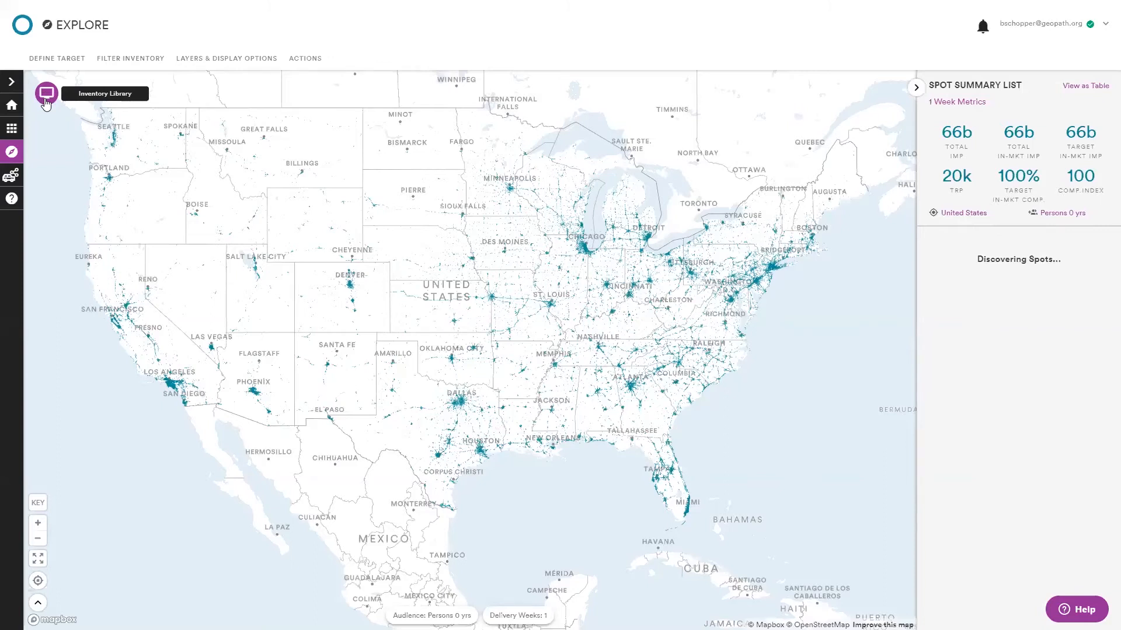
{"action": "left_click", "coordinate": [46, 102]}
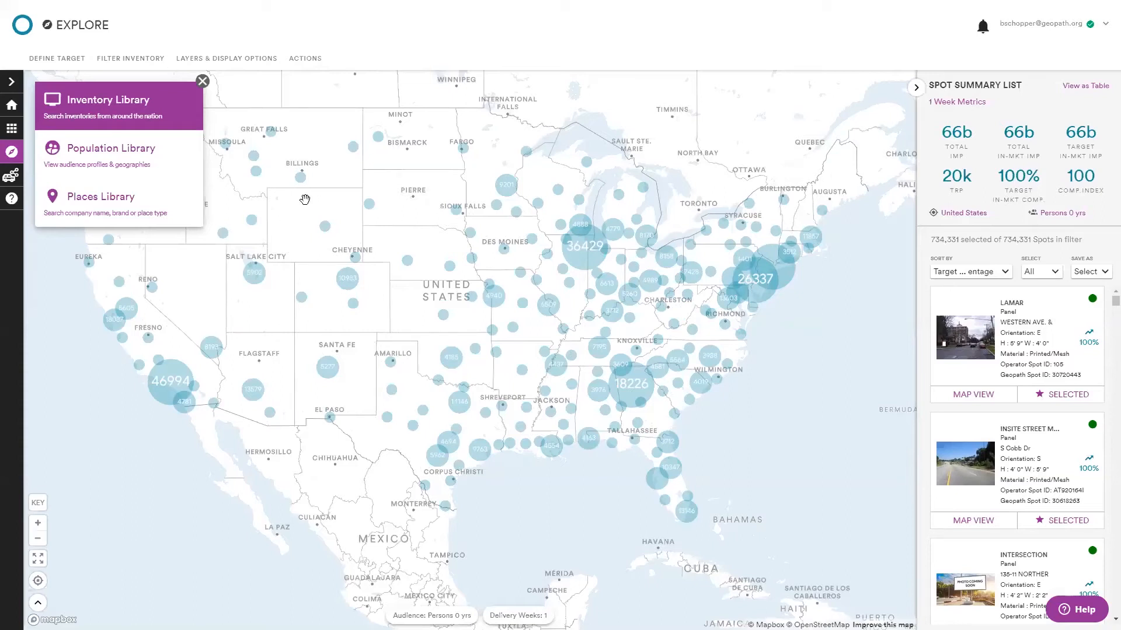
{"action": "left_click", "coordinate": [104, 212]}
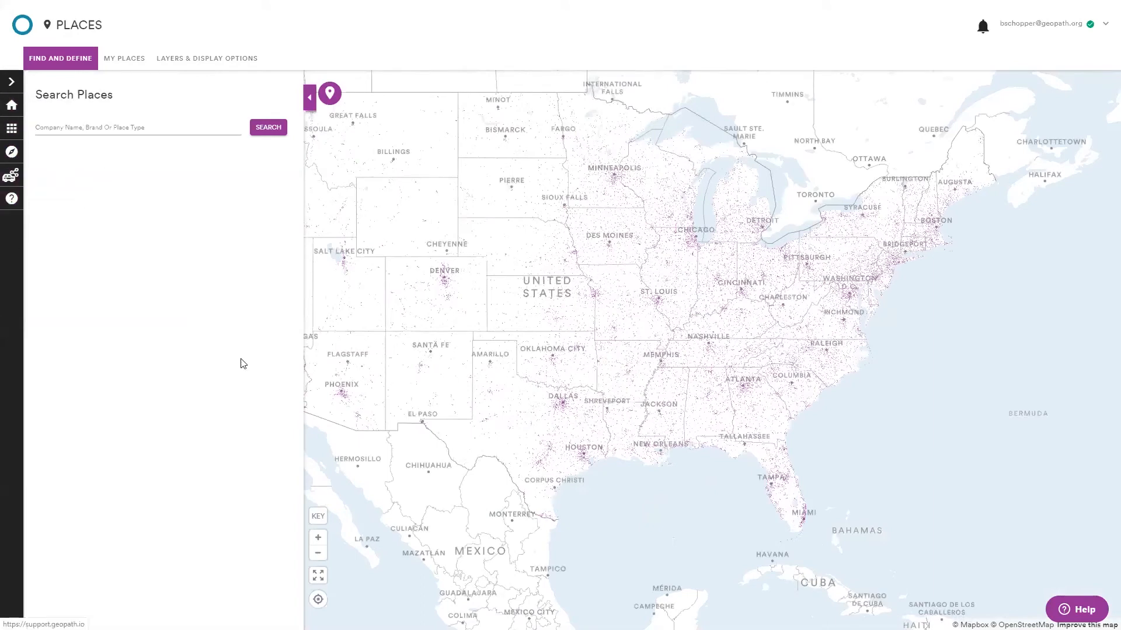
{"action": "left_click", "coordinate": [329, 97]}
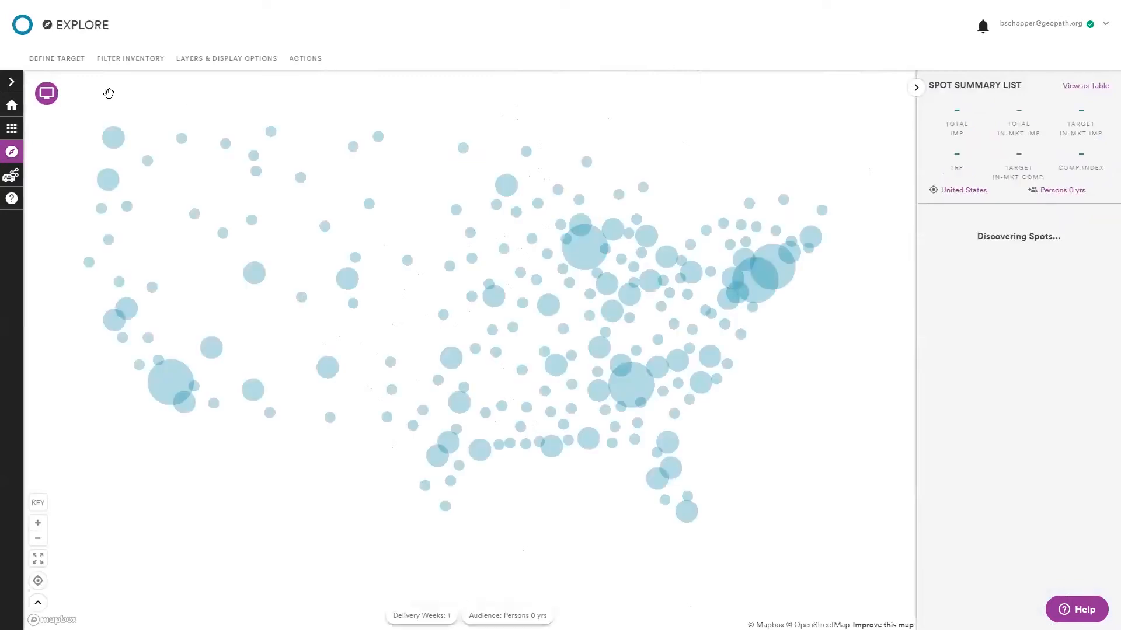
Open the Population Library to show the geography set map.
{"action": "left_click", "coordinate": [49, 96]}
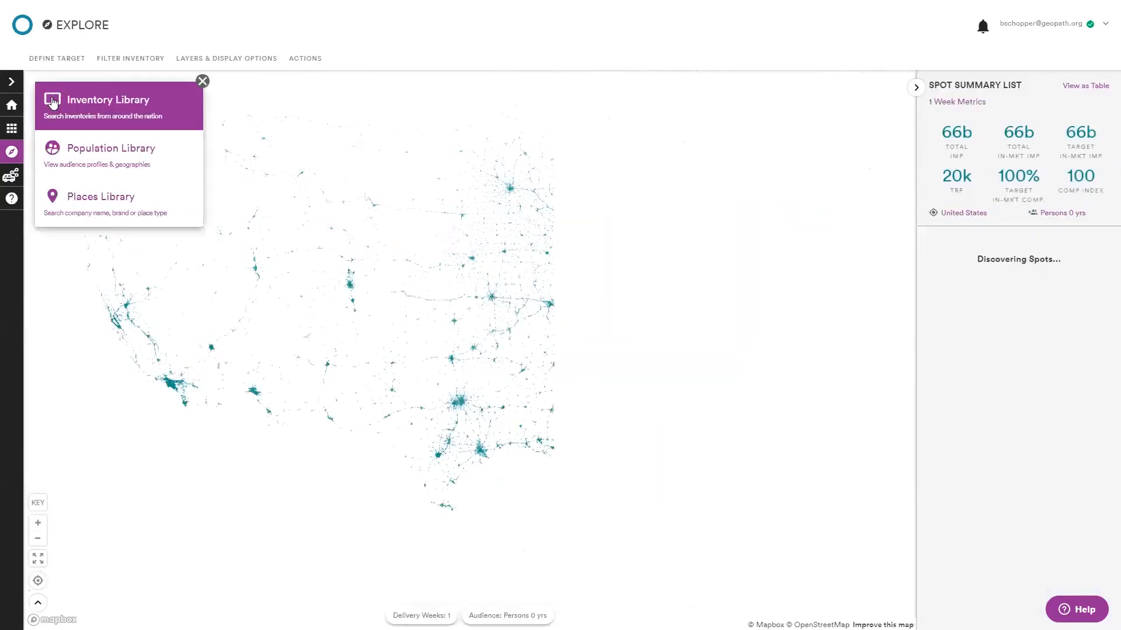
{"action": "left_click", "coordinate": [90, 150]}
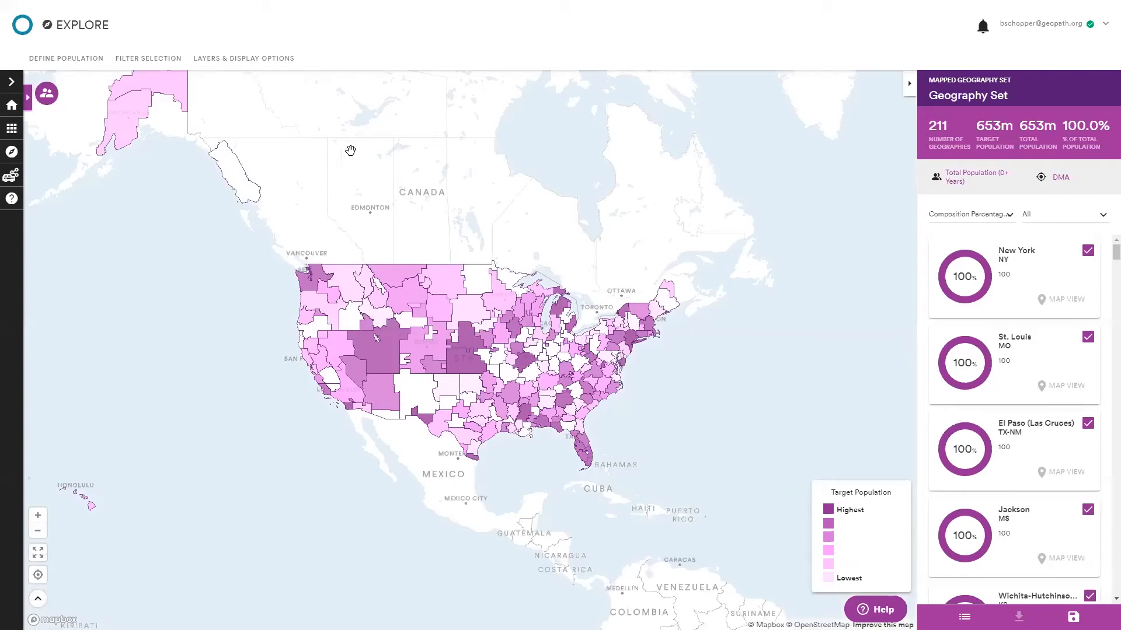
{"action": "left_click_drag", "start_coordinate": [418, 225], "coordinate": [414, 220]}
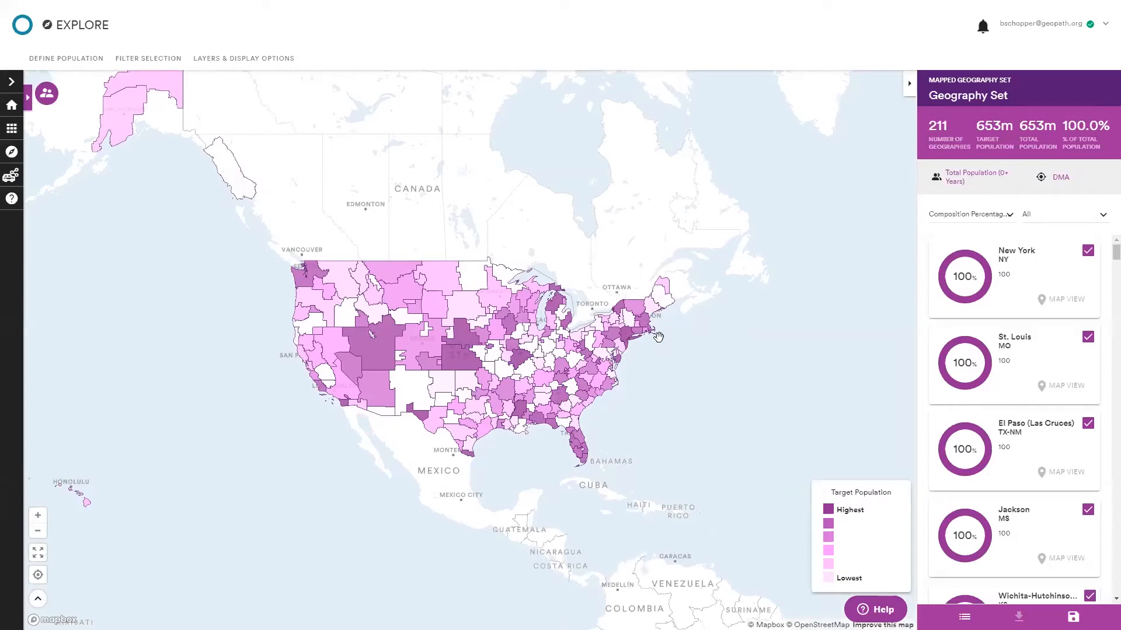
{"action": "scroll", "coordinate": [660, 474], "scroll_direction": "up", "scroll_amount": 1}
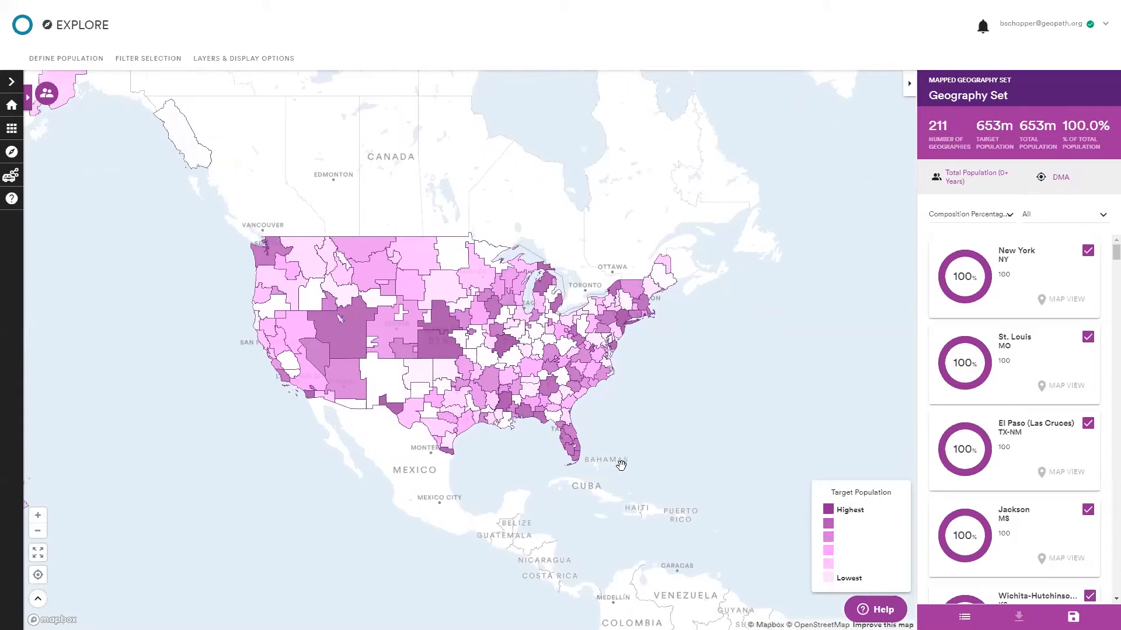
Search consumer profiles for 'quick service' and apply Quick service restaurants Quintile 1st Quintile (heaviest) as the target population.
{"action": "left_click", "coordinate": [76, 65]}
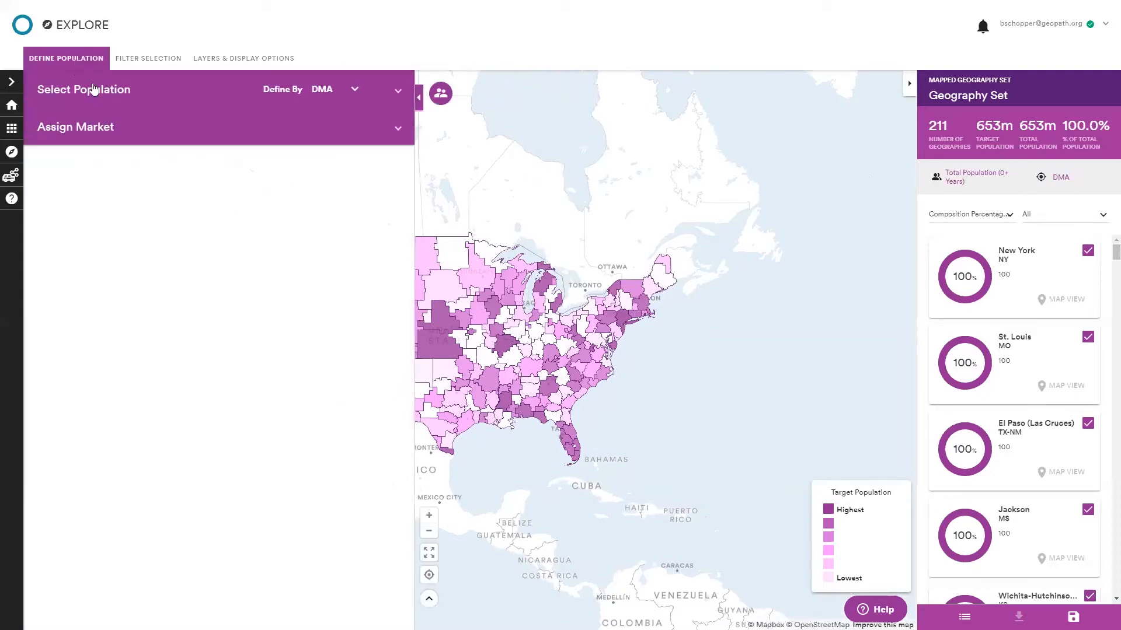
{"action": "left_click", "coordinate": [114, 102]}
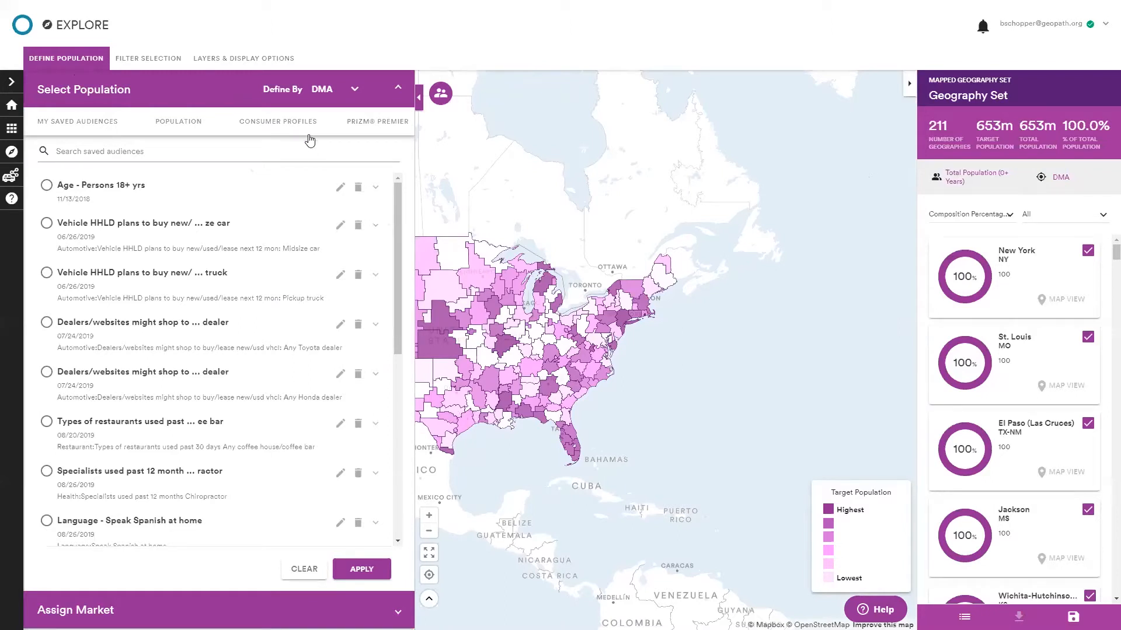
{"action": "left_click", "coordinate": [290, 128]}
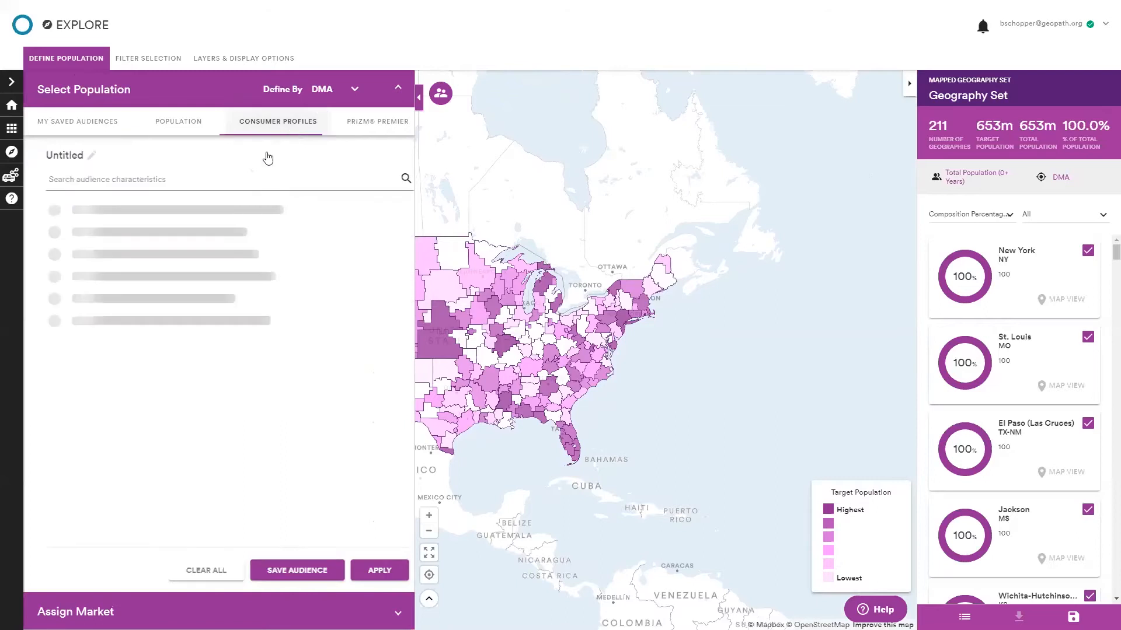
{"action": "left_click", "coordinate": [238, 176]}
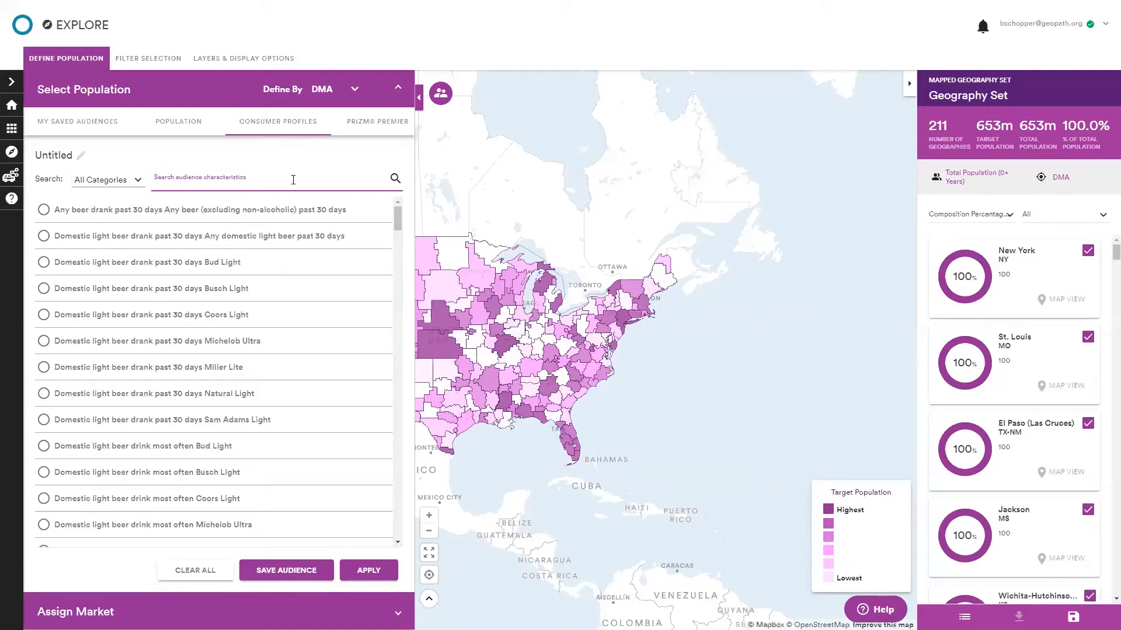
{"action": "type", "text": "g"}
{"action": "type", "text": "uick s"}
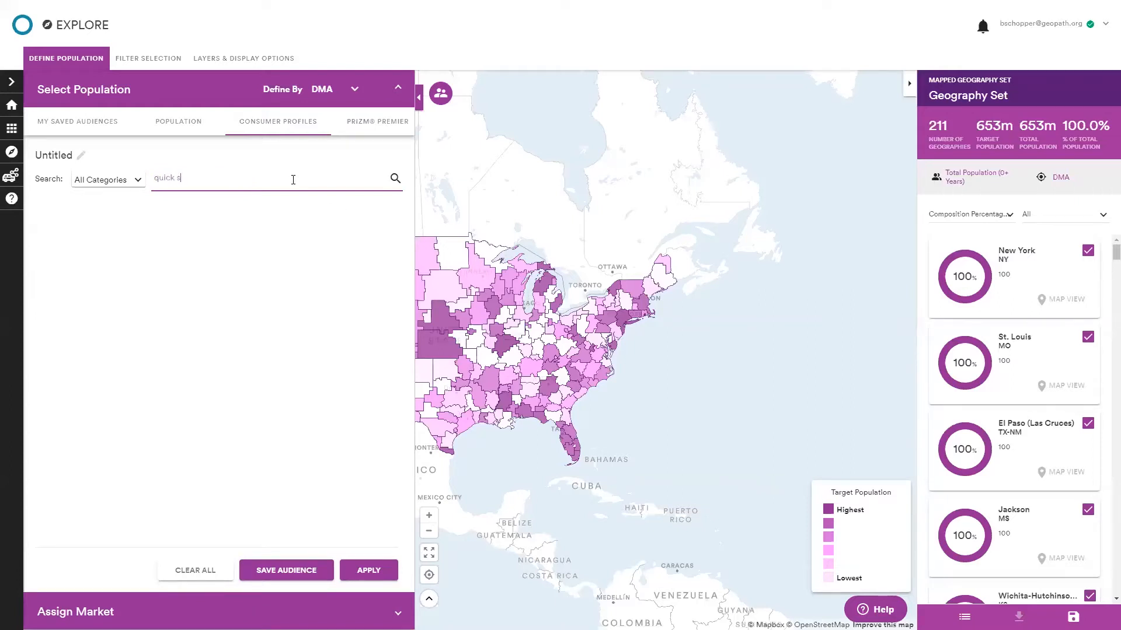
{"action": "type", "text": "ervice"}
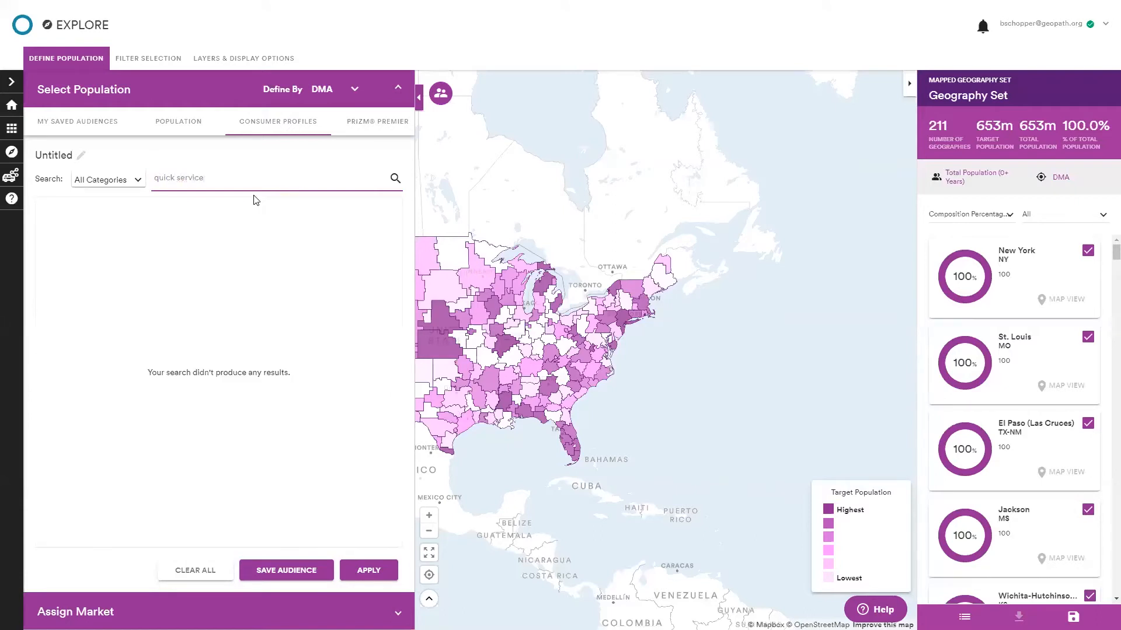
{"action": "scroll", "coordinate": [286, 248], "scroll_direction": "down", "scroll_amount": 1}
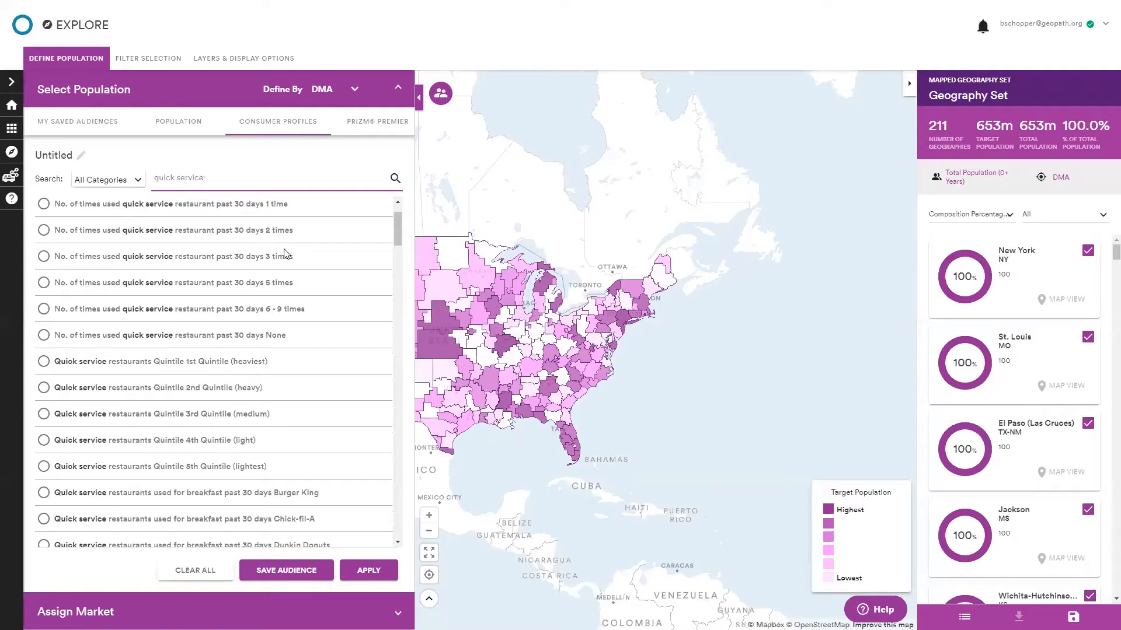
{"action": "left_click", "coordinate": [213, 365]}
{"action": "left_click", "coordinate": [372, 577]}
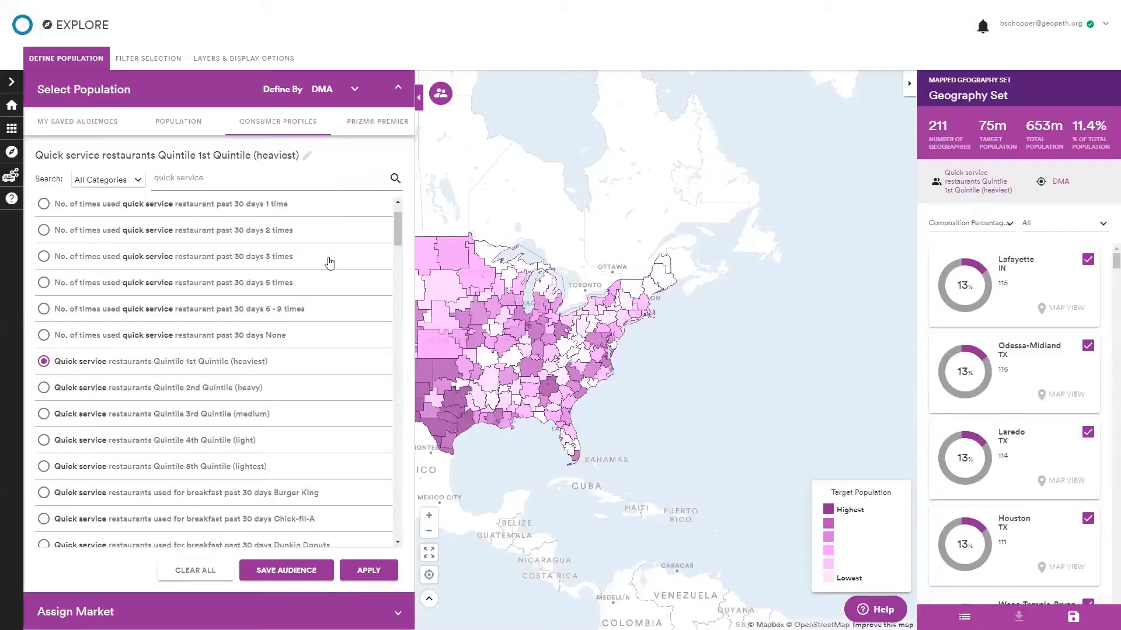
{"action": "left_click", "coordinate": [61, 62]}
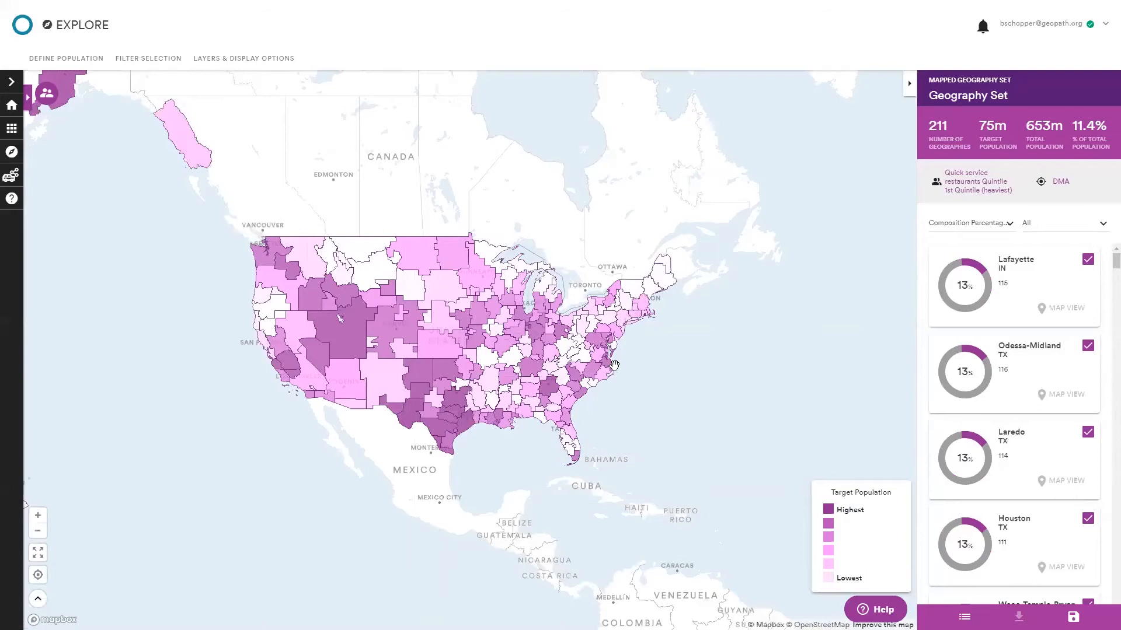
Review the Define By geography options and the Assign Market type choices for the population.
{"action": "scroll", "coordinate": [609, 383], "scroll_direction": "up", "scroll_amount": 1}
{"action": "left_click_drag", "start_coordinate": [358, 502], "coordinate": [418, 505]}
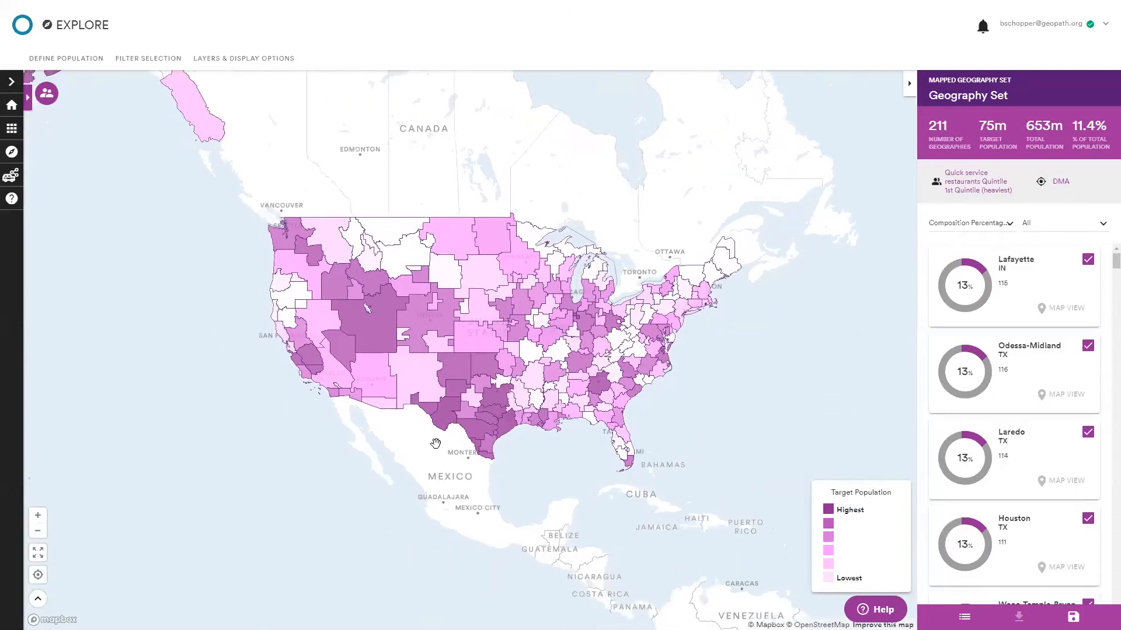
{"action": "scroll", "coordinate": [423, 453], "scroll_direction": "up", "scroll_amount": 1}
{"action": "left_click_drag", "start_coordinate": [421, 454], "coordinate": [375, 490]}
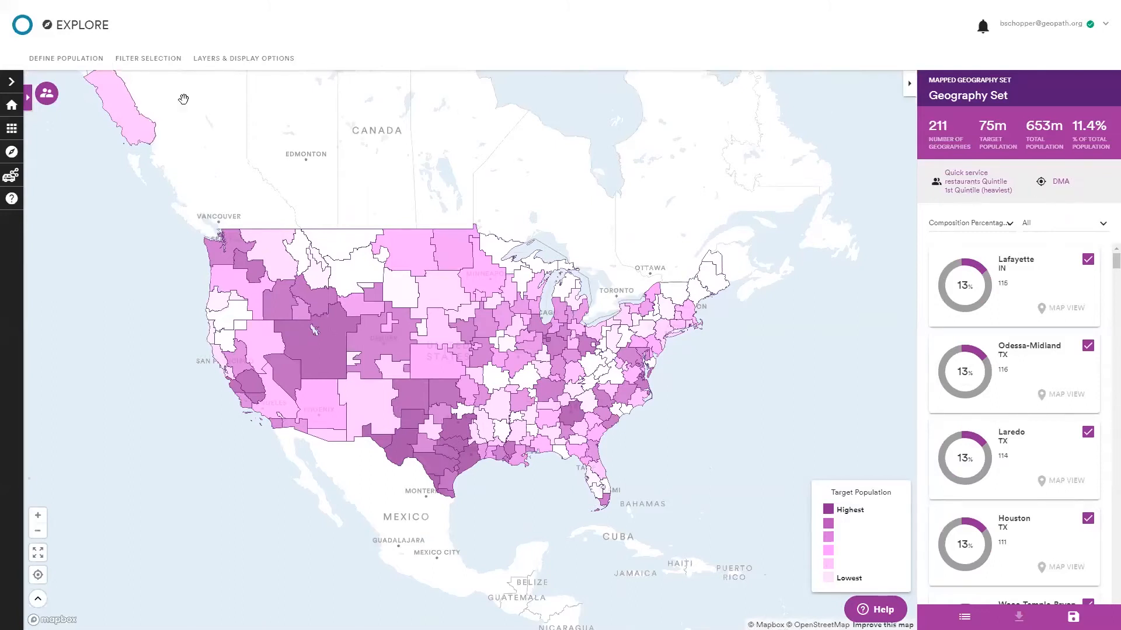
{"action": "left_click", "coordinate": [77, 62]}
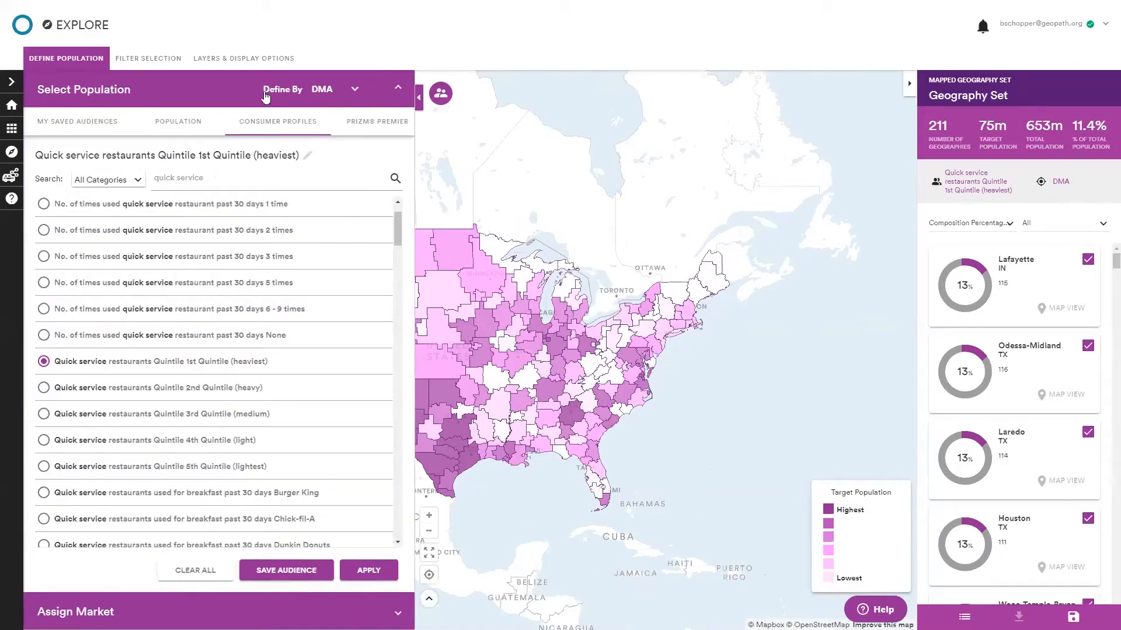
{"action": "left_click", "coordinate": [331, 93]}
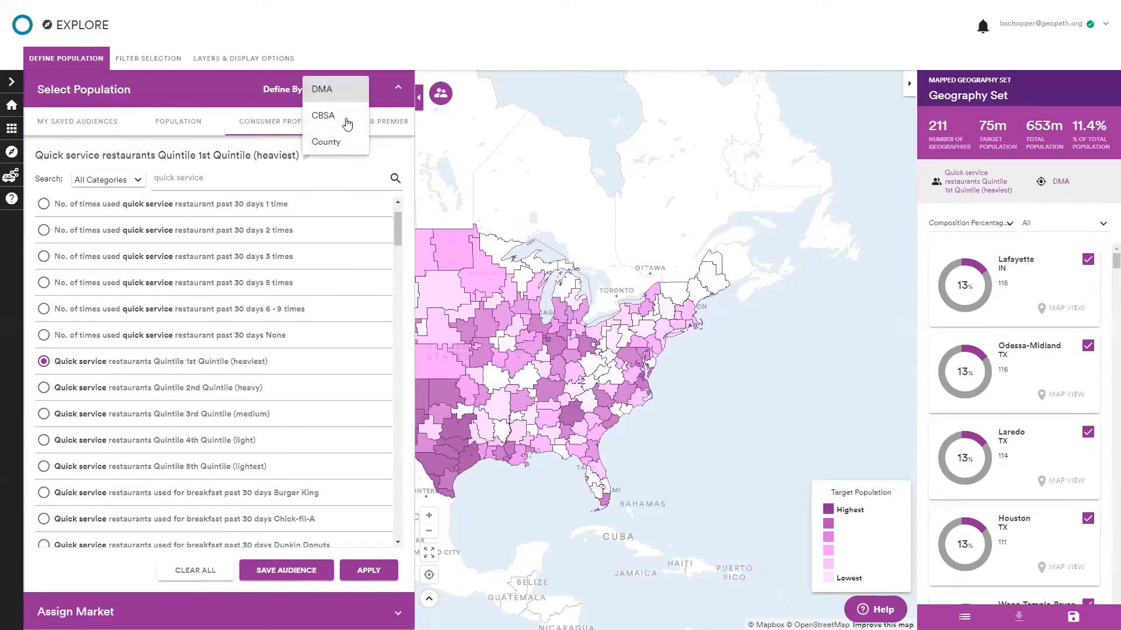
{"action": "left_click", "coordinate": [380, 91]}
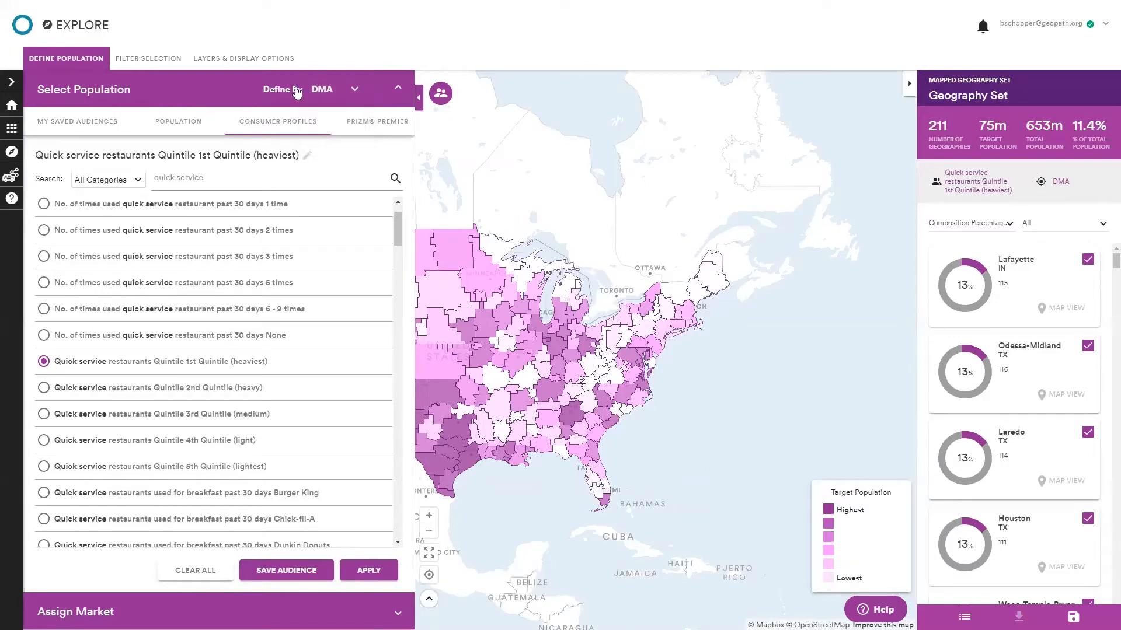
{"action": "left_click", "coordinate": [186, 609]}
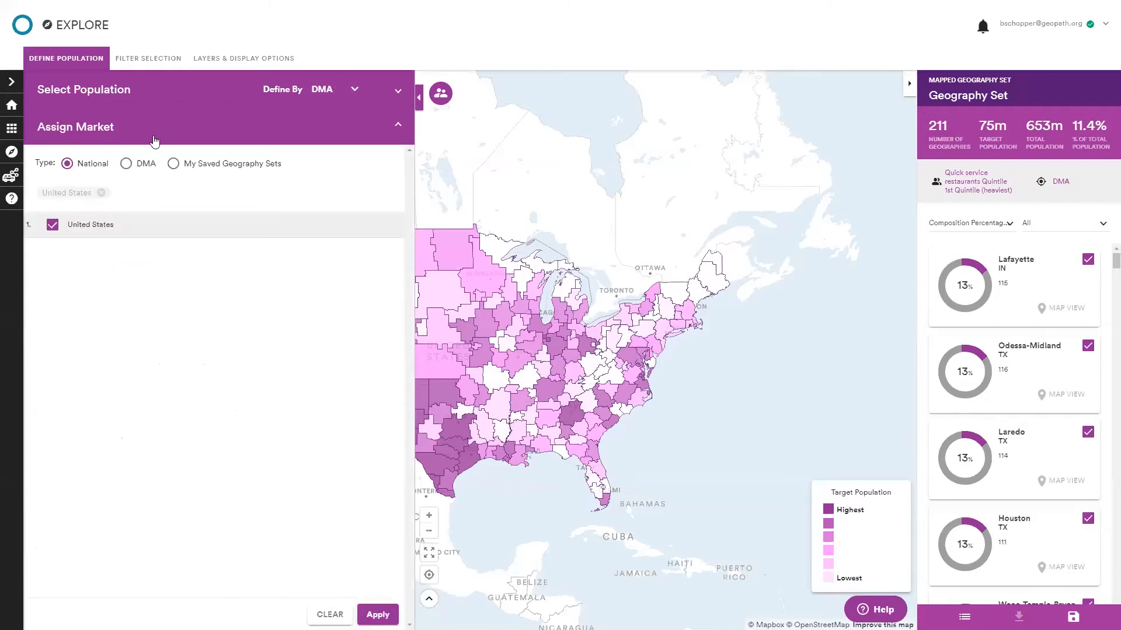
{"action": "double_click", "coordinate": [141, 167]}
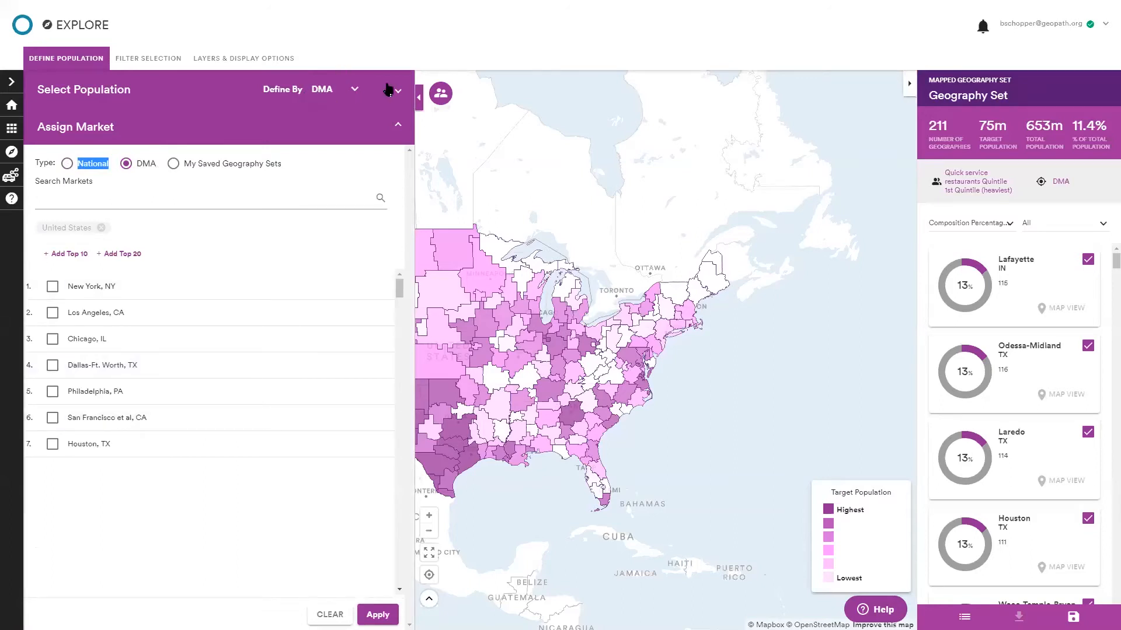
{"action": "left_click", "coordinate": [65, 66]}
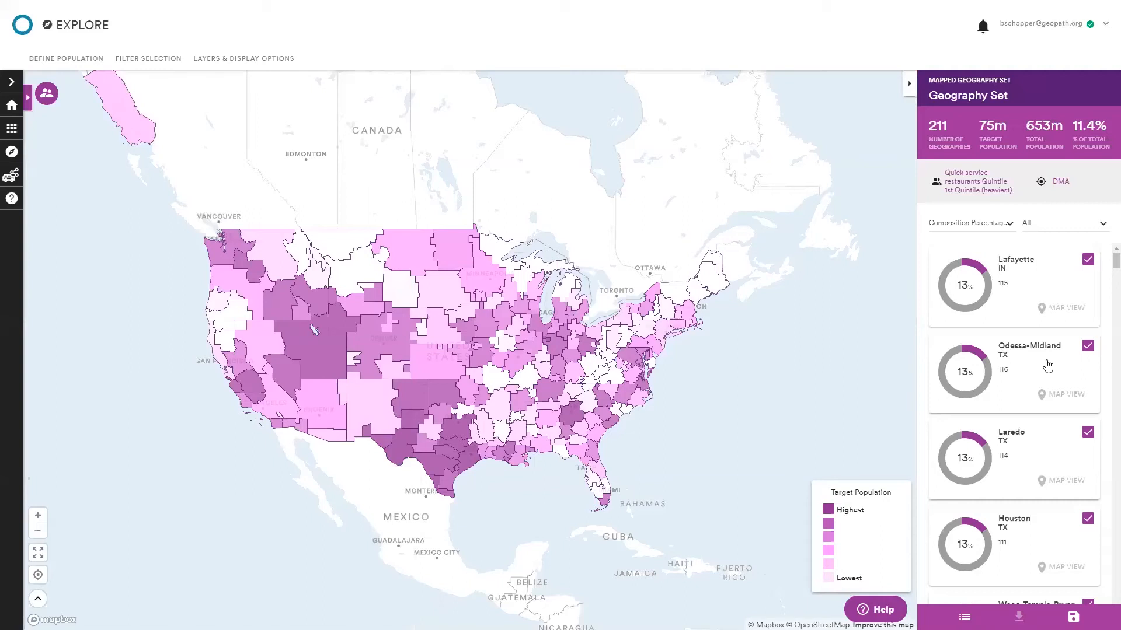
Filter the geography set list to the Top 25 geographies.
{"action": "left_click", "coordinate": [976, 224]}
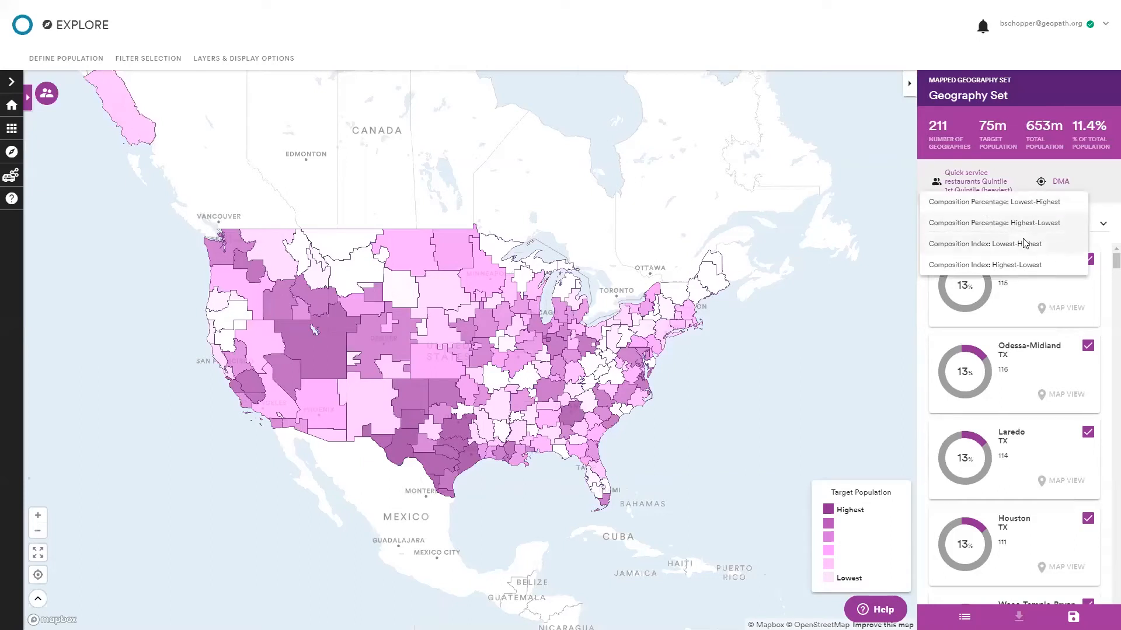
{"action": "left_click", "coordinate": [1011, 290]}
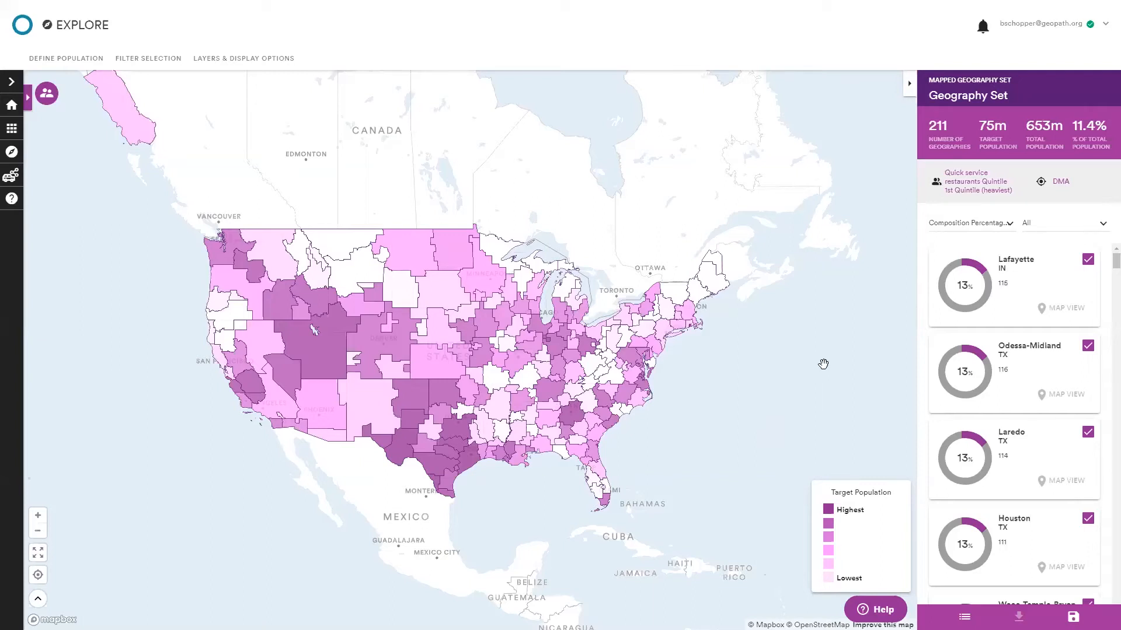
{"action": "left_click", "coordinate": [1084, 228]}
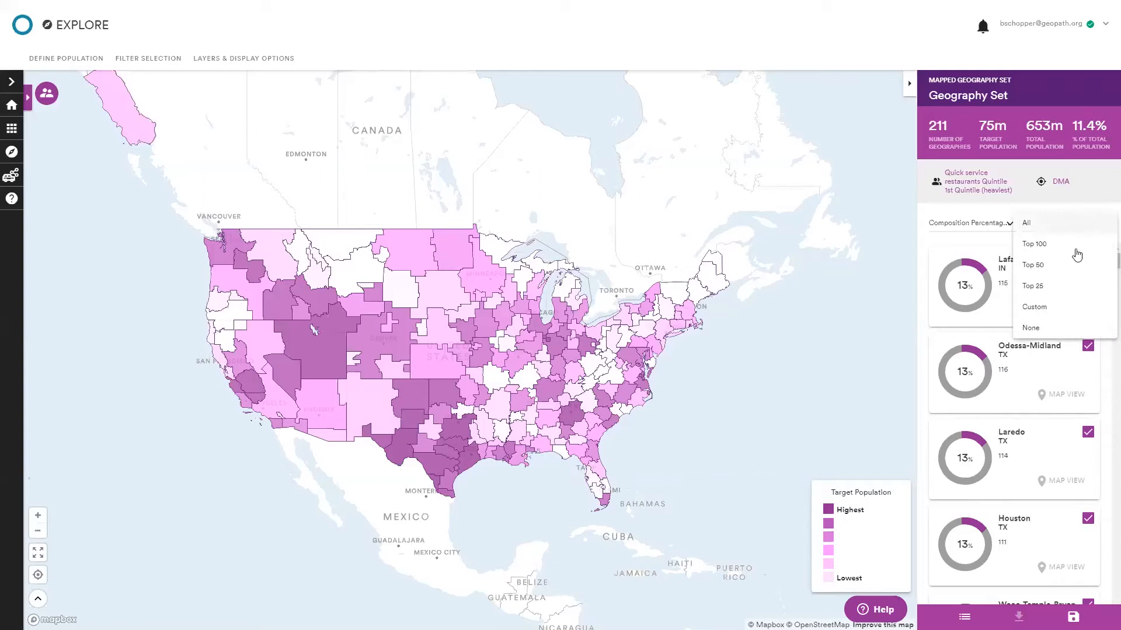
{"action": "left_click", "coordinate": [1056, 226]}
{"action": "left_click", "coordinate": [1062, 228]}
{"action": "left_click", "coordinate": [1070, 285]}
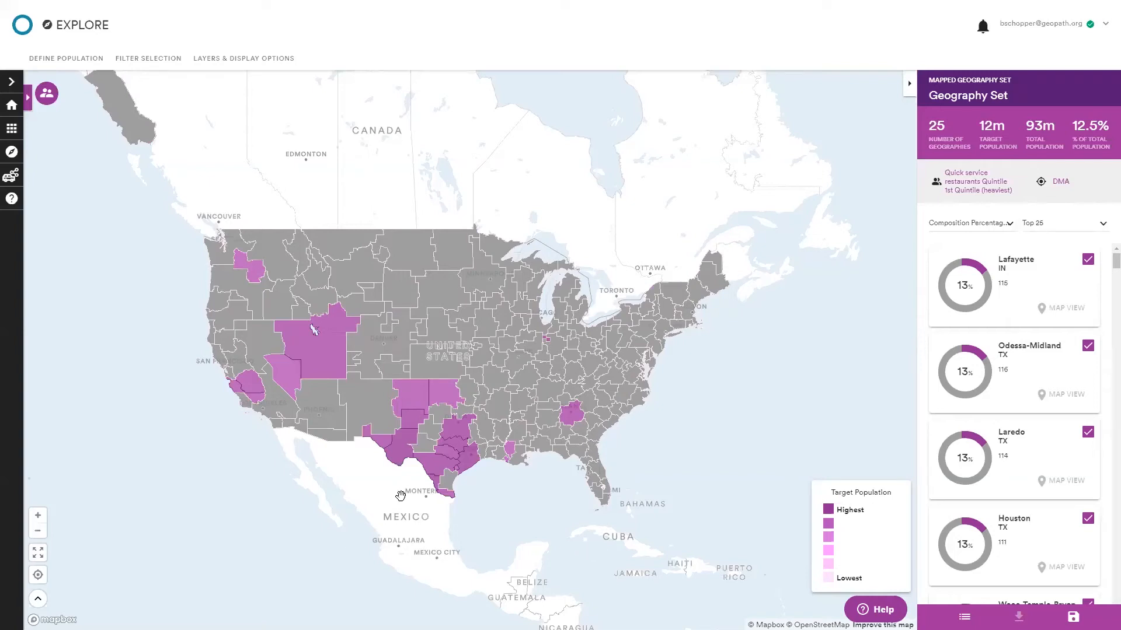
Examine the Top 25 geographies on the map and in the geography set list.
{"action": "scroll", "coordinate": [401, 494], "scroll_direction": "up", "scroll_amount": 2}
{"action": "left_click_drag", "start_coordinate": [390, 501], "coordinate": [448, 535]}
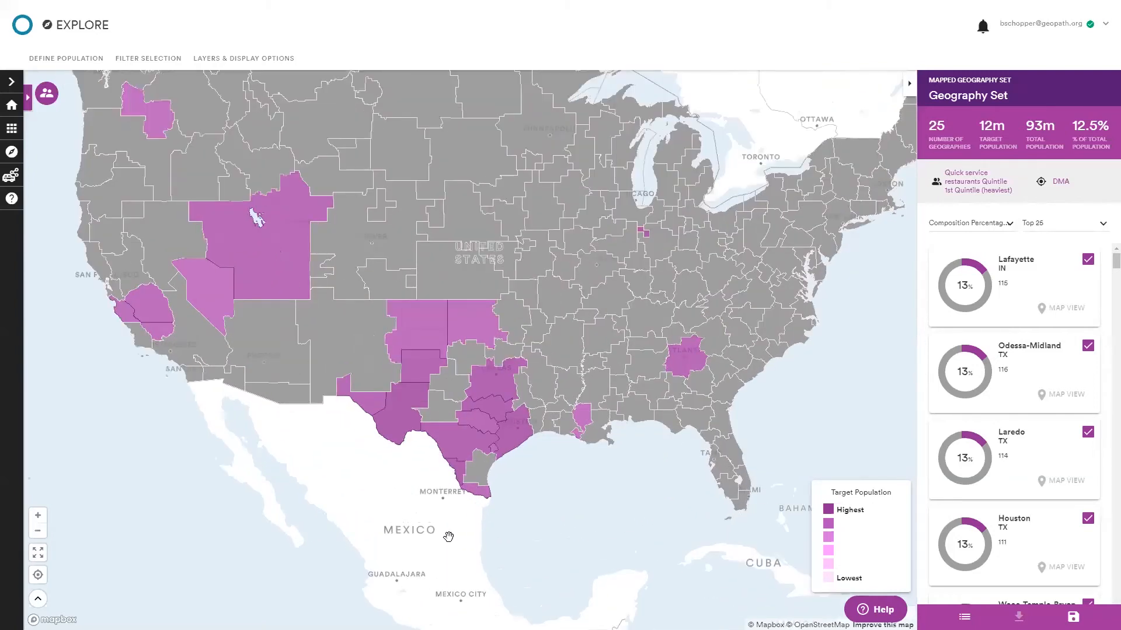
{"action": "scroll", "coordinate": [447, 535], "scroll_direction": "up", "scroll_amount": 2}
{"action": "scroll", "coordinate": [1062, 350], "scroll_direction": "down", "scroll_amount": 6}
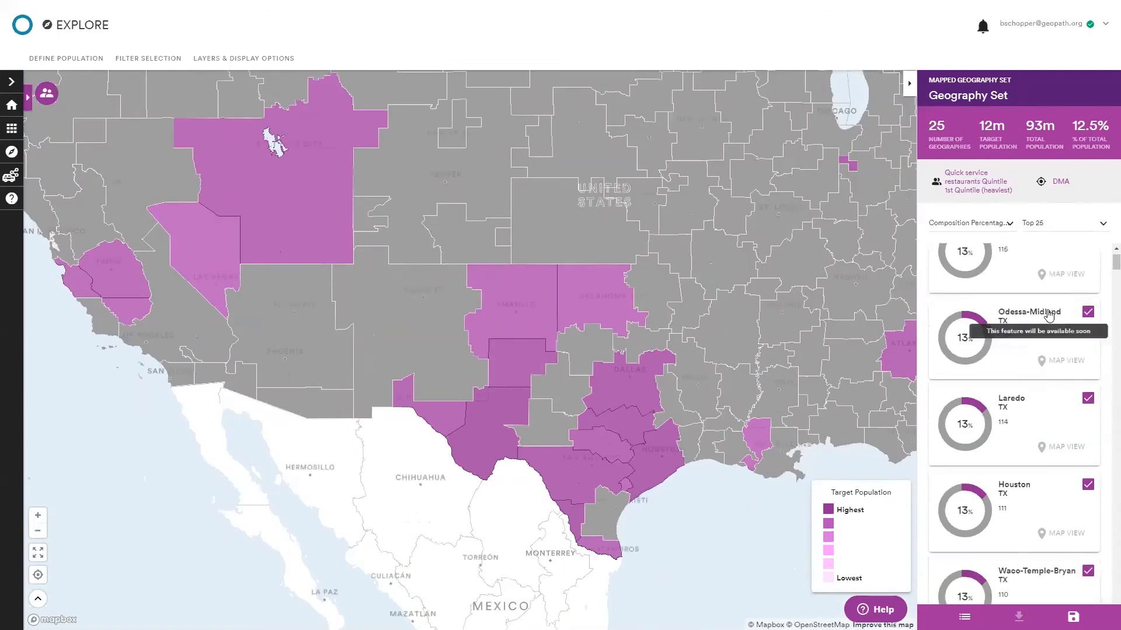
{"action": "scroll", "coordinate": [1063, 367], "scroll_direction": "down", "scroll_amount": 3}
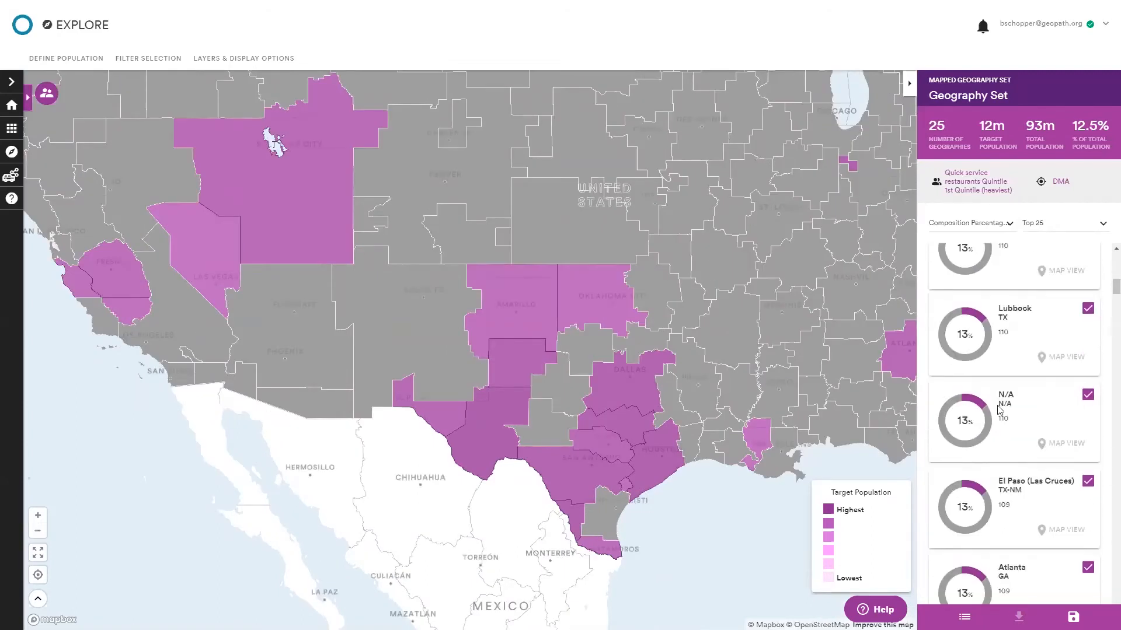
{"action": "scroll", "coordinate": [1023, 401], "scroll_direction": "up", "scroll_amount": 5}
{"action": "scroll", "coordinate": [1022, 400], "scroll_direction": "up", "scroll_amount": 3}
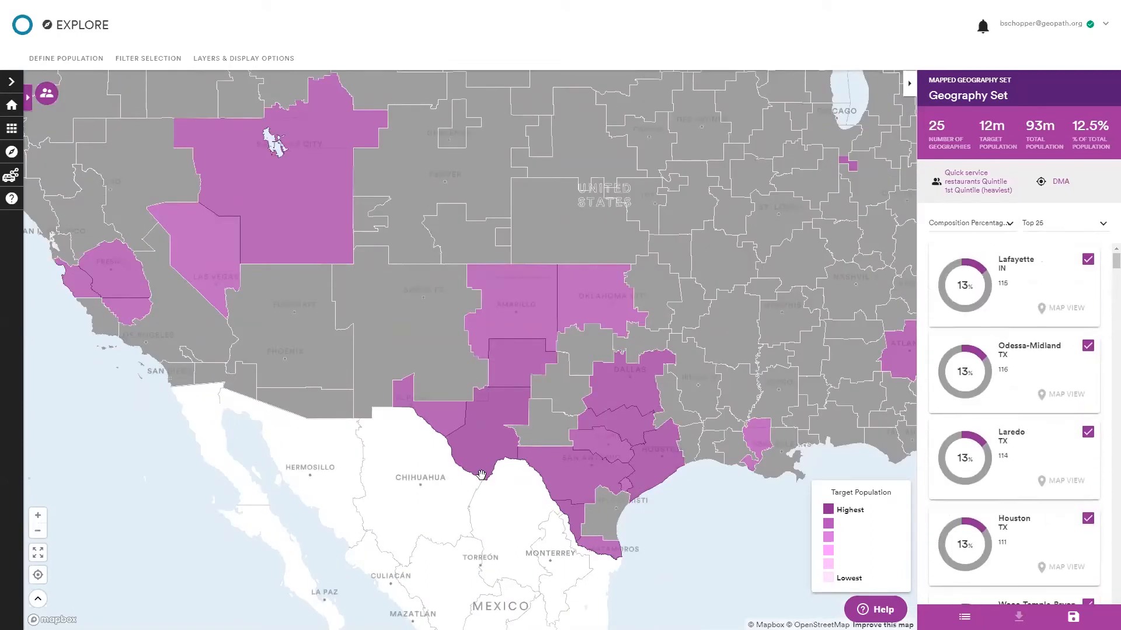
{"action": "scroll", "coordinate": [490, 470], "scroll_direction": "down", "scroll_amount": 2}
{"action": "scroll", "coordinate": [579, 383], "scroll_direction": "down", "scroll_amount": 3}
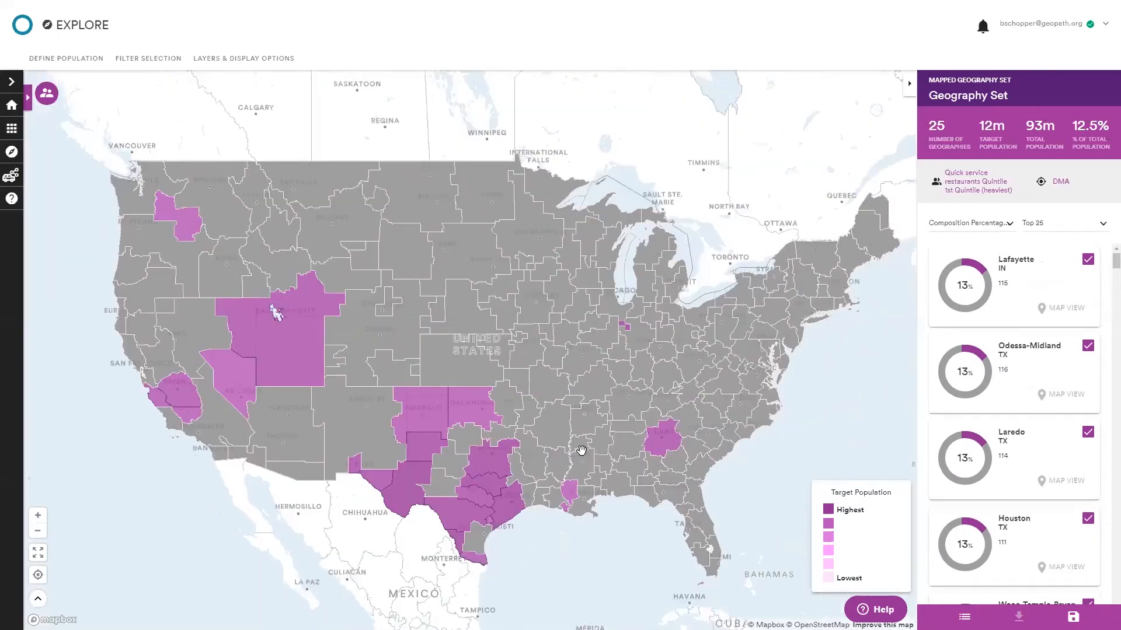
{"action": "scroll", "coordinate": [974, 414], "scroll_direction": "down", "scroll_amount": 1}
{"action": "scroll", "coordinate": [1040, 436], "scroll_direction": "up", "scroll_amount": 1}
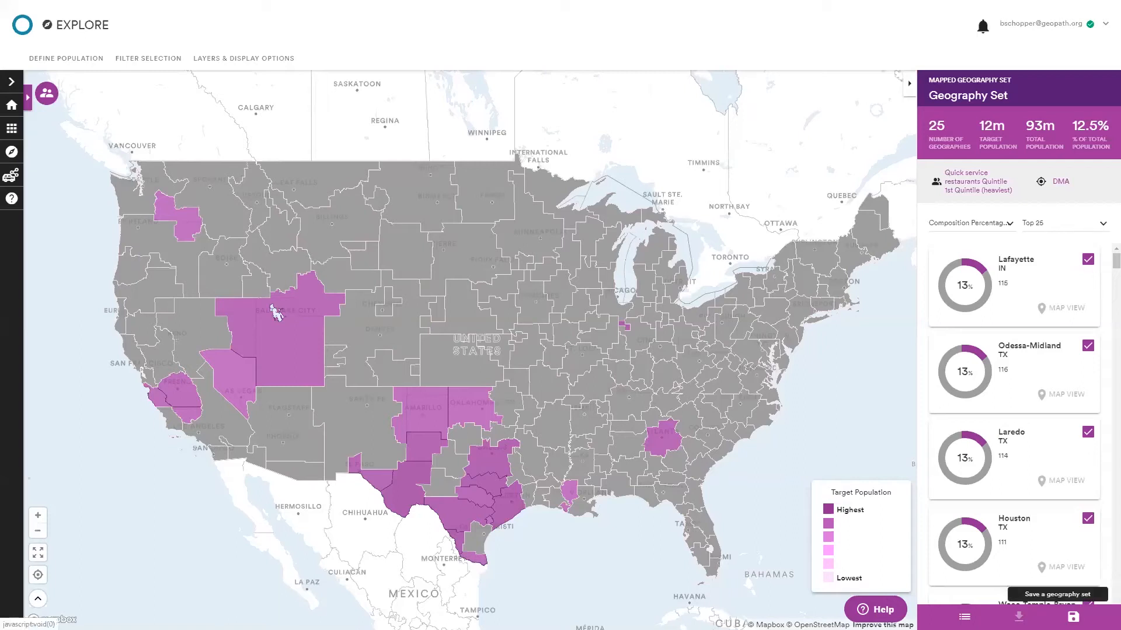
{"action": "left_click", "coordinate": [1073, 617]}
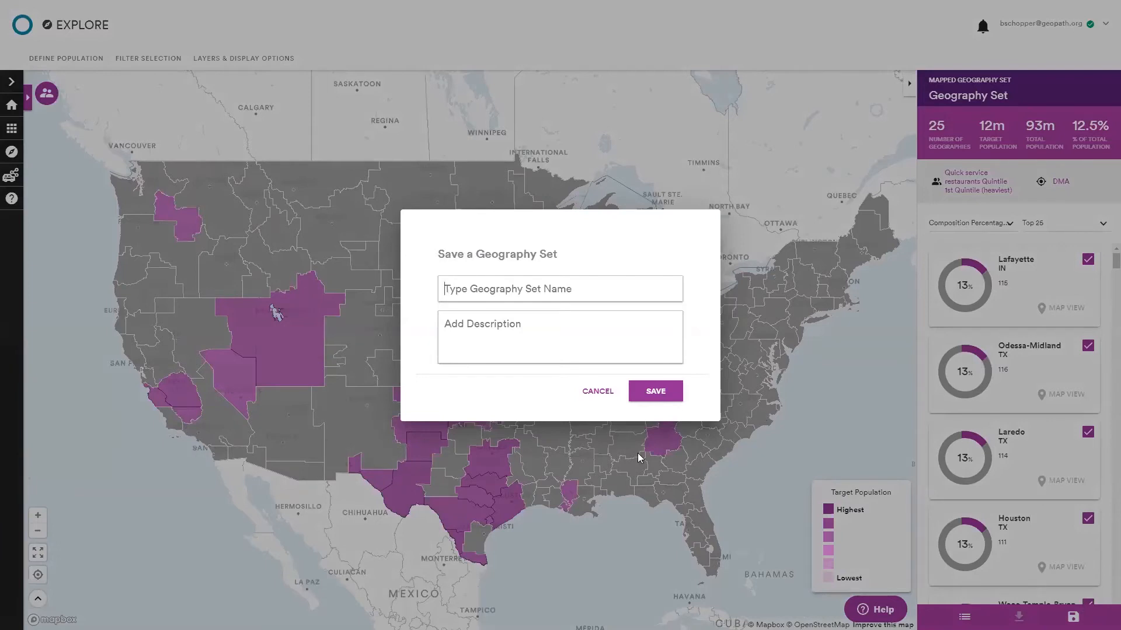
{"action": "left_click", "coordinate": [608, 392]}
{"action": "left_click_drag", "start_coordinate": [802, 454], "coordinate": [796, 450]}
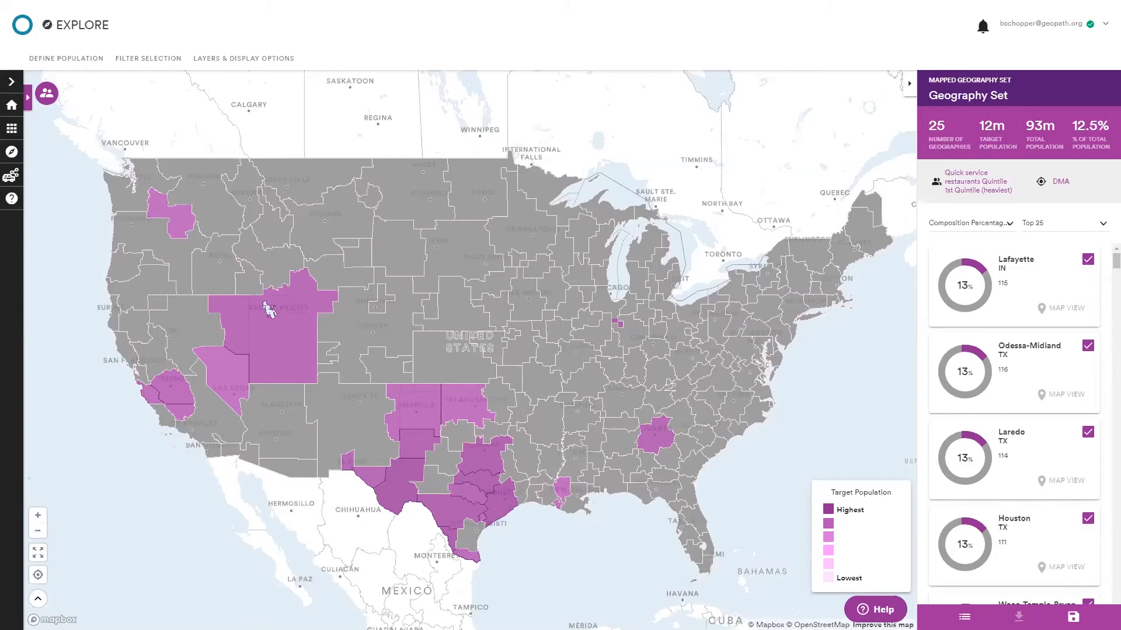
Open the workspace and create a new project named Houston QSR.
{"action": "left_click", "coordinate": [12, 129]}
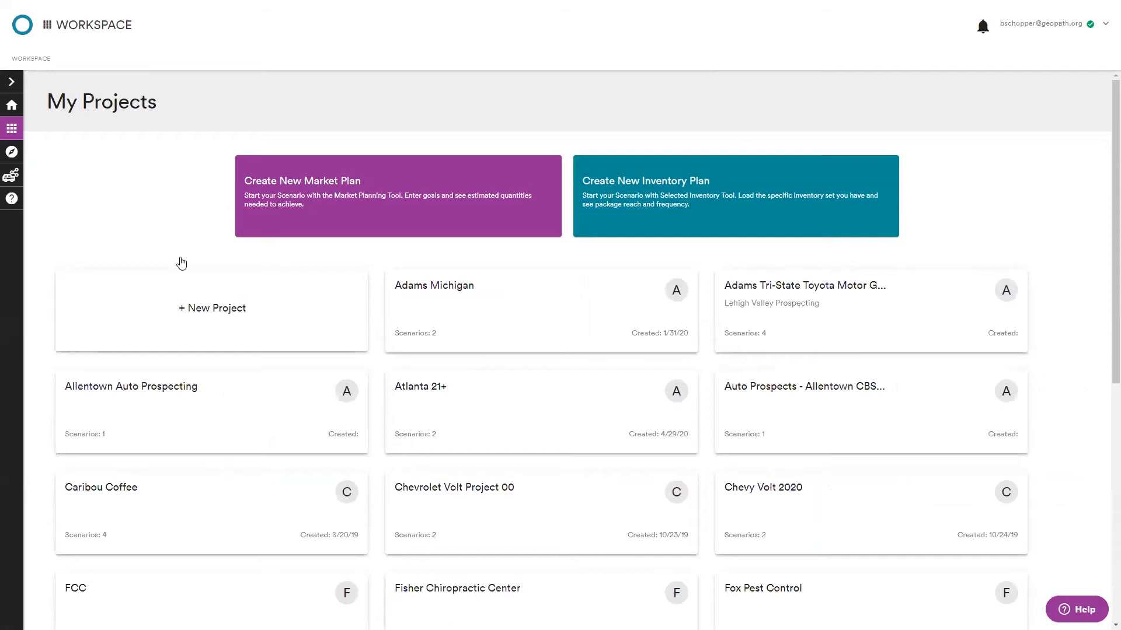
{"action": "scroll", "coordinate": [181, 262], "scroll_direction": "down", "scroll_amount": 4}
{"action": "scroll", "coordinate": [365, 500], "scroll_direction": "up", "scroll_amount": 4}
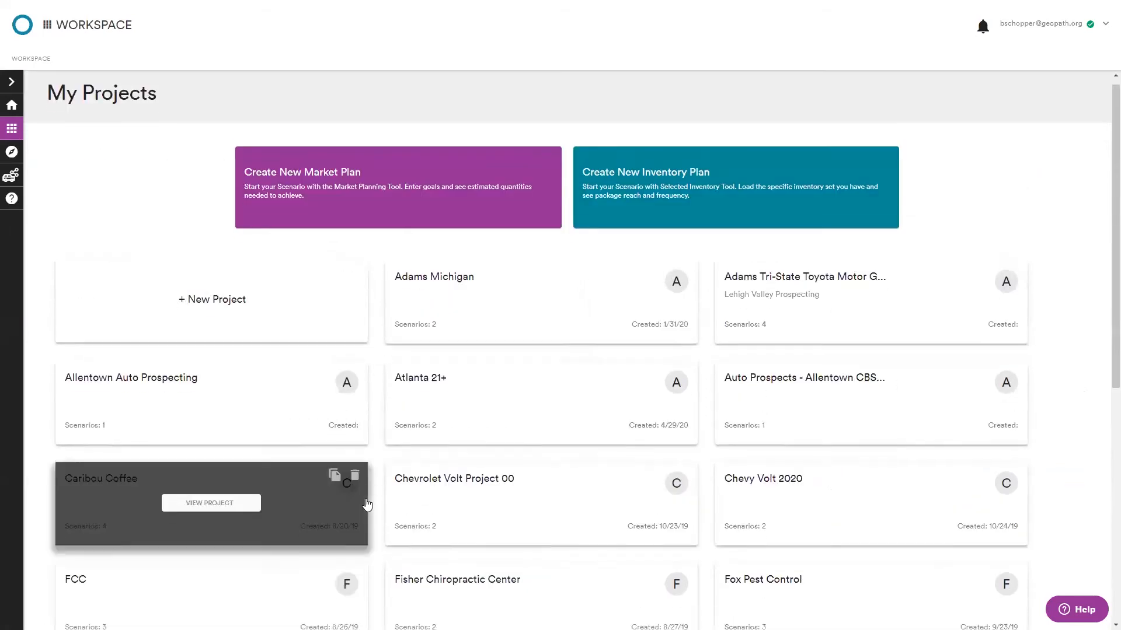
{"action": "scroll", "coordinate": [363, 506], "scroll_direction": "down", "scroll_amount": 5}
{"action": "scroll", "coordinate": [365, 505], "scroll_direction": "down", "scroll_amount": 1}
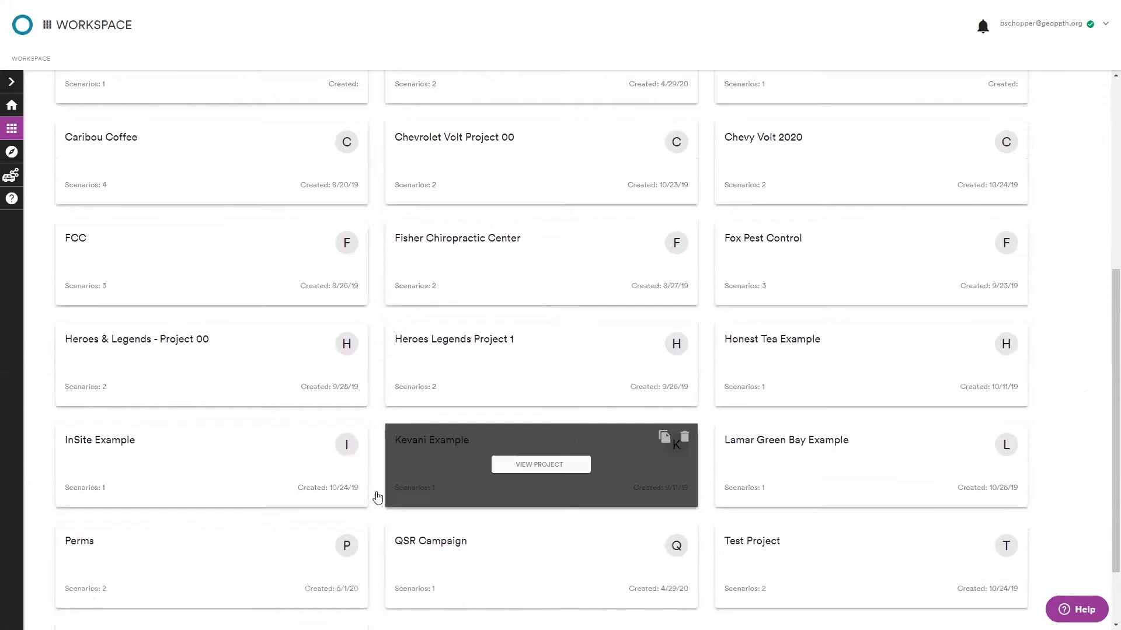
{"action": "scroll", "coordinate": [538, 420], "scroll_direction": "up", "scroll_amount": 6}
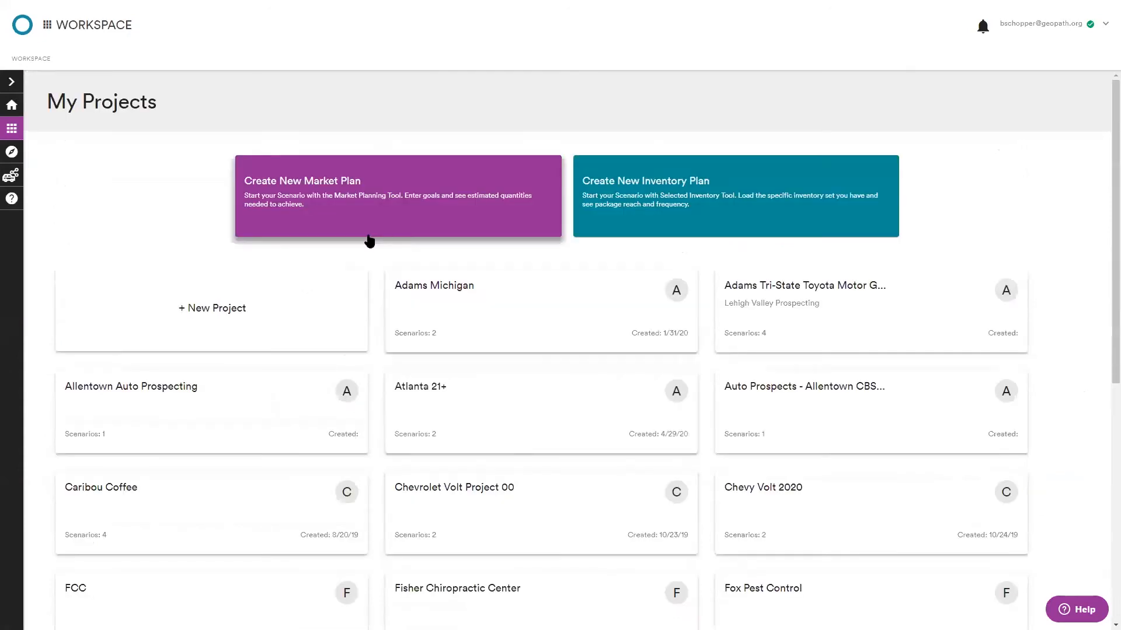
{"action": "left_click", "coordinate": [214, 307]}
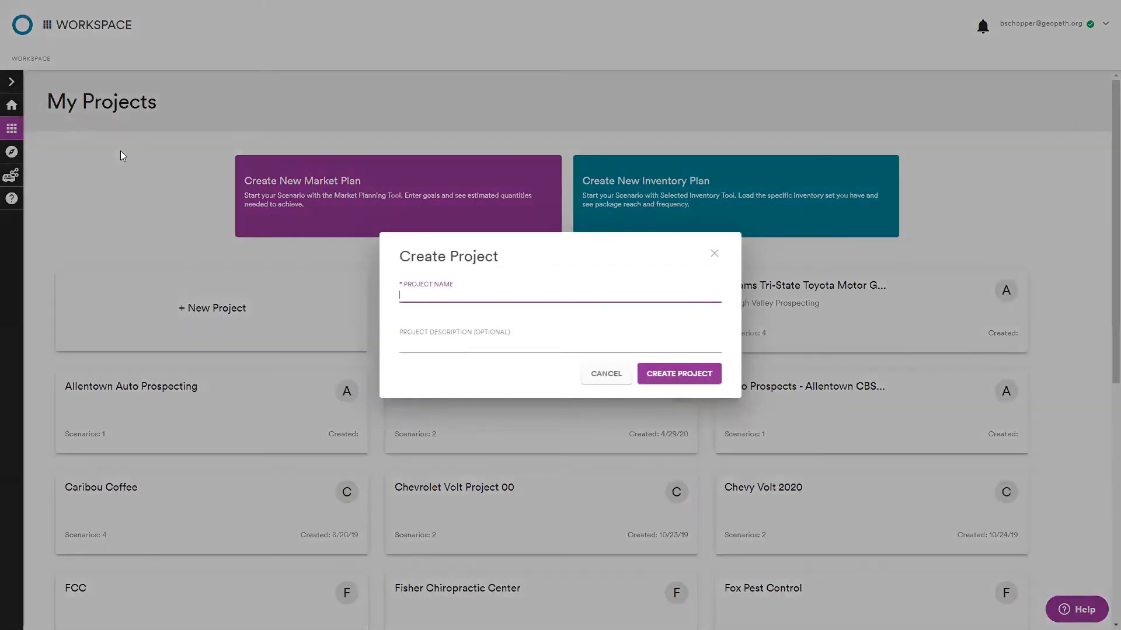
{"action": "type", "text": "HOusto QSR"}
{"action": "double_click", "coordinate": [419, 296]}
{"action": "type", "text": "Houston"}
{"action": "left_click", "coordinate": [687, 374]}
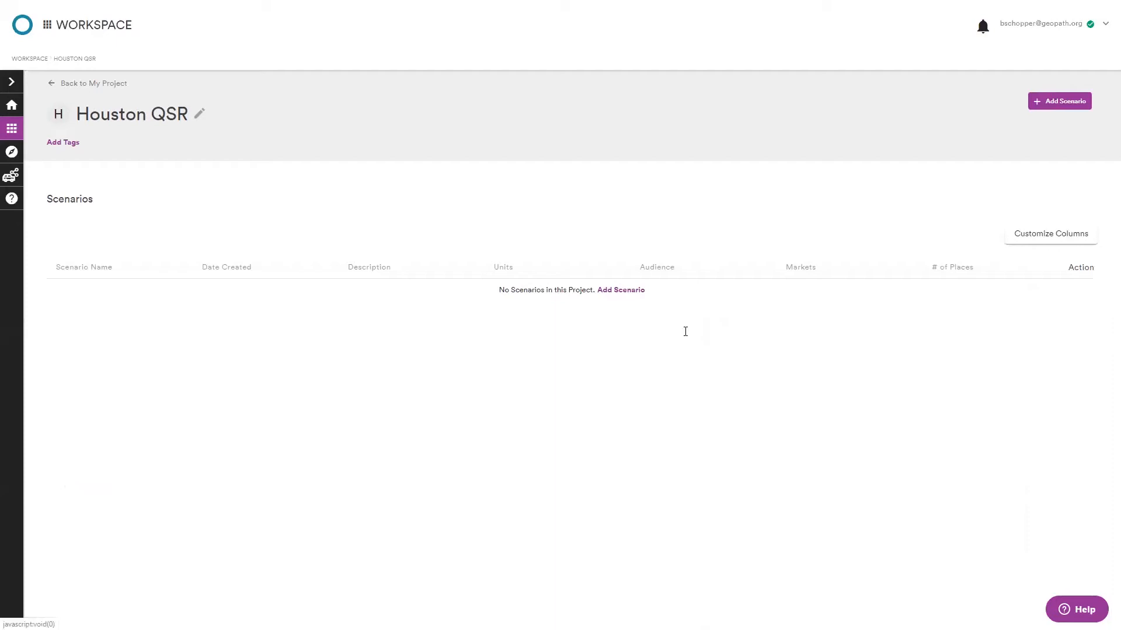
Add a scenario named Example 1 to the Houston QSR project.
{"action": "type", "text": "Example 1"}
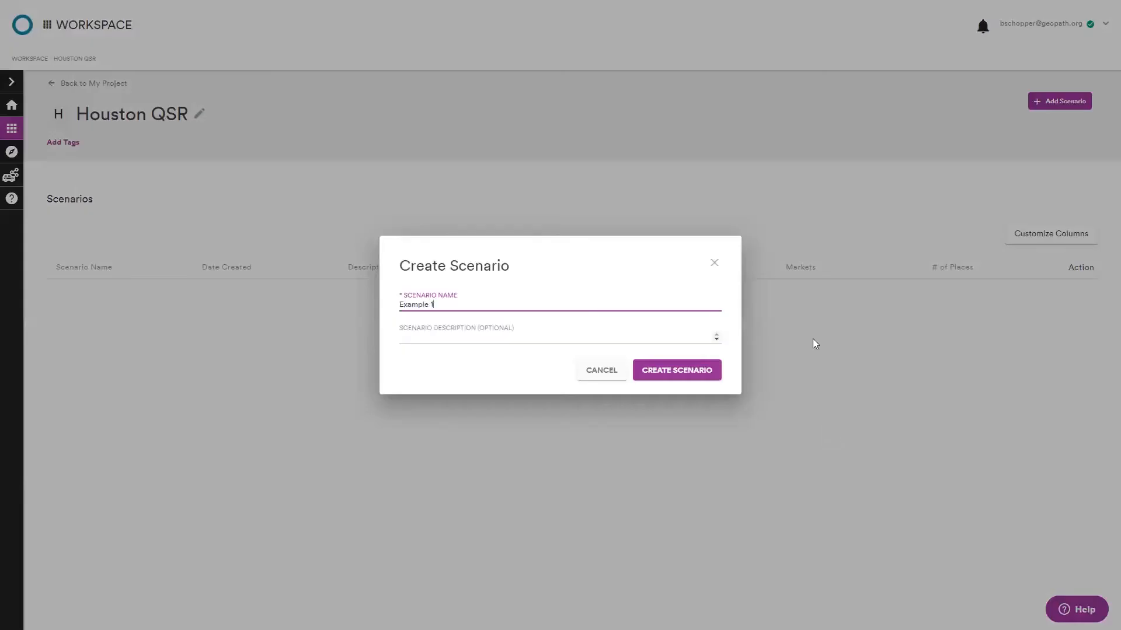
{"action": "left_click", "coordinate": [677, 384]}
{"action": "left_click", "coordinate": [676, 381]}
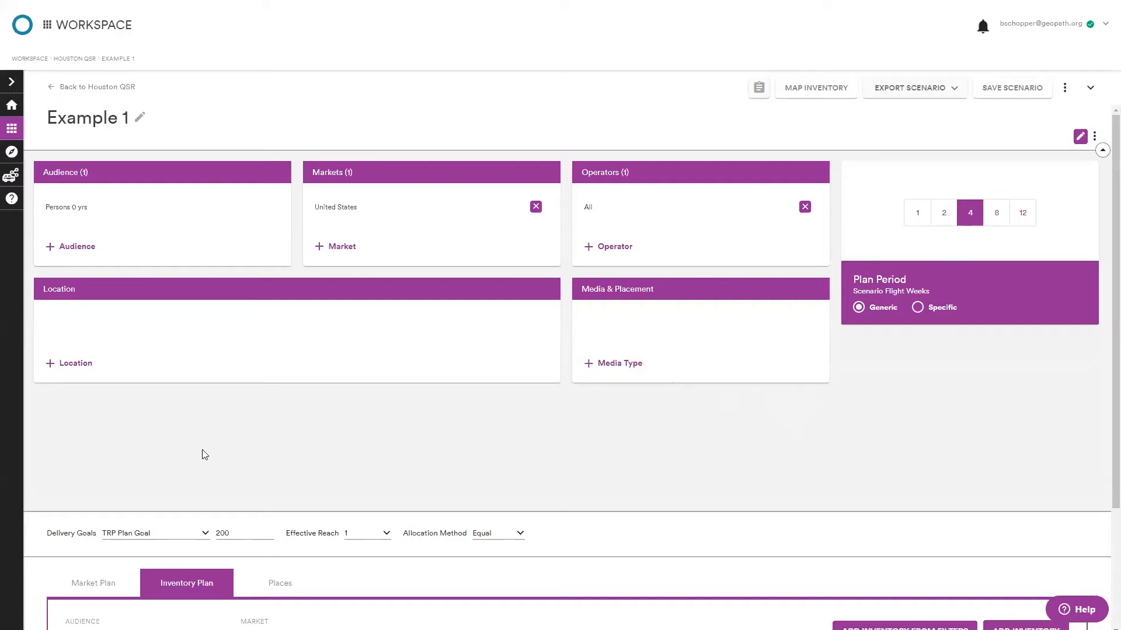
Review the scenario's Market Plan, Inventory Plan and Places tabs.
{"action": "left_click", "coordinate": [85, 592]}
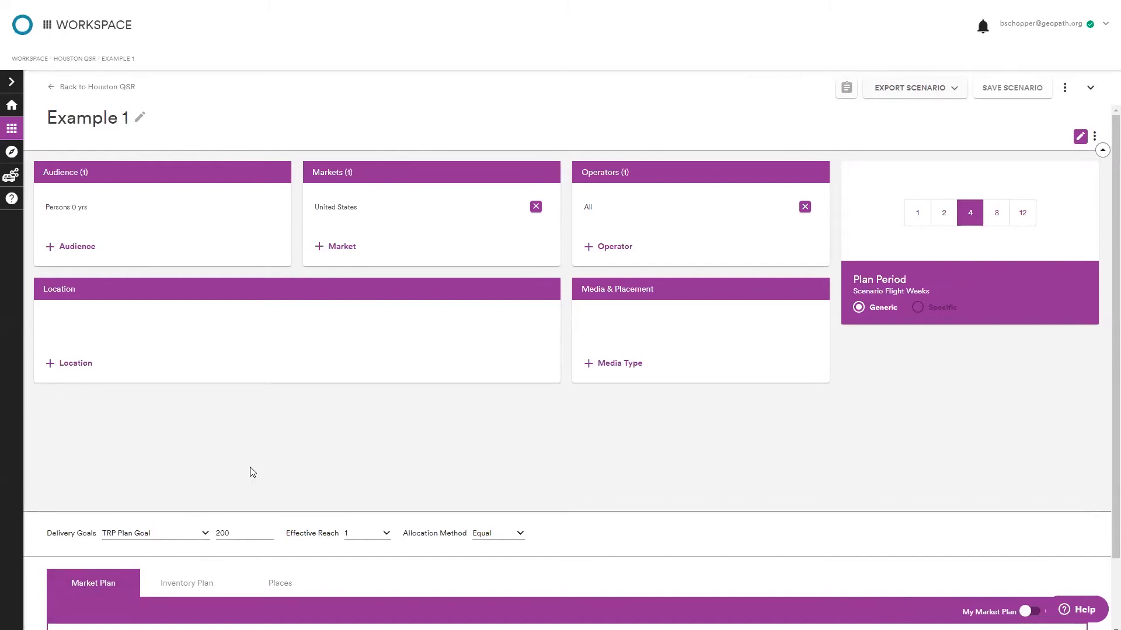
{"action": "scroll", "coordinate": [296, 520], "scroll_direction": "down", "scroll_amount": 2}
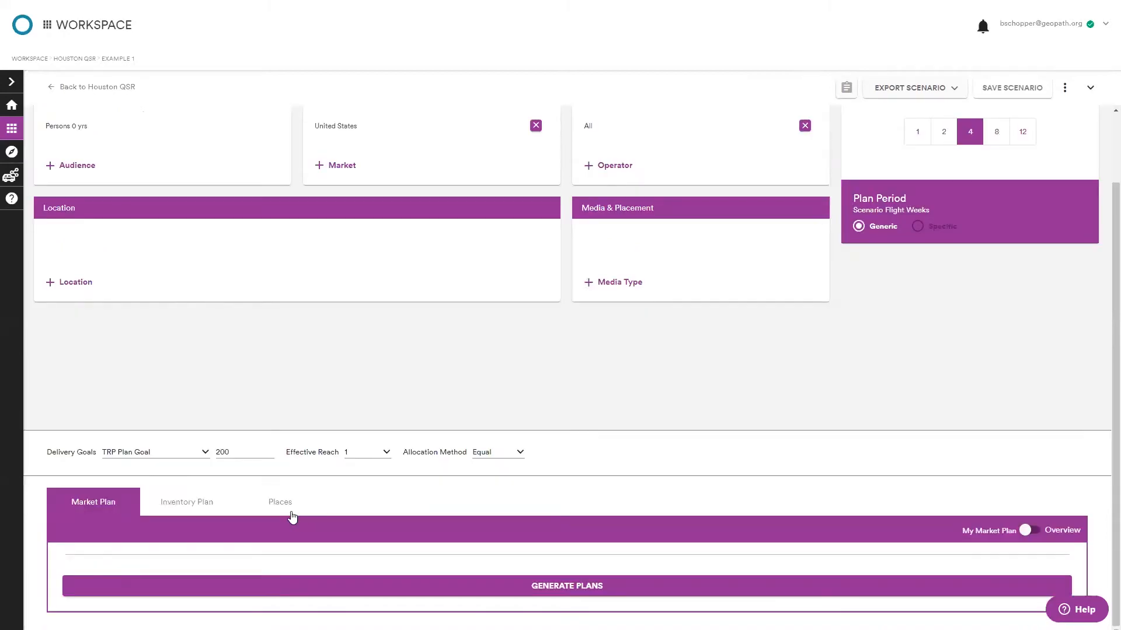
{"action": "left_click", "coordinate": [175, 502]}
{"action": "scroll", "coordinate": [230, 502], "scroll_direction": "down", "scroll_amount": 4}
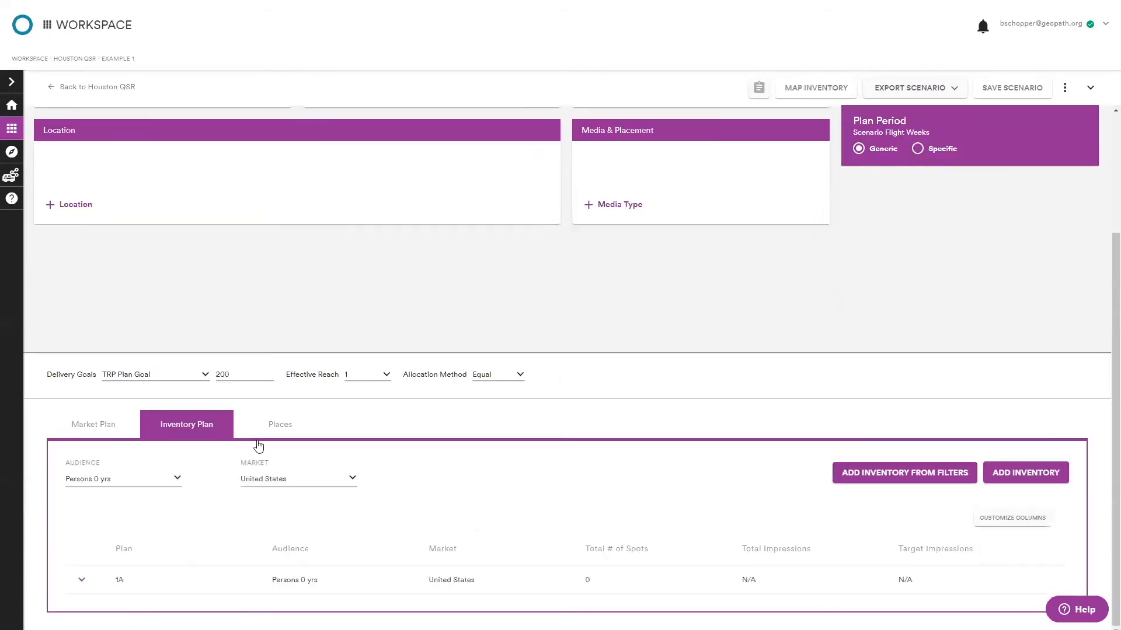
{"action": "left_click", "coordinate": [279, 424]}
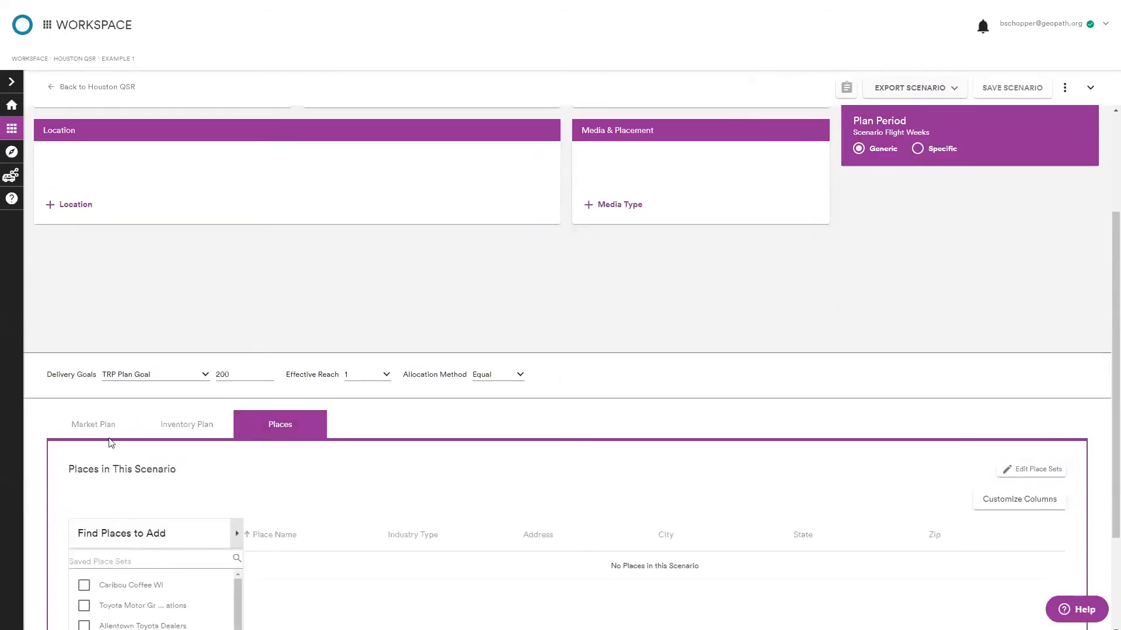
{"action": "left_click", "coordinate": [106, 434]}
{"action": "scroll", "coordinate": [270, 499], "scroll_direction": "down", "scroll_amount": 2}
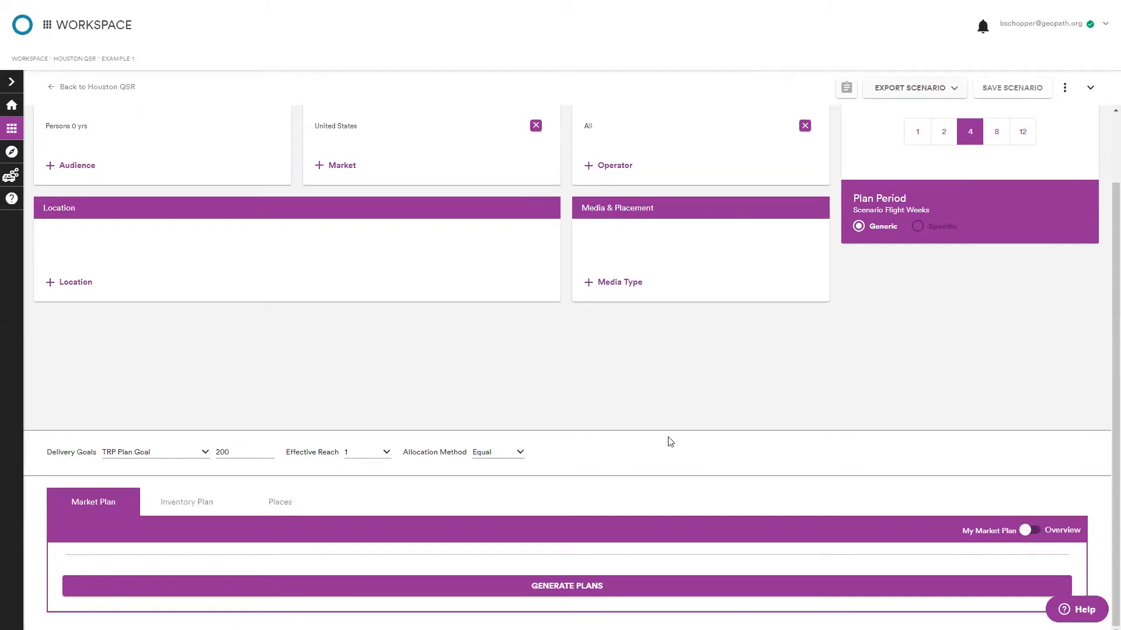
{"action": "scroll", "coordinate": [648, 434], "scroll_direction": "up", "scroll_amount": 2}
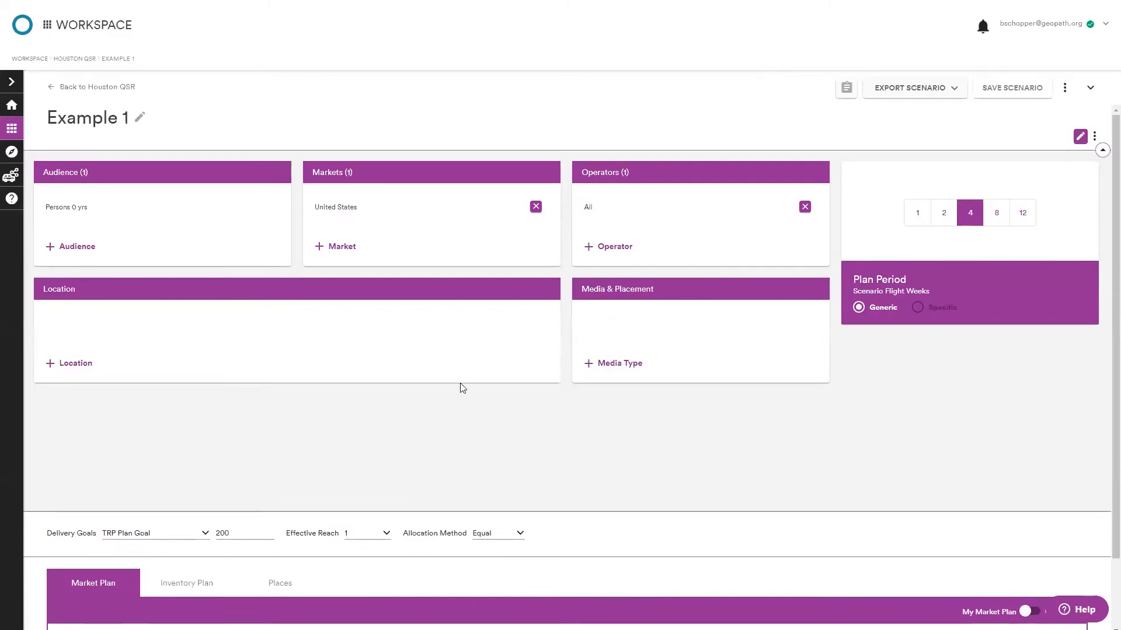
{"action": "scroll", "coordinate": [359, 444], "scroll_direction": "down", "scroll_amount": 2}
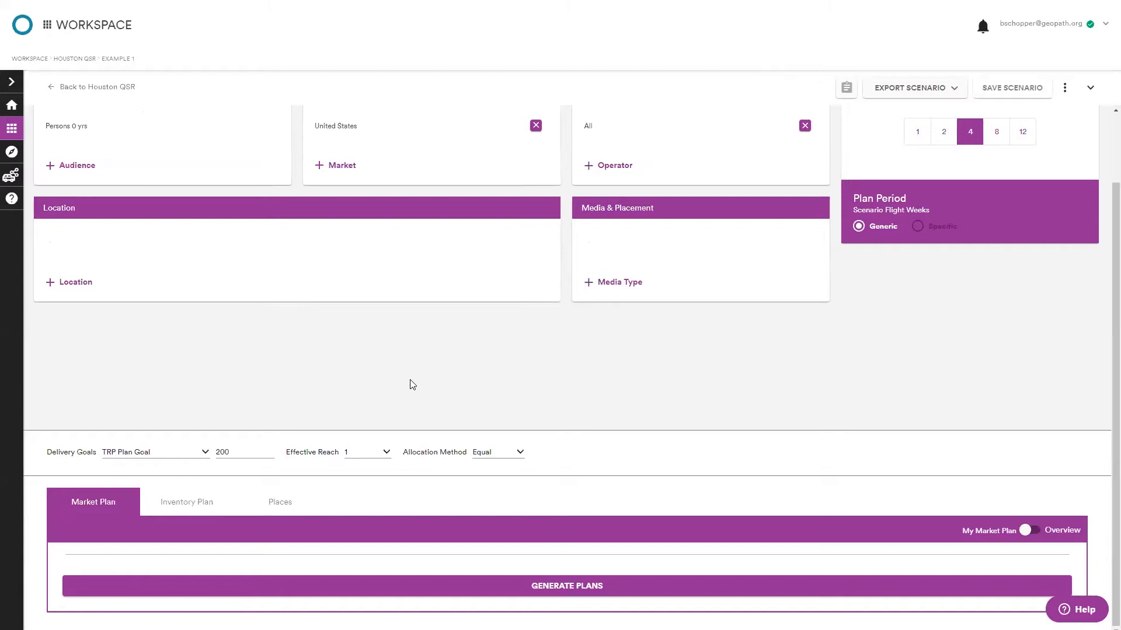
{"action": "scroll", "coordinate": [410, 385], "scroll_direction": "up", "scroll_amount": 2}
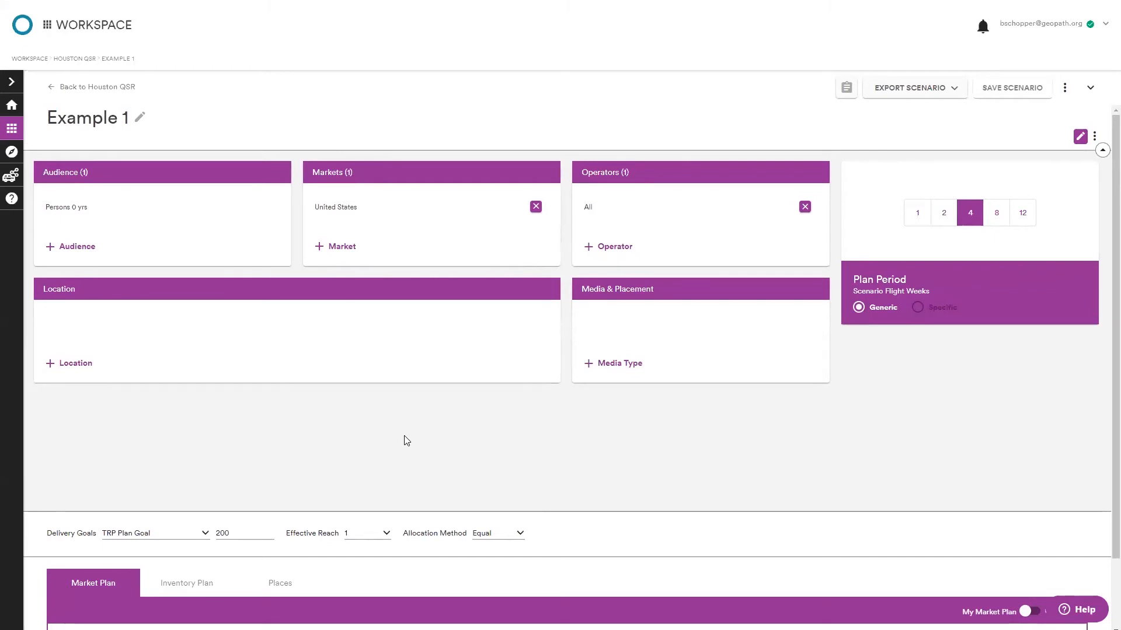
{"action": "scroll", "coordinate": [407, 441], "scroll_direction": "down", "scroll_amount": 1}
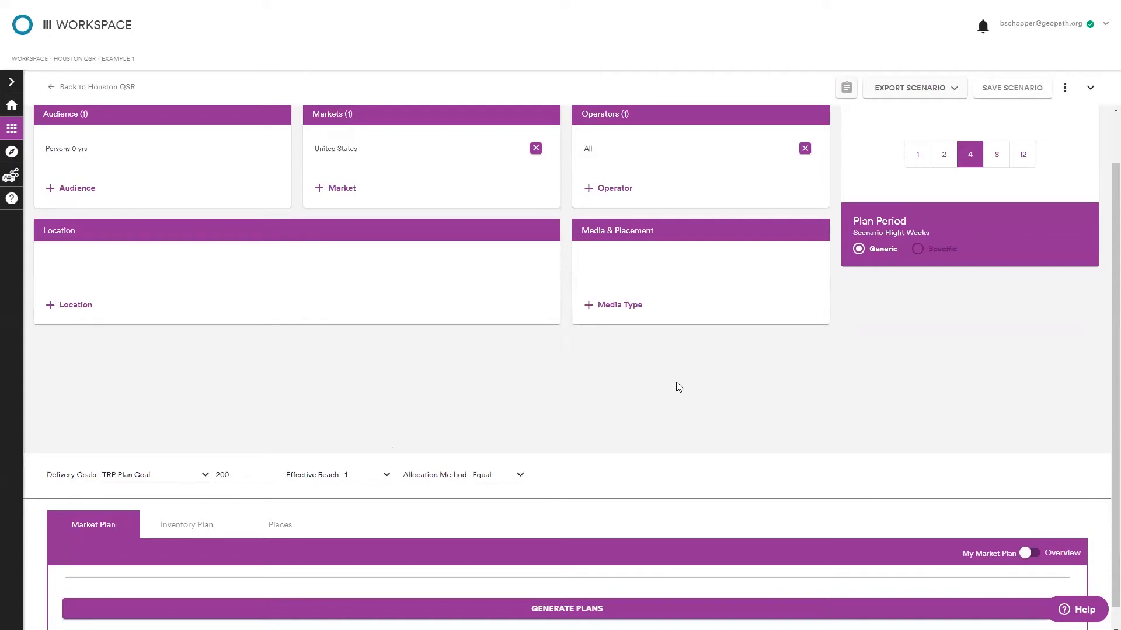
{"action": "scroll", "coordinate": [664, 407], "scroll_direction": "up", "scroll_amount": 2}
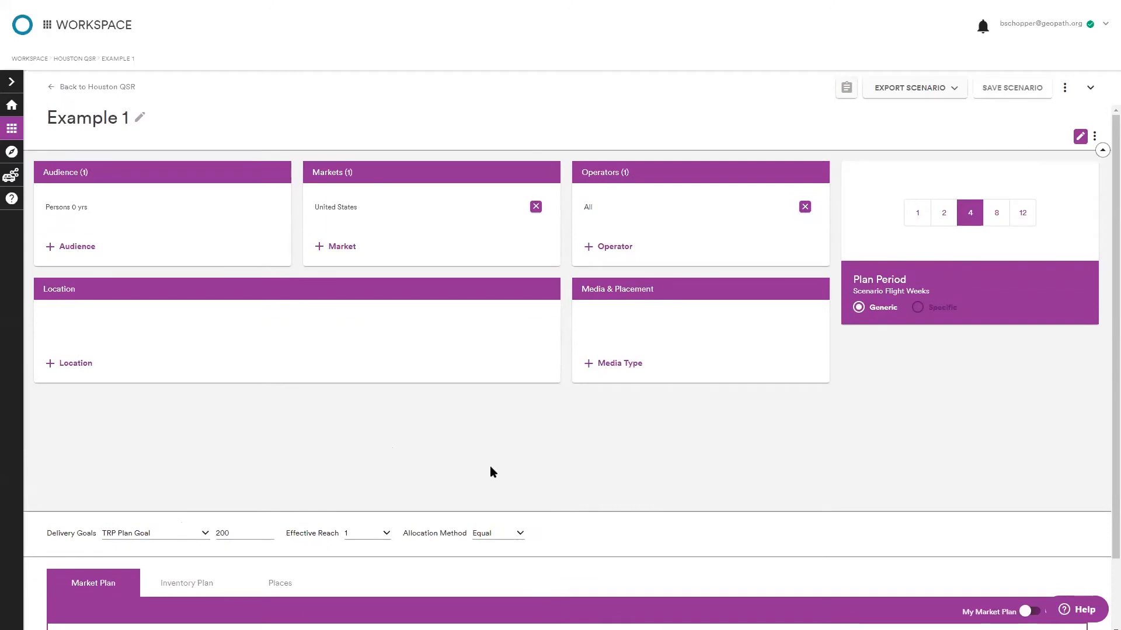
Set the scenario flight weeks plan period to 1.
{"action": "left_click", "coordinate": [918, 216]}
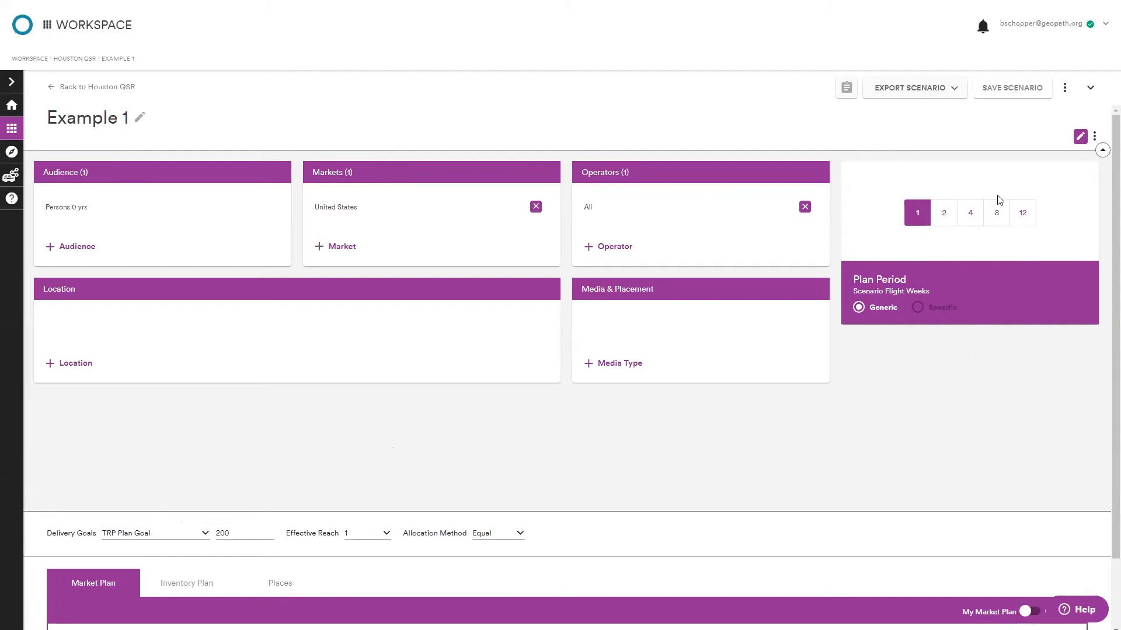
Edit the scenario layout, moving the Markets card to the lower right and enlarging the Location card.
{"action": "left_click", "coordinate": [1079, 137]}
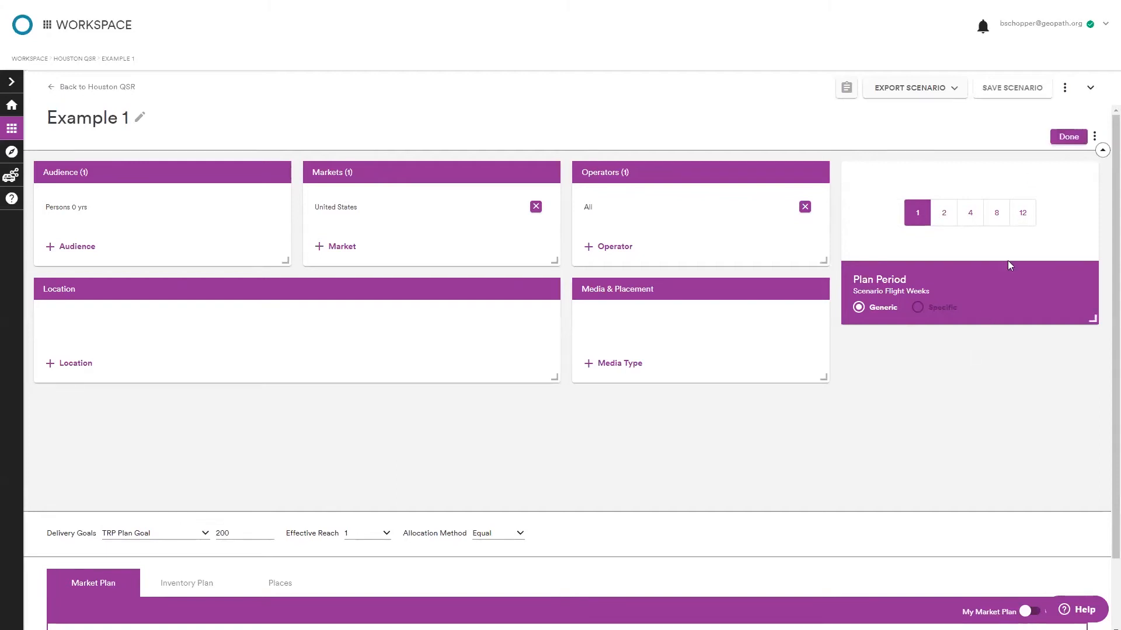
{"action": "left_click_drag", "start_coordinate": [530, 179], "coordinate": [1048, 446]}
{"action": "left_click_drag", "start_coordinate": [554, 378], "coordinate": [237, 461]}
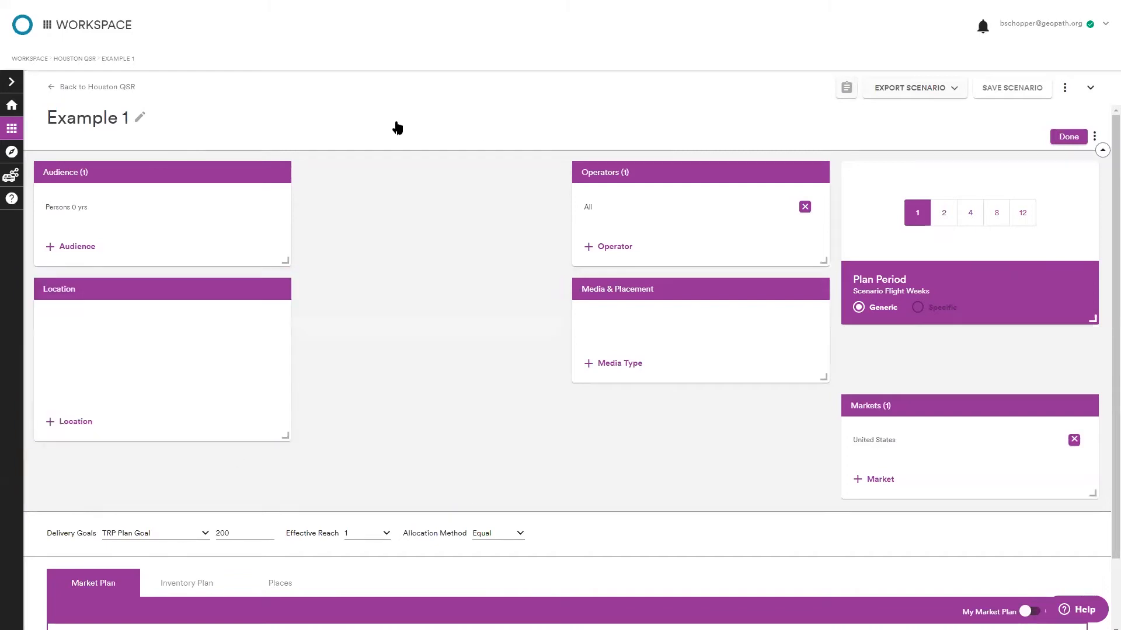
Add the Media Attributes and Thresholds cards to the scenario layout.
{"action": "left_click", "coordinate": [1095, 136]}
{"action": "left_click", "coordinate": [1087, 157]}
{"action": "left_click", "coordinate": [1096, 139]}
{"action": "left_click", "coordinate": [1084, 176]}
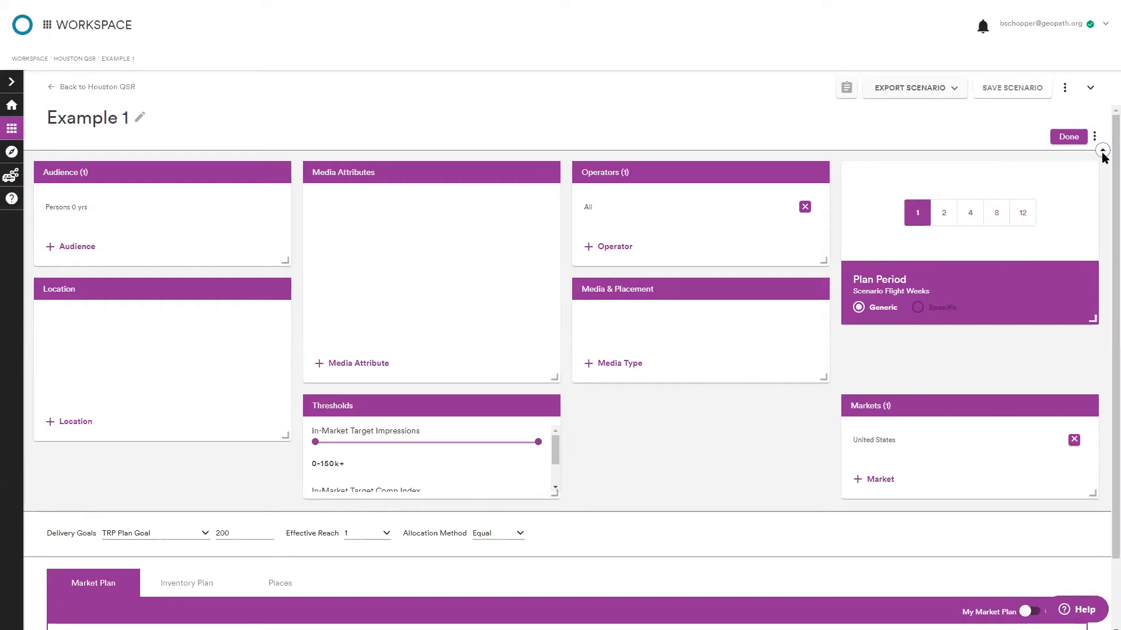
Remove the Media Attributes and Thresholds cards and finish editing the layout.
{"action": "left_click", "coordinate": [1094, 137]}
{"action": "left_click", "coordinate": [1077, 157]}
{"action": "left_click", "coordinate": [1095, 137]}
{"action": "left_click", "coordinate": [1081, 176]}
{"action": "left_click", "coordinate": [1081, 137]}
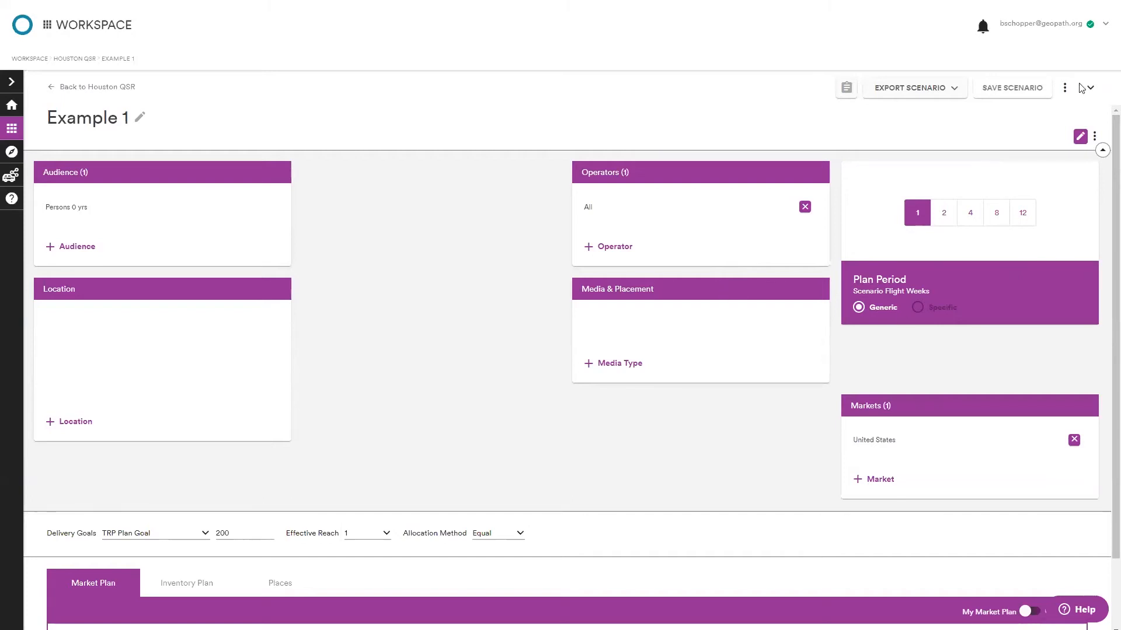
Rearrange the layout so the Audience and Location cards sit in the middle column, then finish editing.
{"action": "left_click", "coordinate": [1081, 136]}
{"action": "left_click_drag", "start_coordinate": [354, 208], "coordinate": [430, 176]}
{"action": "mouse_move", "coordinate": [190, 282]}
{"action": "left_mouse_down"}
{"action": "mouse_move", "coordinate": [461, 313]}
{"action": "mouse_move", "coordinate": [711, 417]}
{"action": "left_mouse_up"}
{"action": "left_click", "coordinate": [1062, 137]}
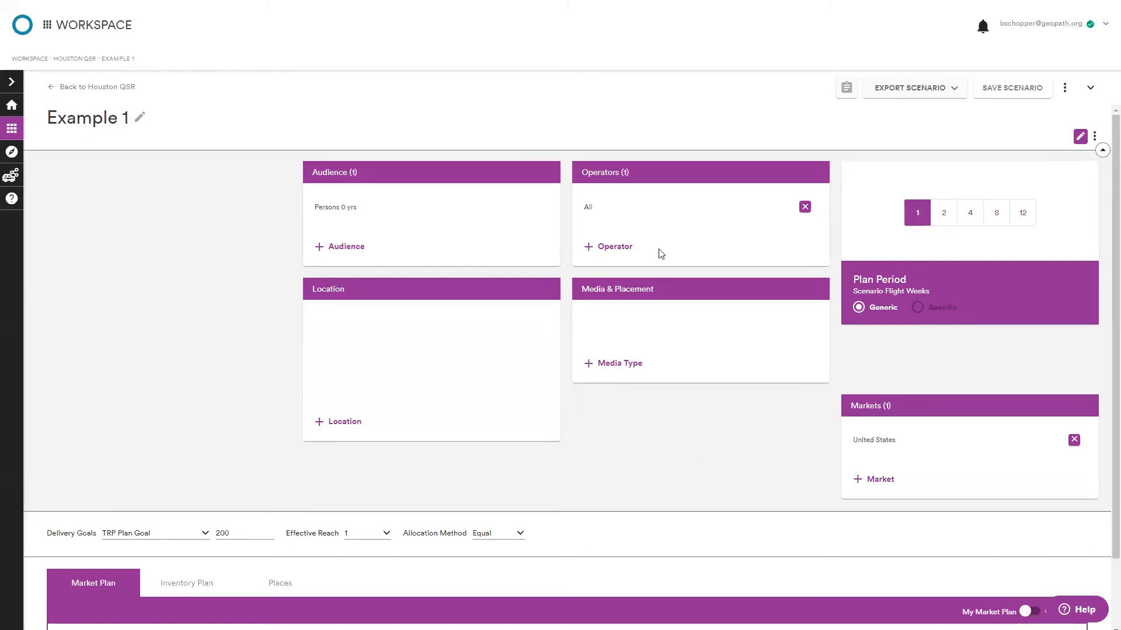
Add the consumer profile Quick service restaurants Quintile 1st Quintile (heaviest) as the audience and remove Persons 0 yrs.
{"action": "left_click", "coordinate": [334, 247]}
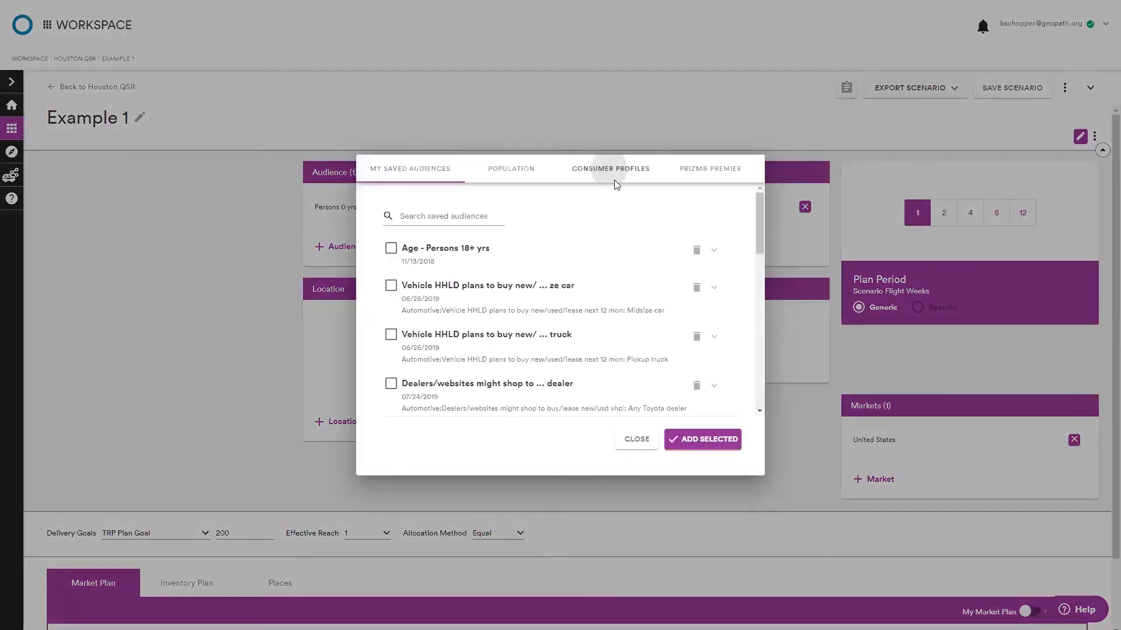
{"action": "left_click", "coordinate": [613, 175]}
{"action": "left_click", "coordinate": [543, 239]}
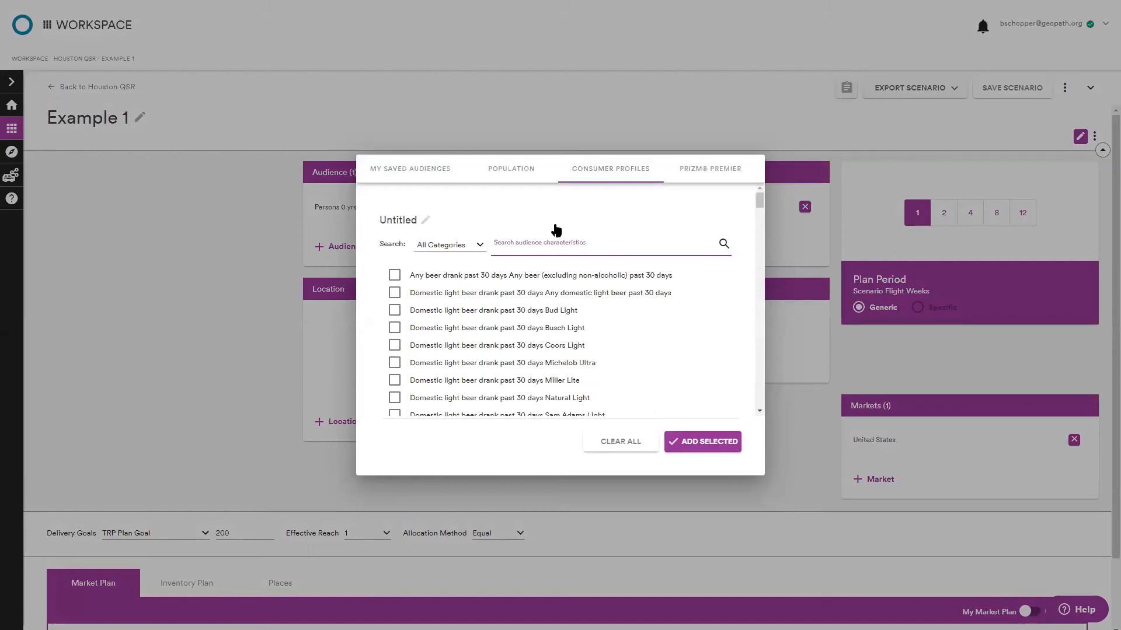
{"action": "type", "text": "quick se"}
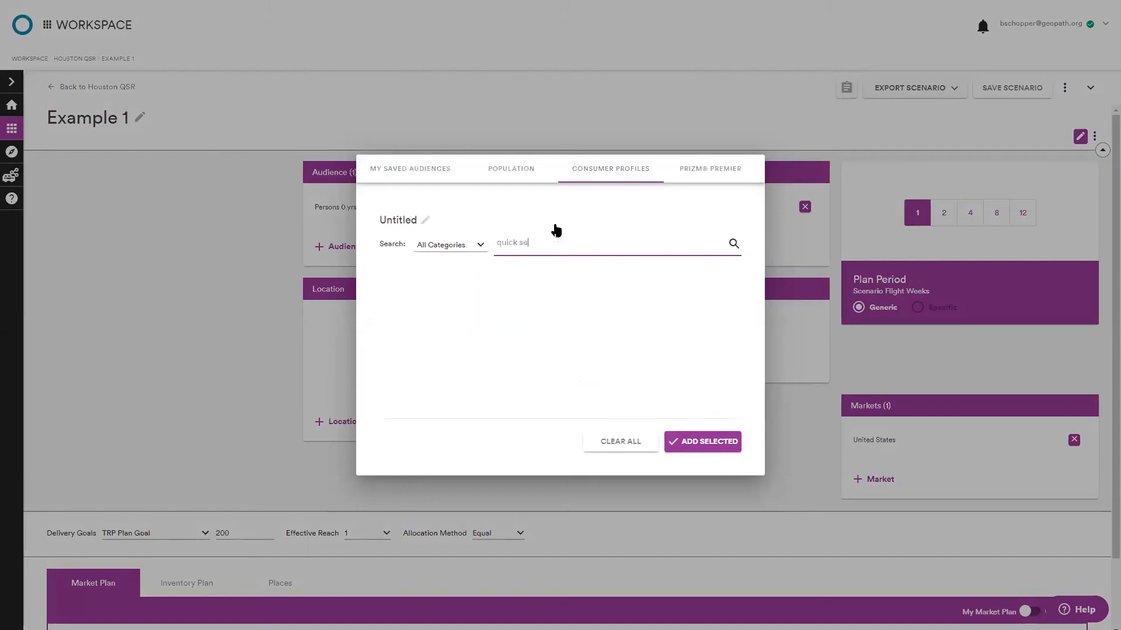
{"action": "type", "text": "rvi"}
{"action": "scroll", "coordinate": [557, 350], "scroll_direction": "down", "scroll_amount": 1}
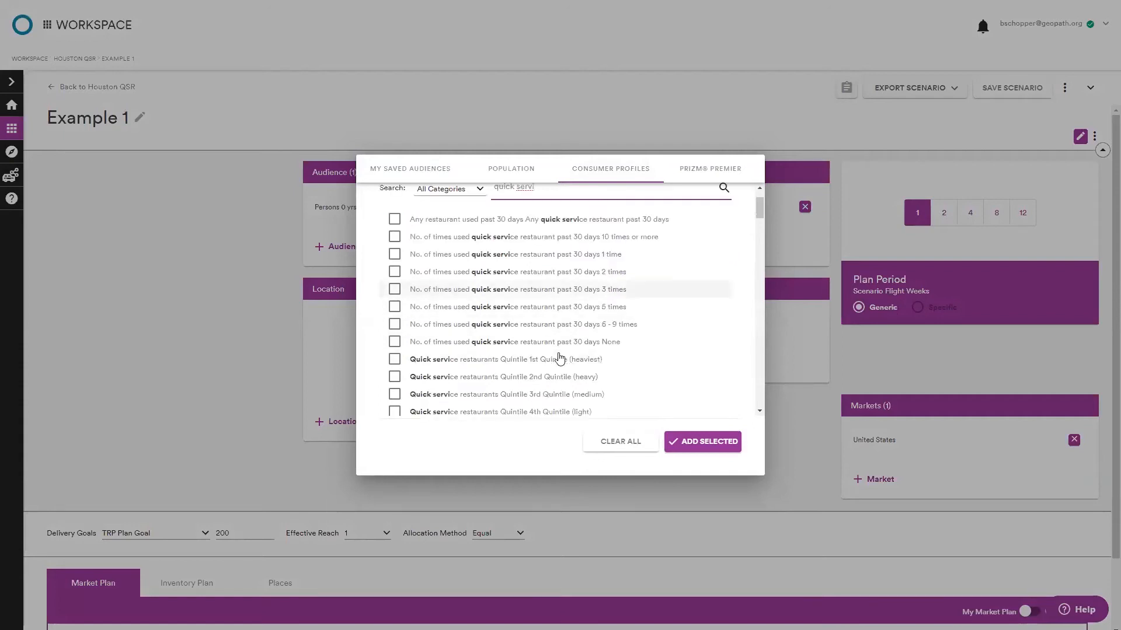
{"action": "left_click", "coordinate": [613, 358]}
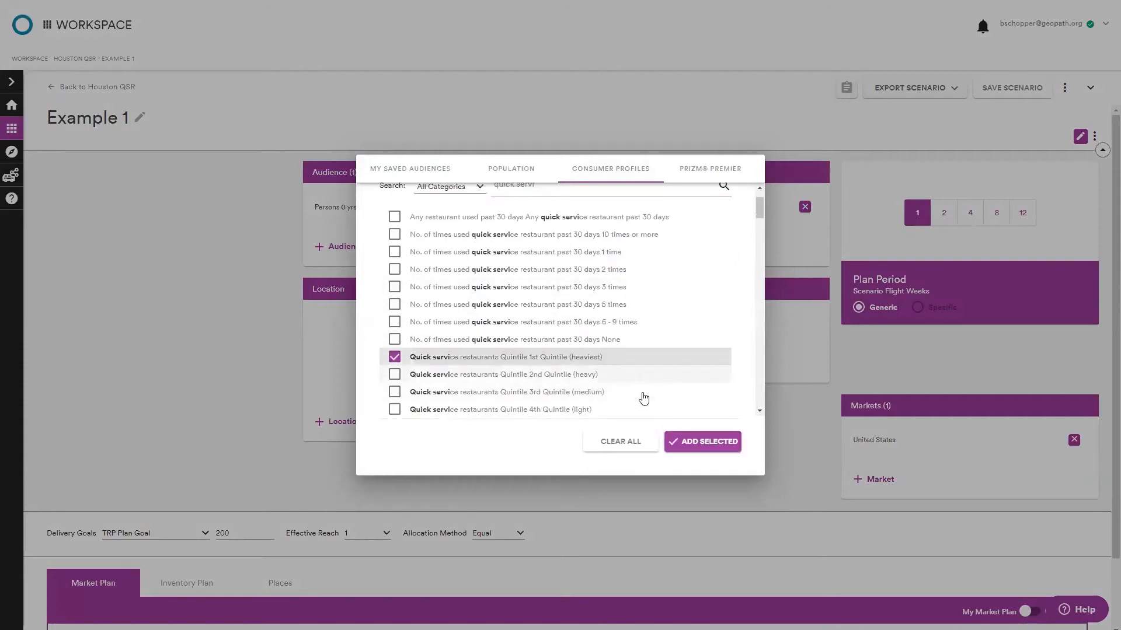
{"action": "left_click", "coordinate": [677, 442]}
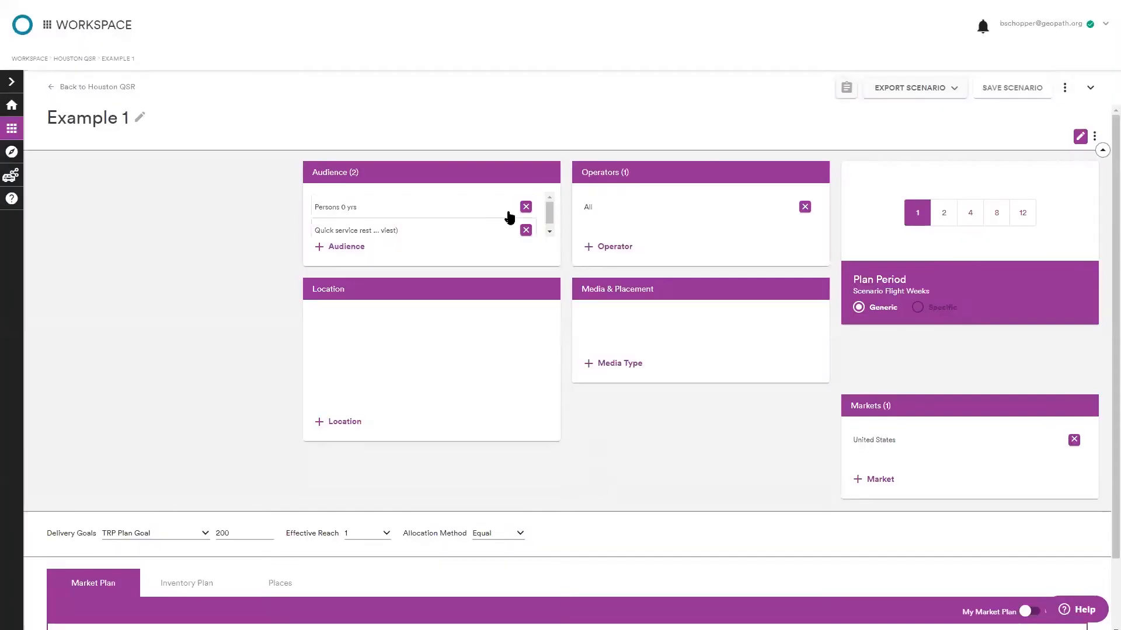
{"action": "left_click", "coordinate": [526, 207]}
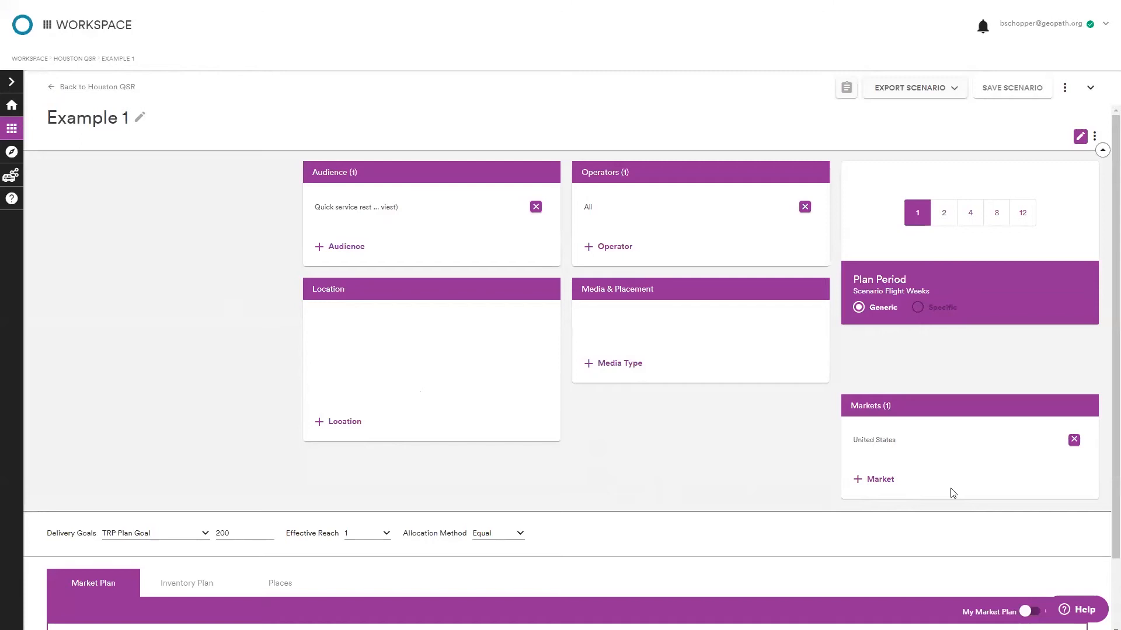
Set the scenario market to the Houston, TX DMA and apply it as the inventory geographical filter.
{"action": "left_click", "coordinate": [876, 479]}
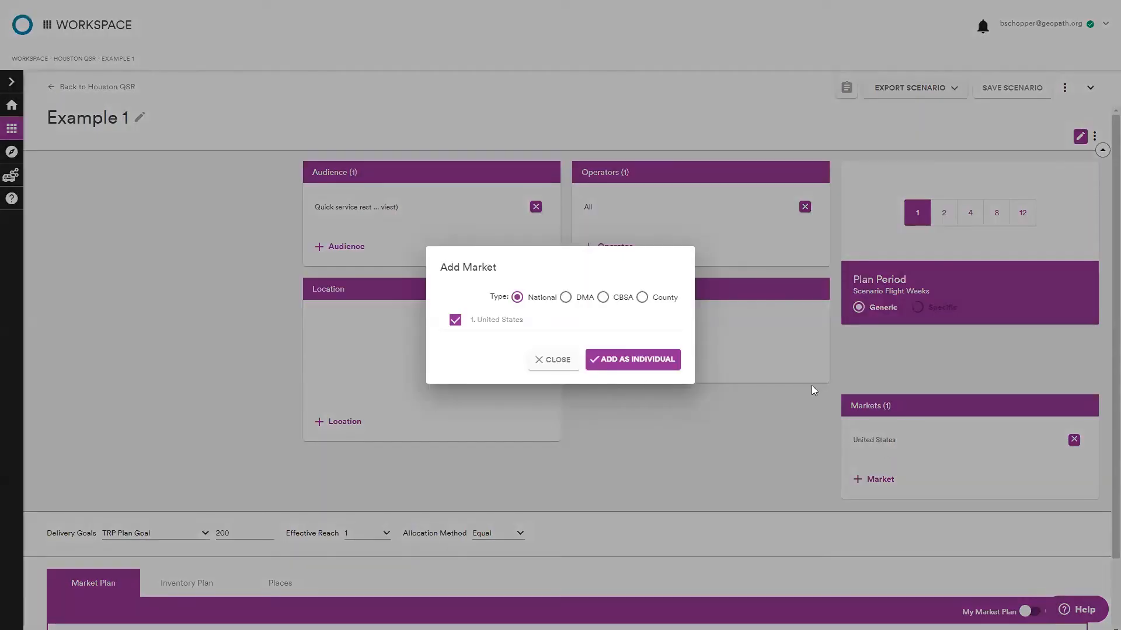
{"action": "left_click", "coordinate": [566, 297]}
{"action": "left_click", "coordinate": [560, 251]}
{"action": "type", "text": "hous"}
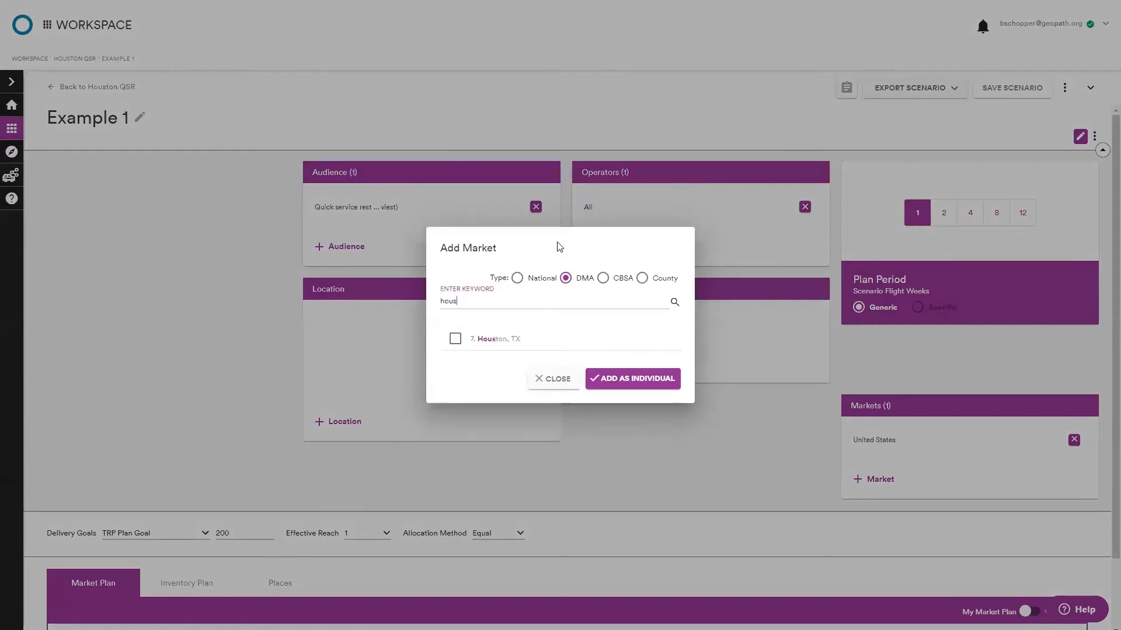
{"action": "left_click", "coordinate": [501, 337]}
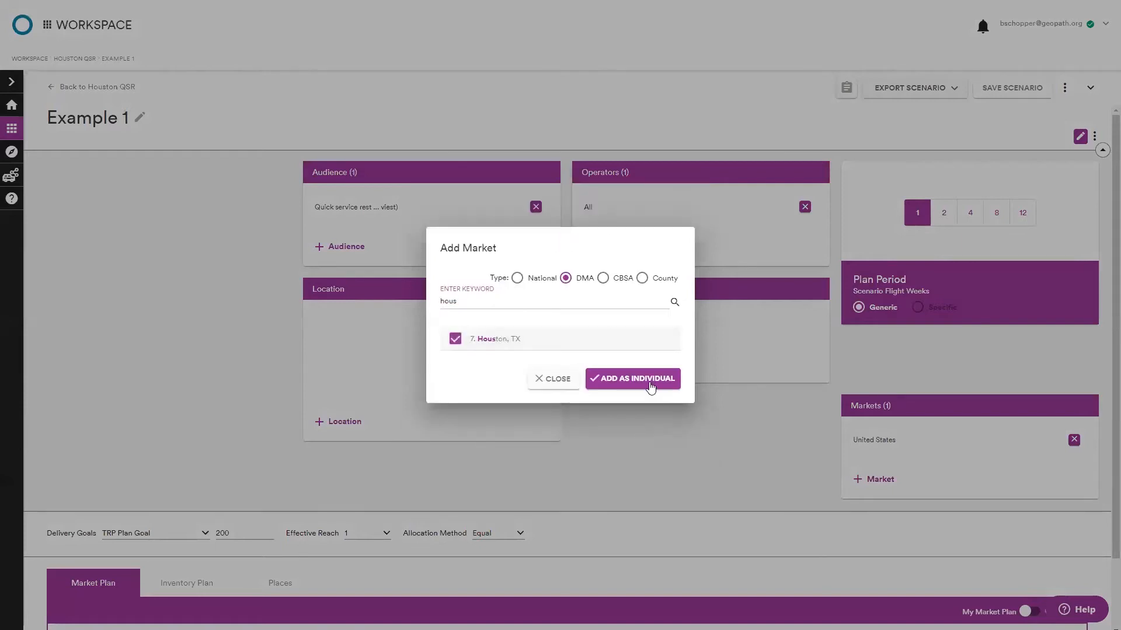
{"action": "left_click", "coordinate": [651, 383]}
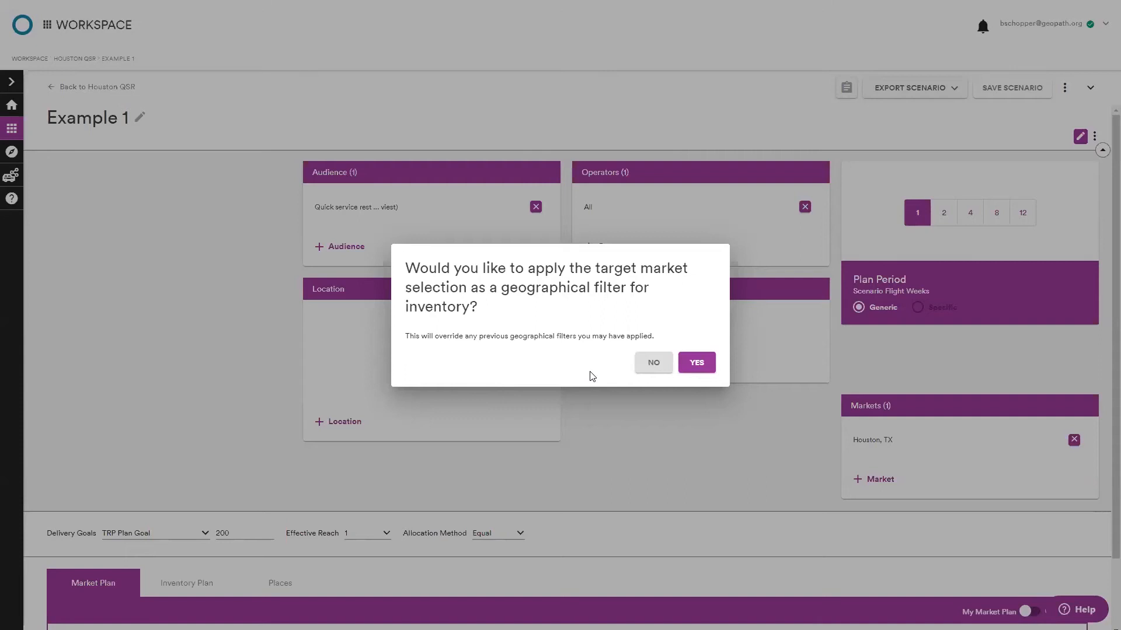
{"action": "left_click", "coordinate": [695, 365]}
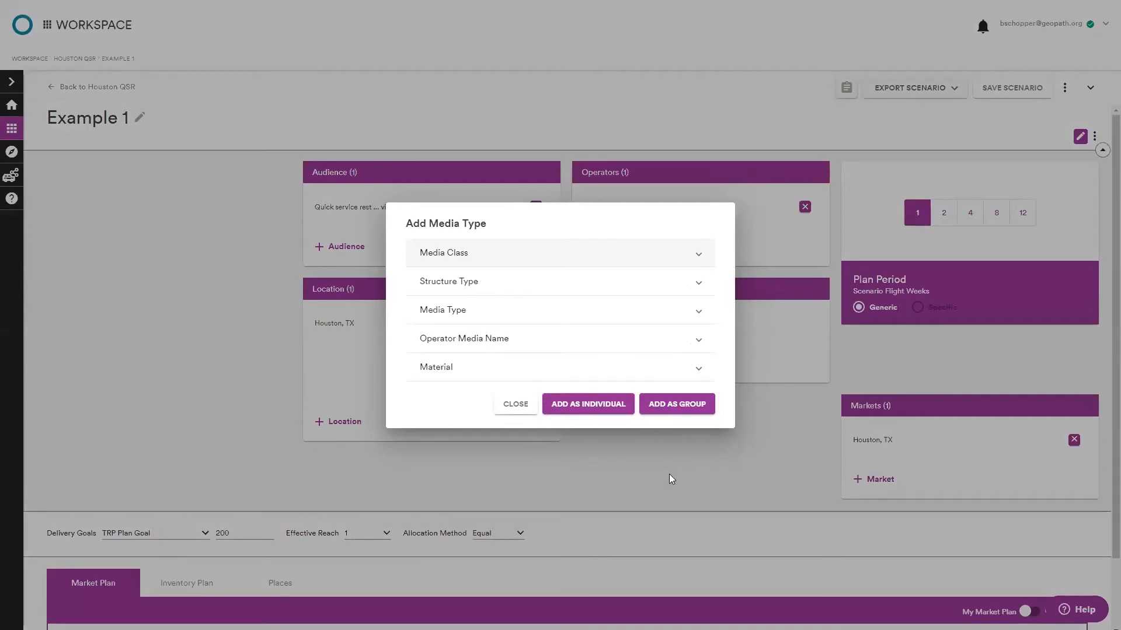
Add Posters under Operator Media Name as an individual media type filter.
{"action": "left_click", "coordinate": [594, 343]}
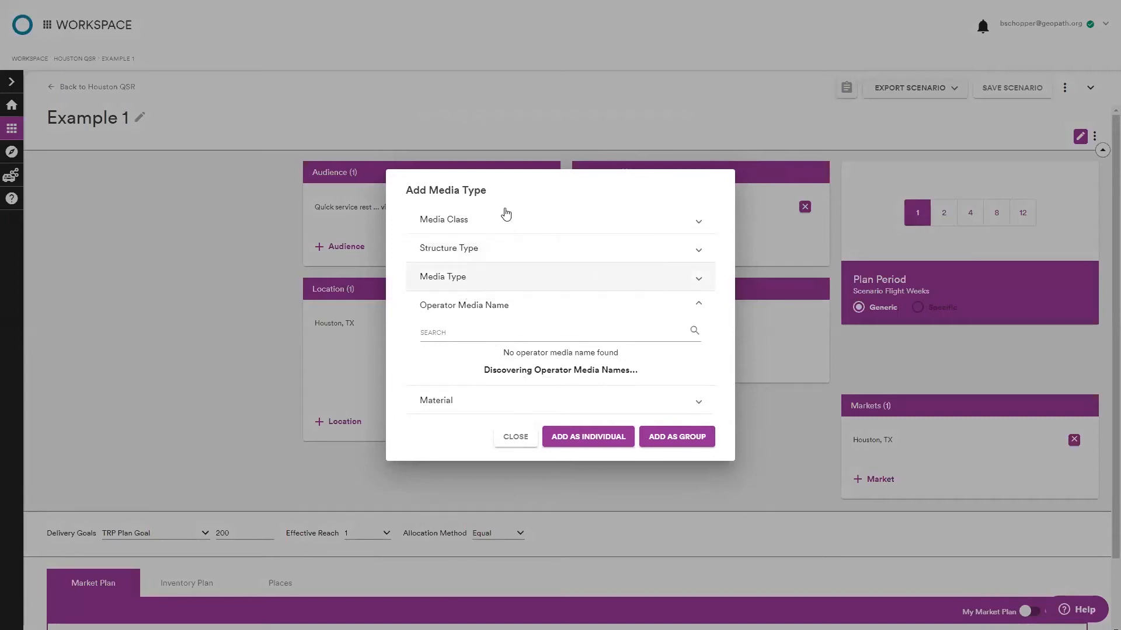
{"action": "left_click", "coordinate": [527, 229]}
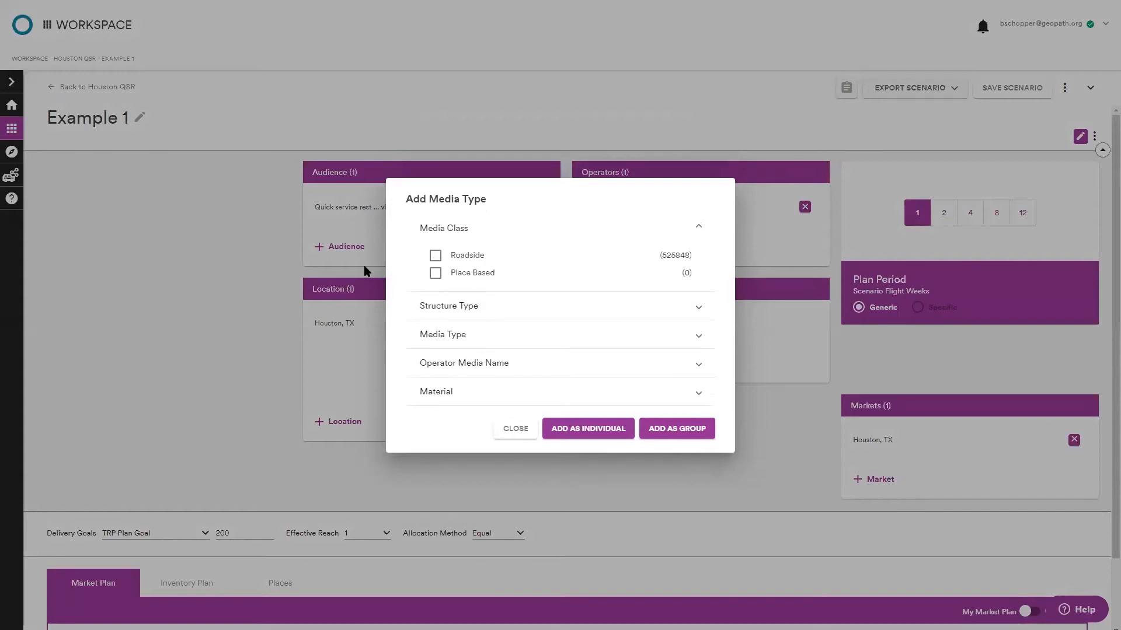
{"action": "left_click", "coordinate": [556, 231]}
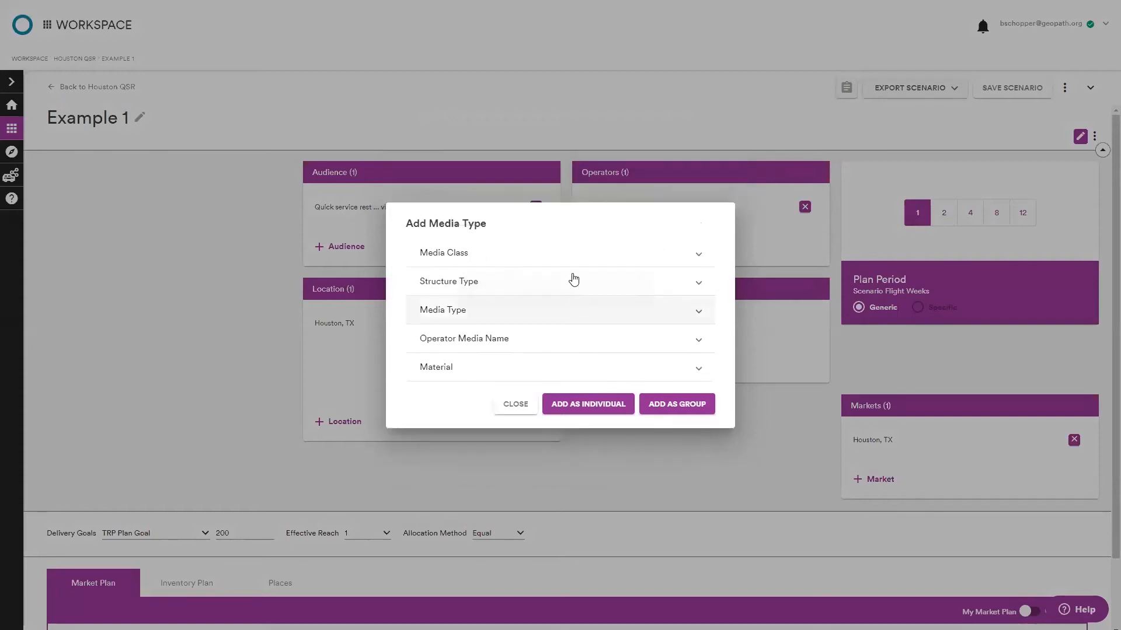
{"action": "mouse_move", "coordinate": [612, 289]}
{"action": "left_click", "coordinate": [696, 341]}
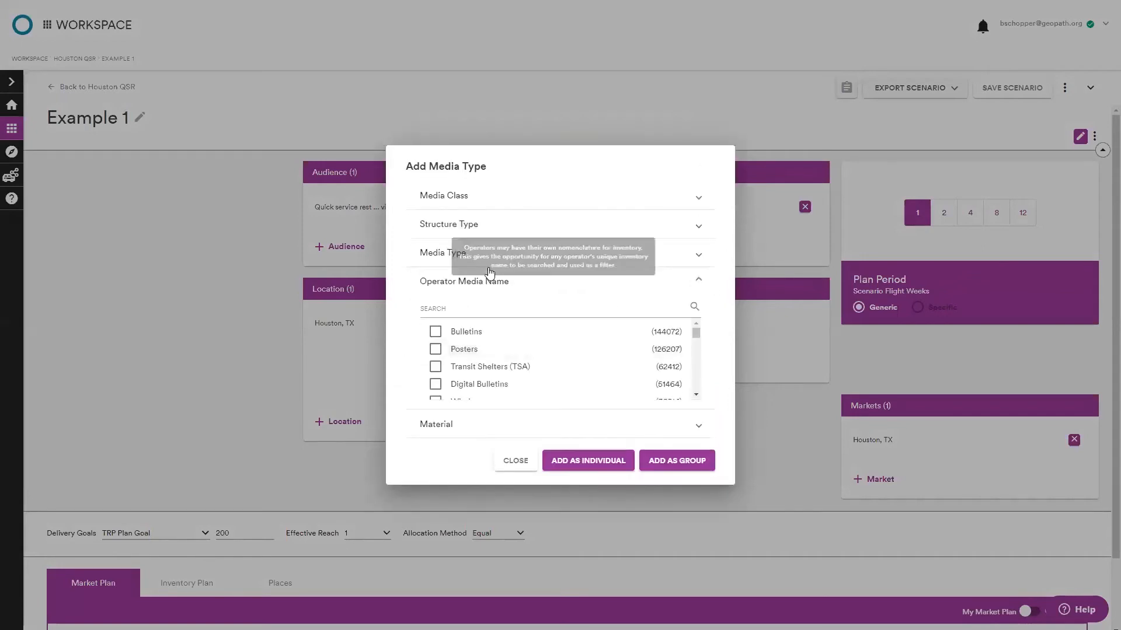
{"action": "left_click", "coordinate": [436, 349]}
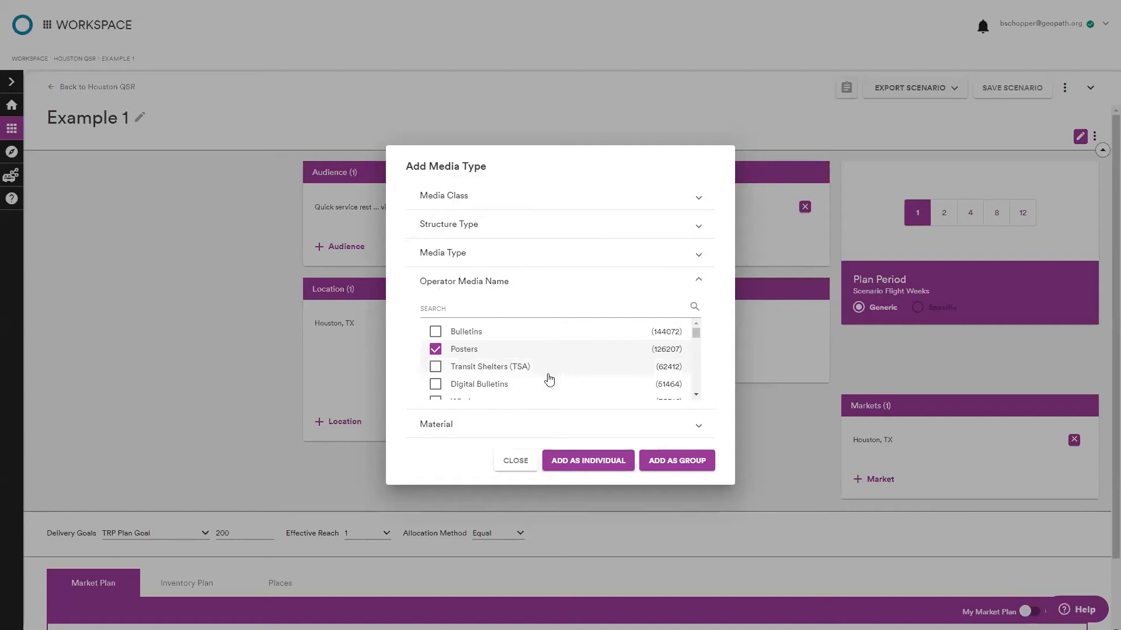
{"action": "scroll", "coordinate": [545, 394], "scroll_direction": "down", "scroll_amount": 5}
{"action": "scroll", "coordinate": [543, 395], "scroll_direction": "up", "scroll_amount": 5}
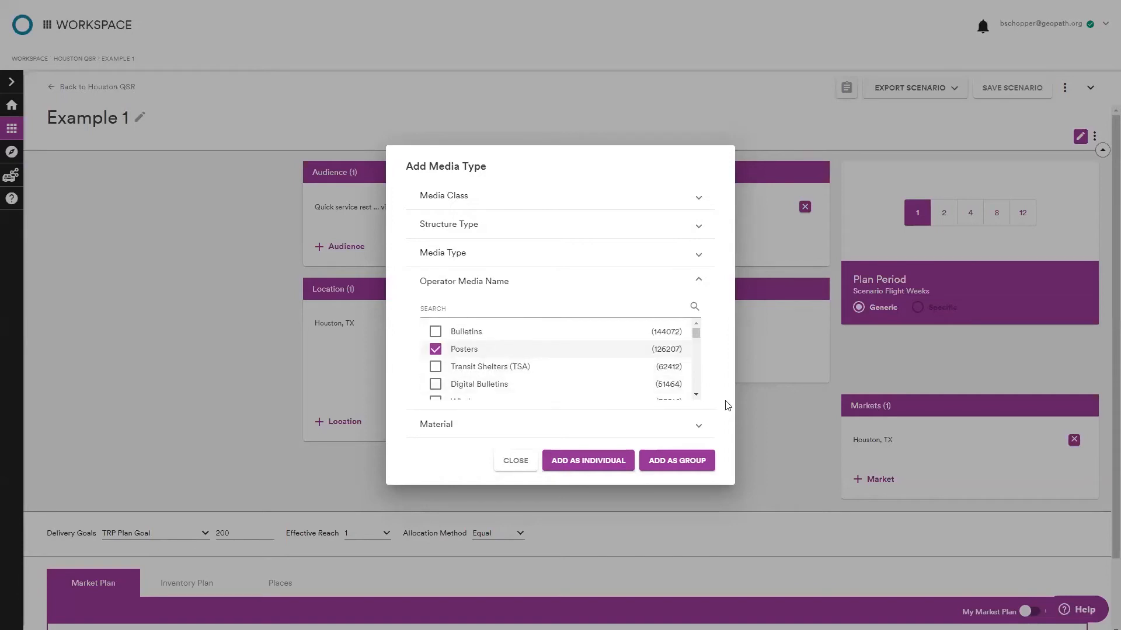
{"action": "left_click", "coordinate": [582, 468]}
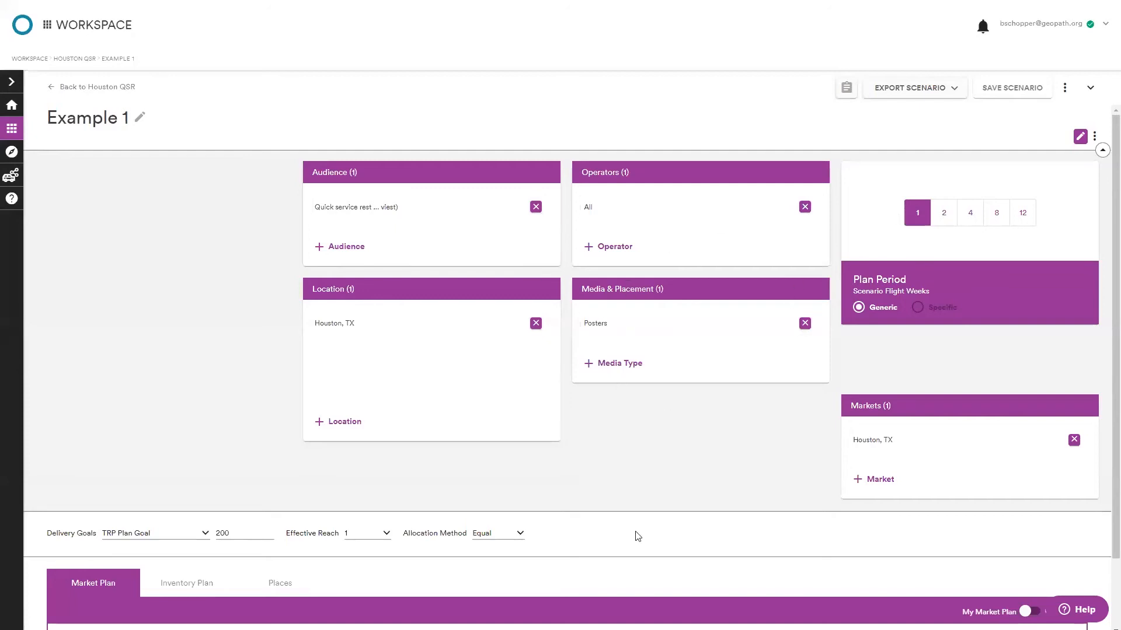
Keep the TRP Plan Goal delivery goal and set its target to 15.
{"action": "scroll", "coordinate": [561, 428], "scroll_direction": "down", "scroll_amount": 1}
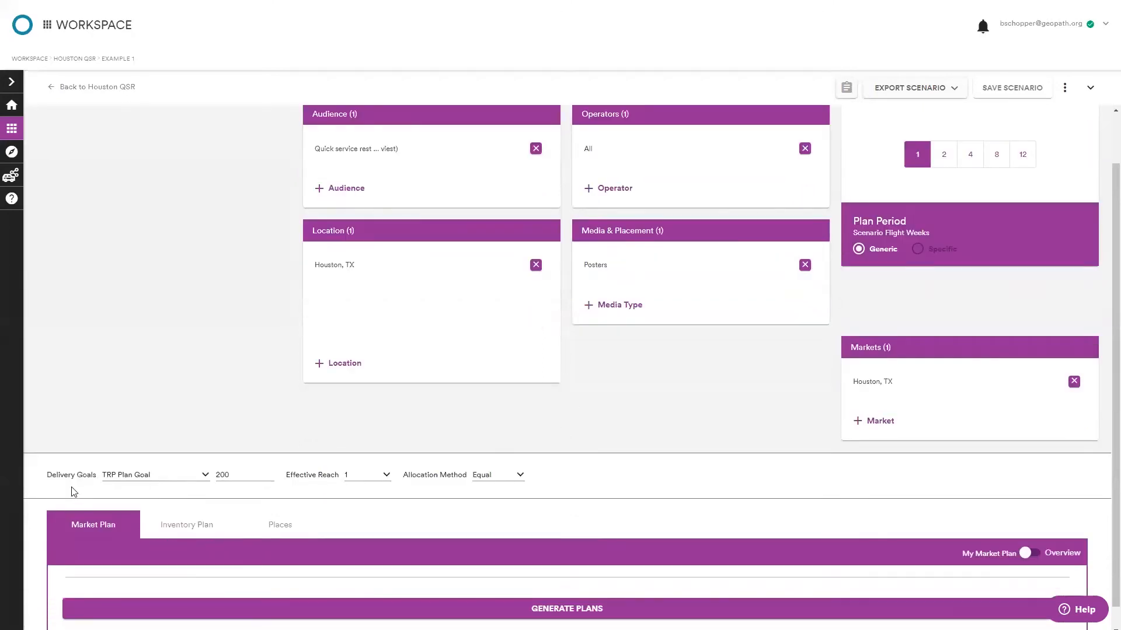
{"action": "left_click", "coordinate": [138, 476]}
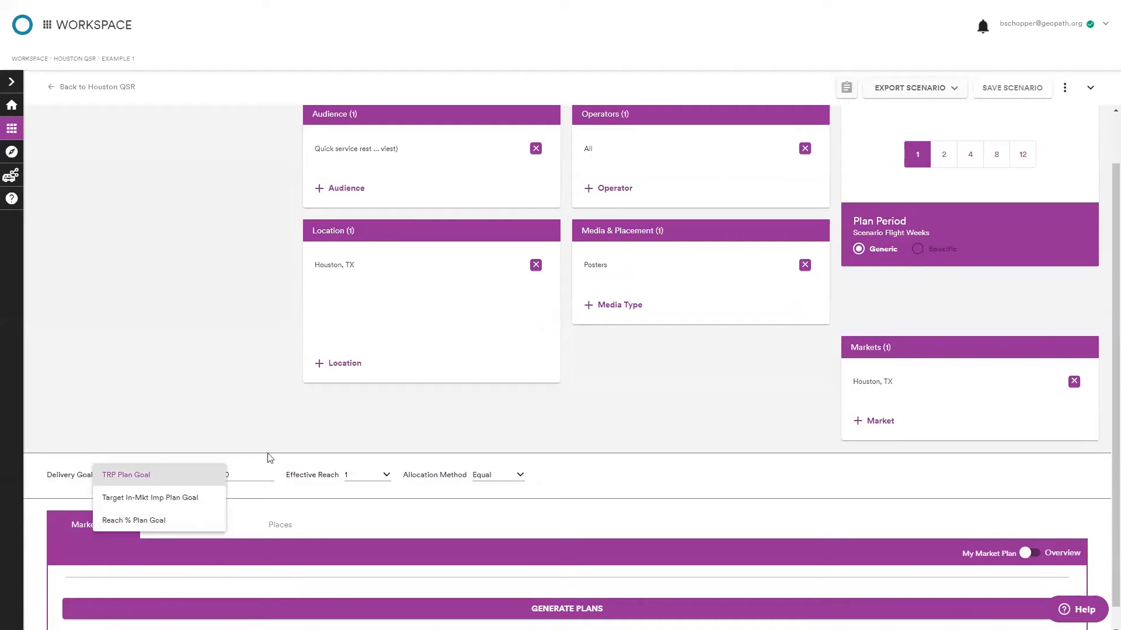
{"action": "left_click", "coordinate": [263, 489]}
{"action": "left_click", "coordinate": [236, 476]}
{"action": "double_click", "coordinate": [236, 475]}
{"action": "type", "text": "15"}
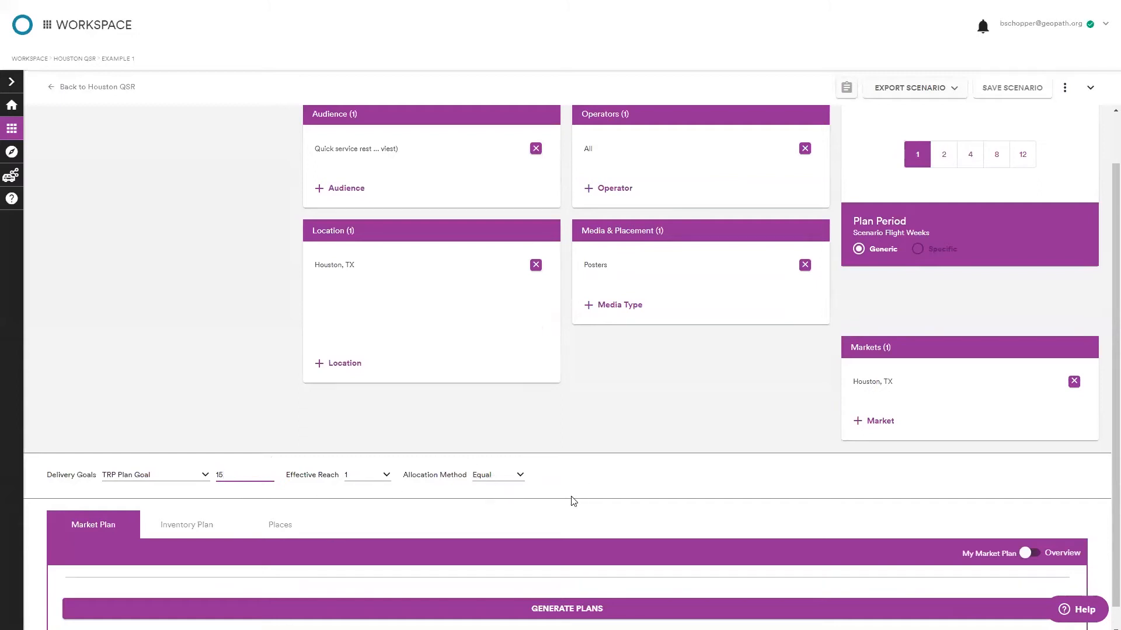
Generate the market plans for the scenario.
{"action": "scroll", "coordinate": [570, 498], "scroll_direction": "down", "scroll_amount": 1}
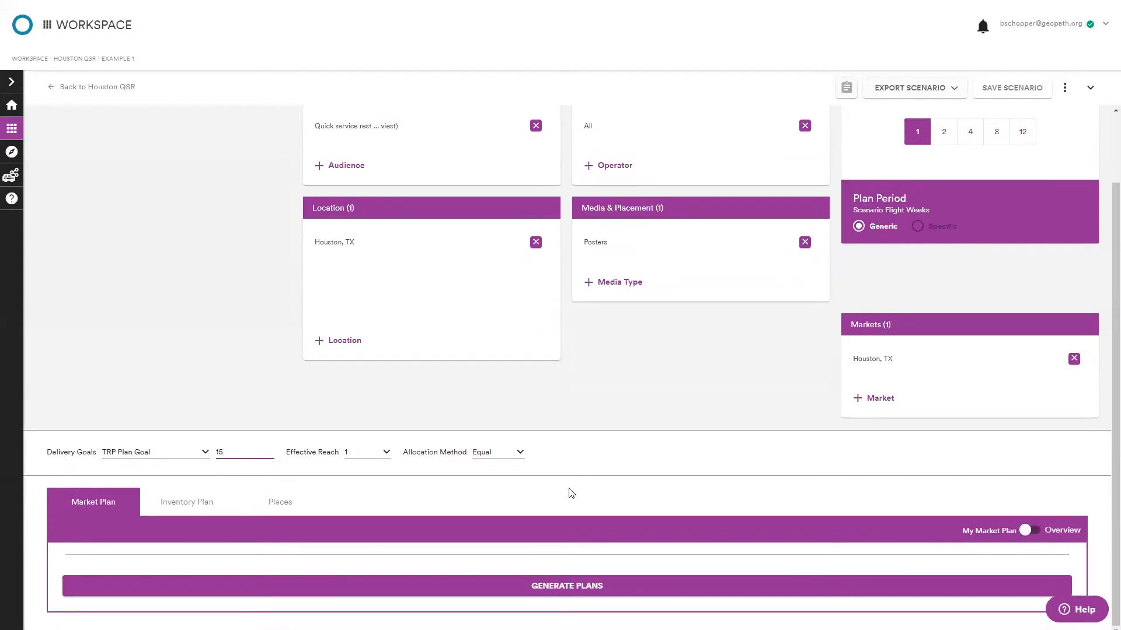
{"action": "scroll", "coordinate": [569, 492], "scroll_direction": "up", "scroll_amount": 2}
{"action": "scroll", "coordinate": [563, 493], "scroll_direction": "down", "scroll_amount": 2}
{"action": "left_click", "coordinate": [557, 586]}
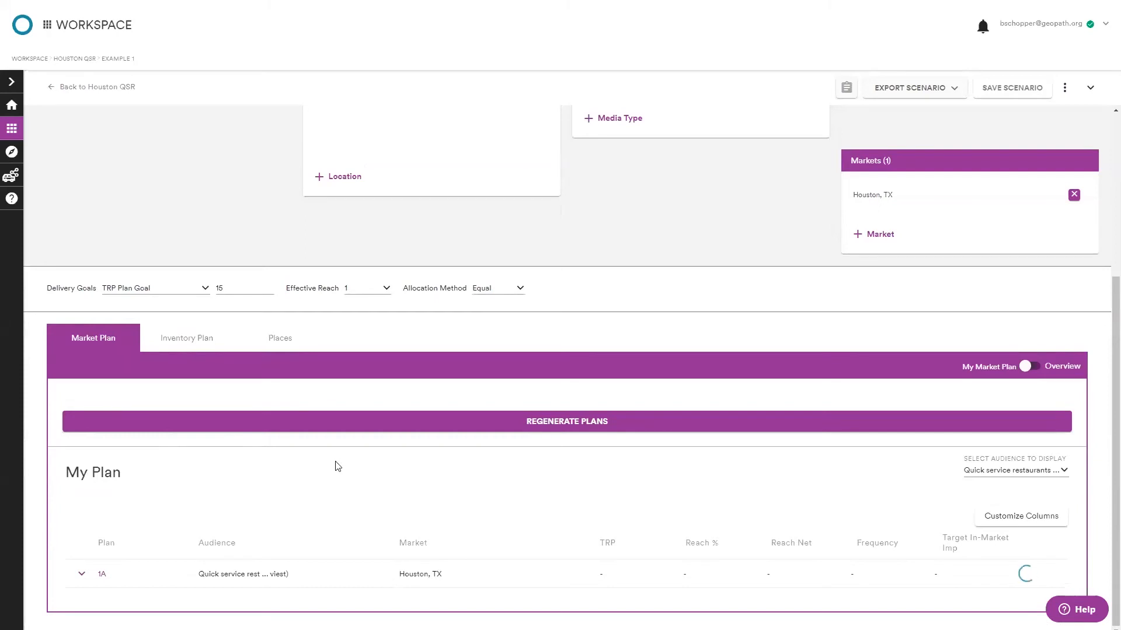
{"action": "scroll", "coordinate": [380, 525], "scroll_direction": "up", "scroll_amount": 4}
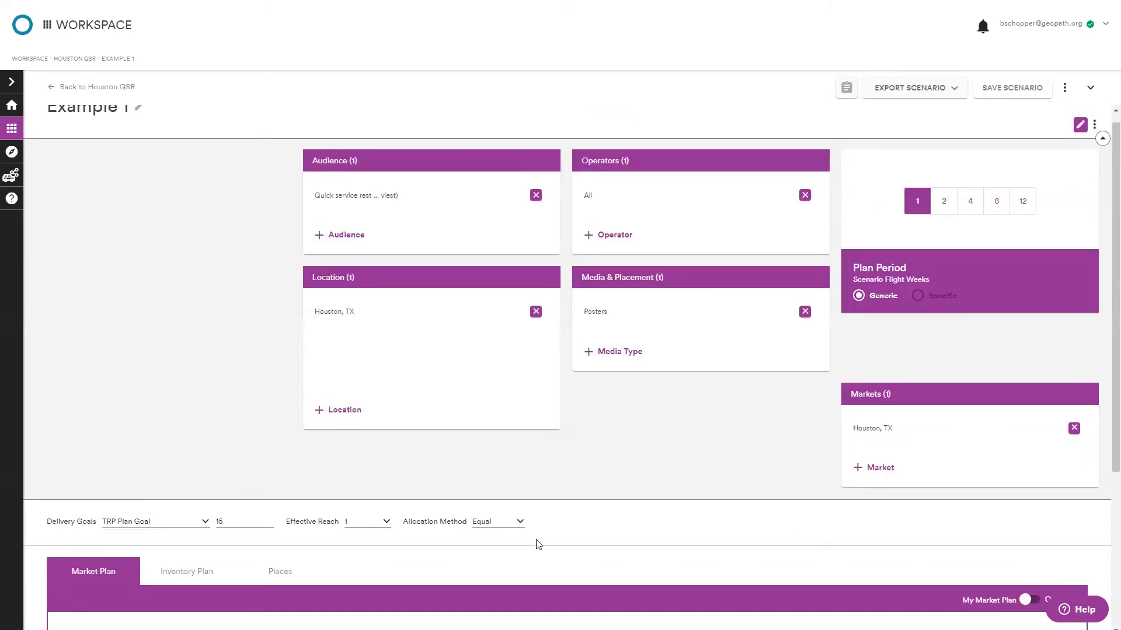
{"action": "scroll", "coordinate": [699, 548], "scroll_direction": "down", "scroll_amount": 2}
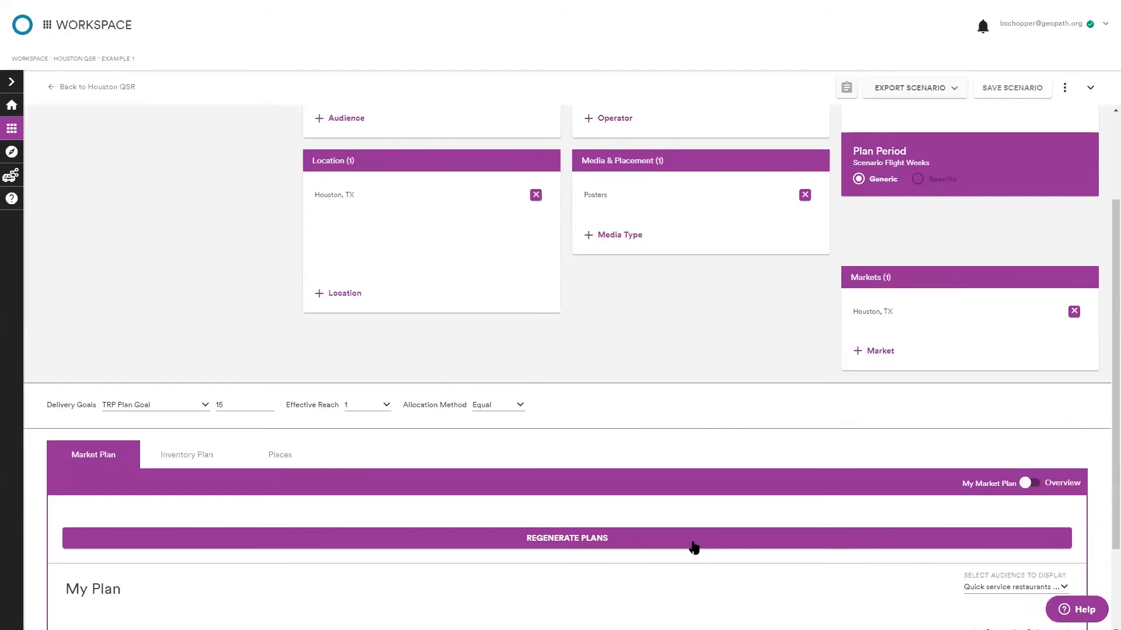
{"action": "scroll", "coordinate": [689, 542], "scroll_direction": "down", "scroll_amount": 2}
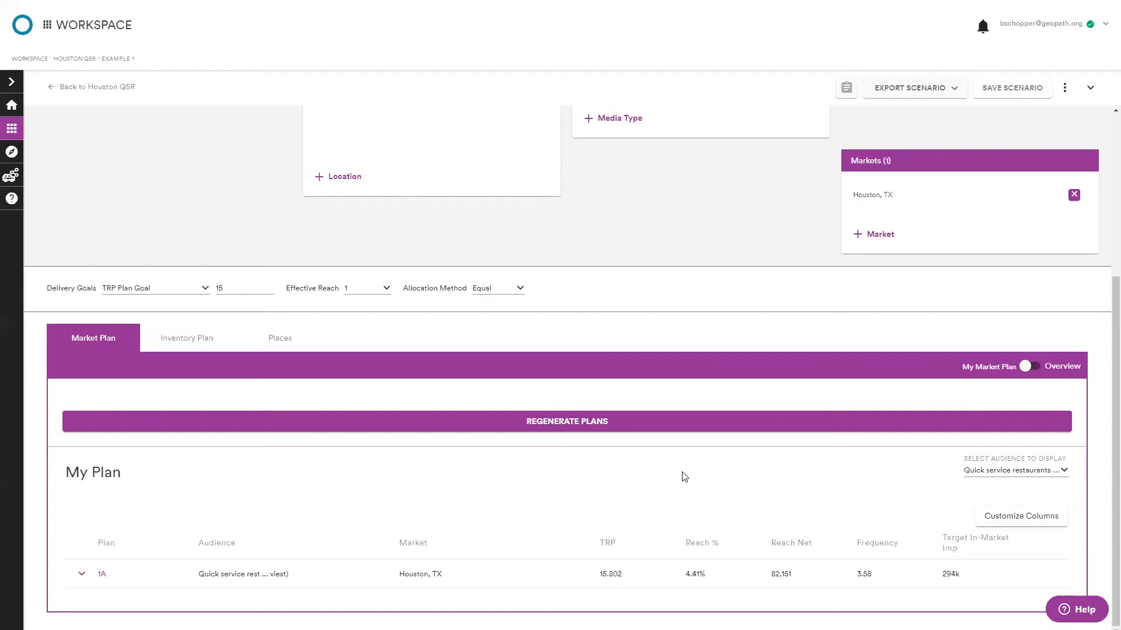
Add a market group of the NY Kings County and NY Queens County counties.
{"action": "left_click", "coordinate": [874, 235]}
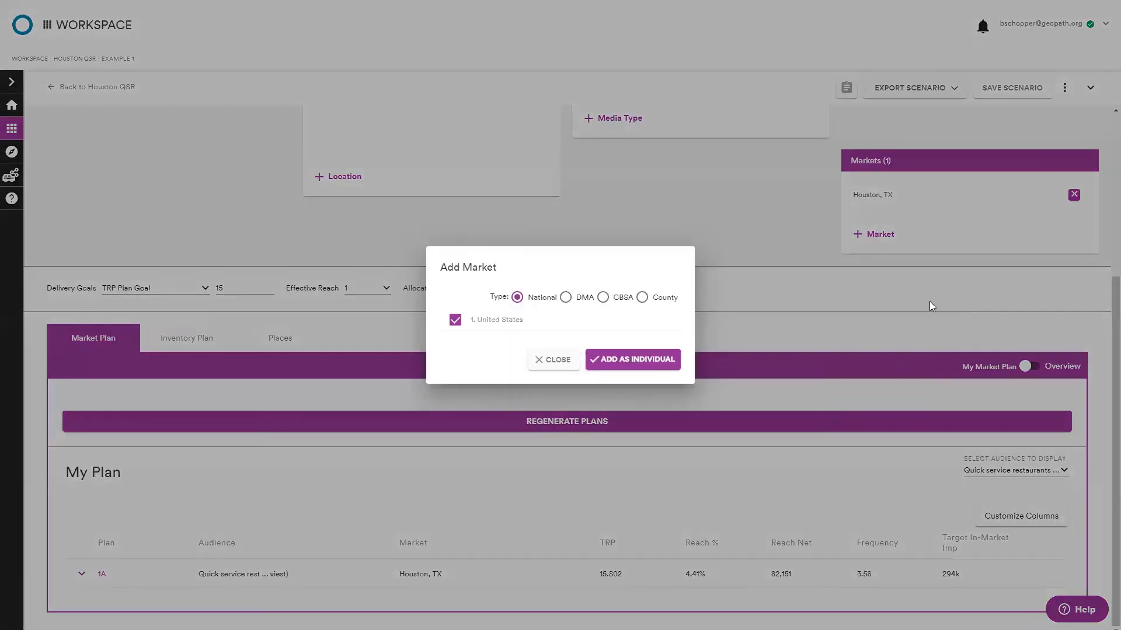
{"action": "left_click", "coordinate": [669, 298]}
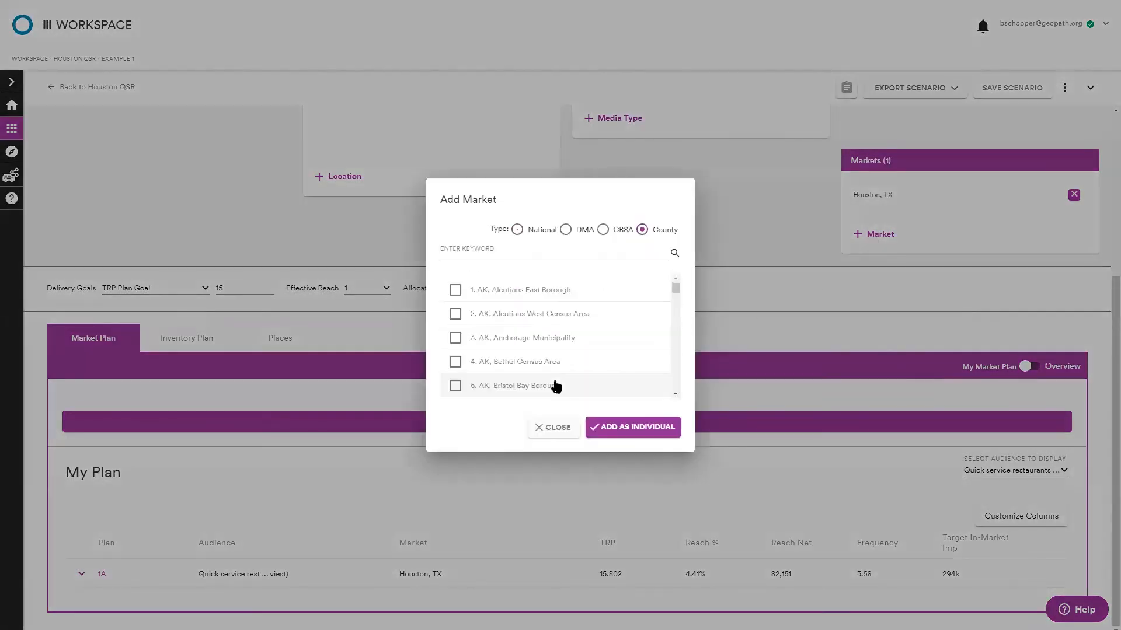
{"action": "left_click", "coordinate": [521, 252]}
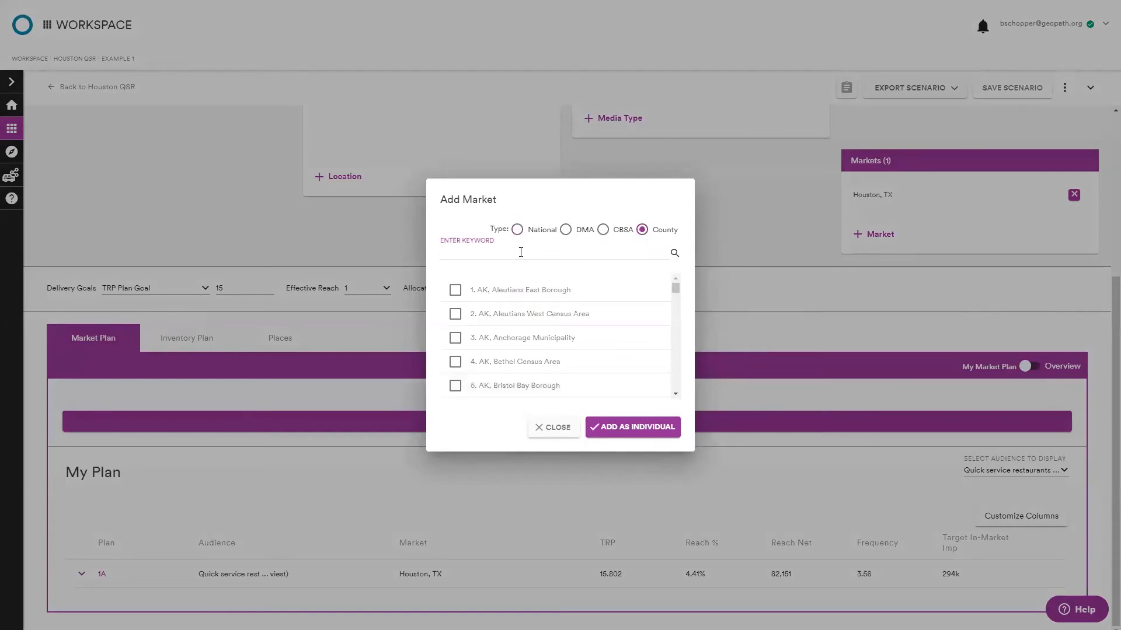
{"action": "type", "text": "ny,"}
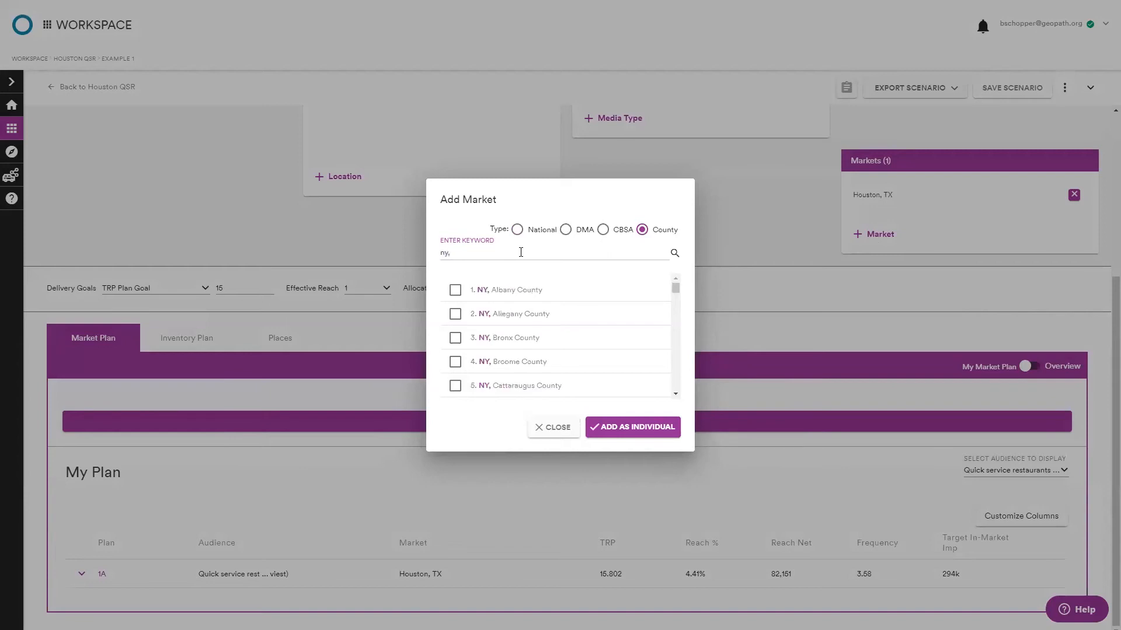
{"action": "type", "text": " king"}
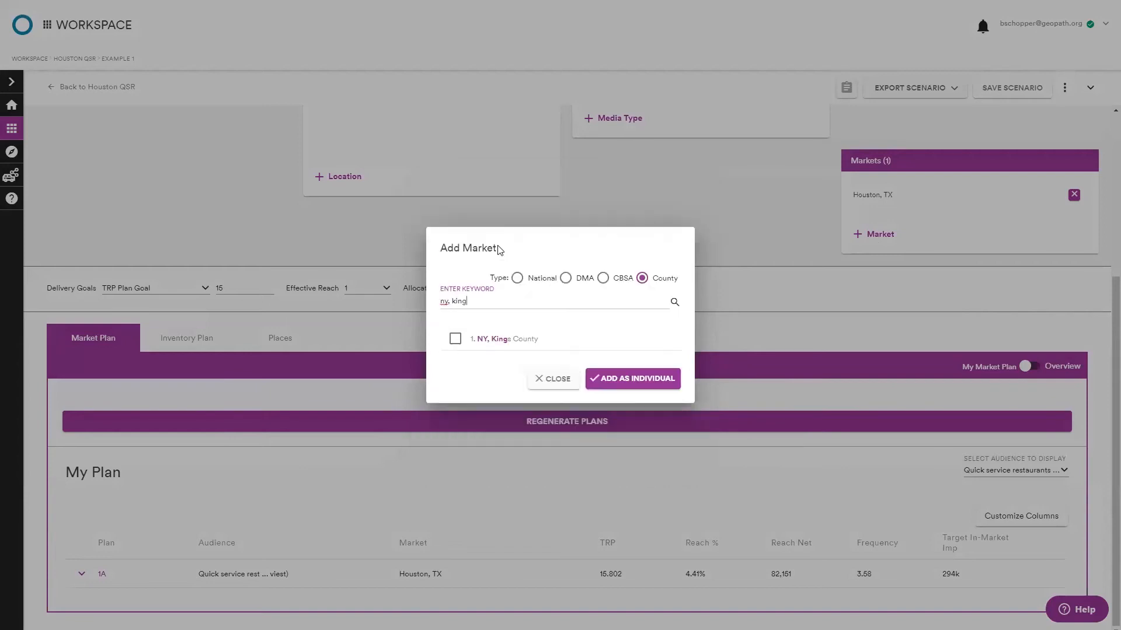
{"action": "left_click", "coordinate": [482, 338]}
{"action": "double_click", "coordinate": [496, 299]}
{"action": "type", "text": "que"}
{"action": "left_click", "coordinate": [507, 339]}
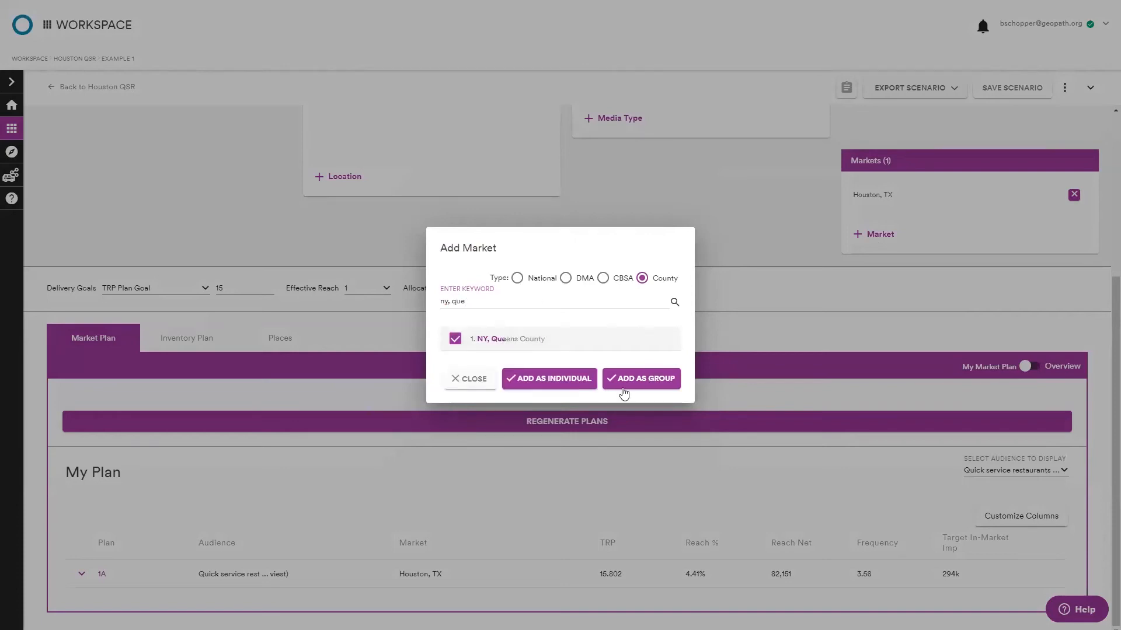
{"action": "left_click", "coordinate": [657, 380]}
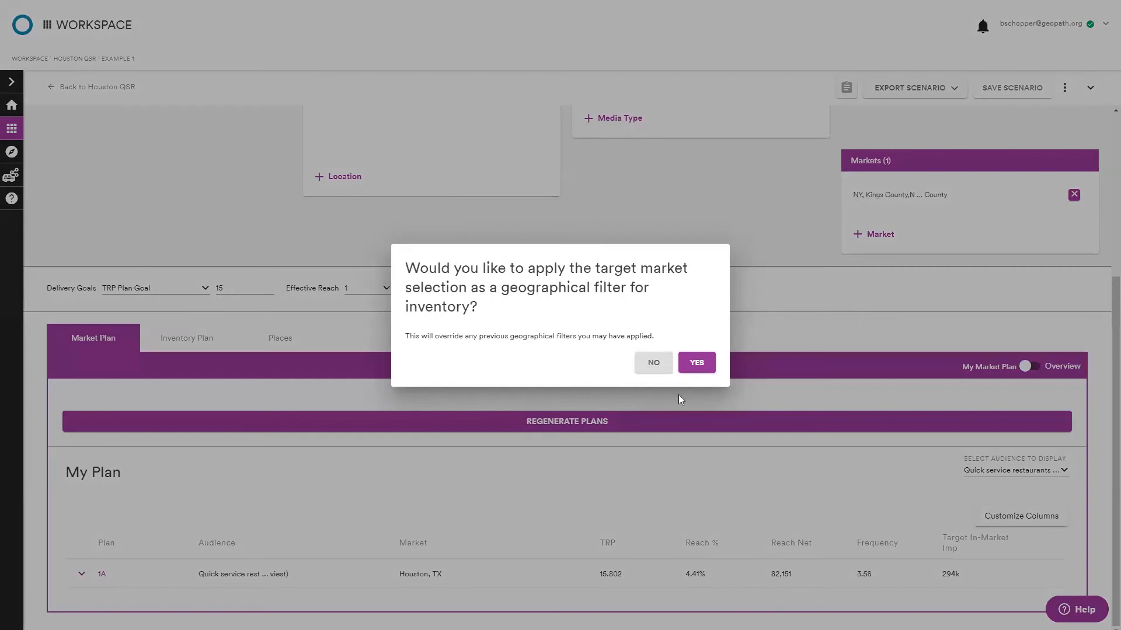
{"action": "left_click", "coordinate": [811, 321]}
{"action": "left_click", "coordinate": [889, 194]}
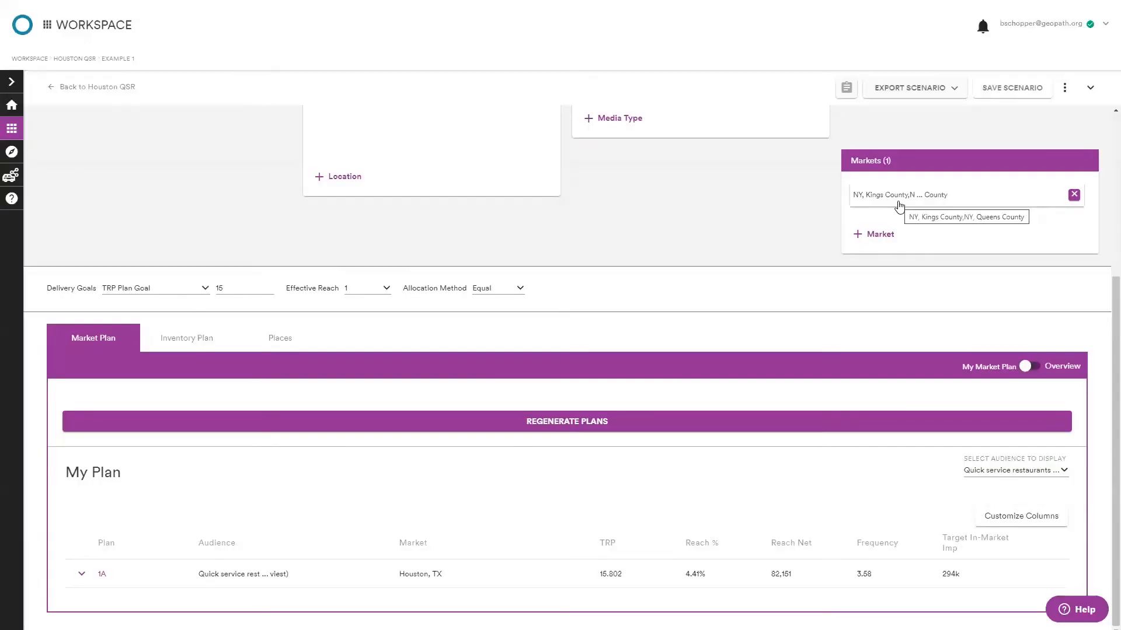
Remove the county market group and add the Houston, TX DMA back as the market, applying it as the inventory filter.
{"action": "scroll", "coordinate": [906, 239], "scroll_direction": "up", "scroll_amount": 3}
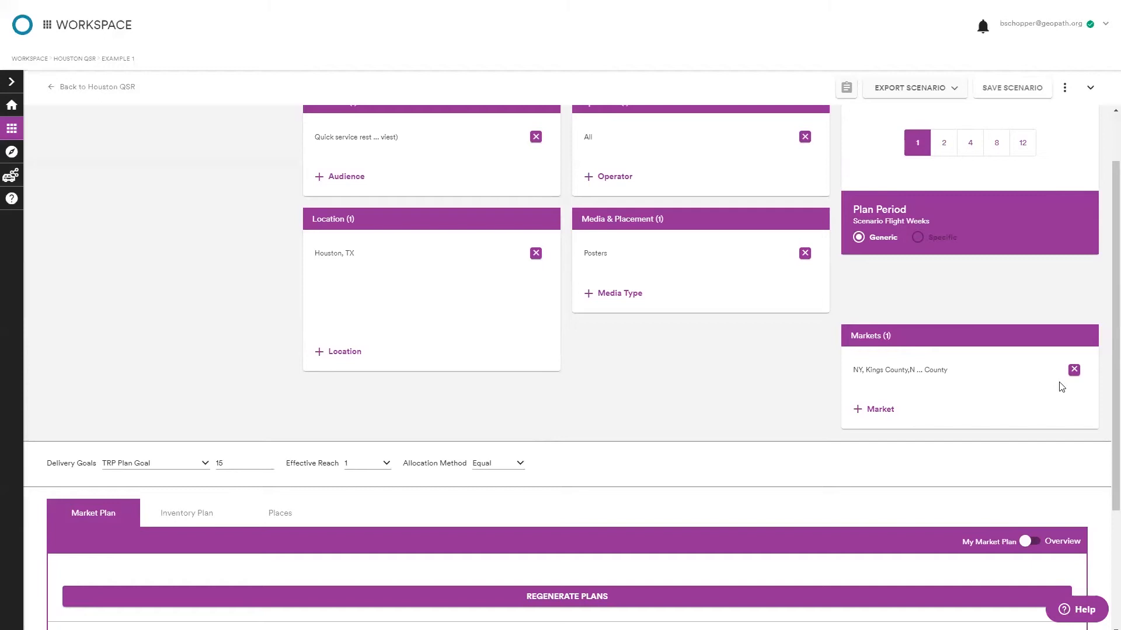
{"action": "left_click", "coordinate": [1074, 369]}
{"action": "left_click", "coordinate": [873, 410]}
{"action": "left_click", "coordinate": [566, 299]}
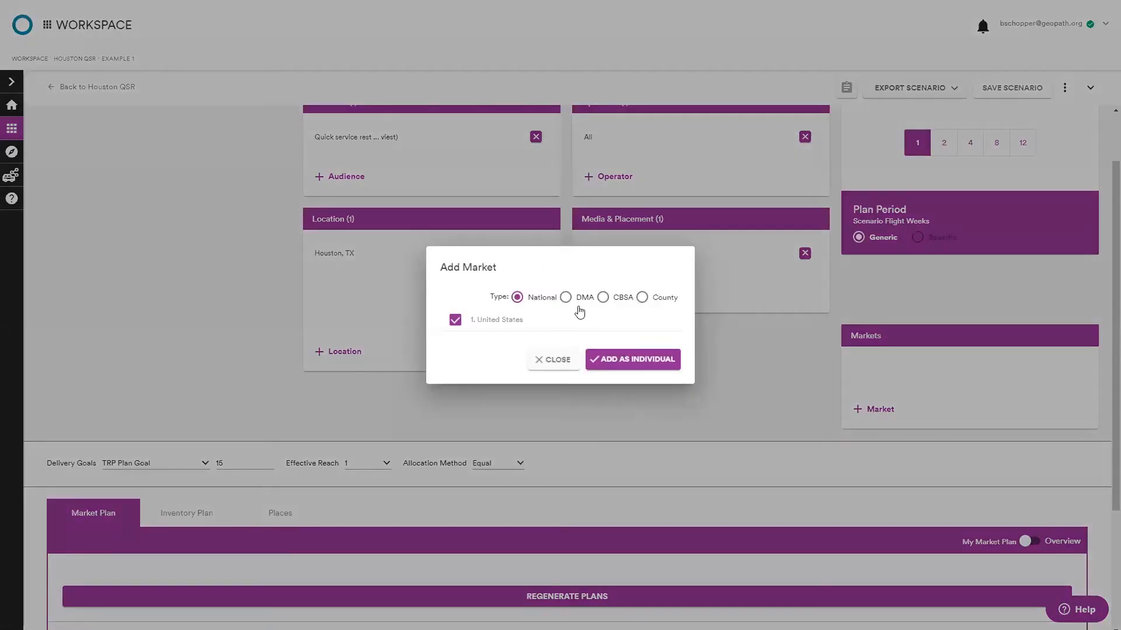
{"action": "left_click", "coordinate": [590, 251]}
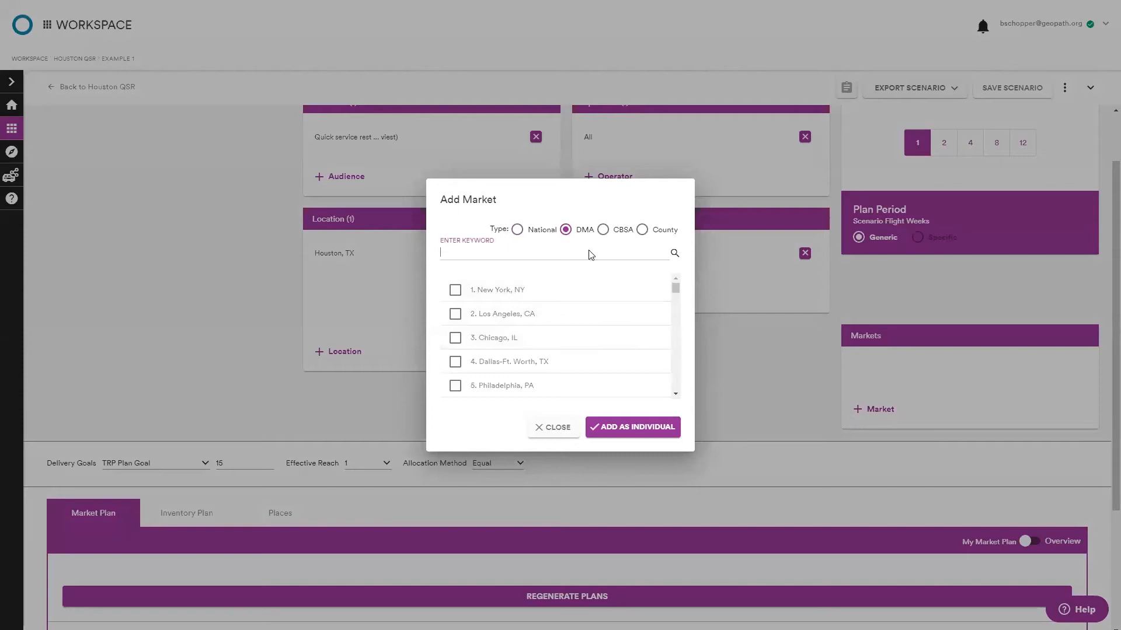
{"action": "type", "text": "hous"}
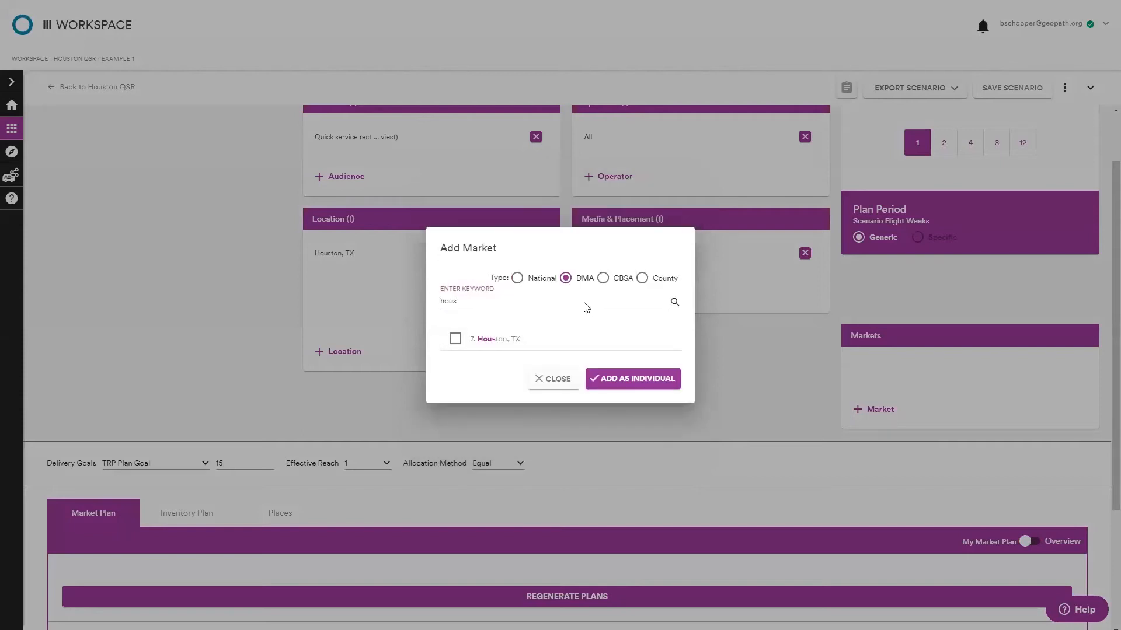
{"action": "left_click", "coordinate": [456, 339]}
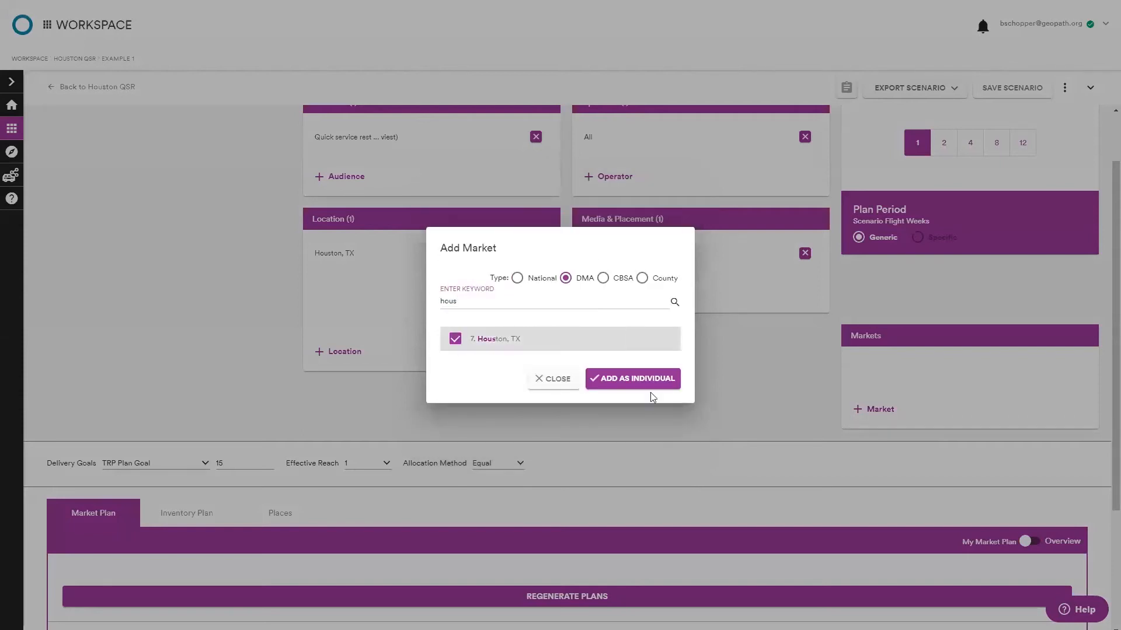
{"action": "left_click", "coordinate": [644, 378]}
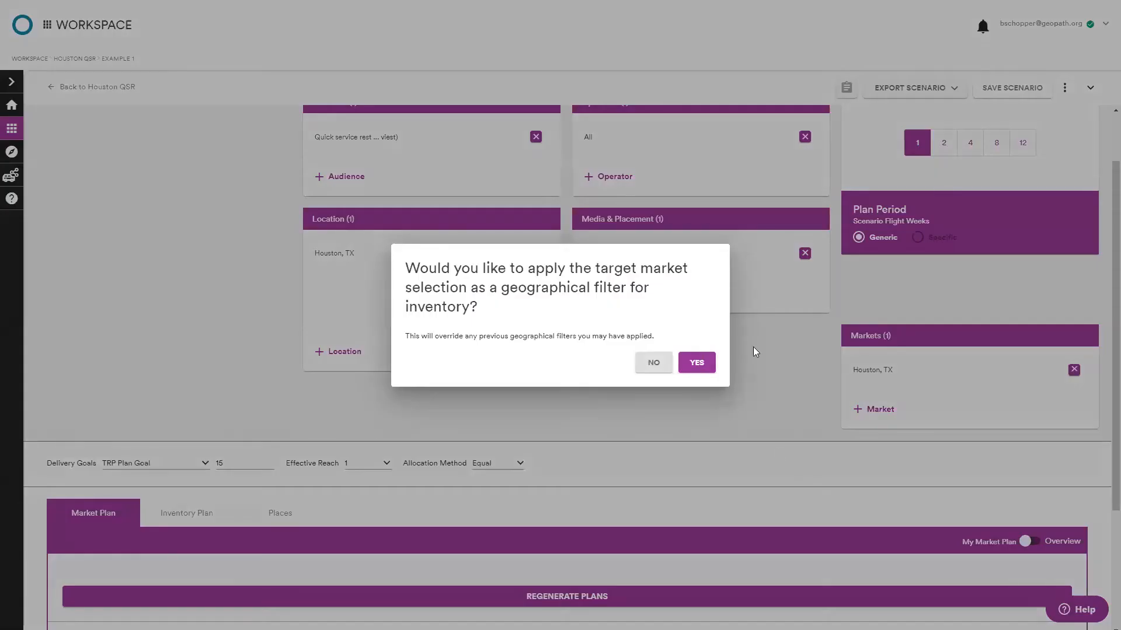
{"action": "left_click", "coordinate": [705, 363]}
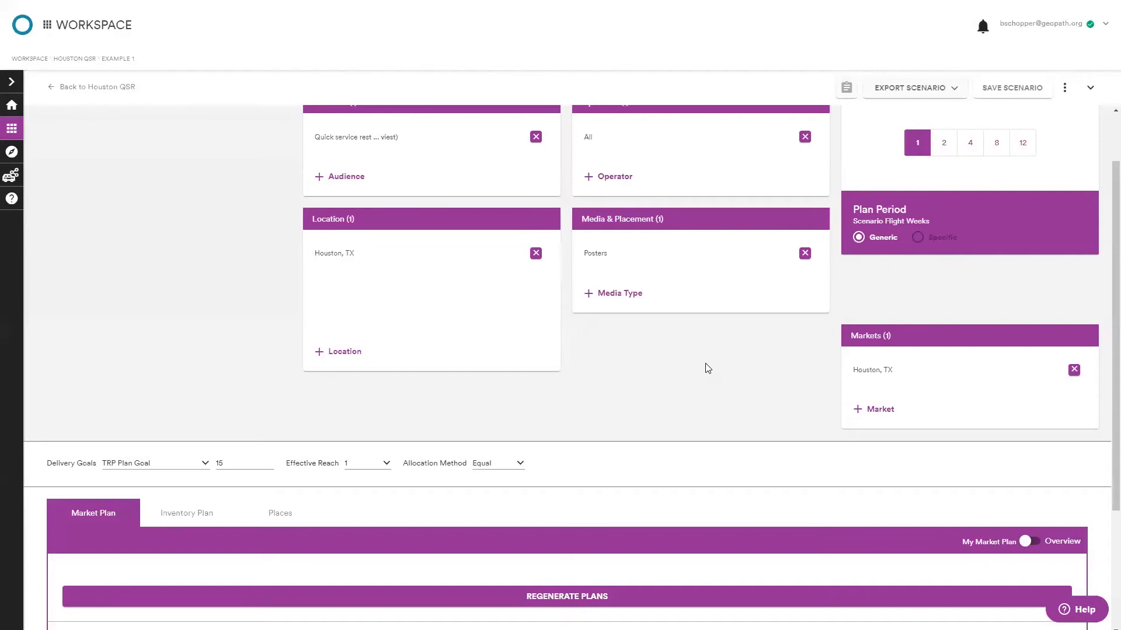
Regenerate the market plans for the Houston scenario.
{"action": "left_click", "coordinate": [582, 594]}
{"action": "scroll", "coordinate": [675, 387], "scroll_direction": "down", "scroll_amount": 3}
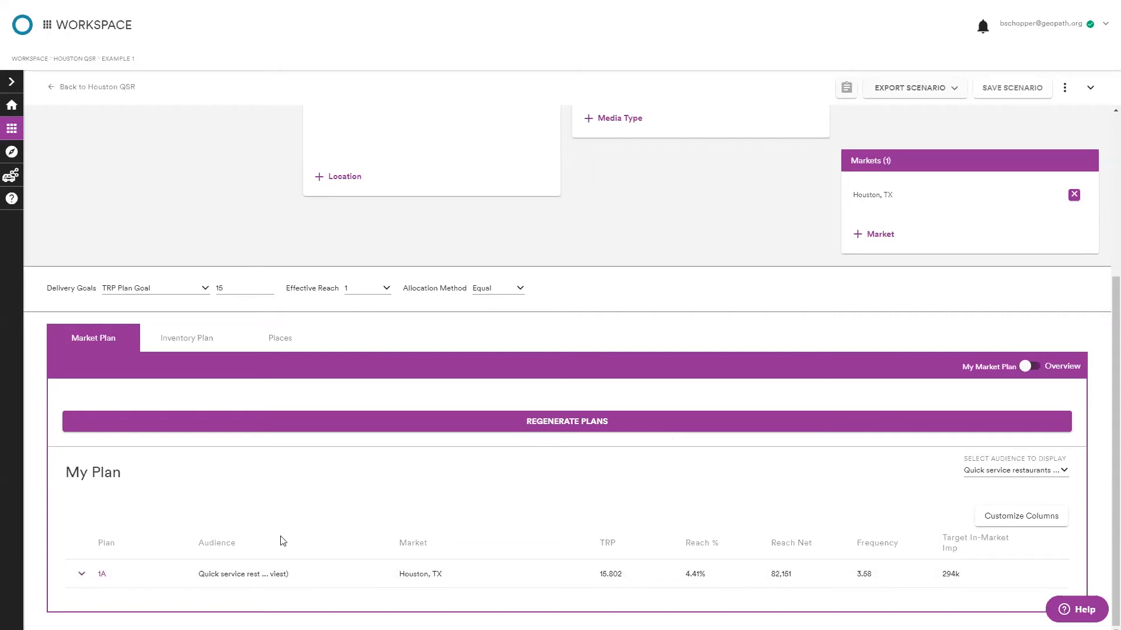
{"action": "scroll", "coordinate": [269, 540], "scroll_direction": "up", "scroll_amount": 3}
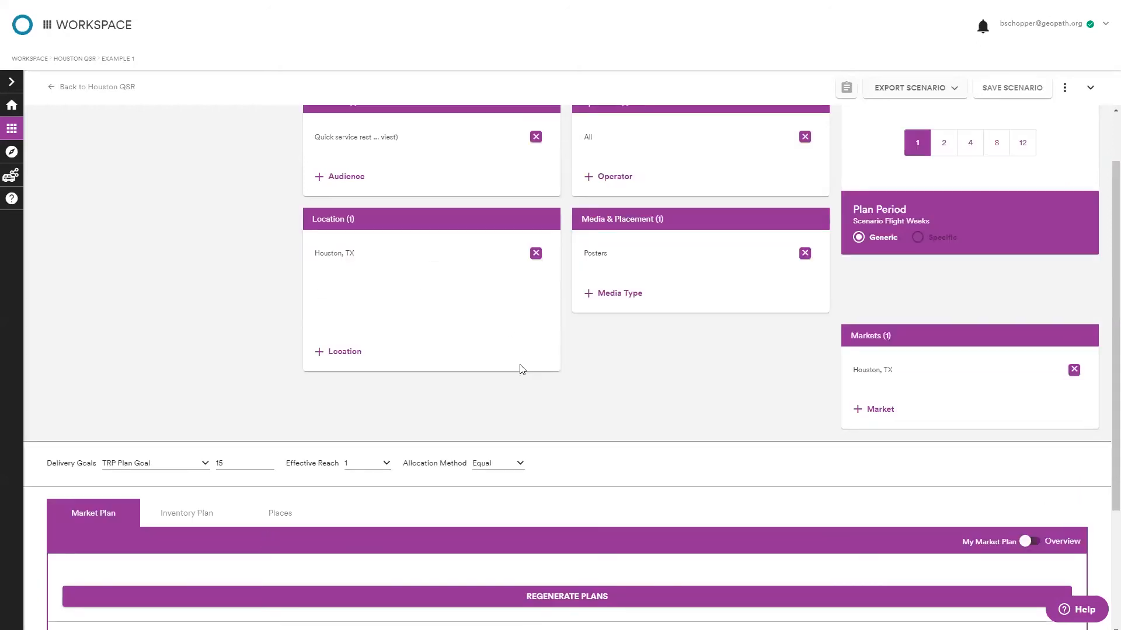
{"action": "scroll", "coordinate": [522, 369], "scroll_direction": "up", "scroll_amount": 1}
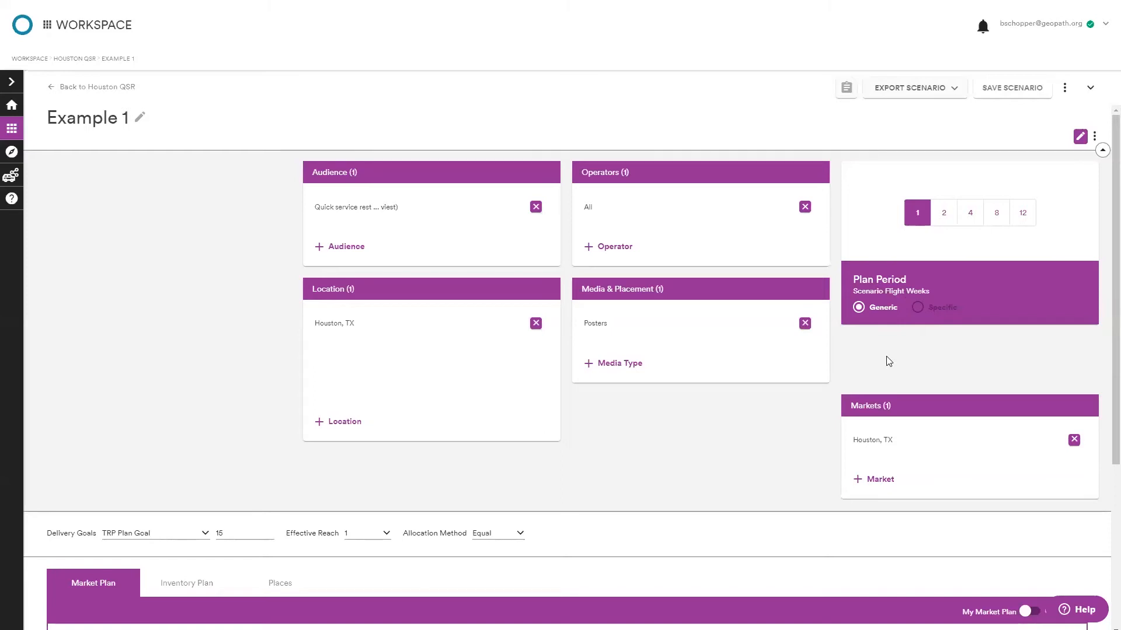
{"action": "scroll", "coordinate": [779, 398], "scroll_direction": "down", "scroll_amount": 4}
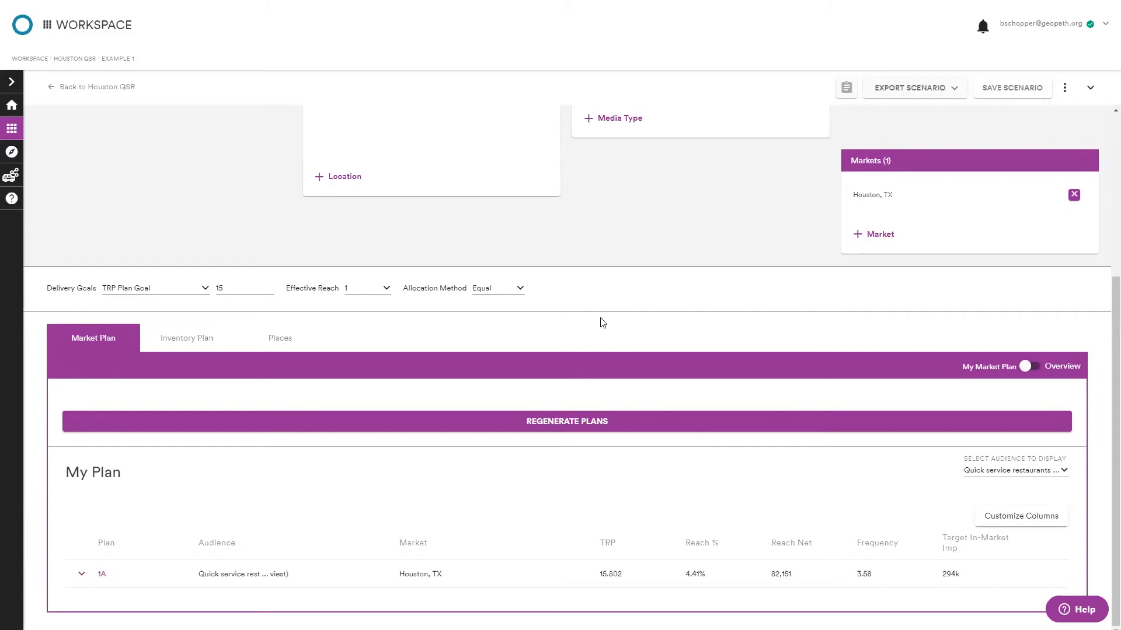
Expand plan 1A and break its Posters media type down by operator to review the spots.
{"action": "left_click", "coordinate": [83, 576]}
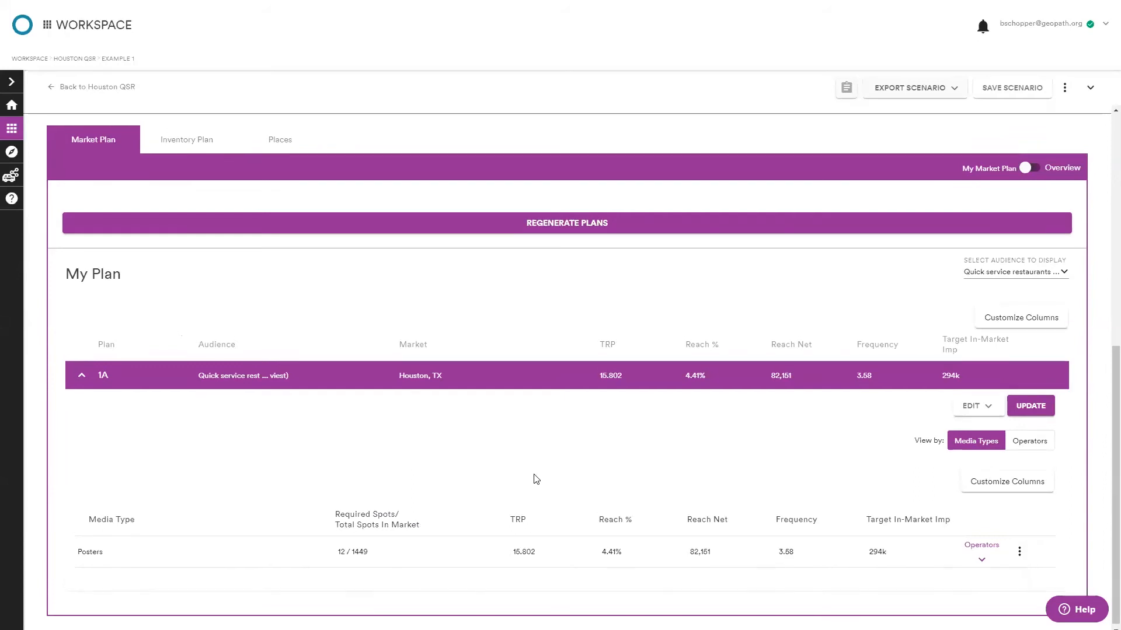
{"action": "scroll", "coordinate": [532, 475], "scroll_direction": "up", "scroll_amount": 1}
{"action": "scroll", "coordinate": [450, 520], "scroll_direction": "up", "scroll_amount": 1}
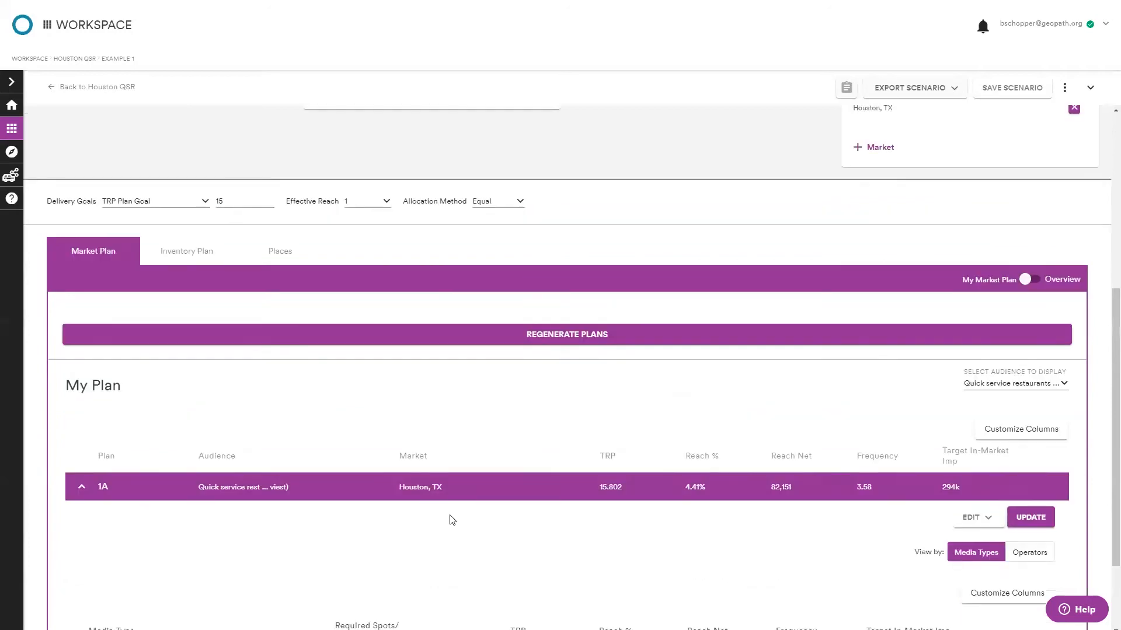
{"action": "scroll", "coordinate": [435, 518], "scroll_direction": "down", "scroll_amount": 2}
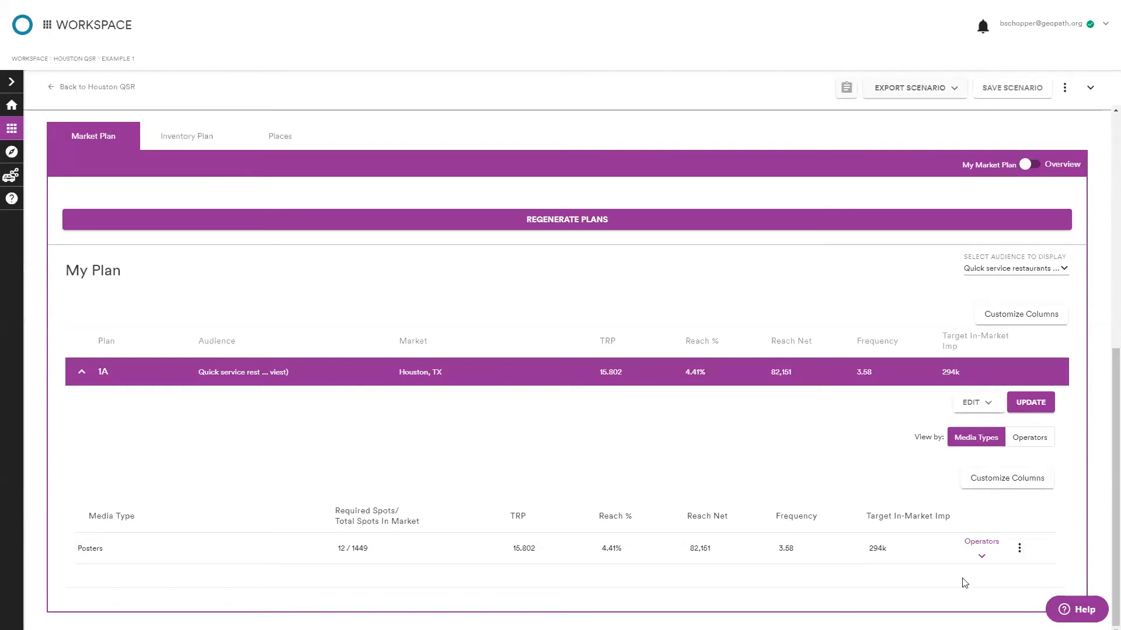
{"action": "left_click", "coordinate": [981, 559]}
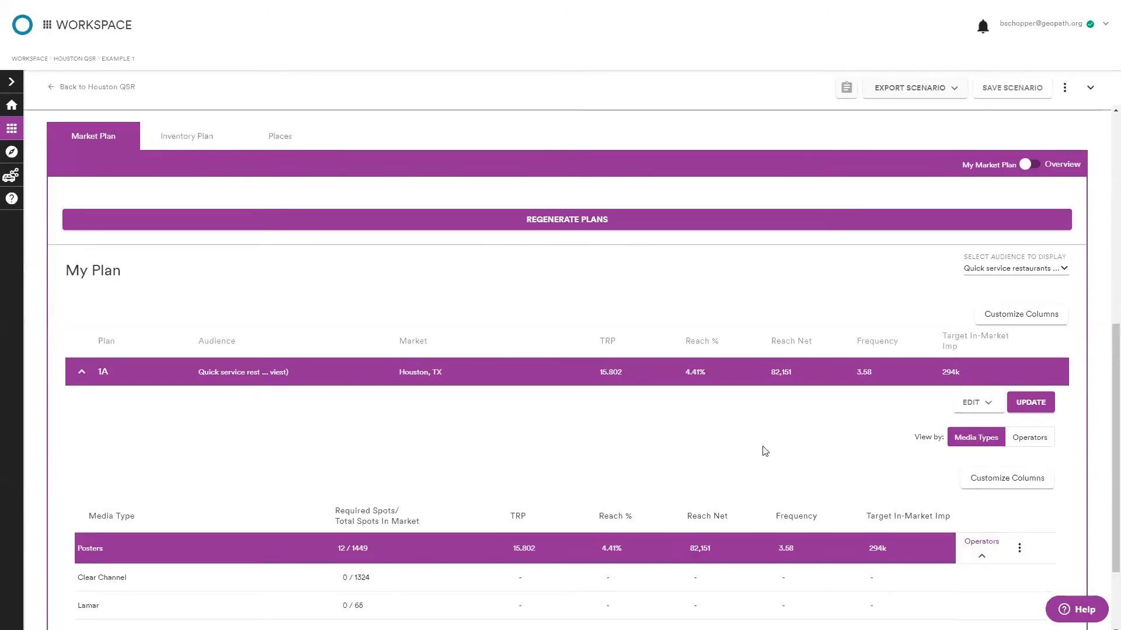
{"action": "scroll", "coordinate": [758, 451], "scroll_direction": "down", "scroll_amount": 2}
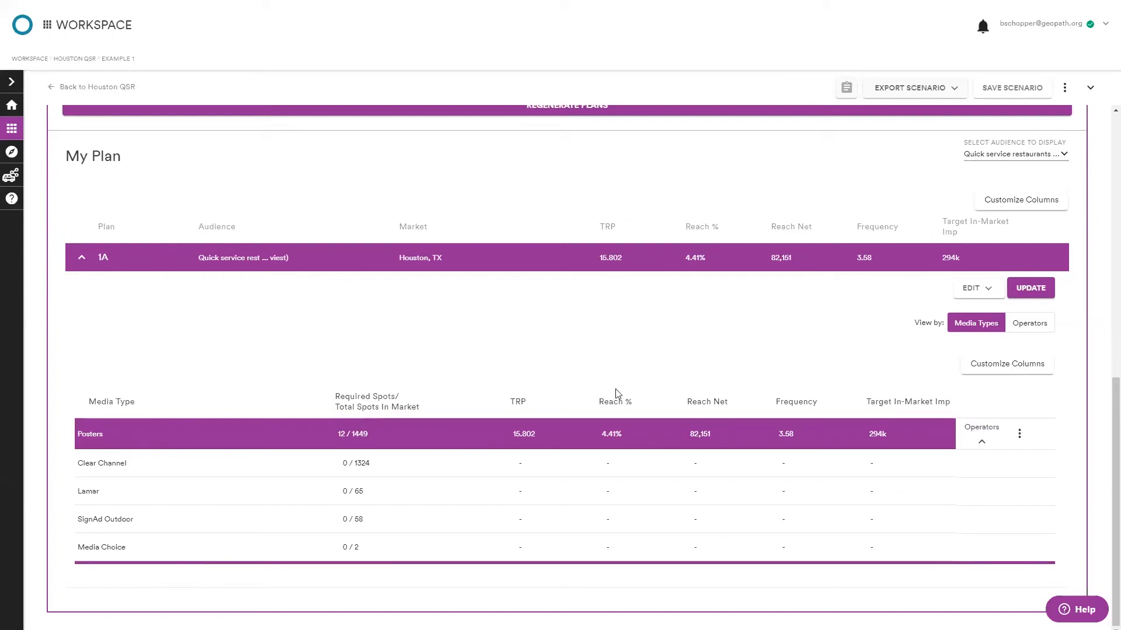
{"action": "scroll", "coordinate": [623, 385], "scroll_direction": "up", "scroll_amount": 4}
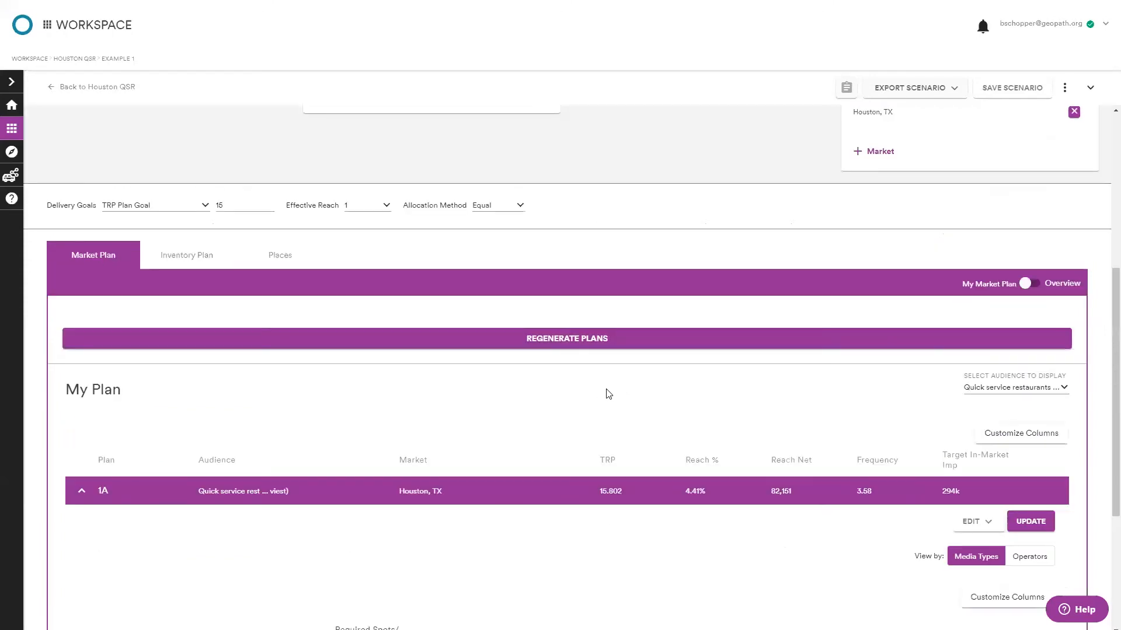
{"action": "scroll", "coordinate": [592, 392], "scroll_direction": "down", "scroll_amount": 4}
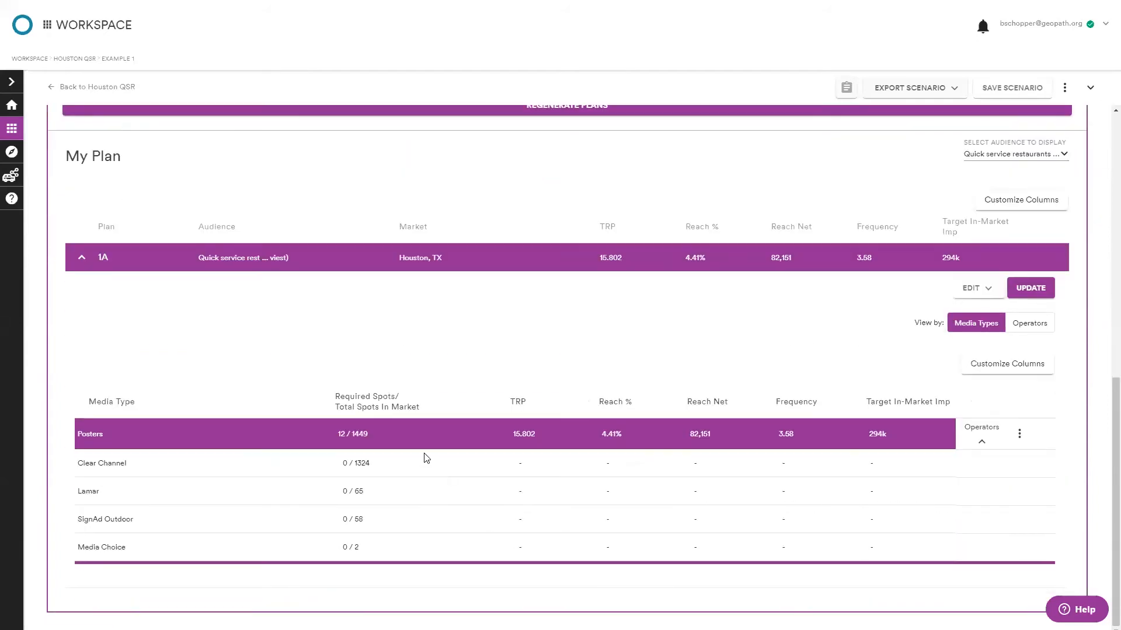
{"action": "scroll", "coordinate": [236, 455], "scroll_direction": "up", "scroll_amount": 5}
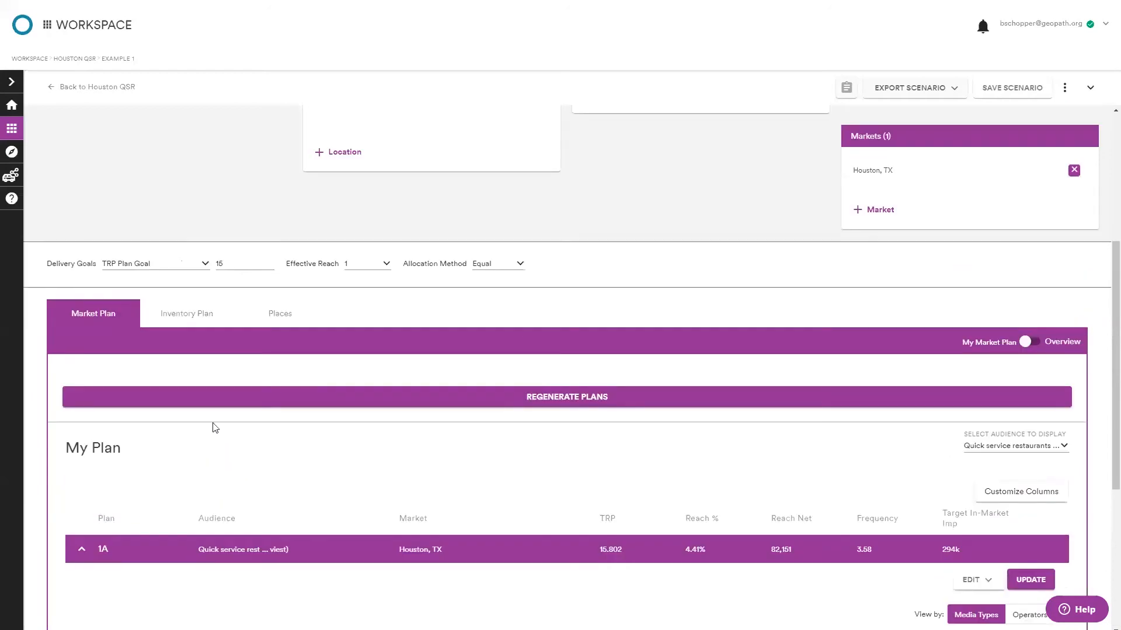
On the Inventory Plan, review the Add Inventory dialog's spot ID, inventory set and load file options, then close it.
{"action": "left_click", "coordinate": [187, 321]}
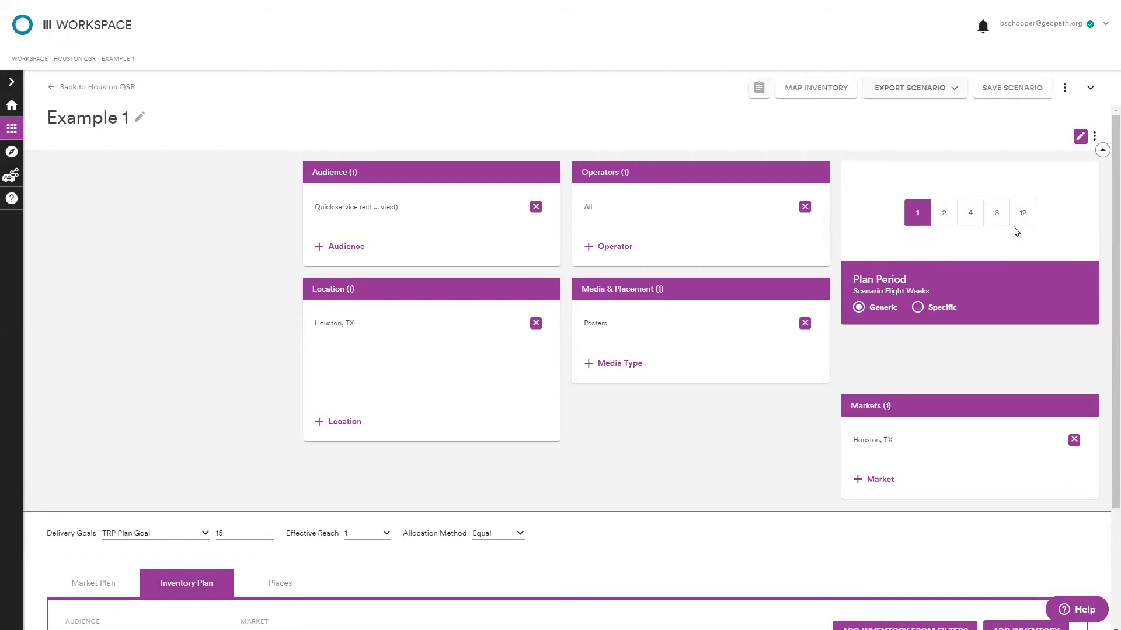
{"action": "scroll", "coordinate": [630, 433], "scroll_direction": "down", "scroll_amount": 3}
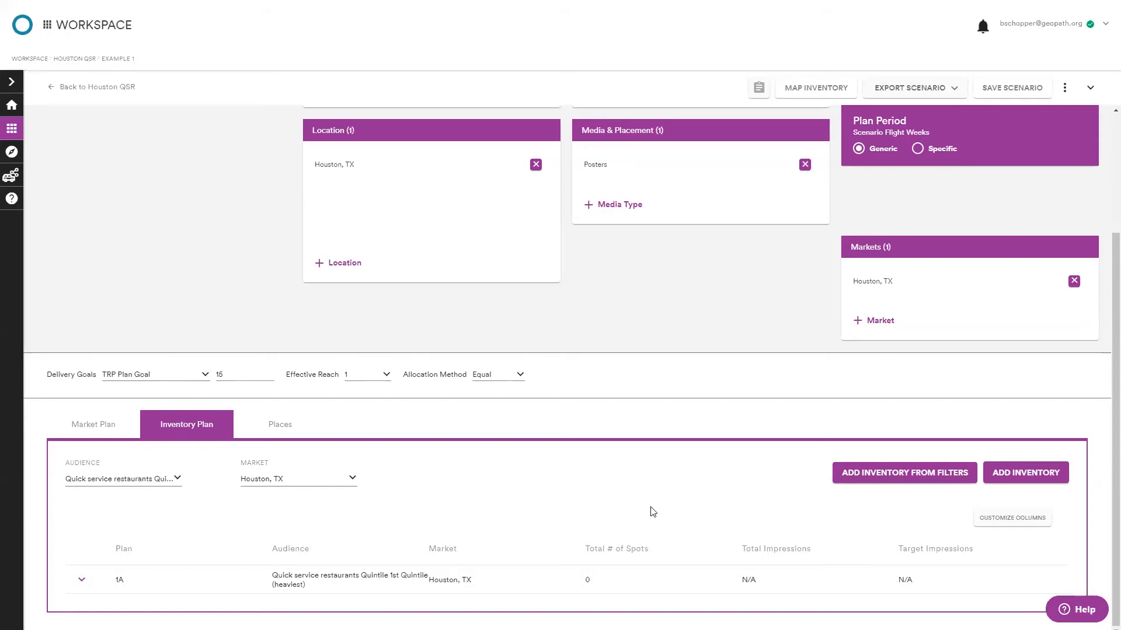
{"action": "left_click", "coordinate": [1033, 476]}
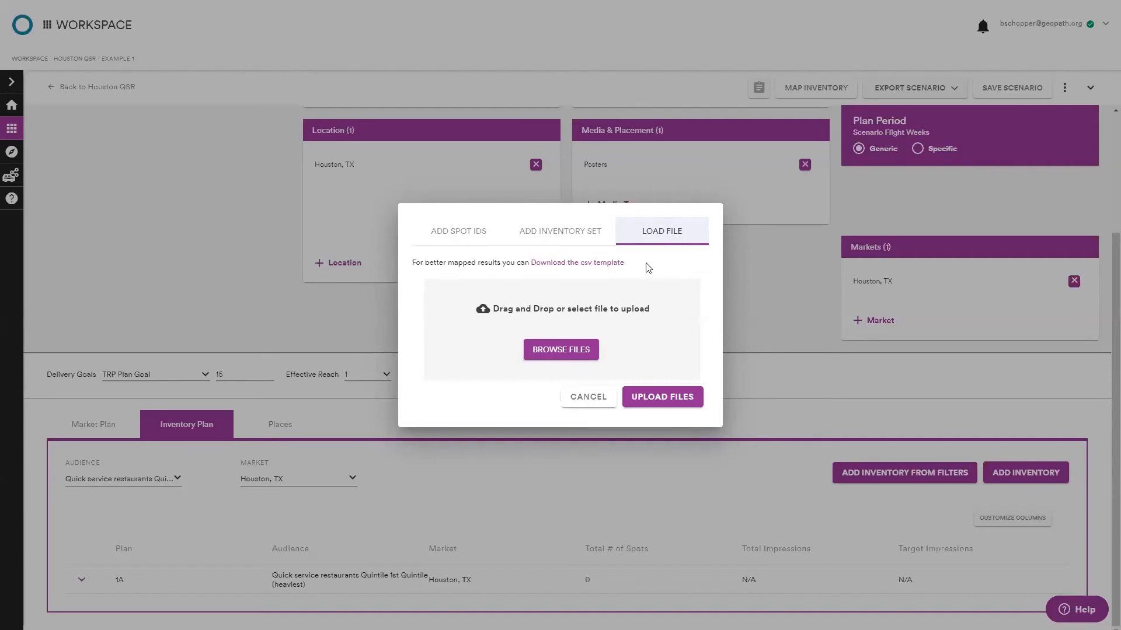
{"action": "left_click", "coordinate": [586, 229]}
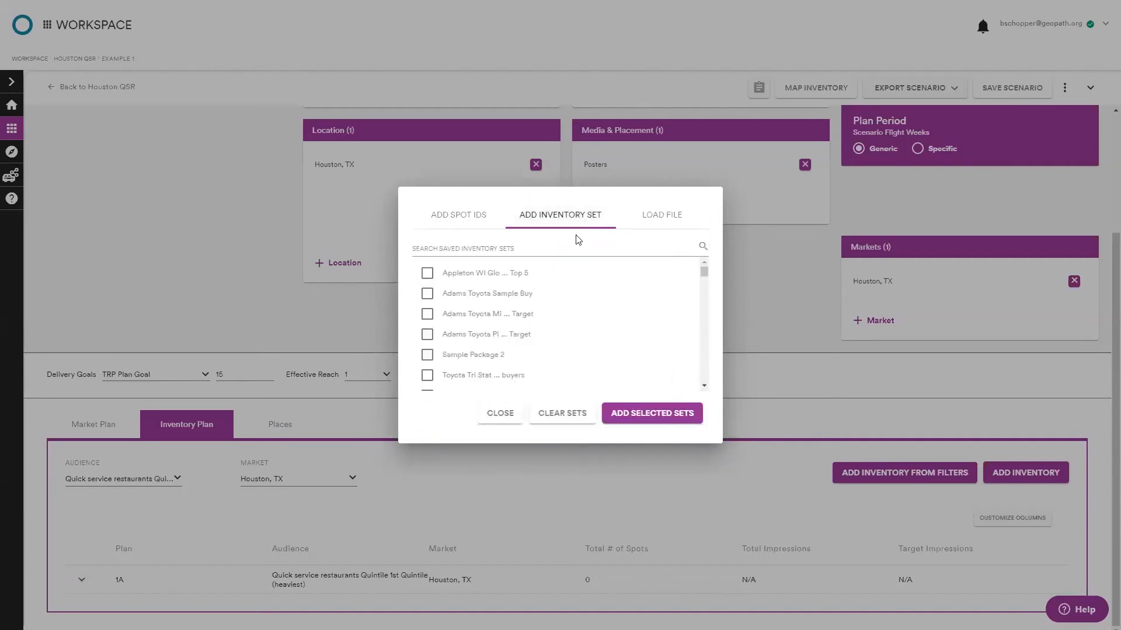
{"action": "scroll", "coordinate": [578, 282], "scroll_direction": "down", "scroll_amount": 1}
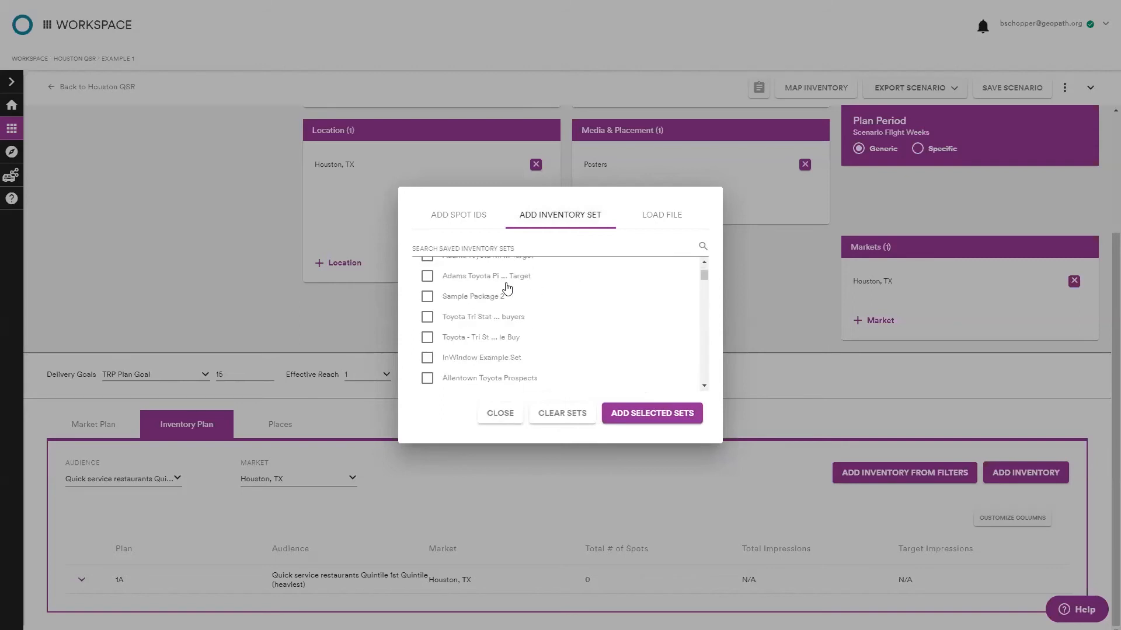
{"action": "scroll", "coordinate": [526, 309], "scroll_direction": "up", "scroll_amount": 1}
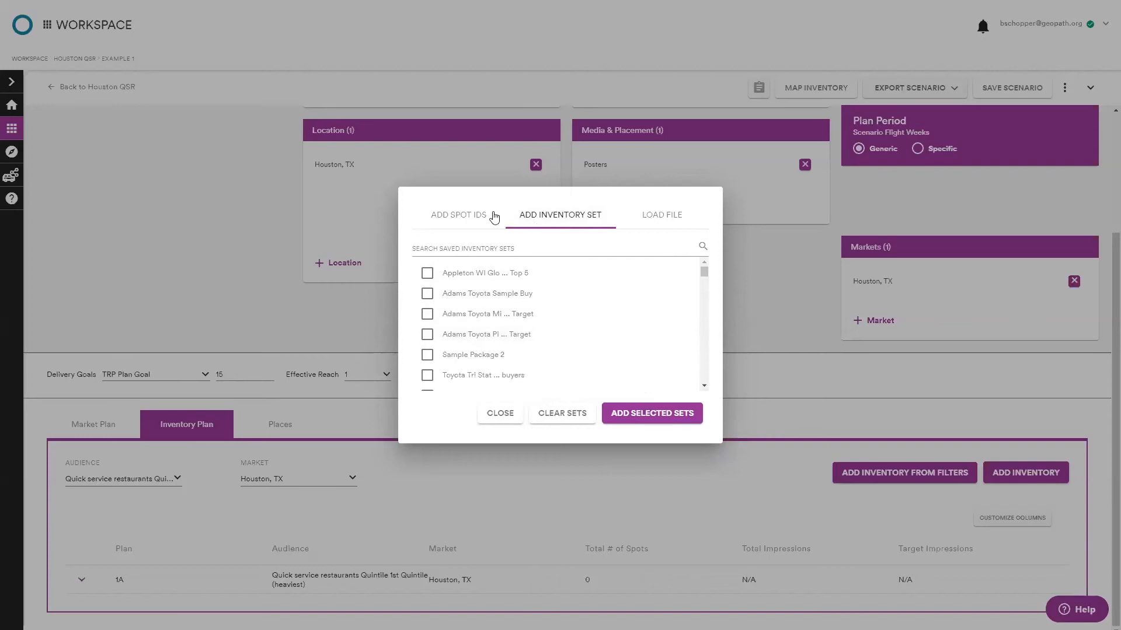
{"action": "left_click", "coordinate": [454, 214]}
{"action": "left_click", "coordinate": [488, 383]}
{"action": "left_click", "coordinate": [505, 305]}
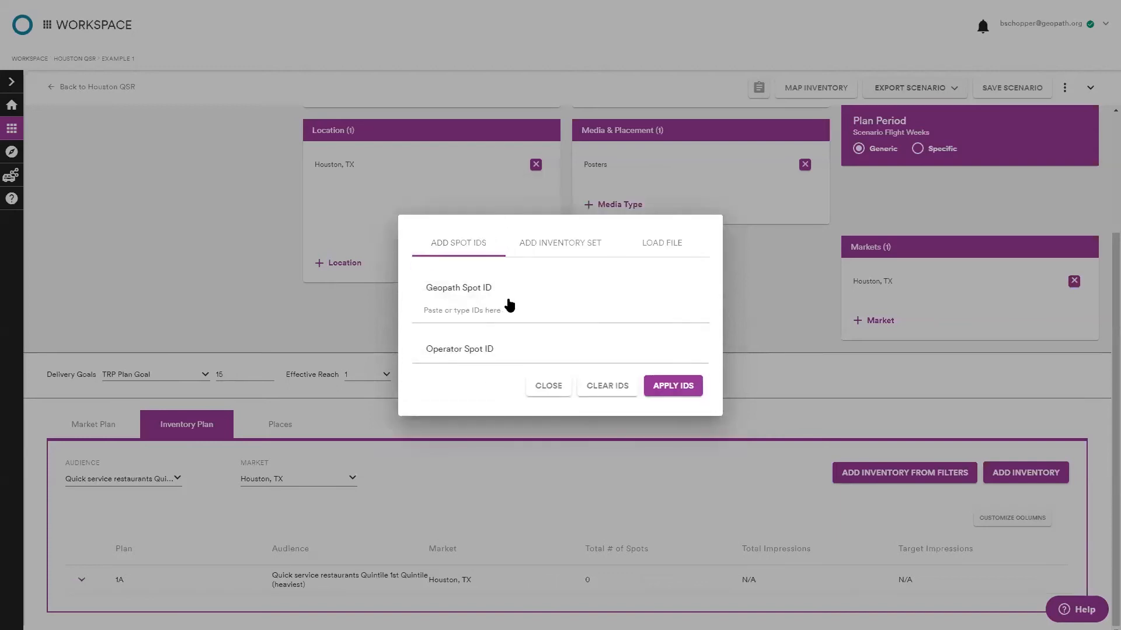
{"action": "left_click", "coordinate": [479, 352]}
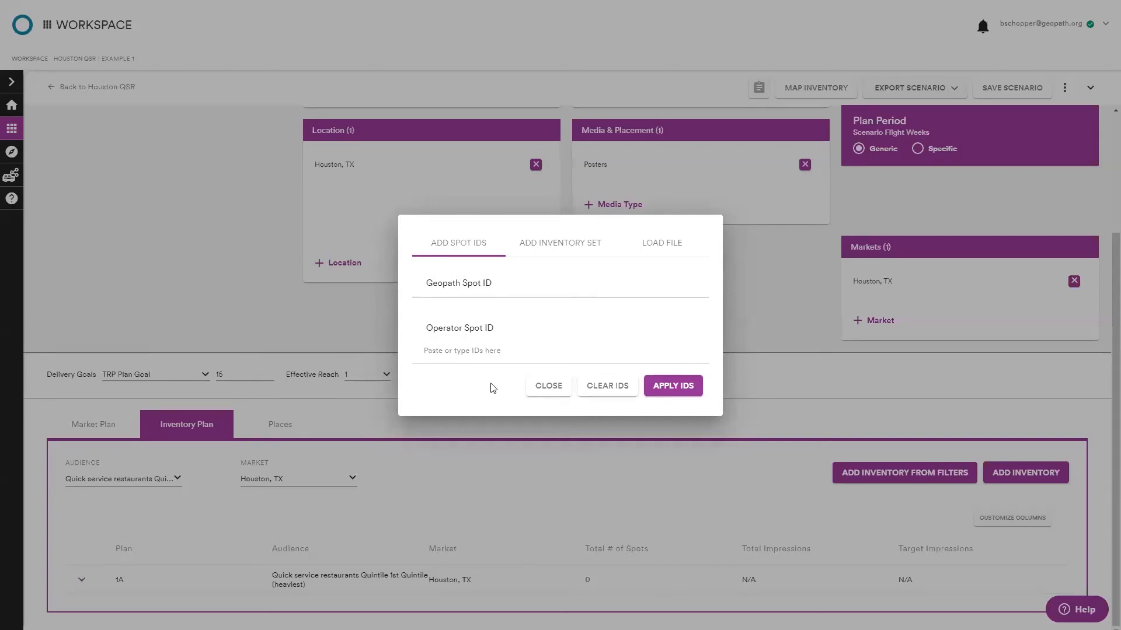
{"action": "left_click", "coordinate": [548, 390]}
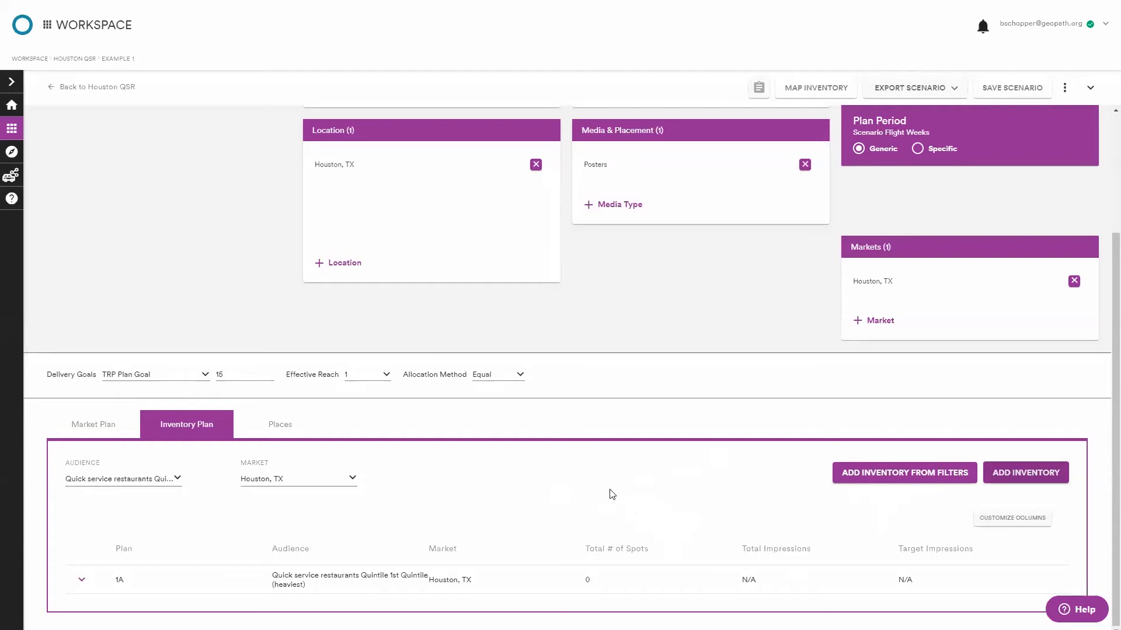
Add inventory from filters to plan 1A.
{"action": "scroll", "coordinate": [608, 494], "scroll_direction": "up", "scroll_amount": 3}
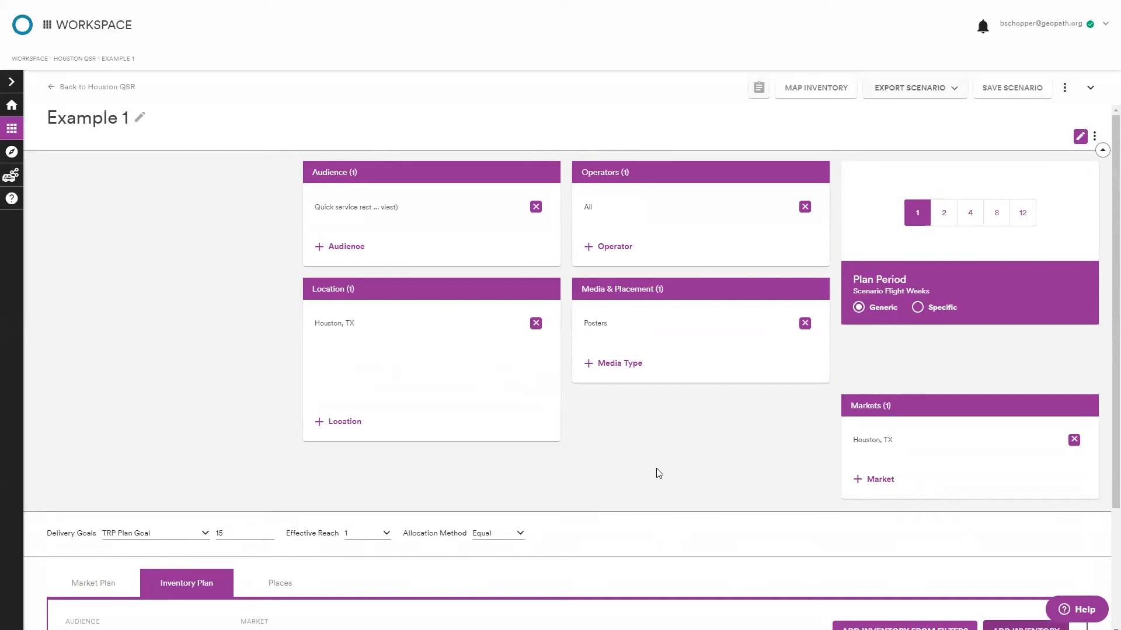
{"action": "scroll", "coordinate": [653, 474], "scroll_direction": "down", "scroll_amount": 3}
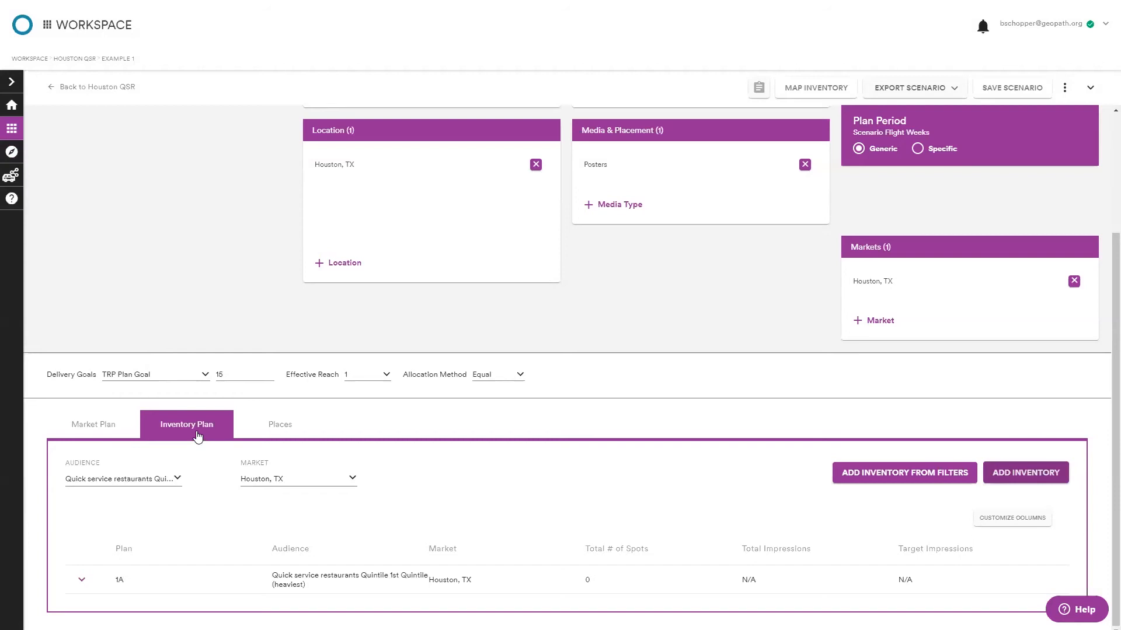
{"action": "left_click", "coordinate": [866, 475]}
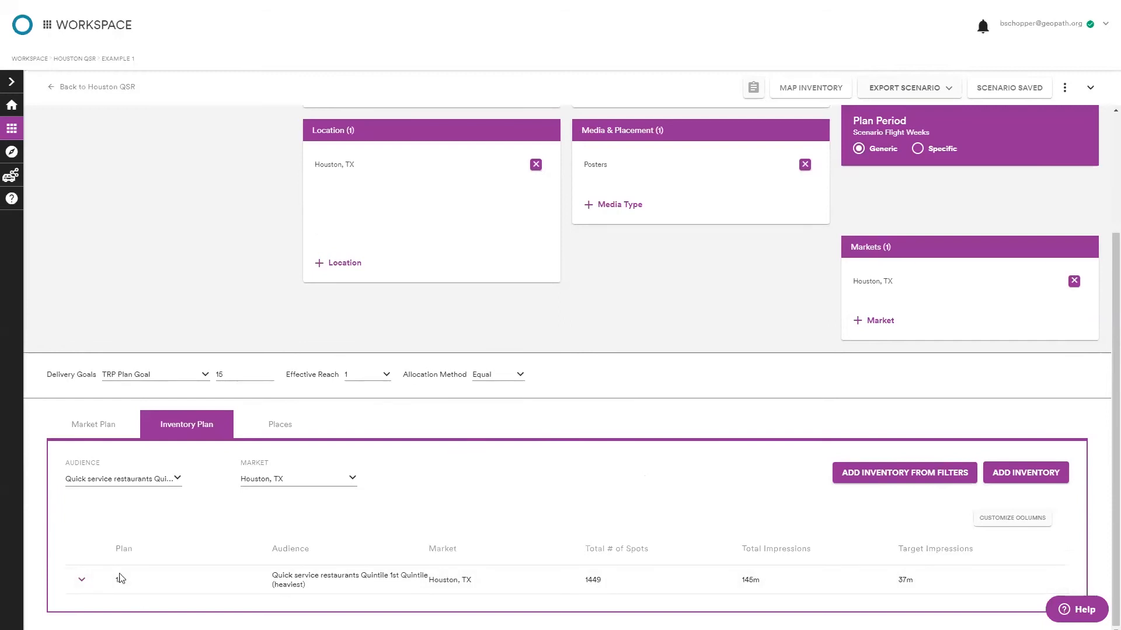
Expand plan 1A's inventory and scroll through its list of spots and columns.
{"action": "left_click", "coordinate": [203, 583]}
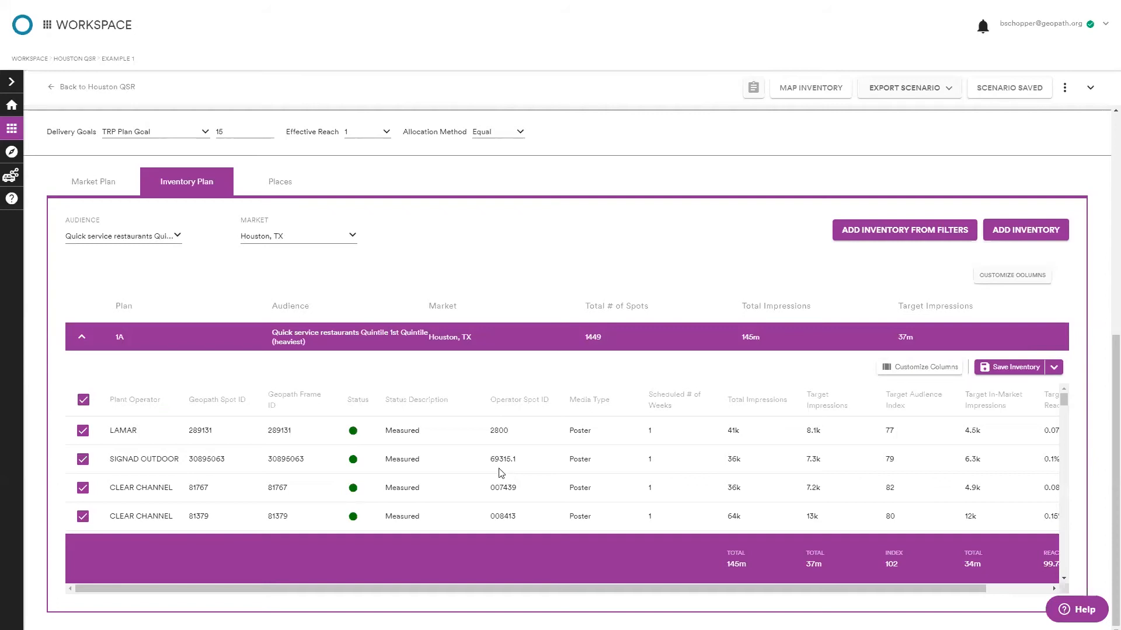
{"action": "scroll", "coordinate": [492, 461], "scroll_direction": "down", "scroll_amount": 5}
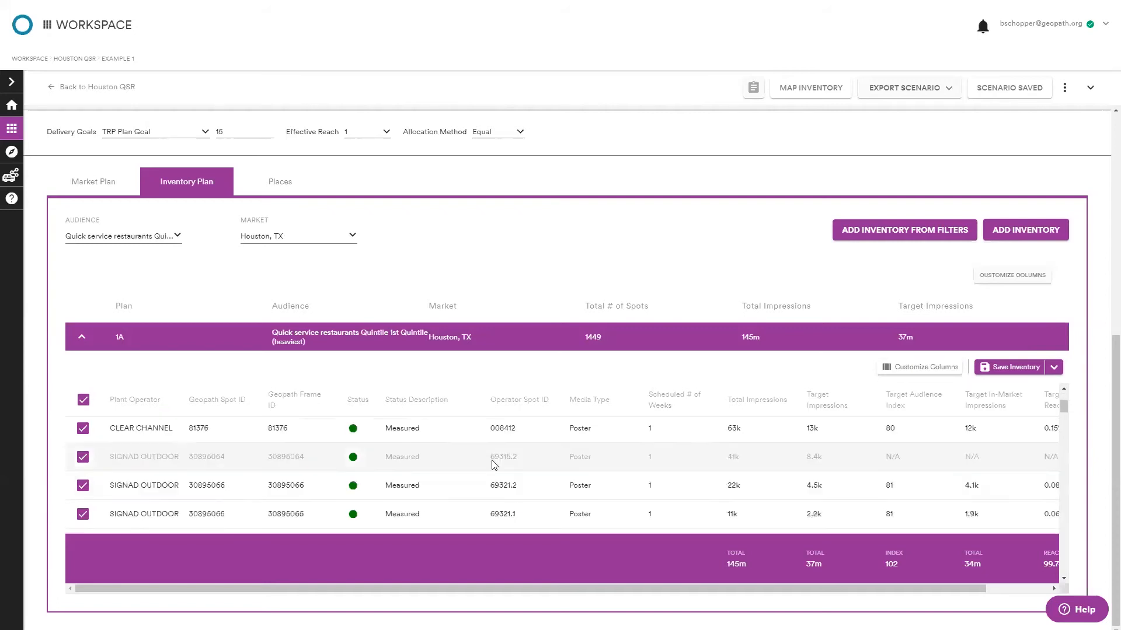
{"action": "scroll", "coordinate": [490, 470], "scroll_direction": "down", "scroll_amount": 8}
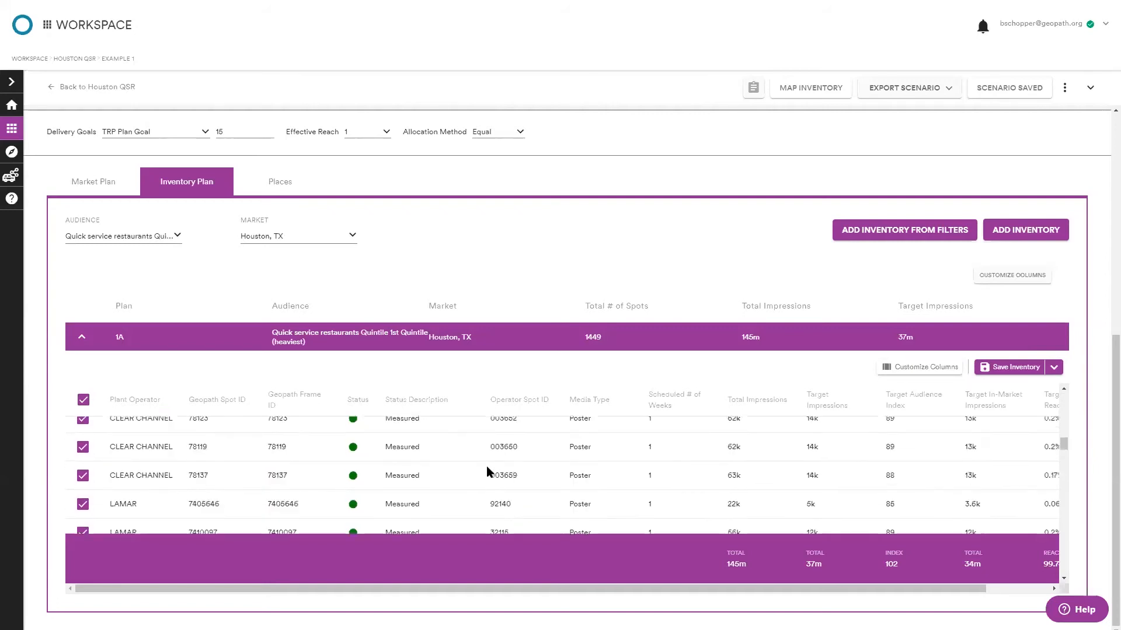
{"action": "scroll", "coordinate": [487, 475], "scroll_direction": "down", "scroll_amount": 6}
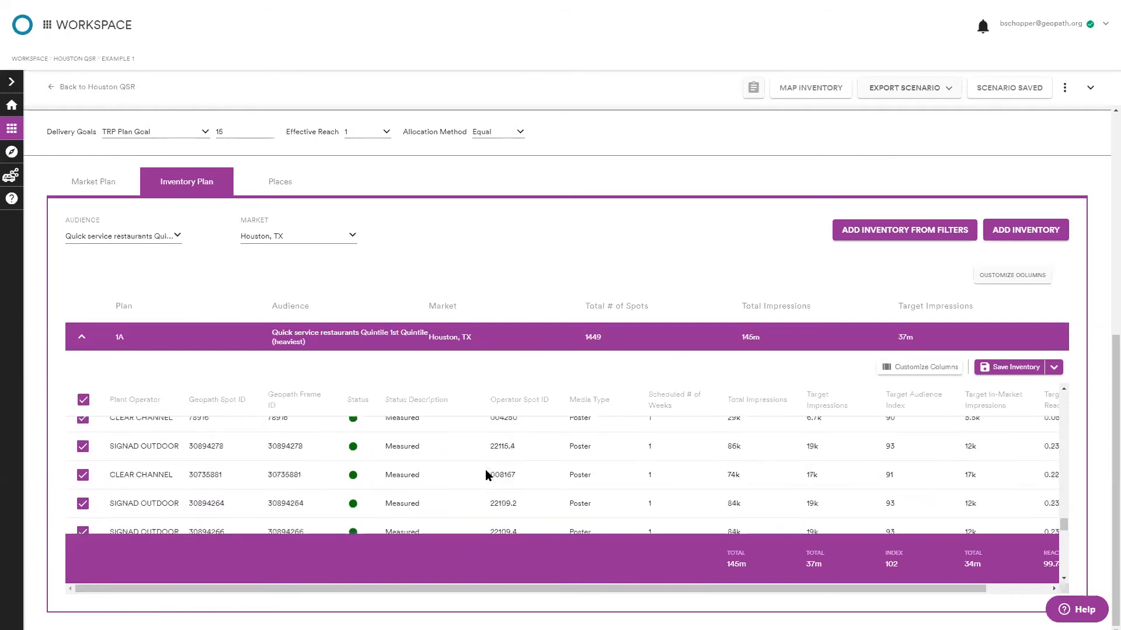
{"action": "scroll", "coordinate": [486, 481], "scroll_direction": "up", "scroll_amount": 10}
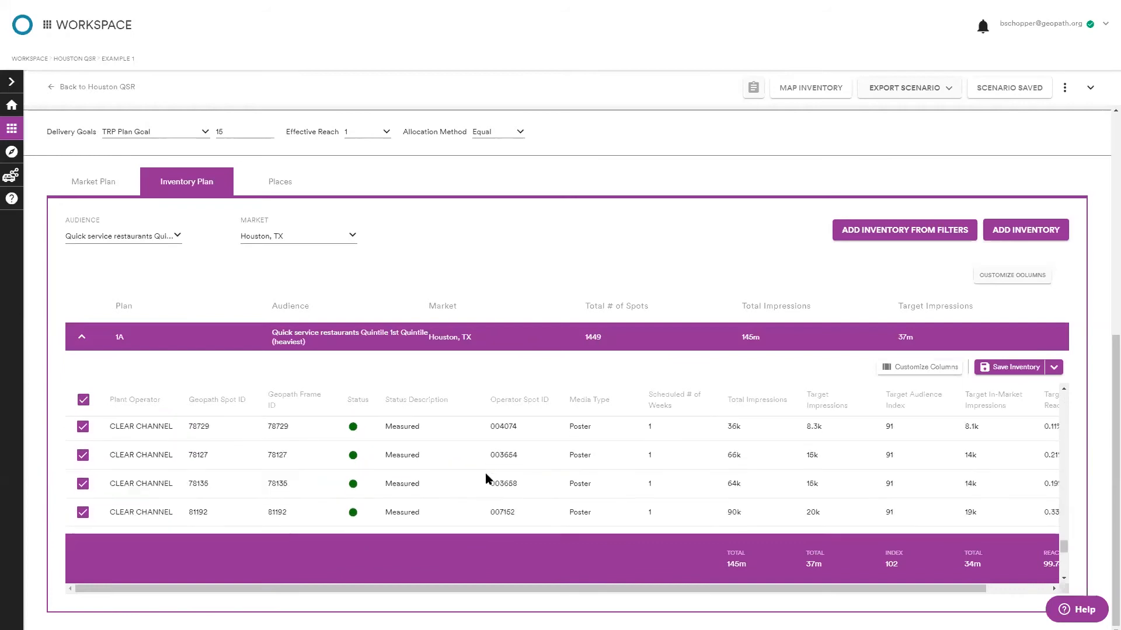
{"action": "scroll", "coordinate": [626, 406], "scroll_direction": "up", "scroll_amount": 3}
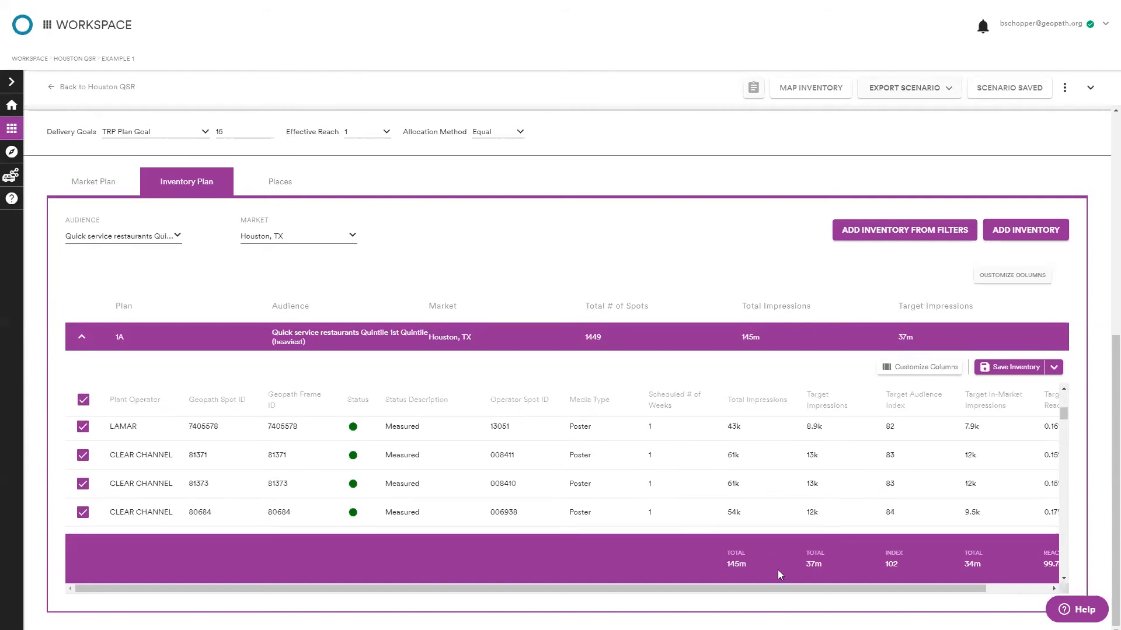
{"action": "left_click_drag", "start_coordinate": [778, 588], "coordinate": [981, 593]}
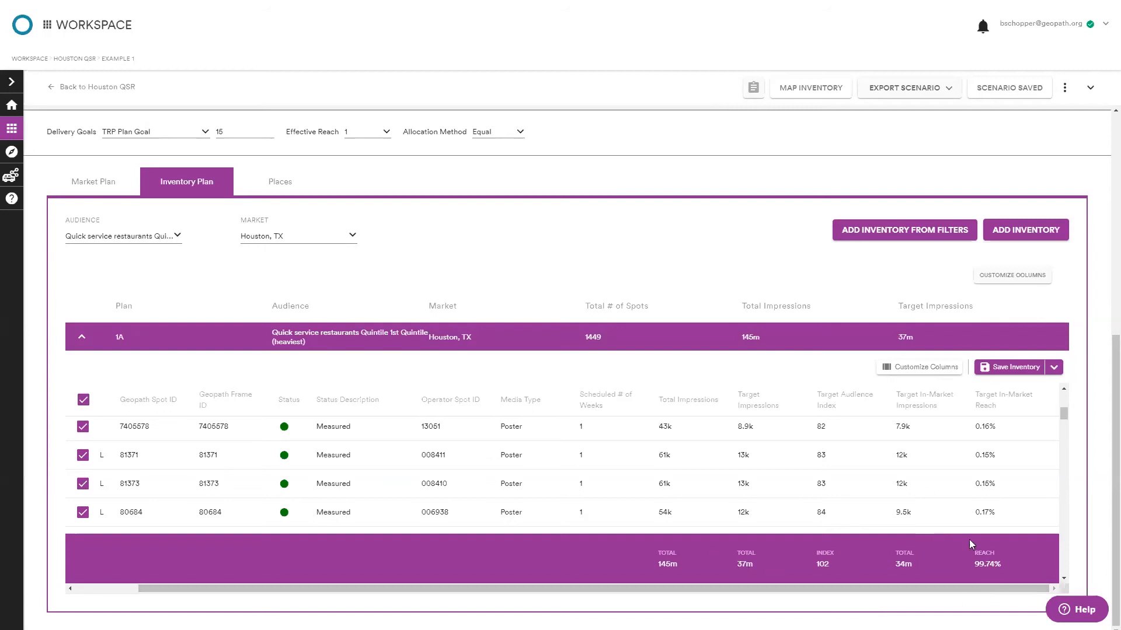
Open the column customization dialog, browse the available data columns, and cancel it.
{"action": "left_click", "coordinate": [906, 369]}
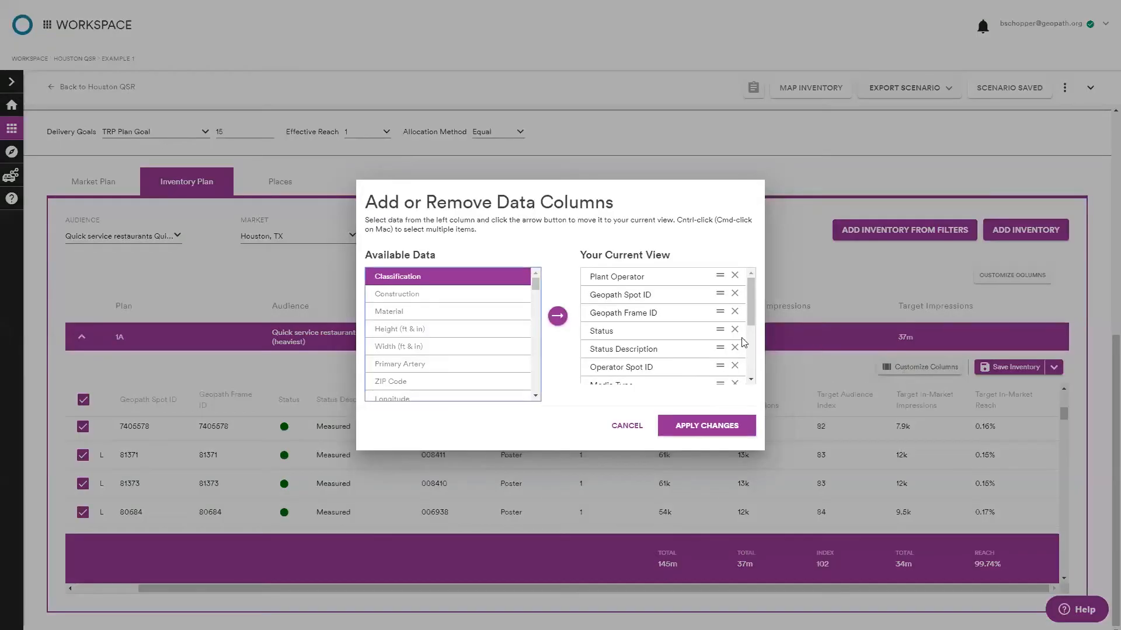
{"action": "scroll", "coordinate": [537, 286], "scroll_direction": "down", "scroll_amount": 1}
{"action": "left_click_drag", "start_coordinate": [537, 287], "coordinate": [560, 407]}
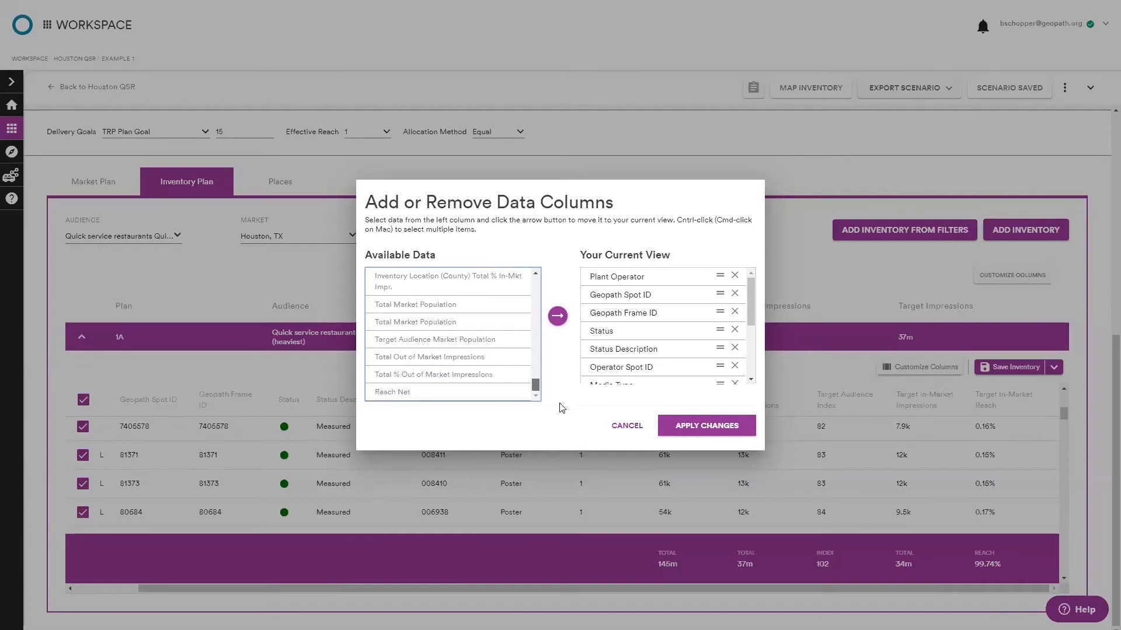
{"action": "left_click", "coordinate": [620, 429]}
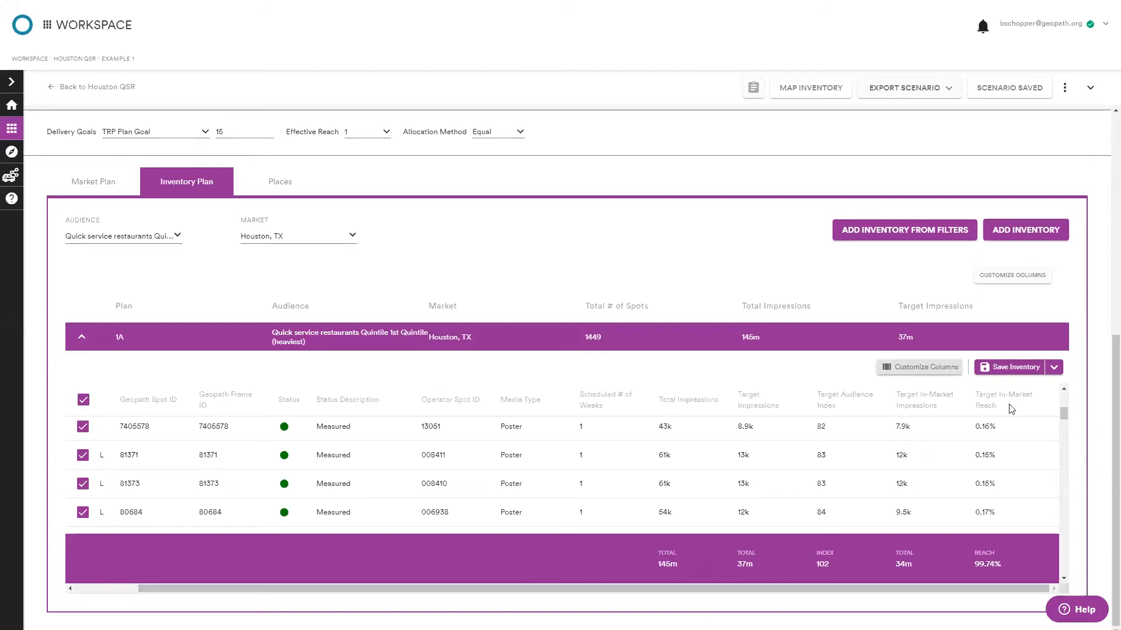
Add the Target In-Market Frequency column to plan 1A's inventory table and apply the change.
{"action": "left_click", "coordinate": [928, 368]}
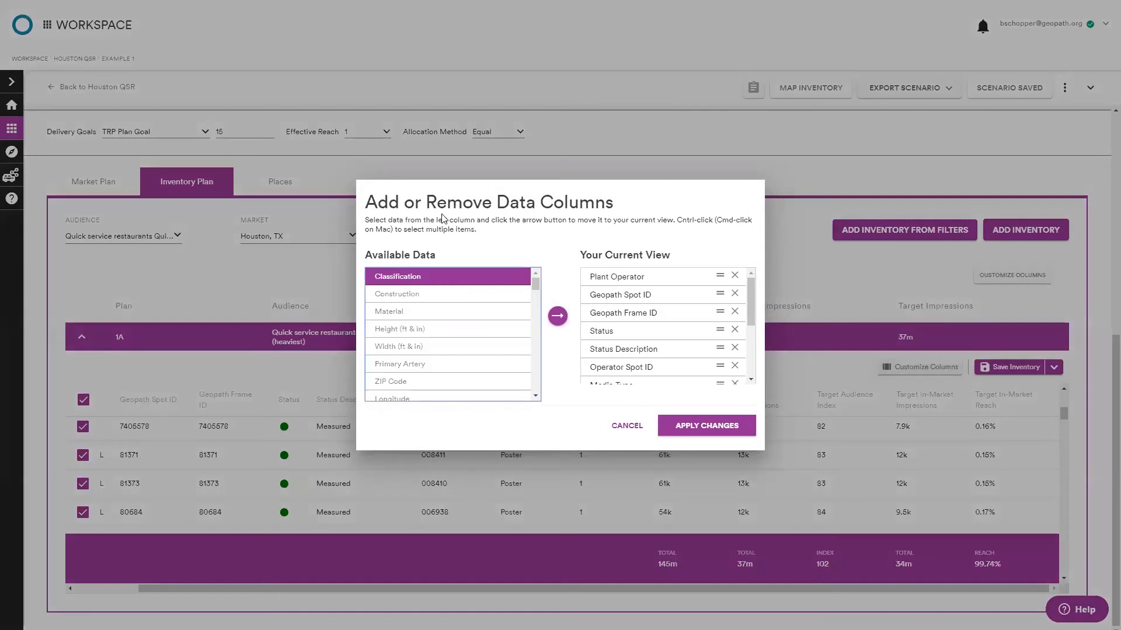
{"action": "right_click", "coordinate": [443, 229]}
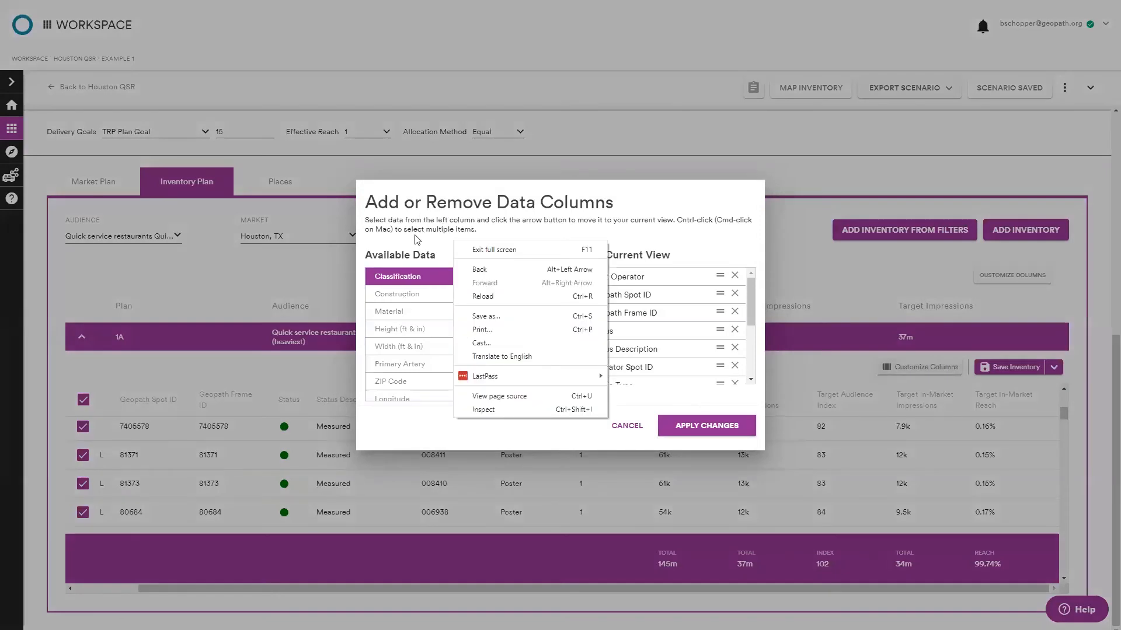
{"action": "key", "text": "Escape"}
{"action": "left_click", "coordinate": [446, 381], "text": "ctrl"}
{"action": "scroll", "coordinate": [446, 379], "scroll_direction": "down", "scroll_amount": 10}
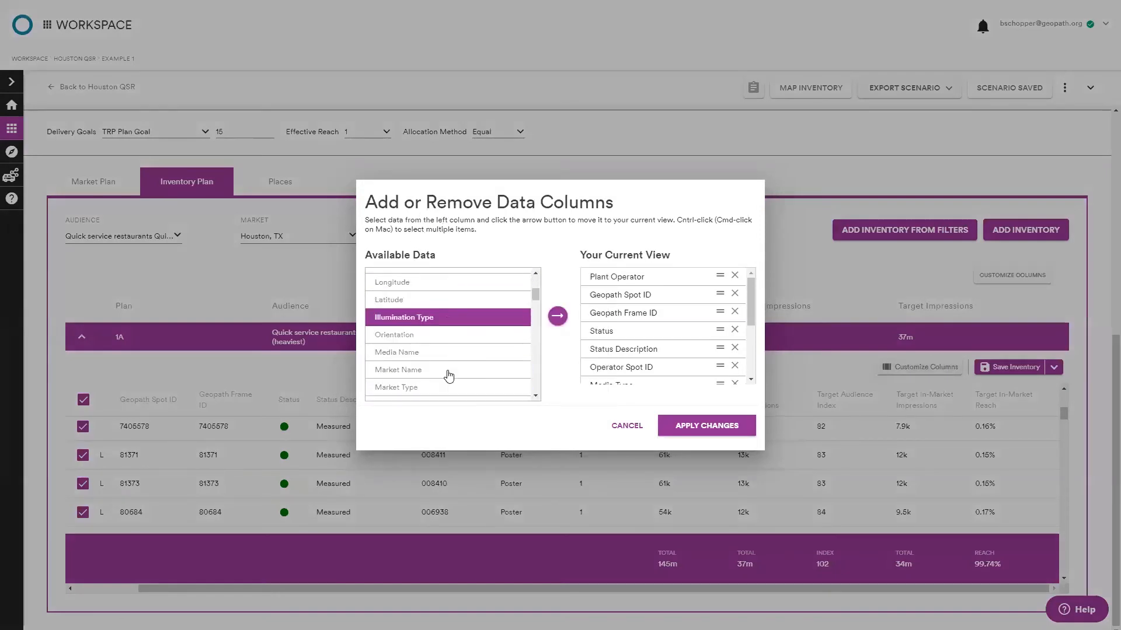
{"action": "scroll", "coordinate": [473, 349], "scroll_direction": "down", "scroll_amount": 10}
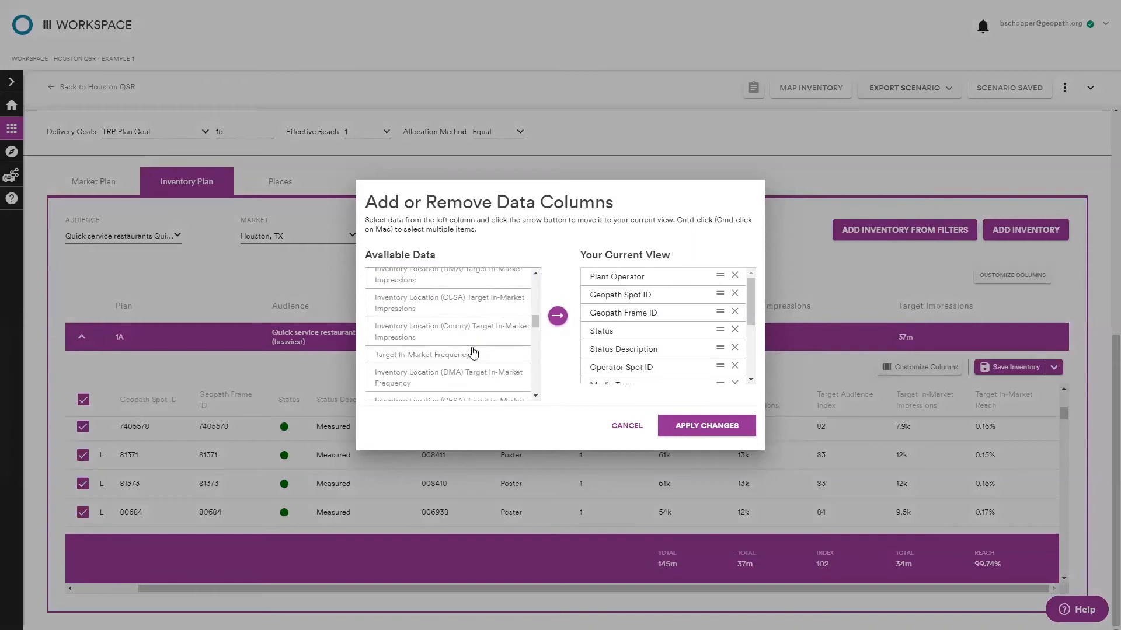
{"action": "scroll", "coordinate": [473, 351], "scroll_direction": "up", "scroll_amount": 2}
{"action": "left_click", "coordinate": [439, 297]}
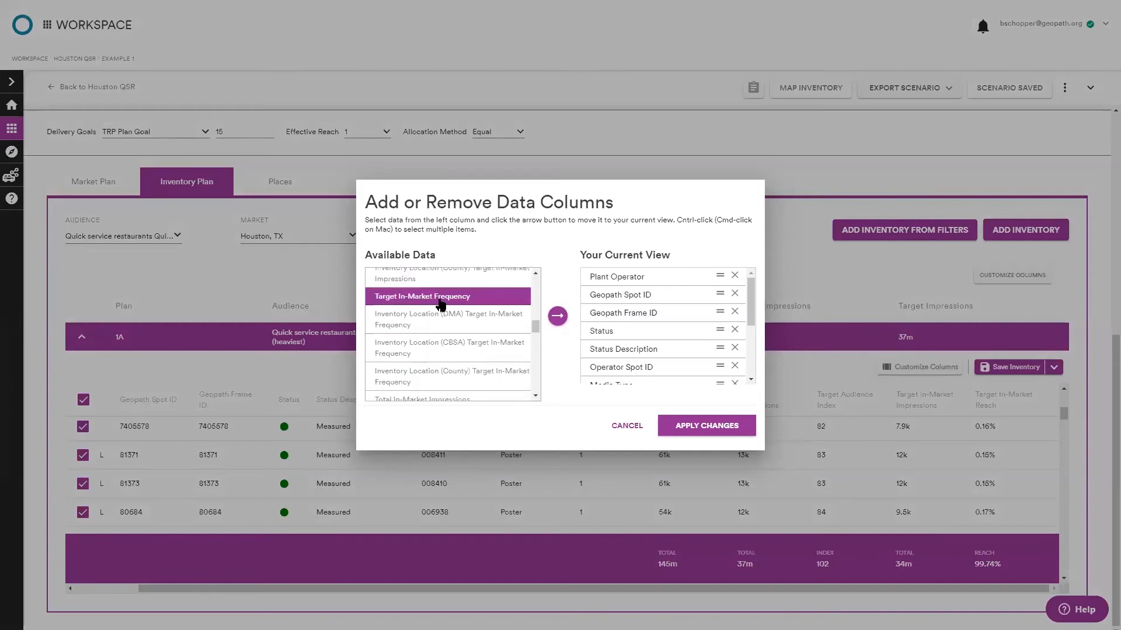
{"action": "left_click", "coordinate": [558, 316]}
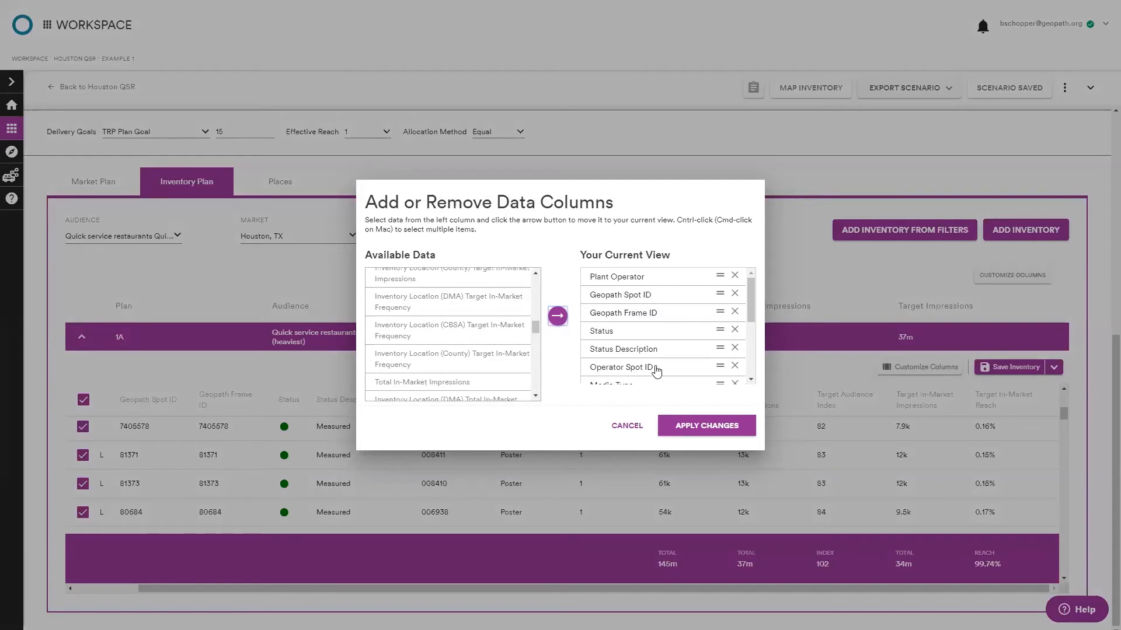
{"action": "scroll", "coordinate": [656, 368], "scroll_direction": "down", "scroll_amount": 5}
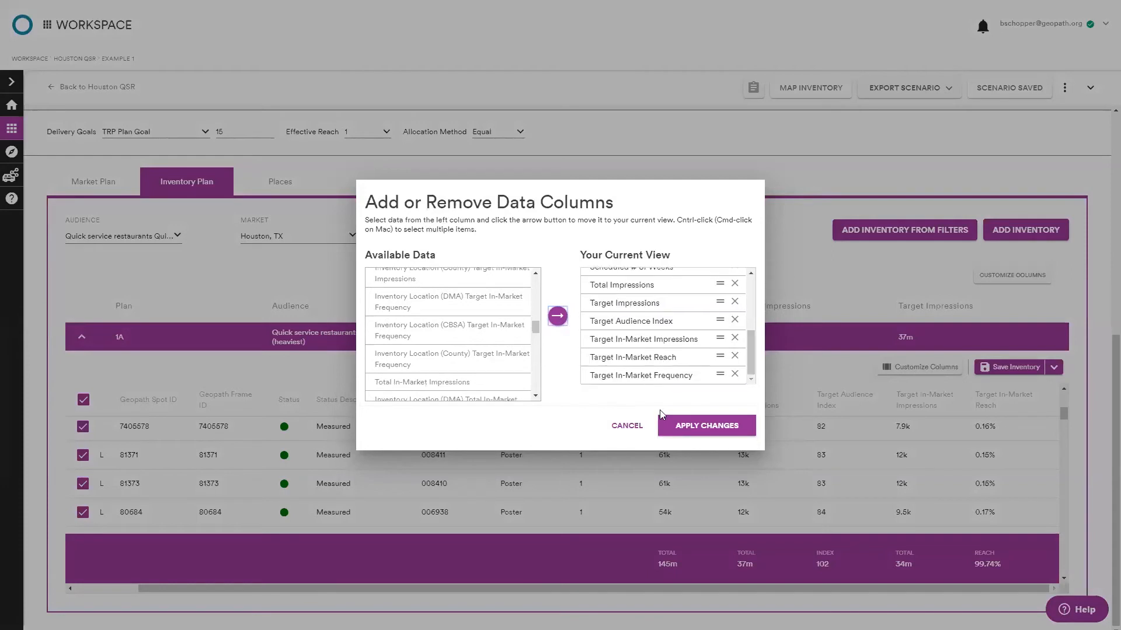
{"action": "left_click", "coordinate": [714, 427]}
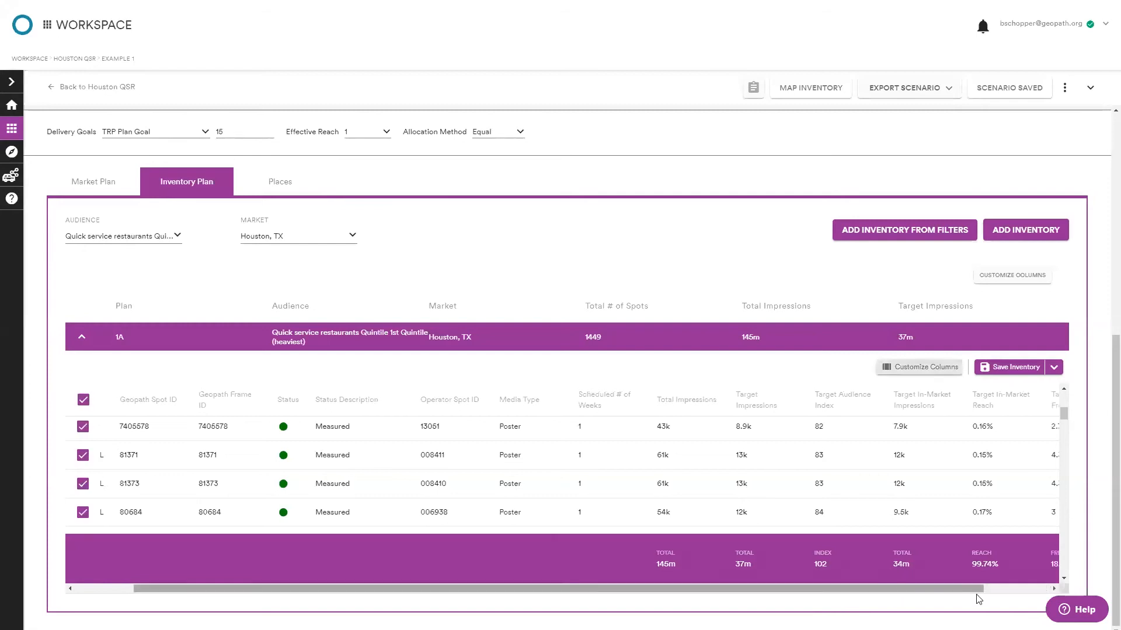
Save the scenario.
{"action": "left_click_drag", "start_coordinate": [980, 589], "coordinate": [1053, 591]}
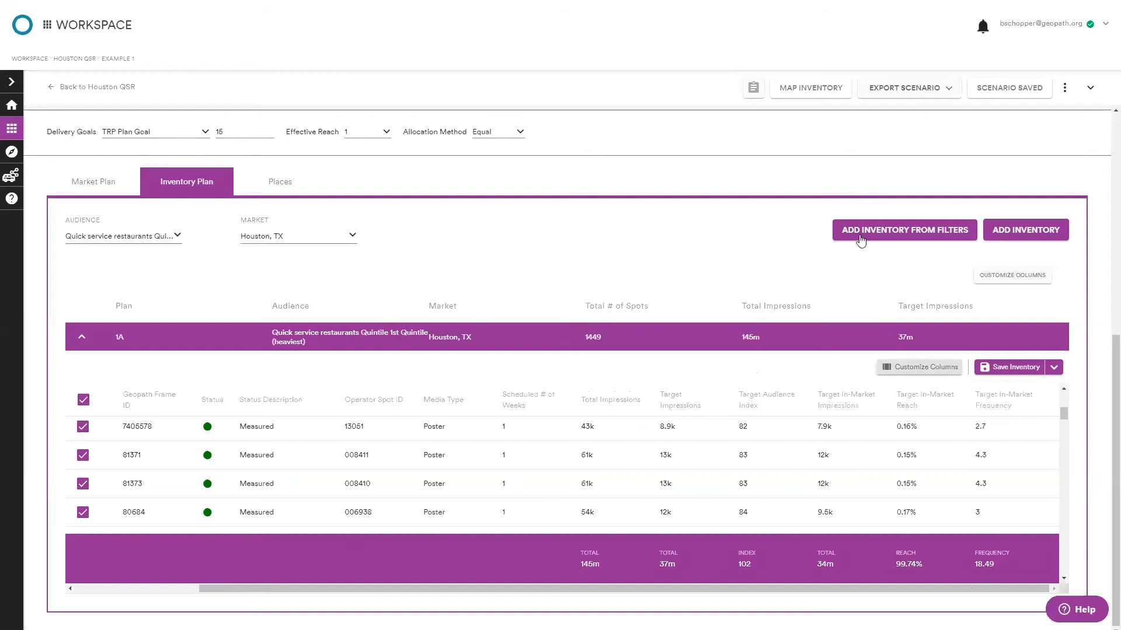
{"action": "left_click", "coordinate": [997, 98]}
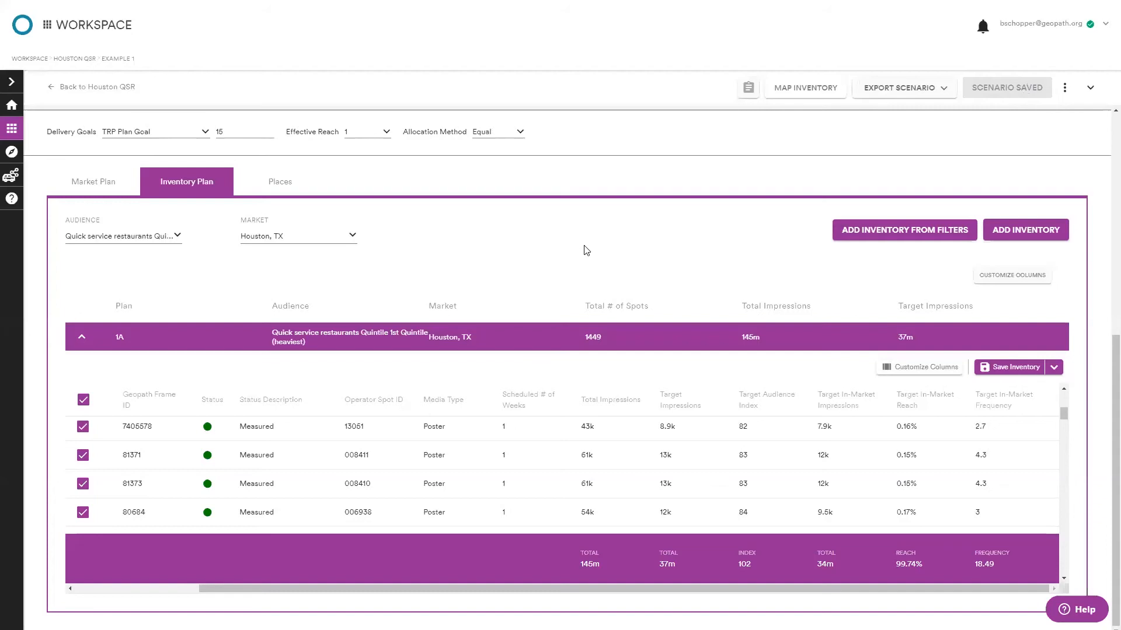
Enter the scenario's filter editing mode and add a Media Attributes panel.
{"action": "scroll", "coordinate": [618, 393], "scroll_direction": "up", "scroll_amount": 1}
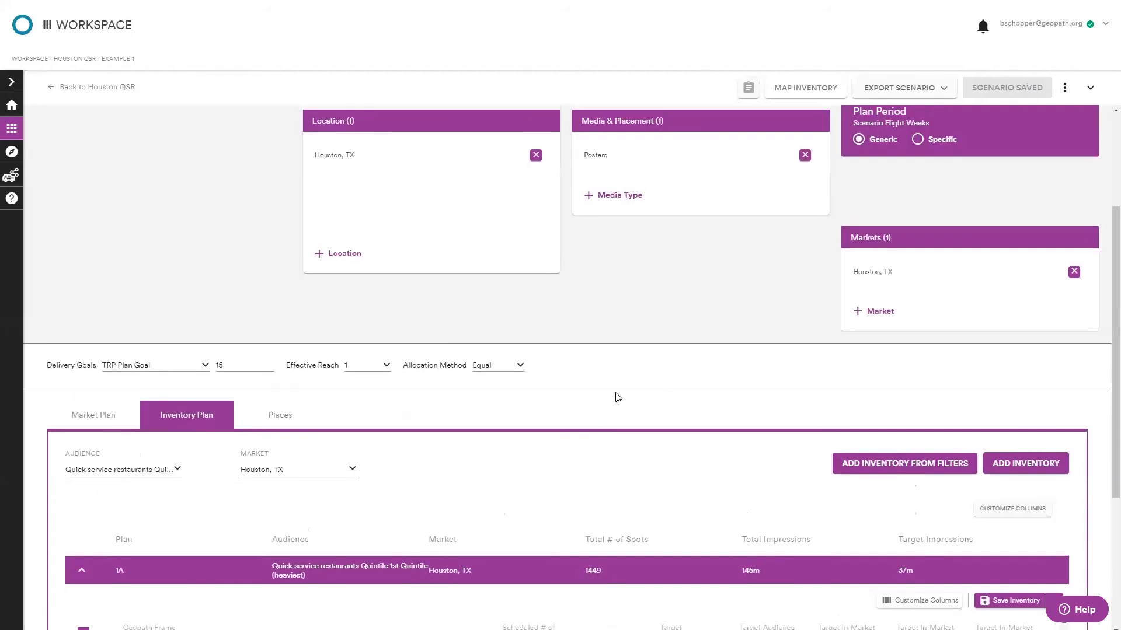
{"action": "scroll", "coordinate": [618, 397], "scroll_direction": "up", "scroll_amount": 3}
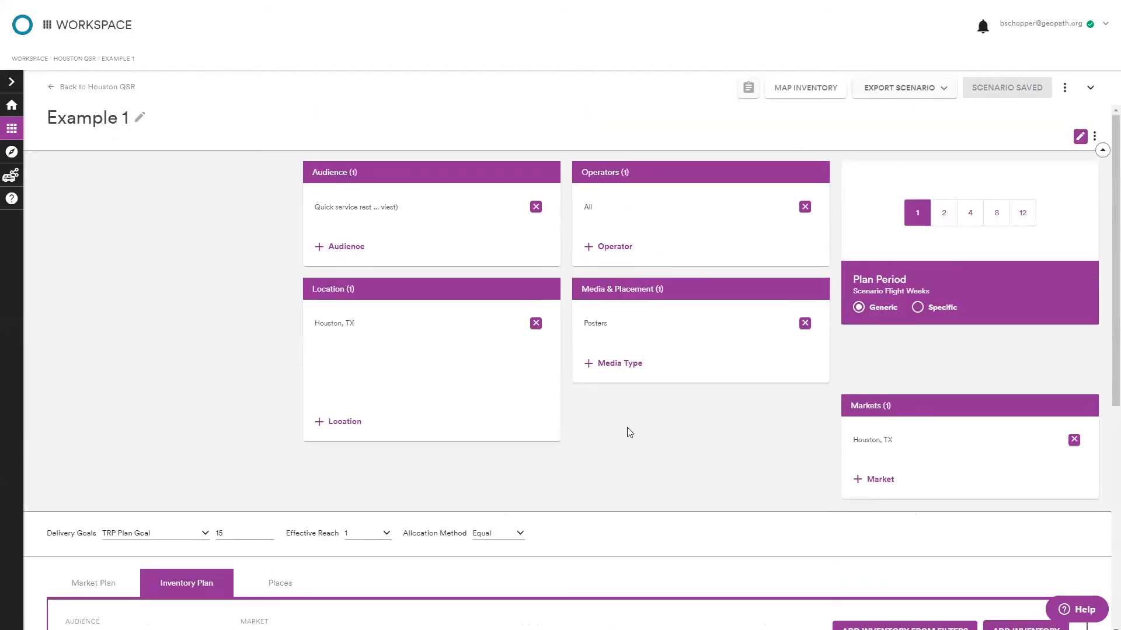
{"action": "left_click", "coordinate": [1079, 138]}
{"action": "left_click", "coordinate": [1094, 138]}
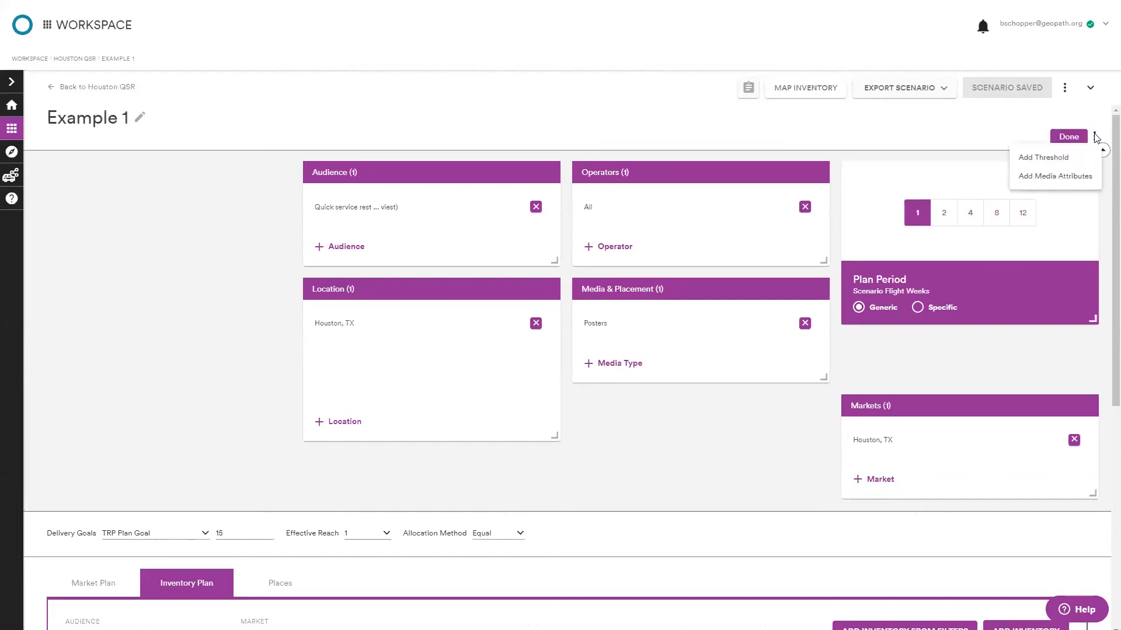
{"action": "left_click", "coordinate": [1063, 178]}
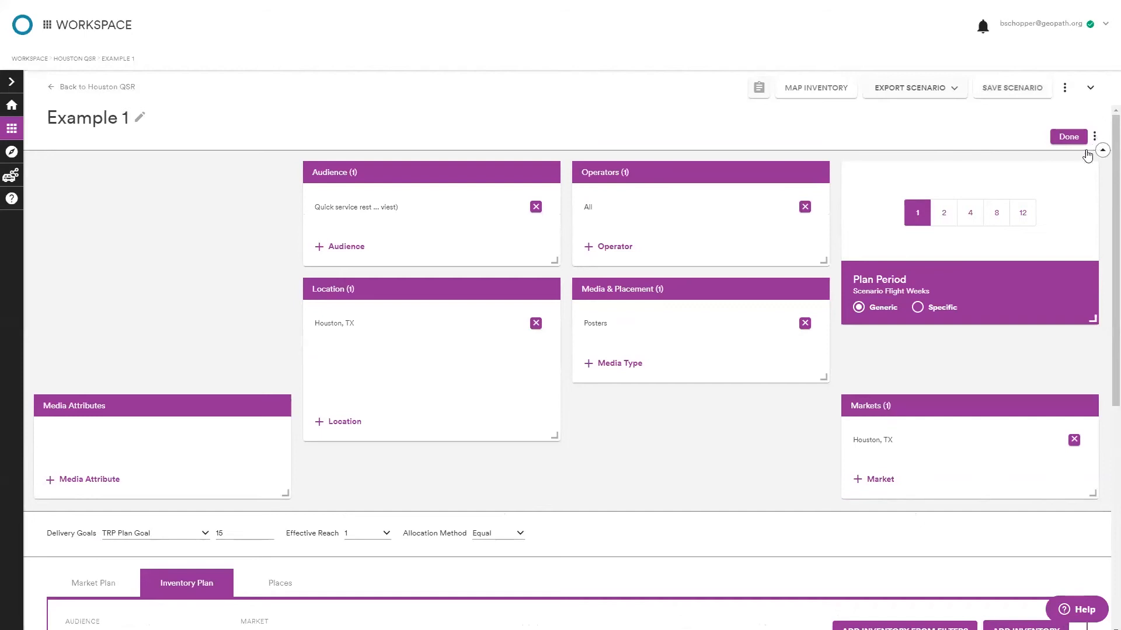
Add a Thresholds panel and lower the In-Market Target Comp Index minimum to 0.
{"action": "left_click", "coordinate": [1054, 157]}
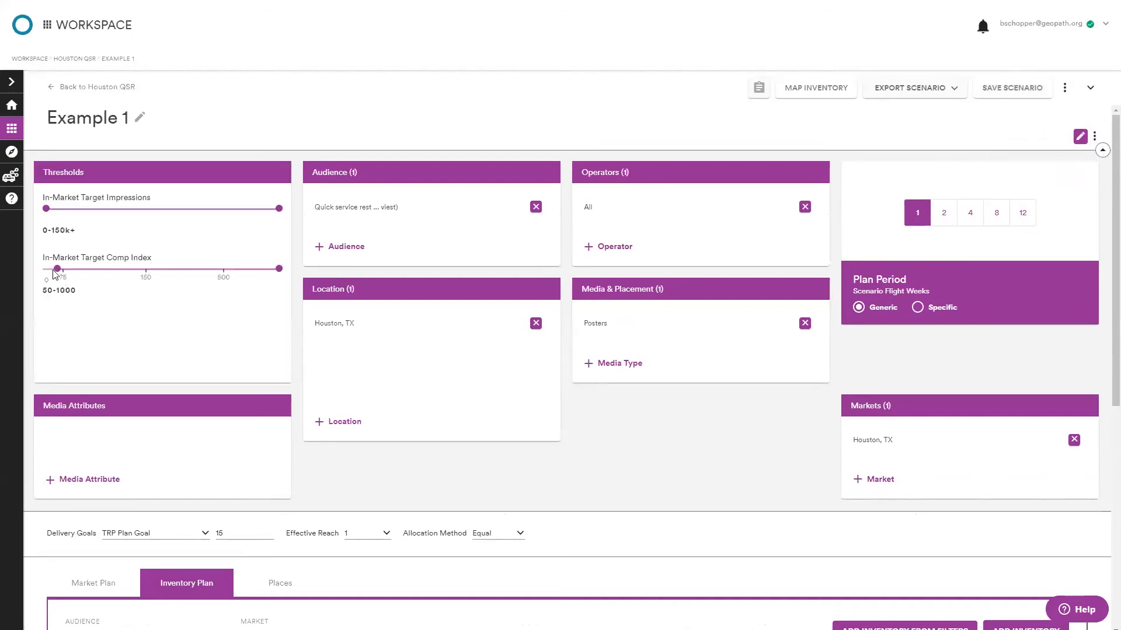
{"action": "mouse_move", "coordinate": [56, 270]}
{"action": "left_mouse_down"}
{"action": "mouse_move", "coordinate": [90, 272]}
{"action": "mouse_move", "coordinate": [44, 273]}
{"action": "left_mouse_up"}
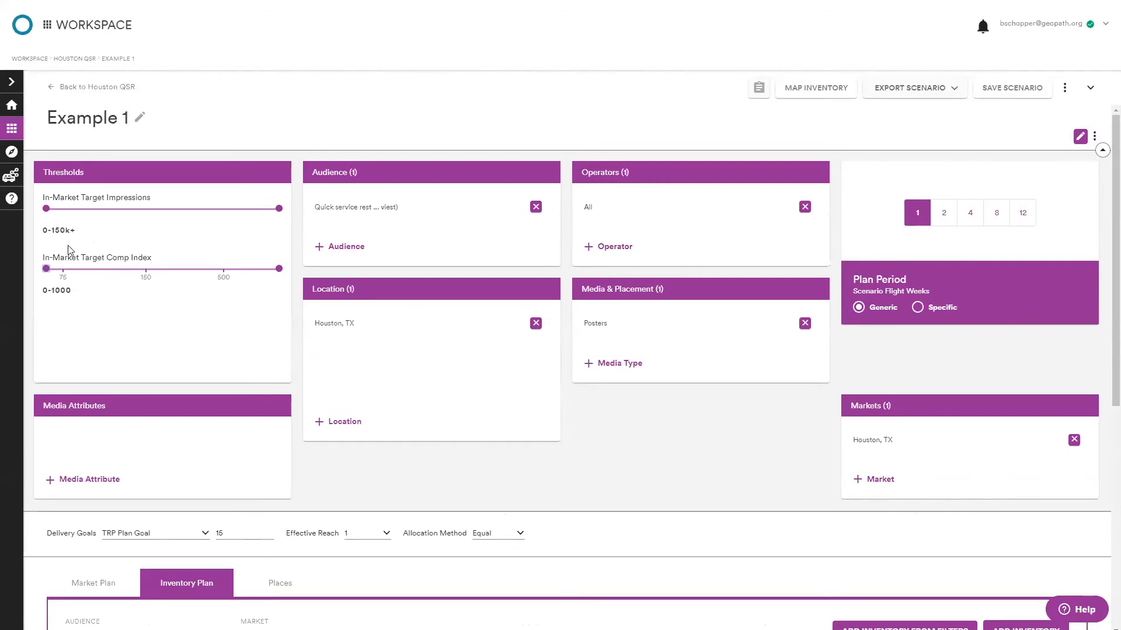
Add an Orientation media attribute set to E.
{"action": "left_click", "coordinate": [86, 480]}
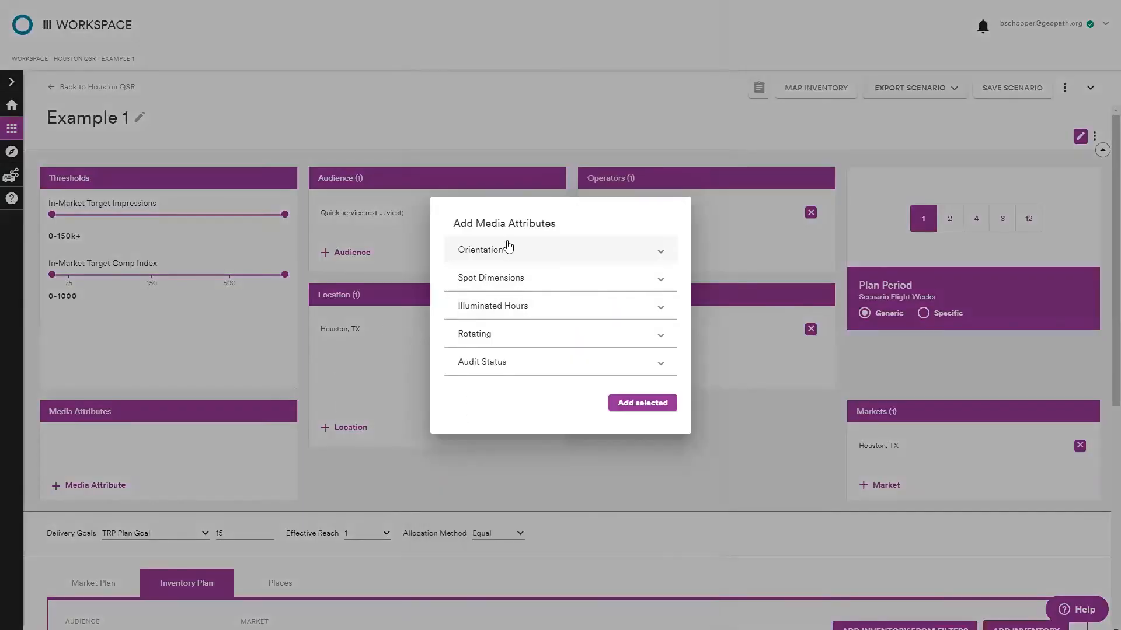
{"action": "left_click", "coordinate": [508, 248]}
{"action": "left_click", "coordinate": [461, 244]}
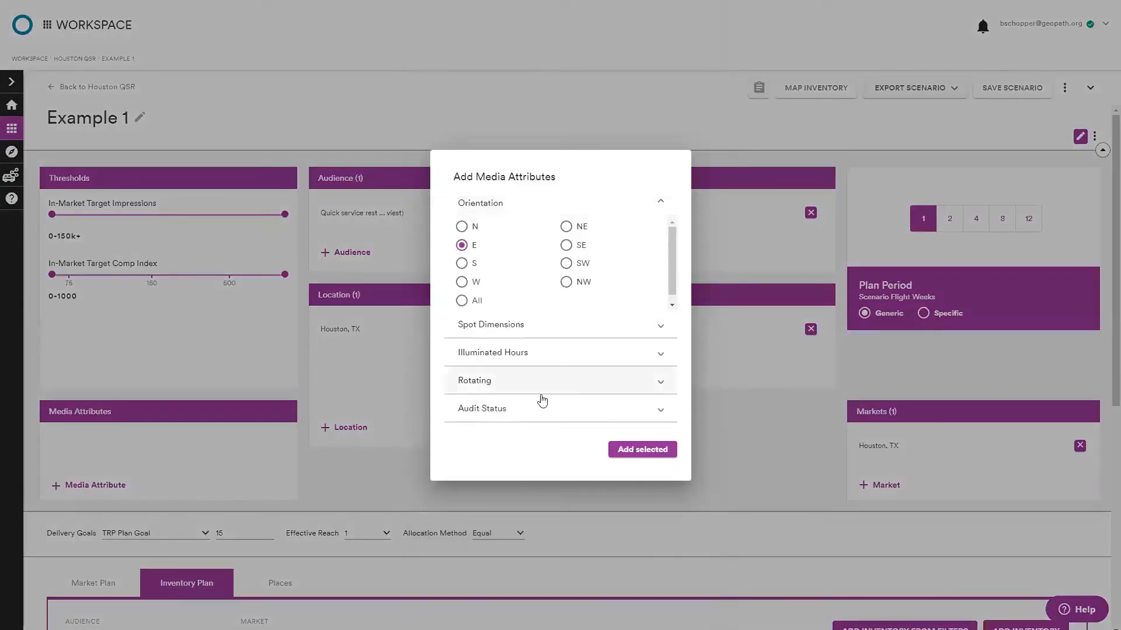
{"action": "left_click", "coordinate": [698, 455]}
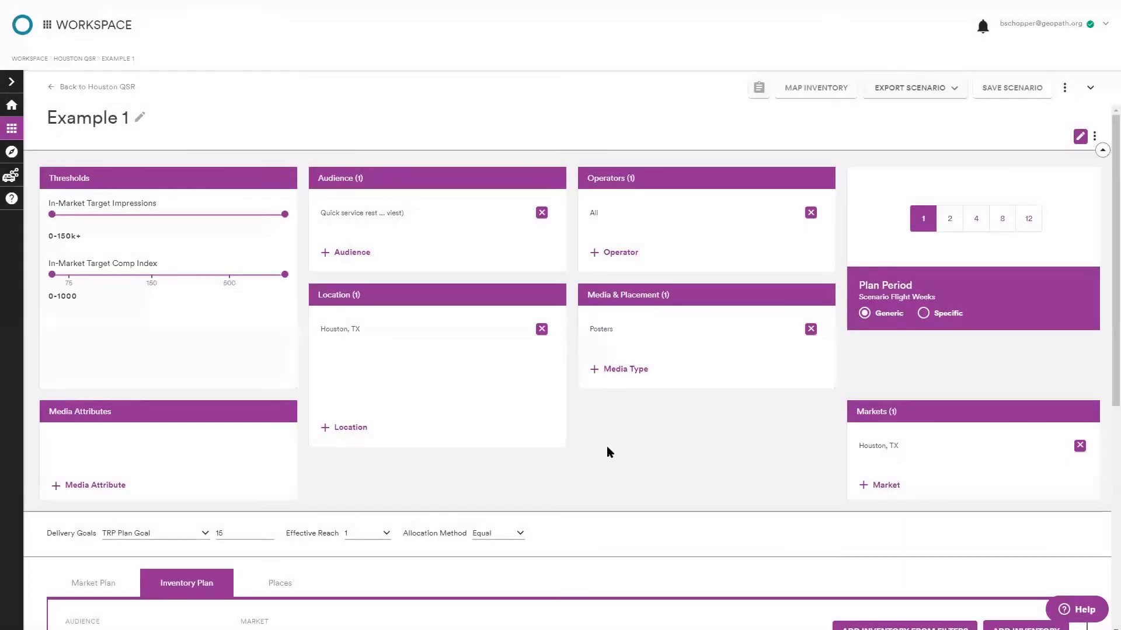
Add inventory from the updated filters to plan 1A, replacing the existing spots.
{"action": "scroll", "coordinate": [597, 453], "scroll_direction": "down", "scroll_amount": 3}
{"action": "left_click", "coordinate": [904, 457]}
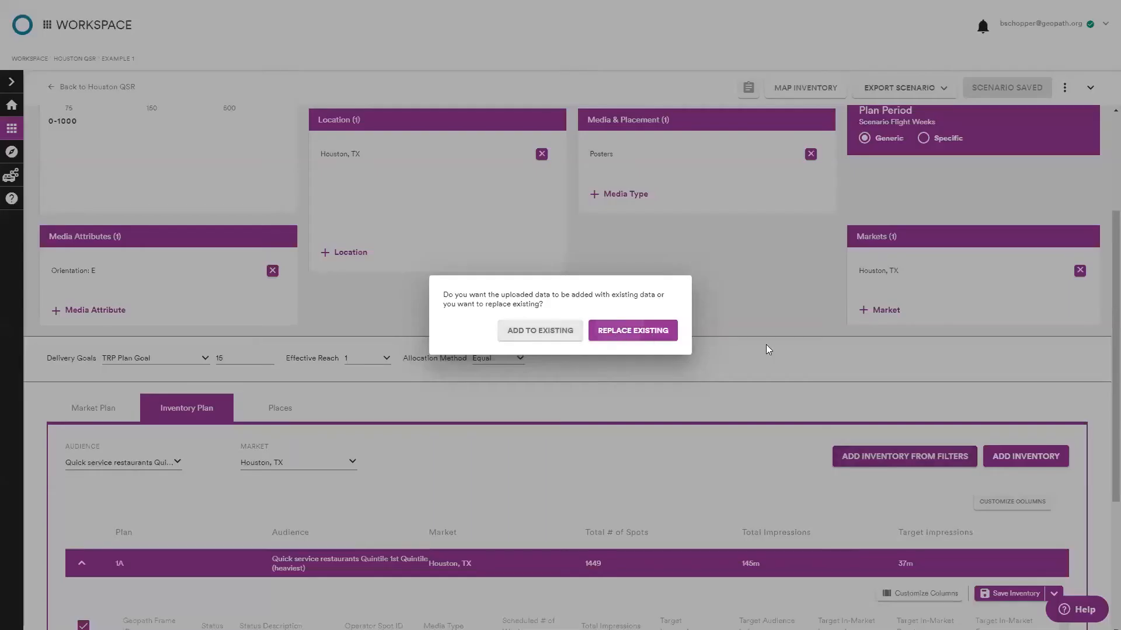
{"action": "scroll", "coordinate": [745, 357], "scroll_direction": "down", "scroll_amount": 4}
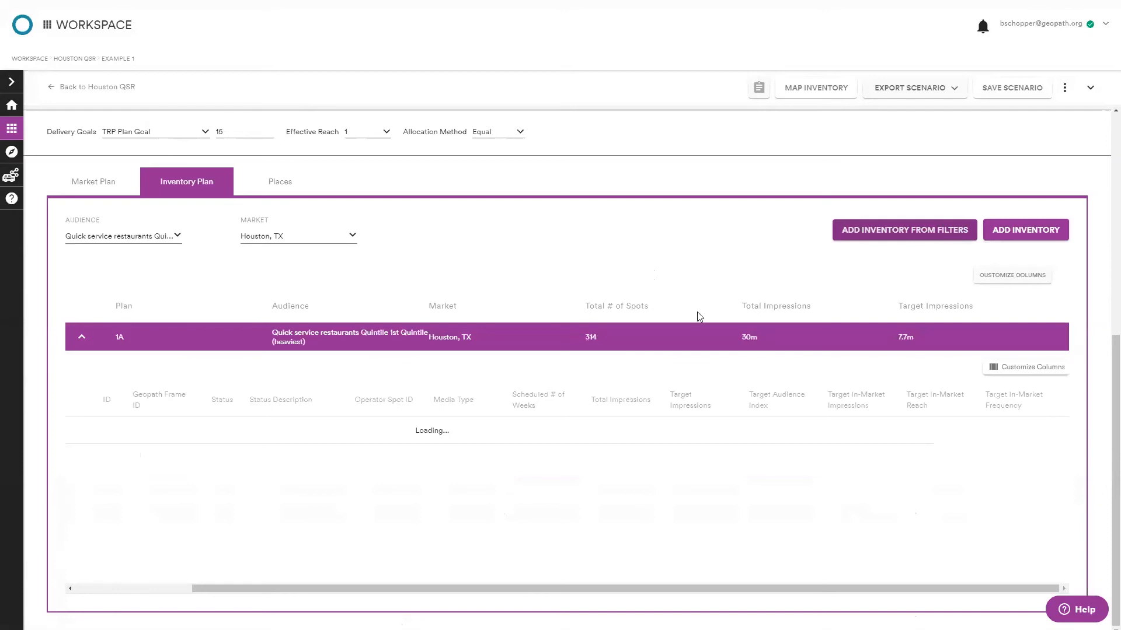
Scroll through plan 1A's refreshed inventory list and totals.
{"action": "scroll", "coordinate": [664, 350], "scroll_direction": "up", "scroll_amount": 1}
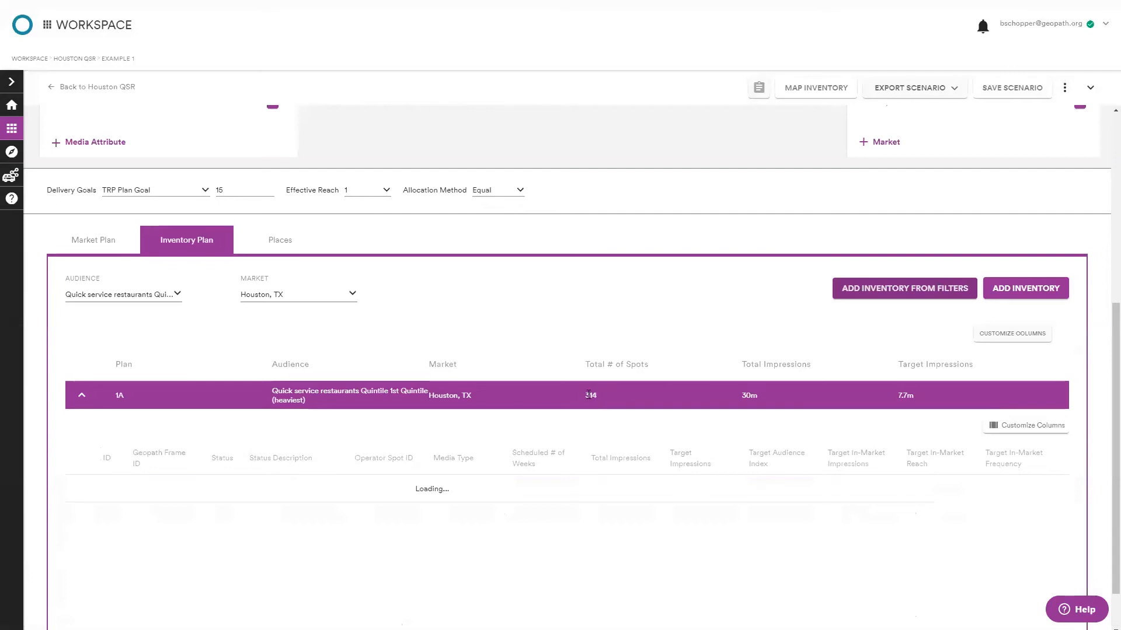
{"action": "scroll", "coordinate": [346, 326], "scroll_direction": "up", "scroll_amount": 1}
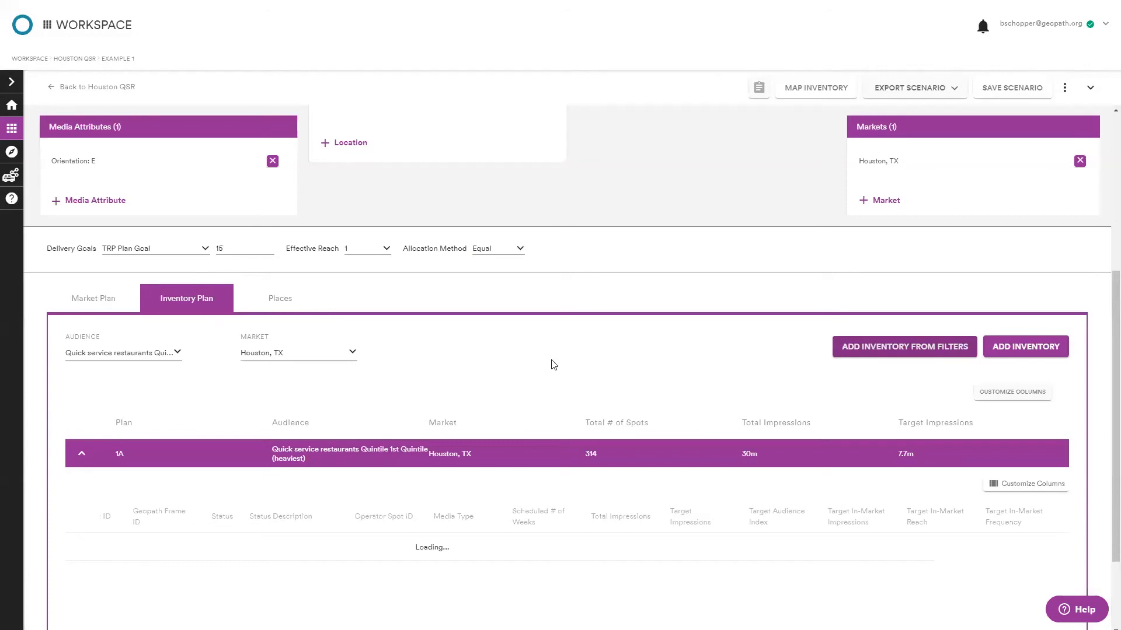
{"action": "scroll", "coordinate": [553, 350], "scroll_direction": "down", "scroll_amount": 2}
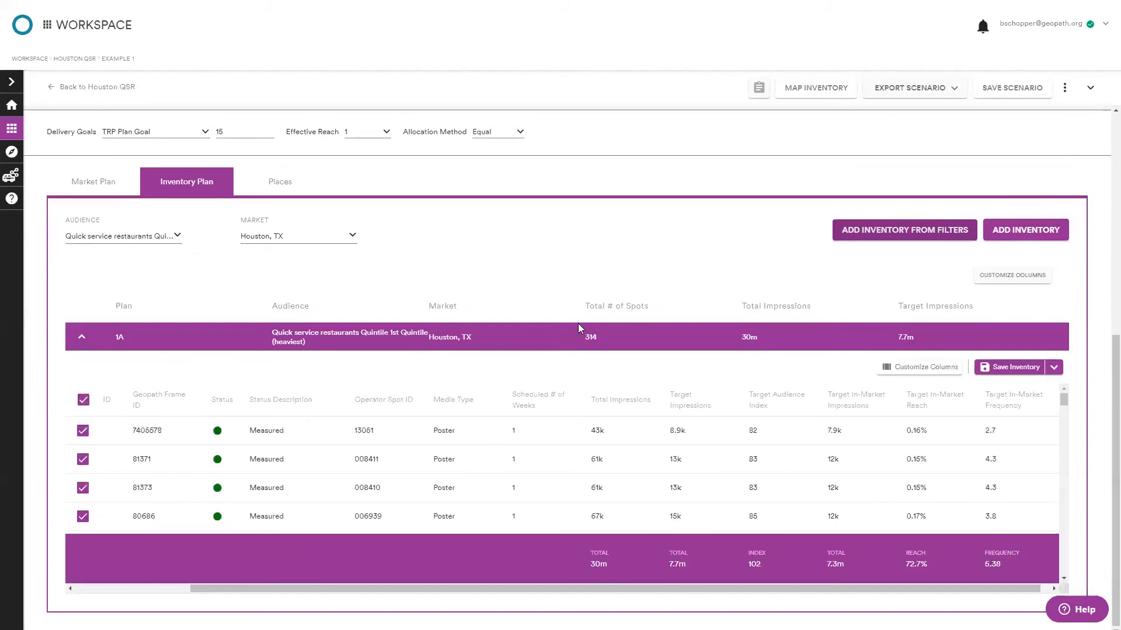
{"action": "scroll", "coordinate": [514, 443], "scroll_direction": "down", "scroll_amount": 1}
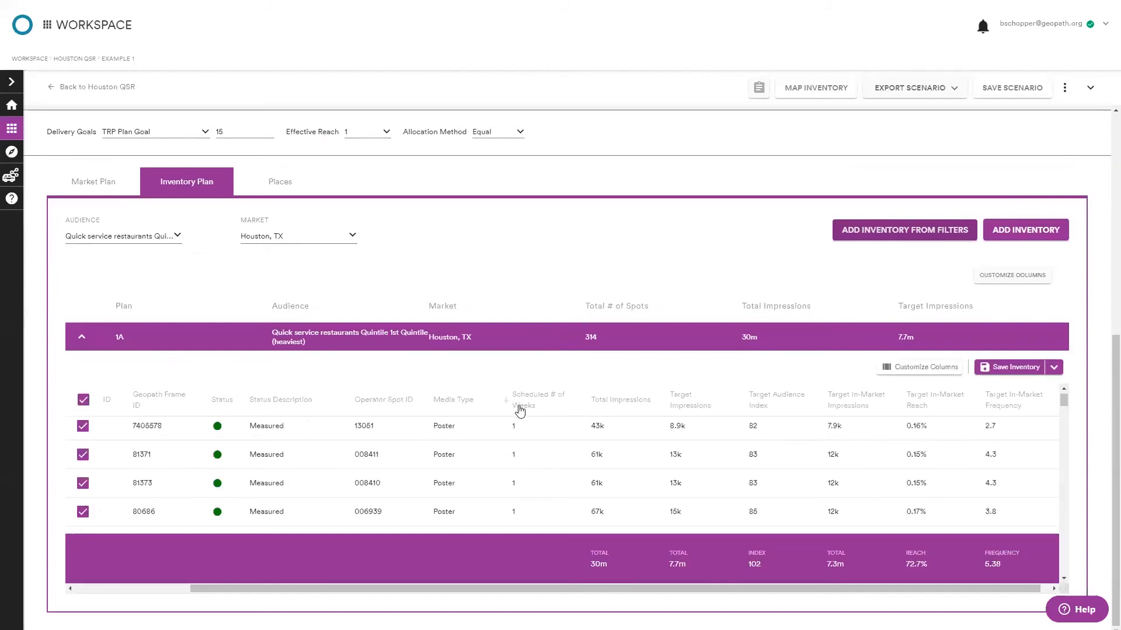
{"action": "scroll", "coordinate": [508, 480], "scroll_direction": "up", "scroll_amount": 1}
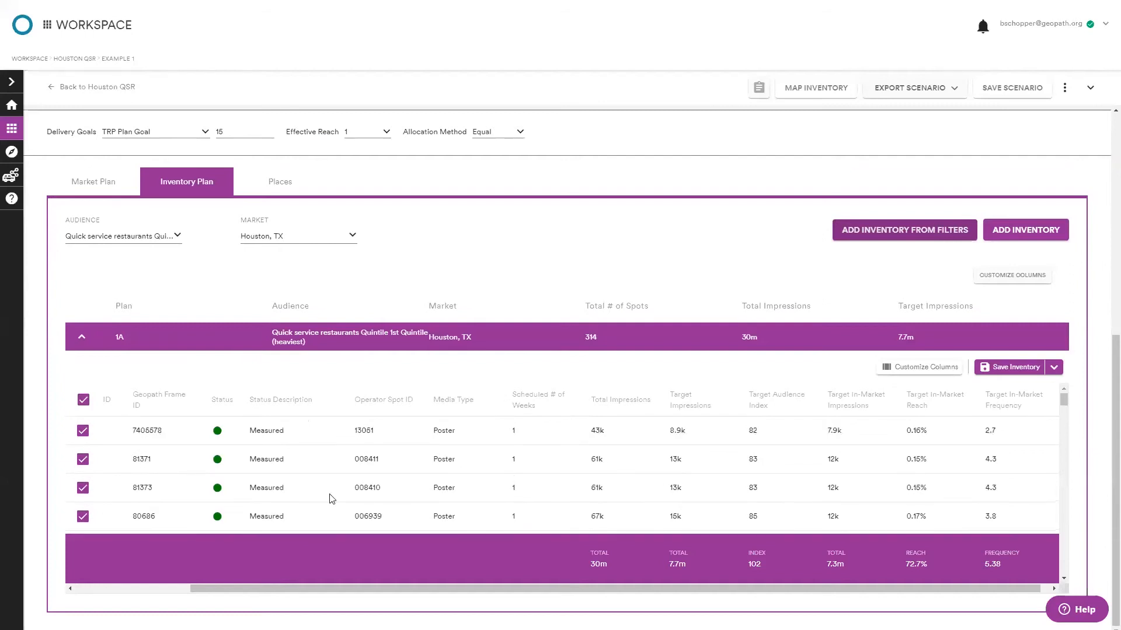
{"action": "scroll", "coordinate": [152, 467], "scroll_direction": "down", "scroll_amount": 5}
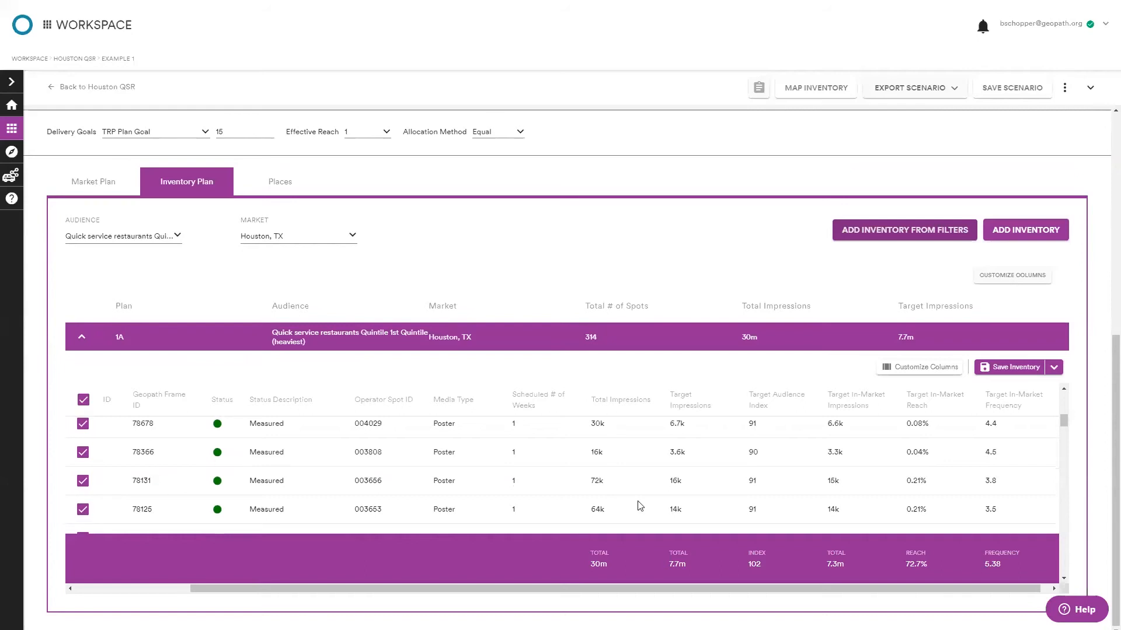
Open the Save Inventory options and close them without saving.
{"action": "left_click", "coordinate": [1057, 369]}
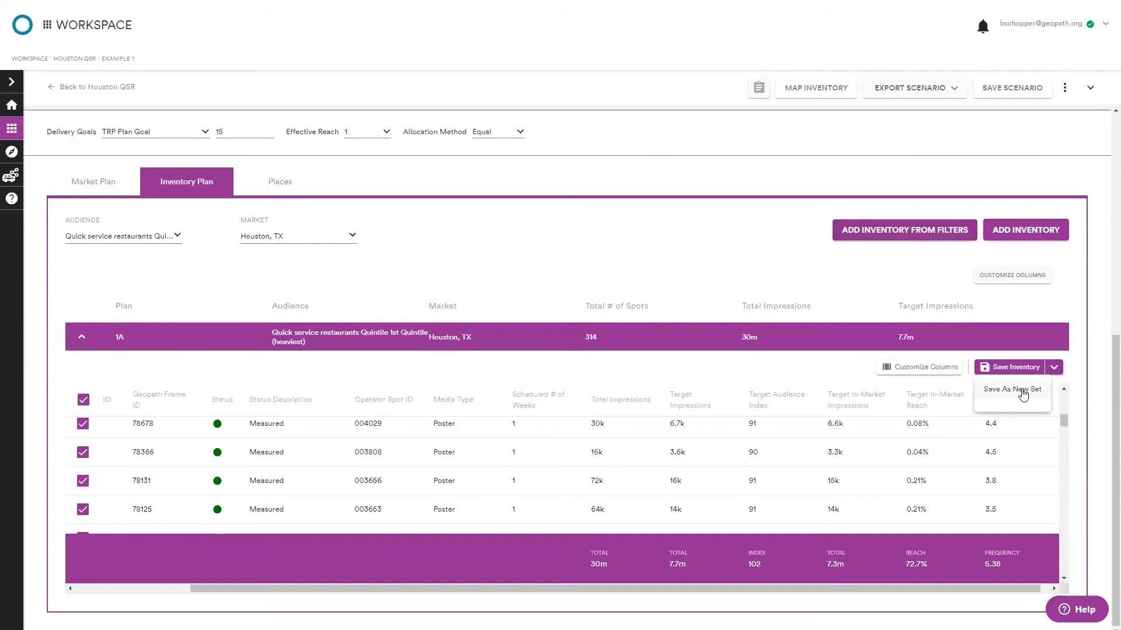
{"action": "left_click", "coordinate": [1097, 320]}
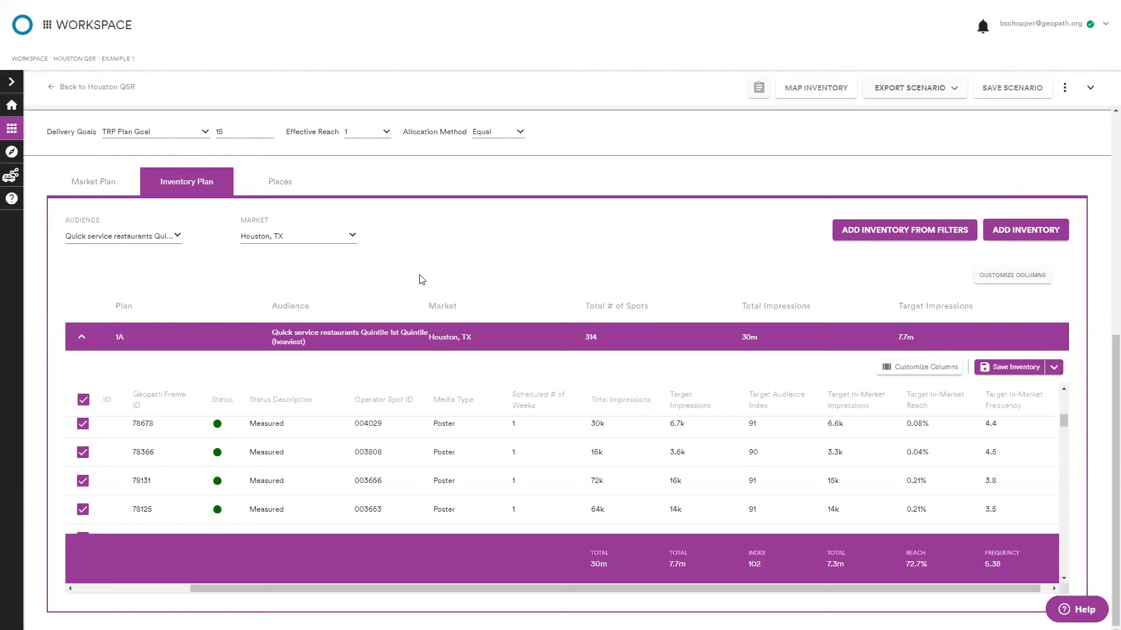
{"action": "scroll", "coordinate": [516, 344], "scroll_direction": "up", "scroll_amount": 5}
{"action": "scroll", "coordinate": [513, 339], "scroll_direction": "down", "scroll_amount": 5}
Open plan 1A's Customize Columns dialog, browse the available data columns, and cancel without changing the view.
{"action": "left_click", "coordinate": [892, 367]}
{"action": "scroll", "coordinate": [500, 338], "scroll_direction": "down", "scroll_amount": 3}
{"action": "left_click", "coordinate": [500, 338]}
{"action": "scroll", "coordinate": [514, 336], "scroll_direction": "down", "scroll_amount": 3}
{"action": "left_click", "coordinate": [514, 338]}
{"action": "scroll", "coordinate": [525, 334], "scroll_direction": "down", "scroll_amount": 1}
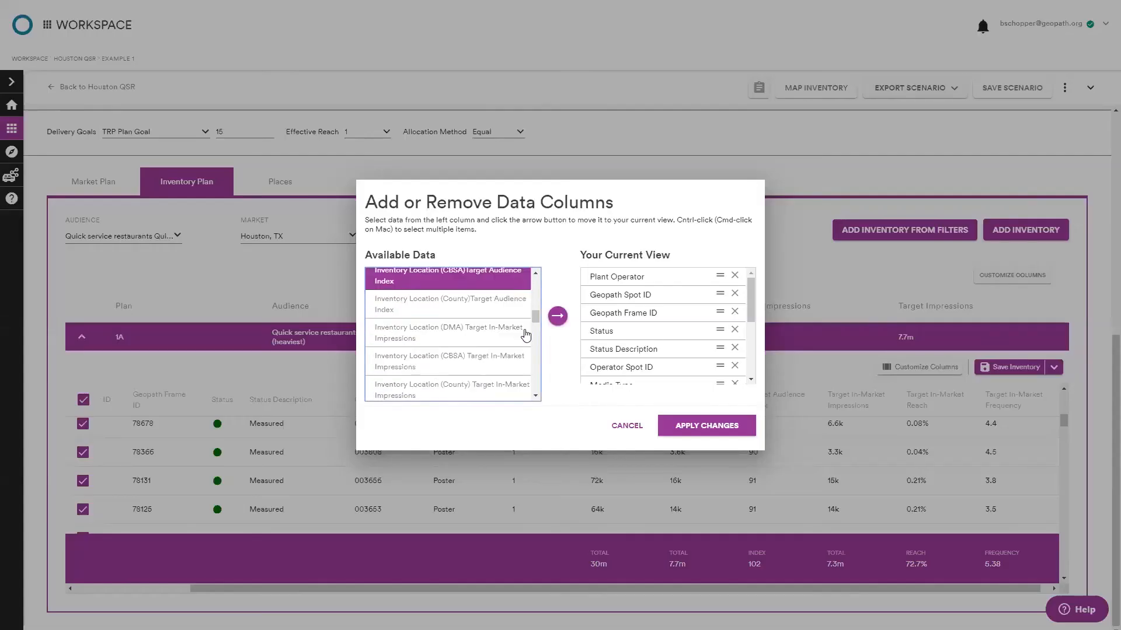
{"action": "scroll", "coordinate": [525, 335], "scroll_direction": "down", "scroll_amount": 3}
{"action": "left_click", "coordinate": [525, 334]}
{"action": "scroll", "coordinate": [526, 334], "scroll_direction": "down", "scroll_amount": 1}
{"action": "left_click", "coordinate": [525, 334]}
{"action": "scroll", "coordinate": [525, 334], "scroll_direction": "down", "scroll_amount": 3}
{"action": "left_click", "coordinate": [525, 335]}
{"action": "scroll", "coordinate": [526, 334], "scroll_direction": "down", "scroll_amount": 2}
{"action": "left_click", "coordinate": [525, 334]}
{"action": "scroll", "coordinate": [525, 334], "scroll_direction": "down", "scroll_amount": 3}
{"action": "left_click", "coordinate": [525, 335]}
{"action": "scroll", "coordinate": [525, 335], "scroll_direction": "down", "scroll_amount": 3}
{"action": "left_click", "coordinate": [526, 334]}
{"action": "scroll", "coordinate": [525, 335], "scroll_direction": "down", "scroll_amount": 1}
{"action": "left_click", "coordinate": [525, 335]}
{"action": "scroll", "coordinate": [522, 329], "scroll_direction": "down", "scroll_amount": 3}
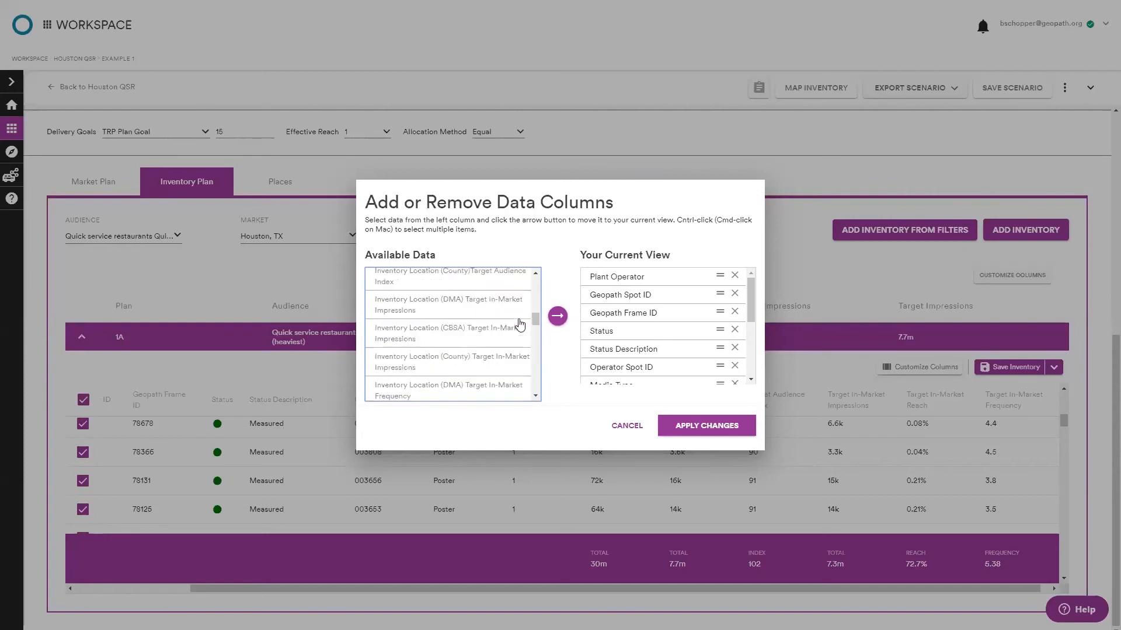
{"action": "scroll", "coordinate": [520, 325], "scroll_direction": "up", "scroll_amount": 3}
{"action": "left_click", "coordinate": [520, 325]}
{"action": "scroll", "coordinate": [518, 320], "scroll_direction": "up", "scroll_amount": 3}
{"action": "left_click", "coordinate": [519, 321]}
{"action": "scroll", "coordinate": [519, 321], "scroll_direction": "up", "scroll_amount": 4}
{"action": "left_click", "coordinate": [519, 321]}
{"action": "scroll", "coordinate": [519, 320], "scroll_direction": "up", "scroll_amount": 1}
{"action": "left_click", "coordinate": [519, 320]}
{"action": "scroll", "coordinate": [518, 321], "scroll_direction": "up", "scroll_amount": 1}
{"action": "left_click", "coordinate": [519, 320]}
{"action": "scroll", "coordinate": [519, 321], "scroll_direction": "down", "scroll_amount": 3}
{"action": "left_click", "coordinate": [520, 324]}
{"action": "scroll", "coordinate": [520, 325], "scroll_direction": "down", "scroll_amount": 3}
{"action": "left_click", "coordinate": [519, 326]}
{"action": "scroll", "coordinate": [520, 326], "scroll_direction": "down", "scroll_amount": 1}
{"action": "scroll", "coordinate": [519, 327], "scroll_direction": "down", "scroll_amount": 2}
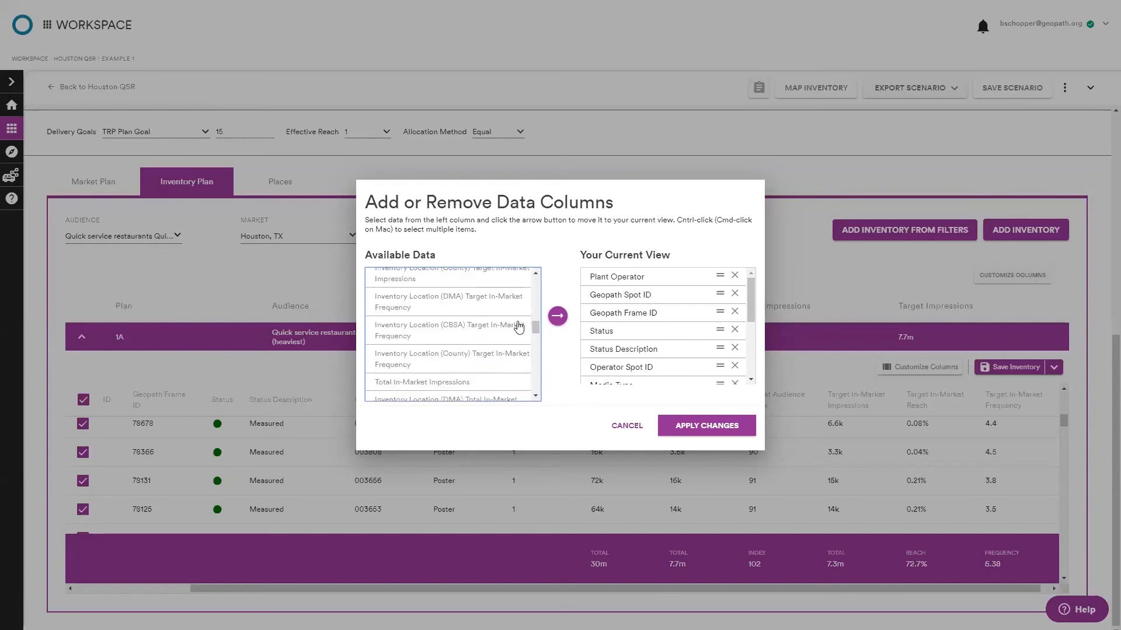
{"action": "left_click", "coordinate": [630, 429]}
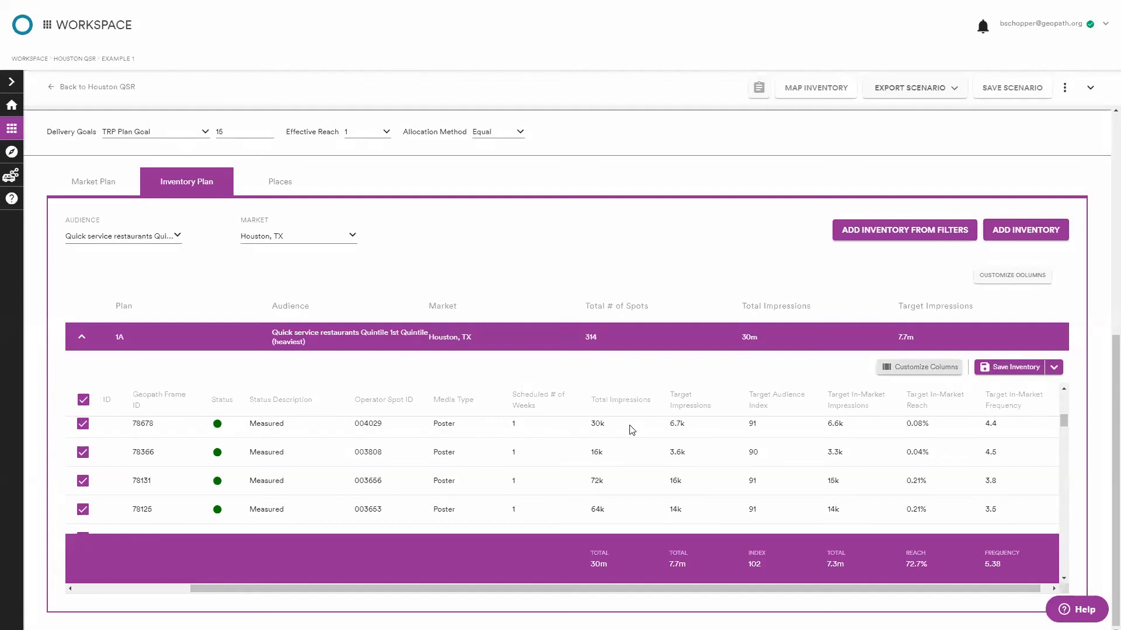
Save the Houston QSR Example 1 scenario.
{"action": "scroll", "coordinate": [666, 499], "scroll_direction": "up", "scroll_amount": 5}
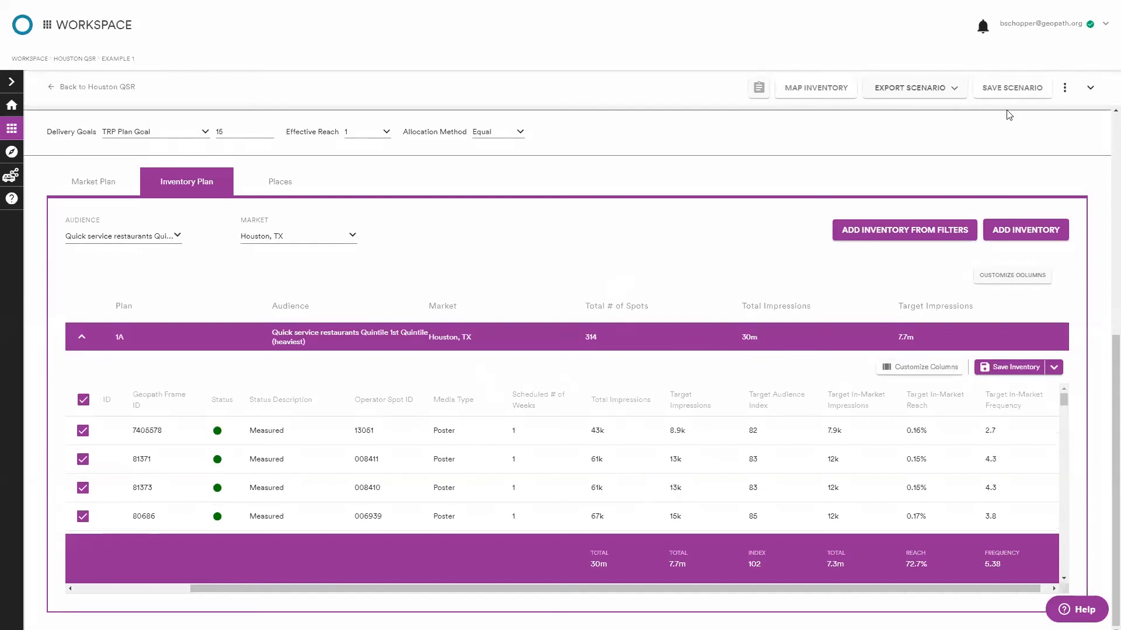
{"action": "left_click", "coordinate": [1014, 92]}
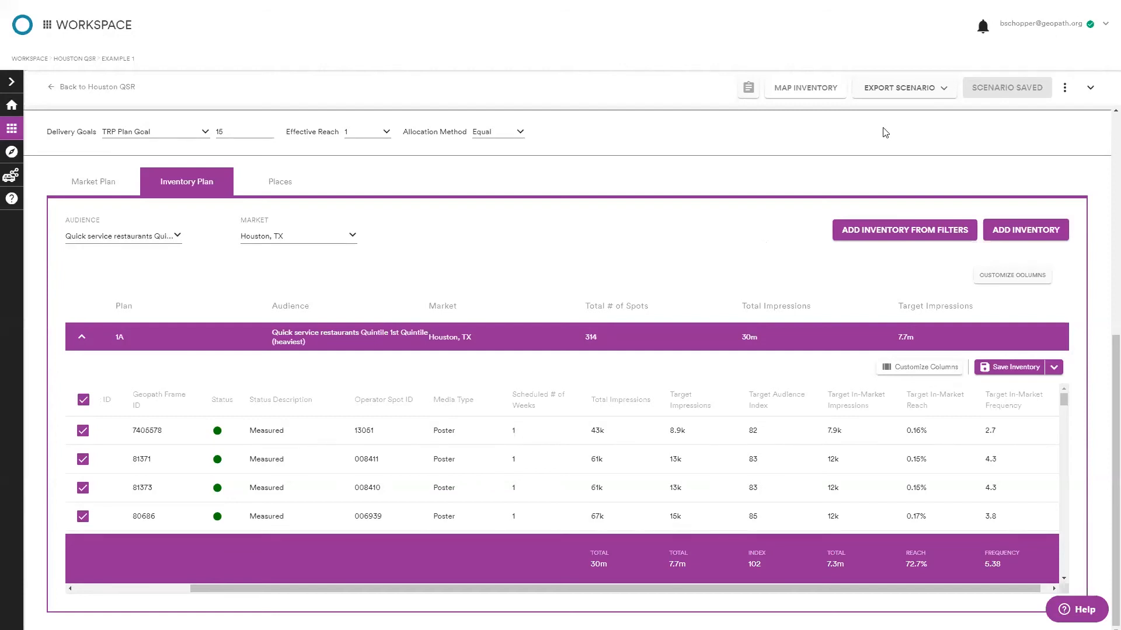
{"action": "left_click", "coordinate": [919, 98]}
{"action": "scroll", "coordinate": [460, 369], "scroll_direction": "up", "scroll_amount": 7}
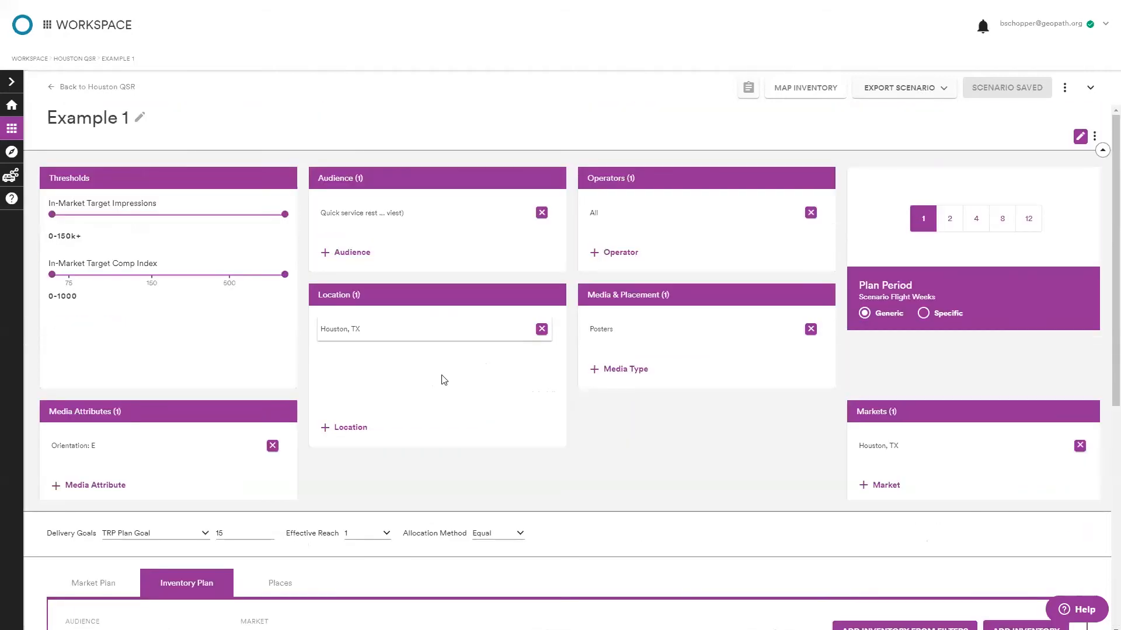
Open the Market Plan tab and review plan 1A's TRP, reach and frequency figures.
{"action": "scroll", "coordinate": [180, 372], "scroll_direction": "down", "scroll_amount": 3}
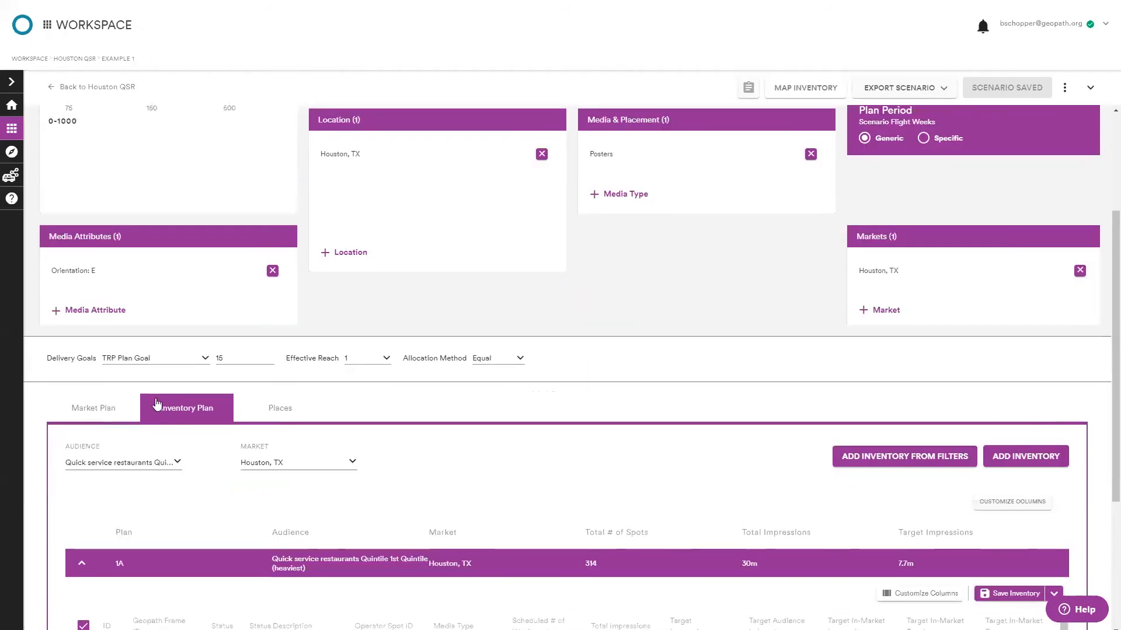
{"action": "scroll", "coordinate": [865, 195], "scroll_direction": "up", "scroll_amount": 3}
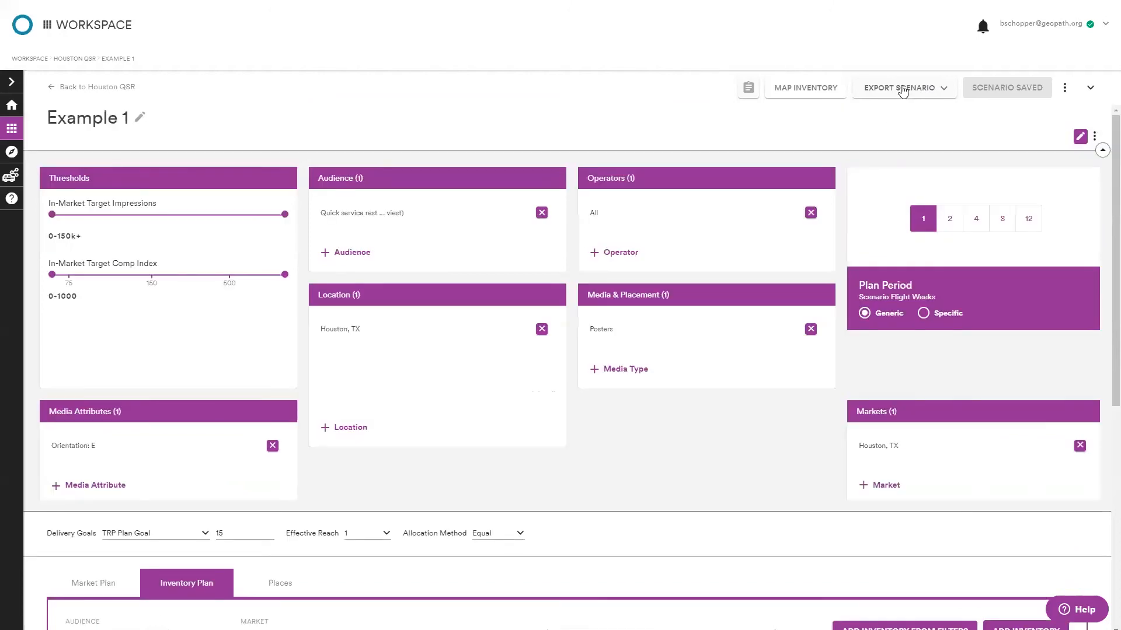
{"action": "scroll", "coordinate": [823, 175], "scroll_direction": "down", "scroll_amount": 5}
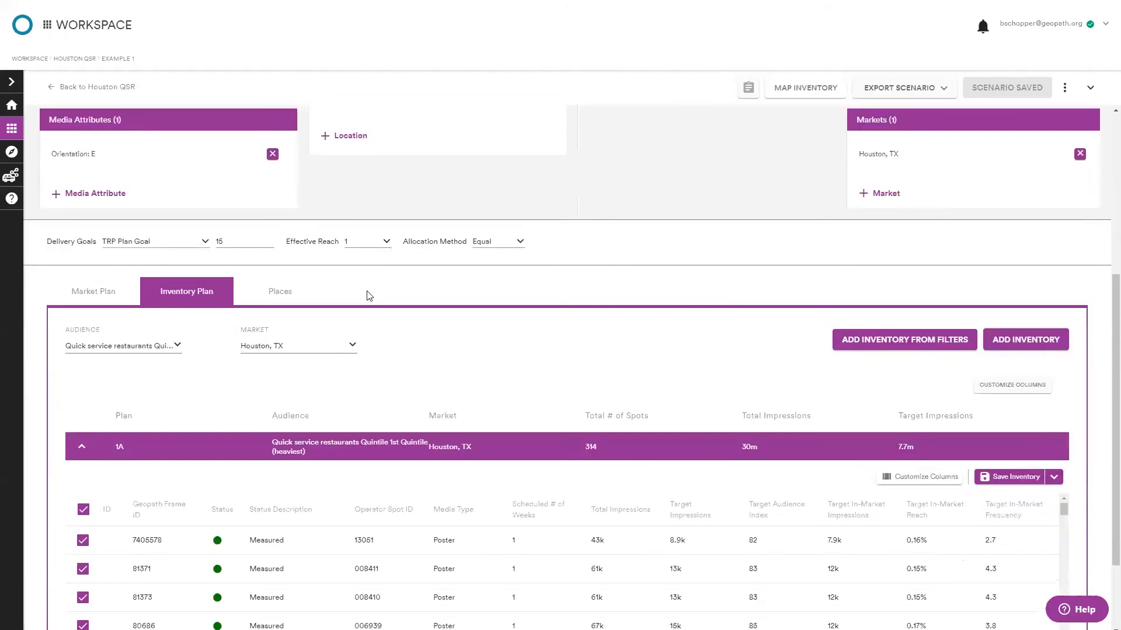
{"action": "left_click", "coordinate": [97, 308]}
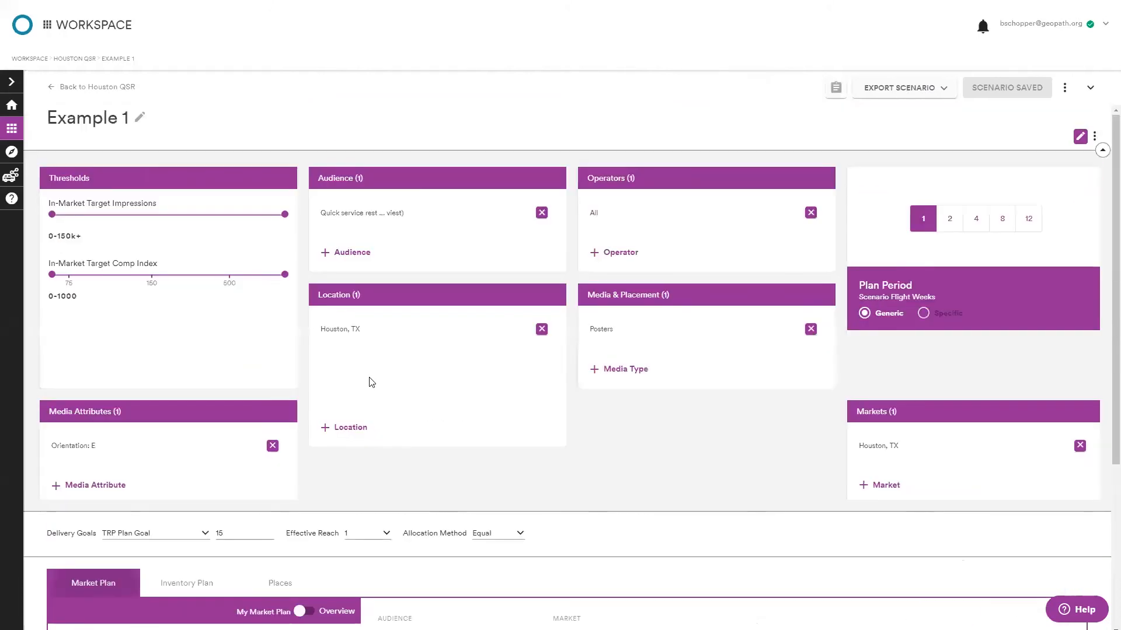
{"action": "scroll", "coordinate": [386, 448], "scroll_direction": "down", "scroll_amount": 4}
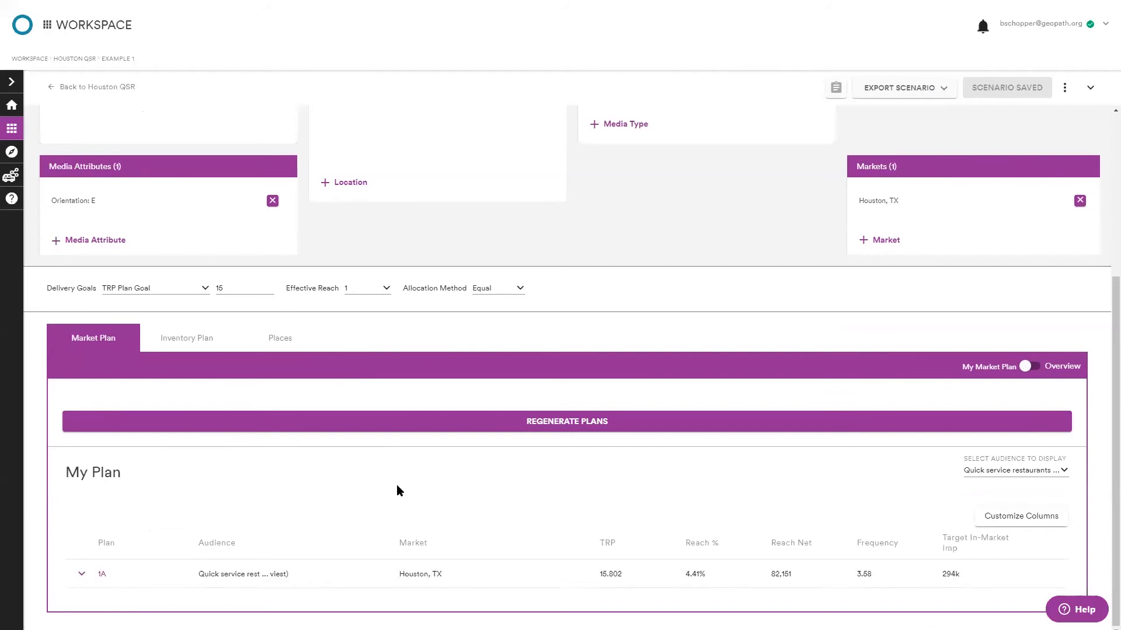
Look through the Inventory Plan and Places tabs, returning to the Inventory Plan.
{"action": "left_click", "coordinate": [202, 345]}
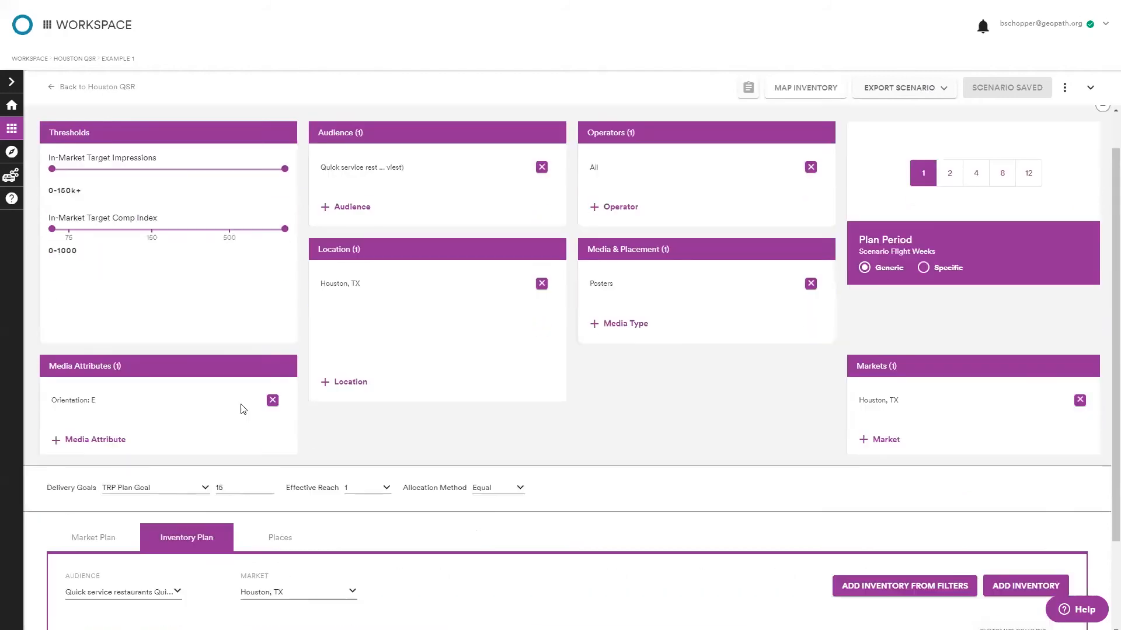
{"action": "scroll", "coordinate": [239, 403], "scroll_direction": "down", "scroll_amount": 3}
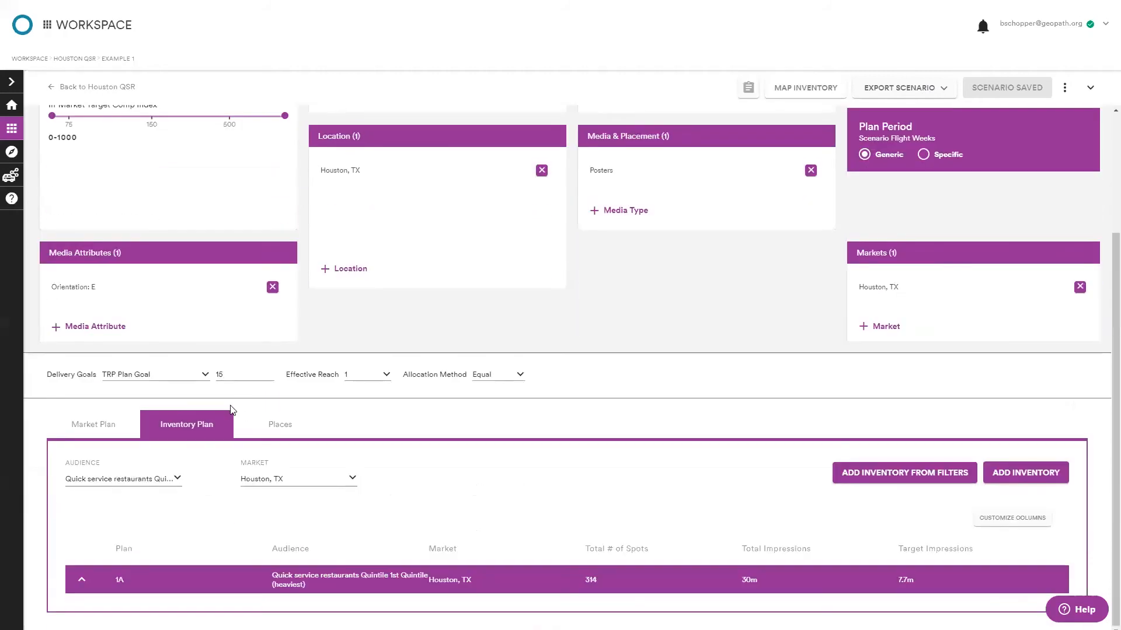
{"action": "left_click", "coordinate": [275, 424]}
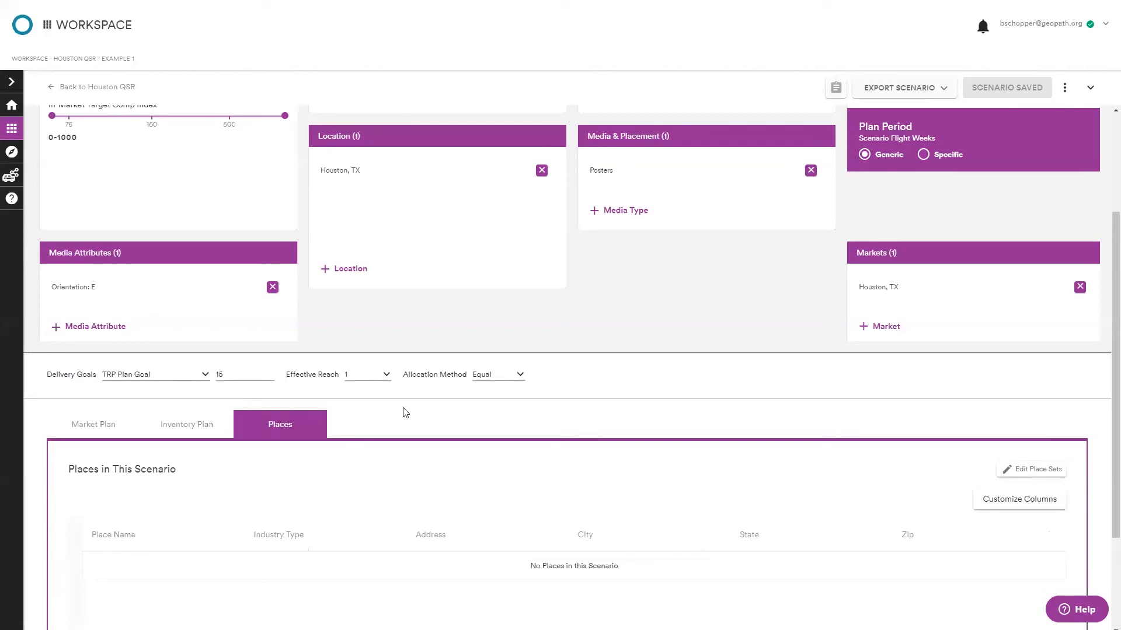
{"action": "left_click", "coordinate": [188, 425]}
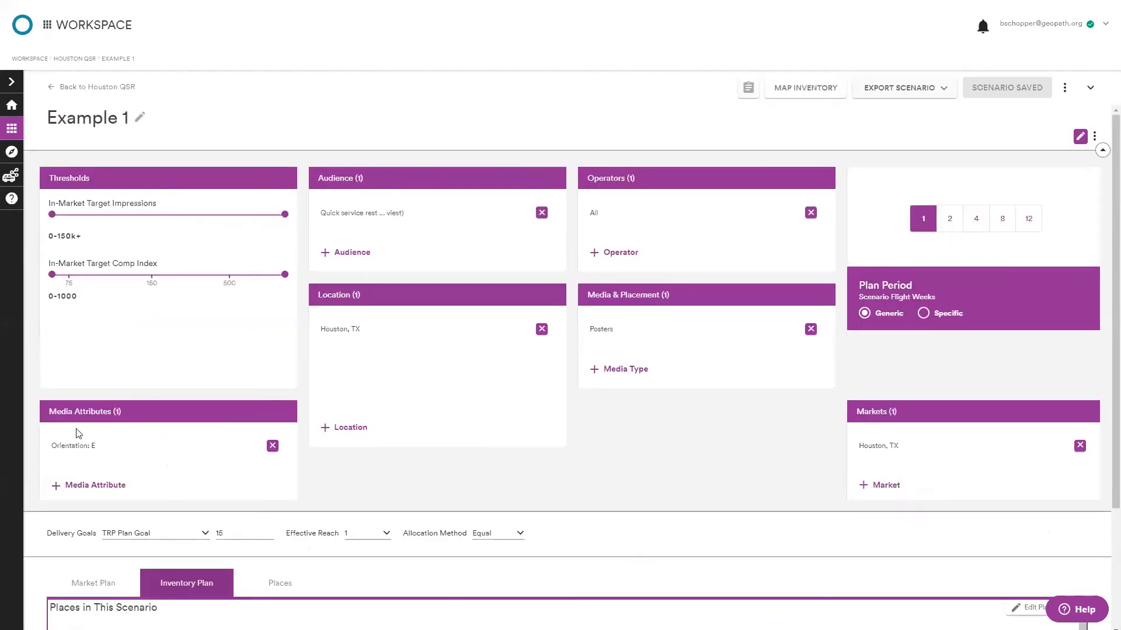
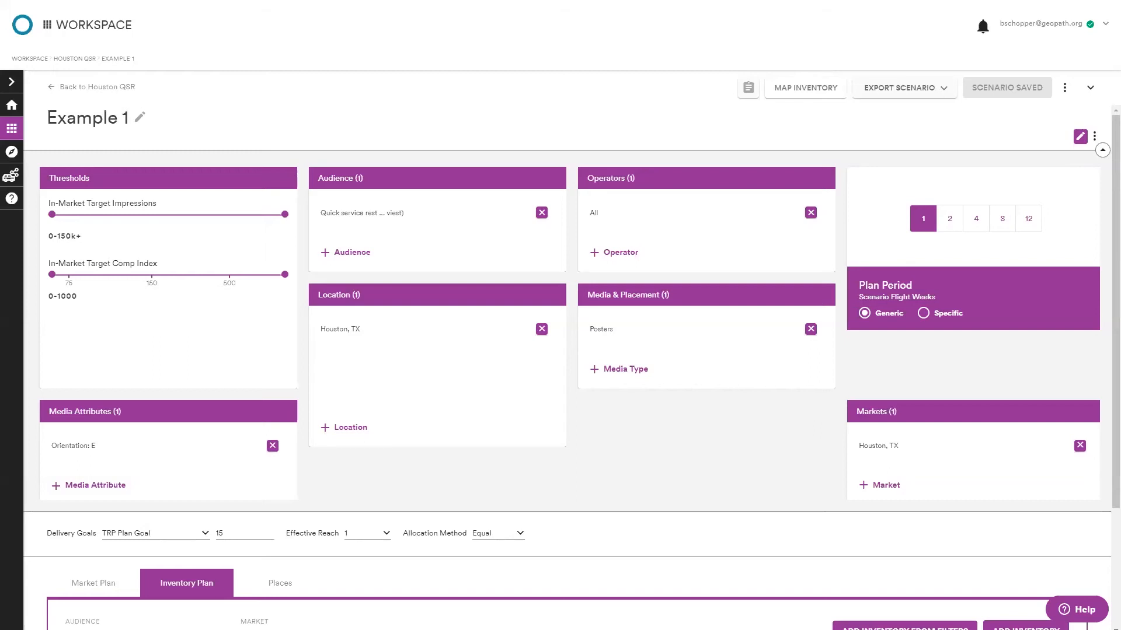
Go back through the Houston QSR project to My Projects and open the Perms project.
{"action": "left_click", "coordinate": [97, 87]}
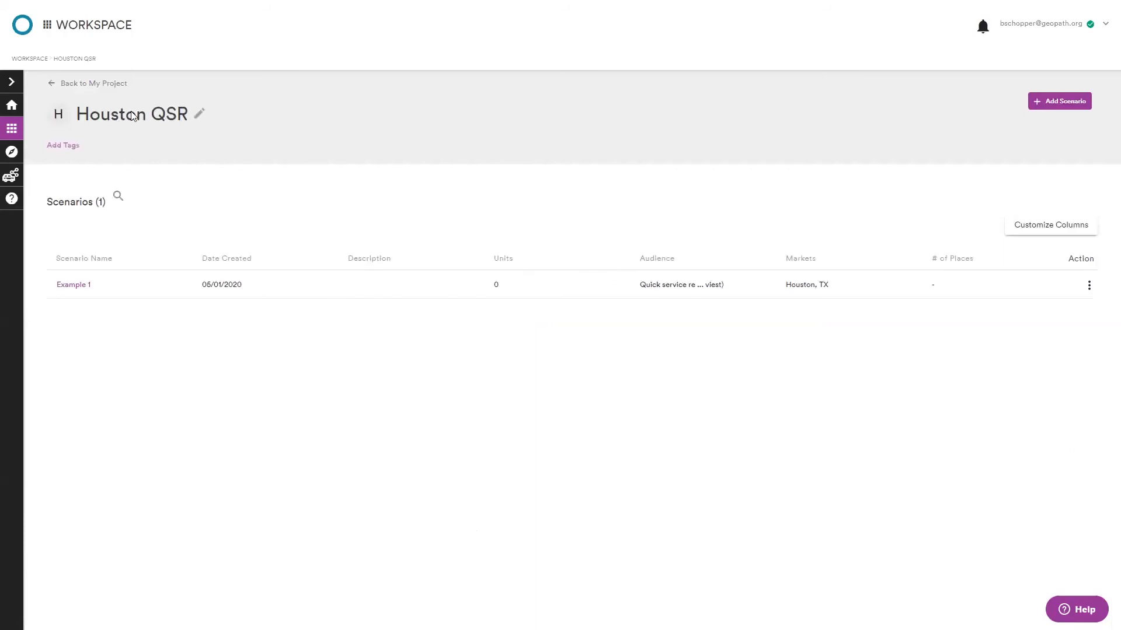
{"action": "left_click", "coordinate": [92, 83]}
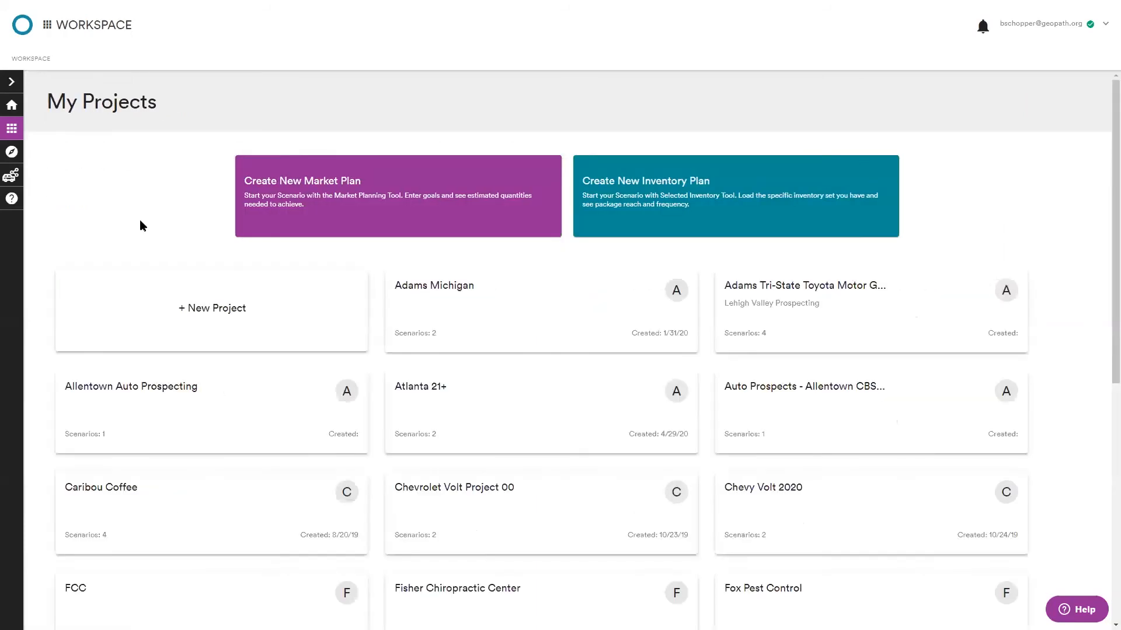
{"action": "scroll", "coordinate": [140, 224], "scroll_direction": "down", "scroll_amount": 6}
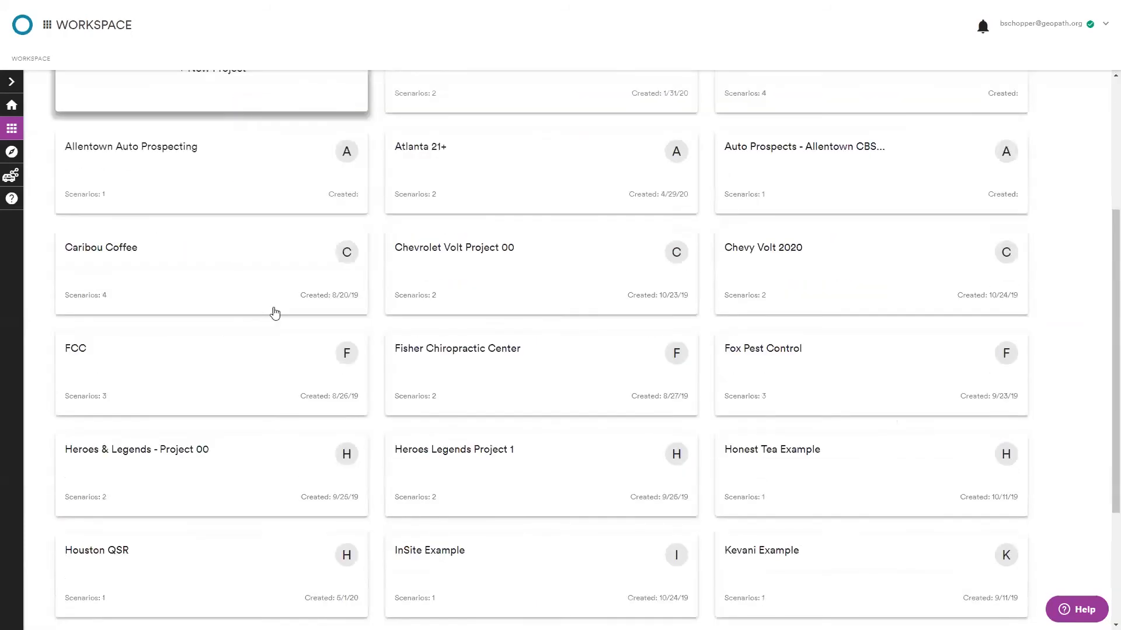
{"action": "scroll", "coordinate": [633, 394], "scroll_direction": "down", "scroll_amount": 2}
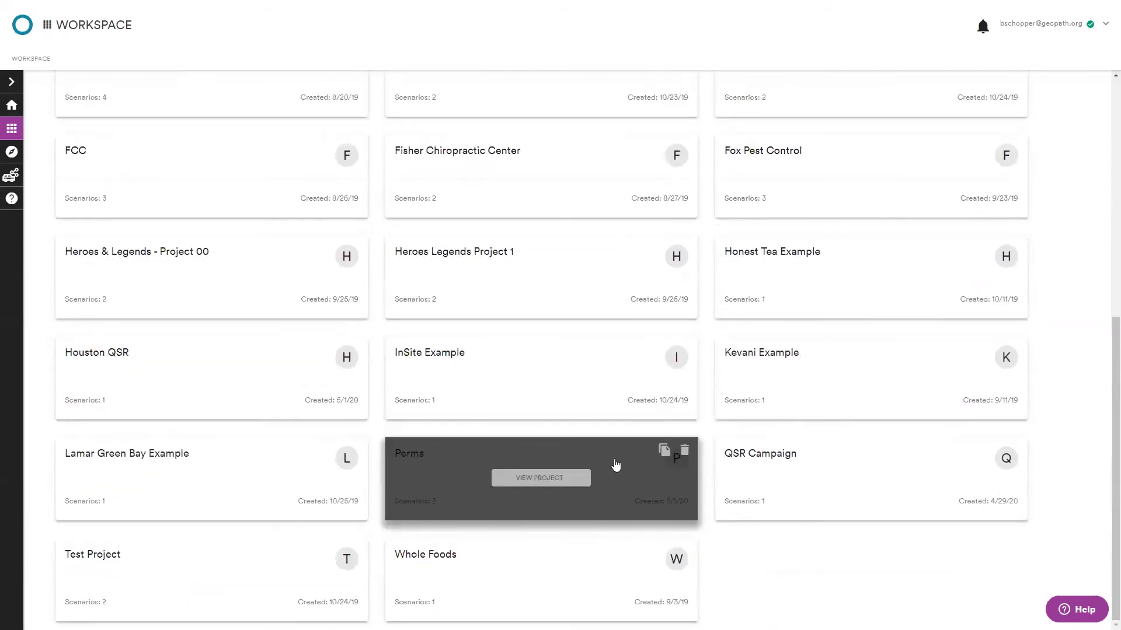
{"action": "left_click", "coordinate": [582, 477]}
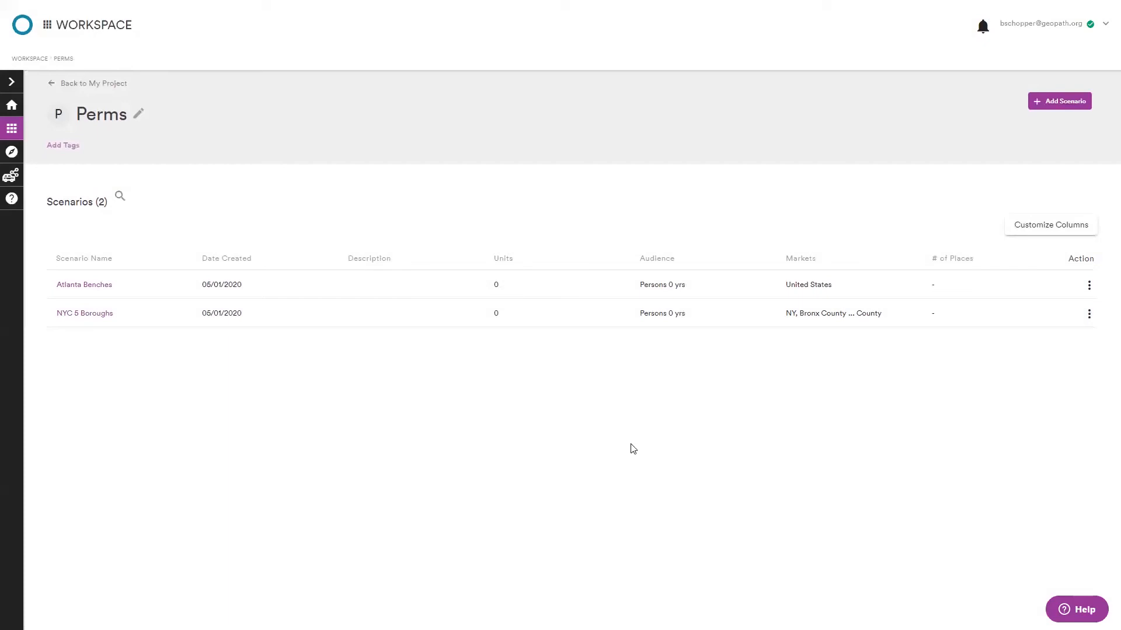
Open the NYC 5 Boroughs scenario and enlarge its Location card in layout editing mode, then finish editing.
{"action": "left_click", "coordinate": [71, 316]}
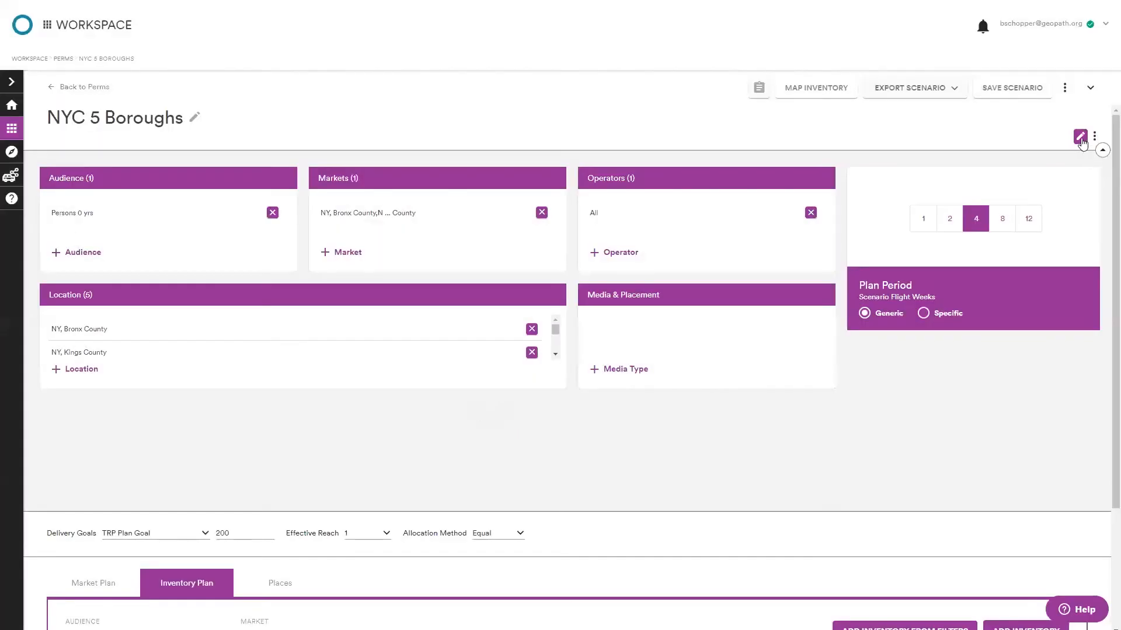
{"action": "left_click", "coordinate": [1078, 138]}
{"action": "left_click_drag", "start_coordinate": [557, 377], "coordinate": [566, 484]}
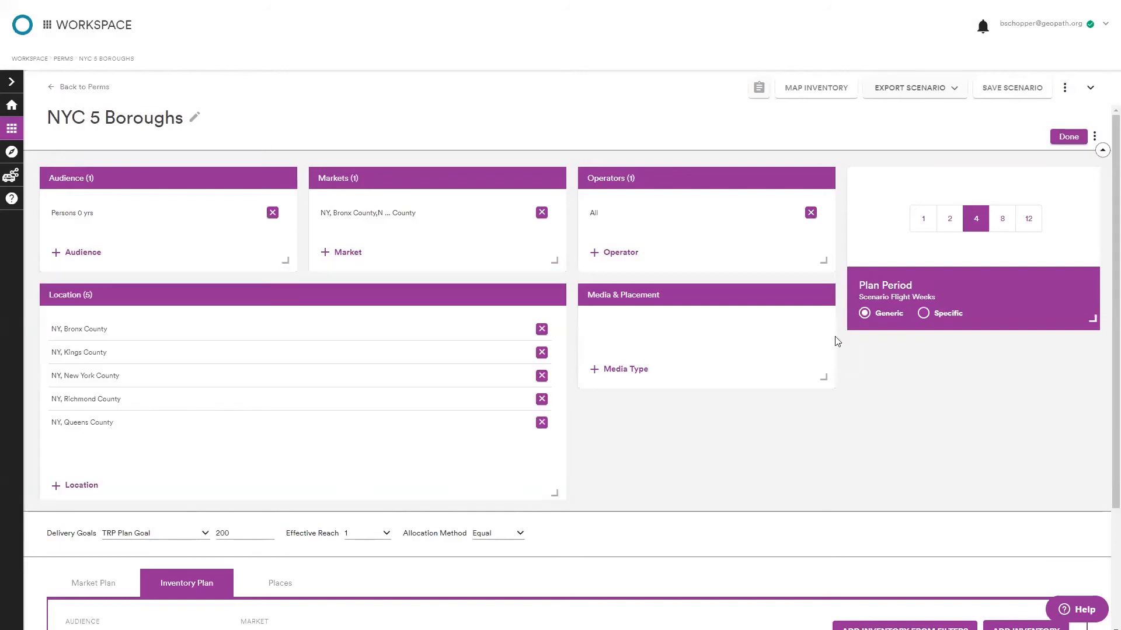
{"action": "left_click", "coordinate": [1067, 137]}
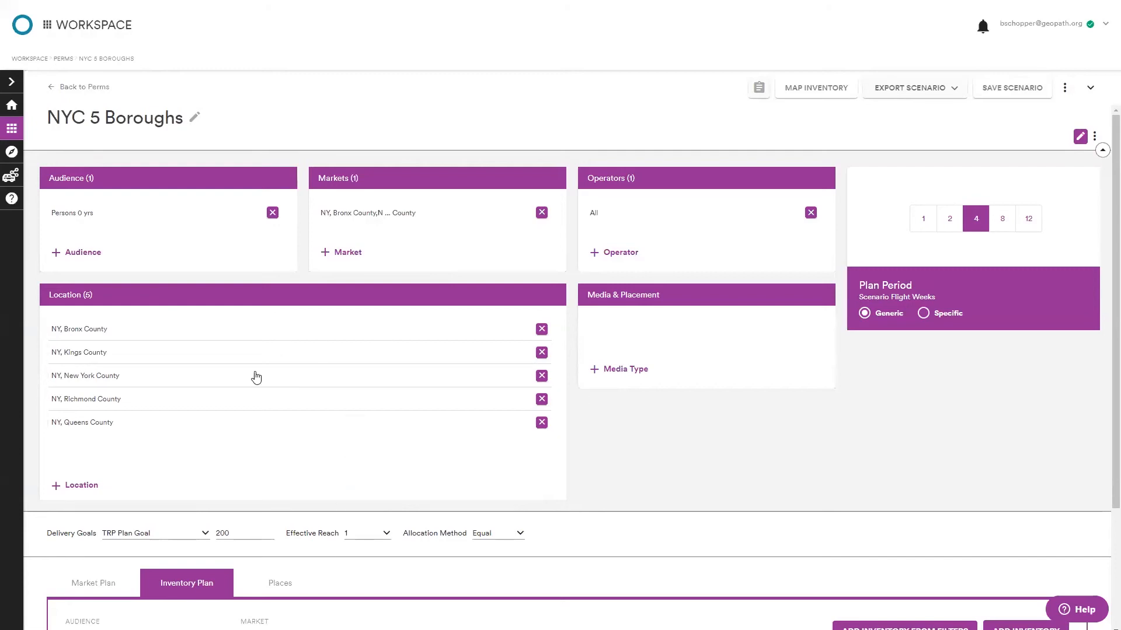
Return to the Perms project, discarding the scenario's unsaved changes.
{"action": "left_click", "coordinate": [93, 87]}
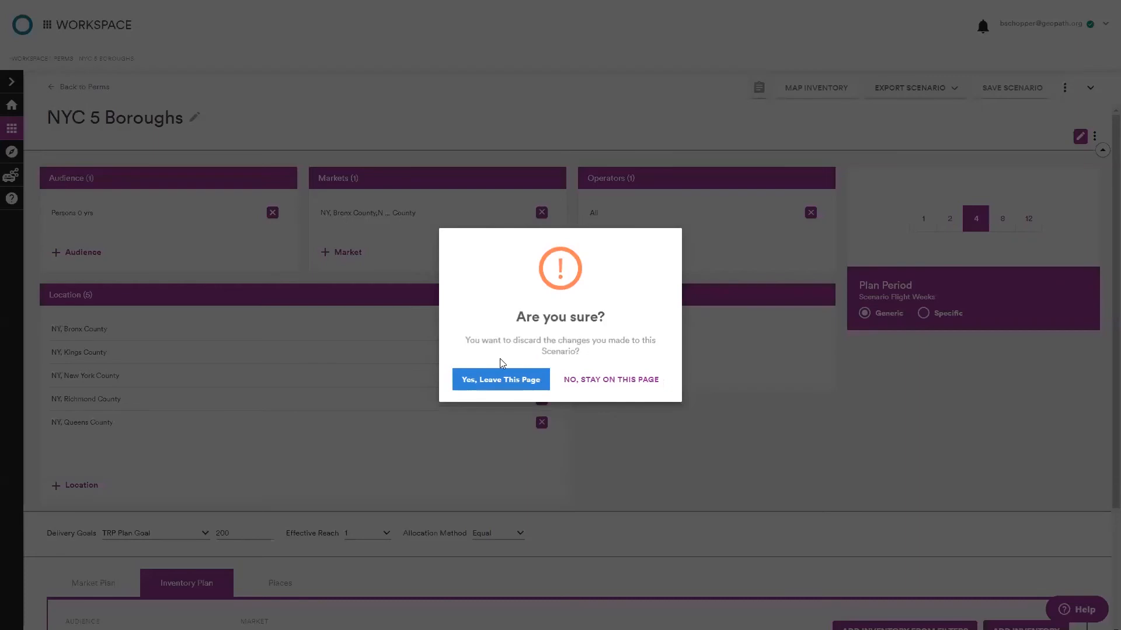
{"action": "left_click", "coordinate": [472, 381]}
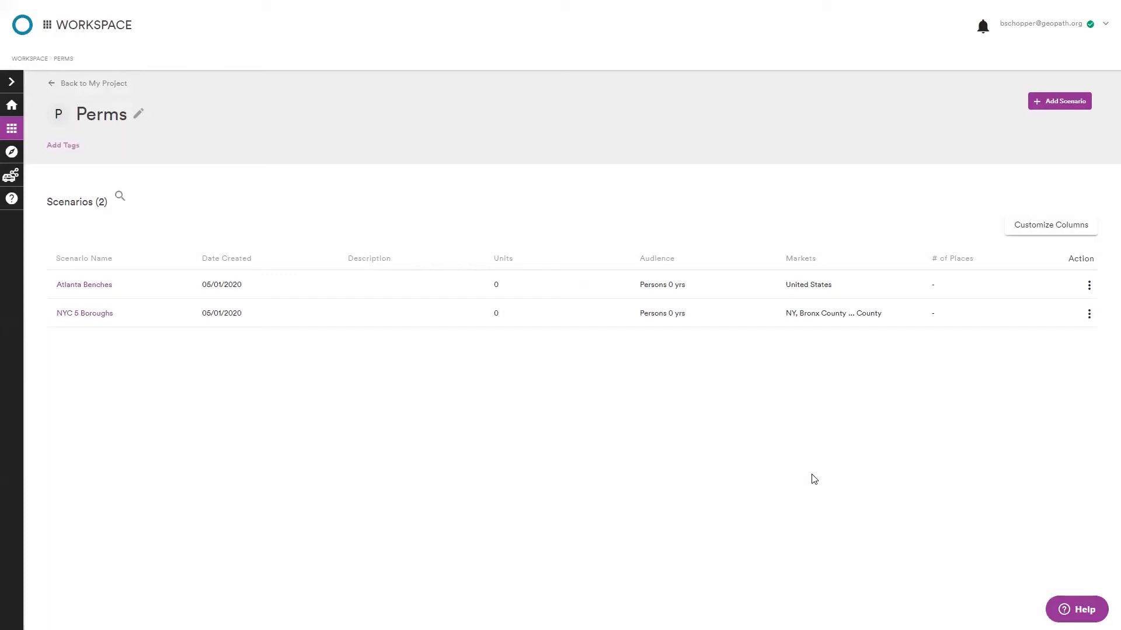
Open the scenario actions for NYC 5 Boroughs and Atlanta Benches, starting a duplicate and cancelling it.
{"action": "left_click", "coordinate": [1090, 316]}
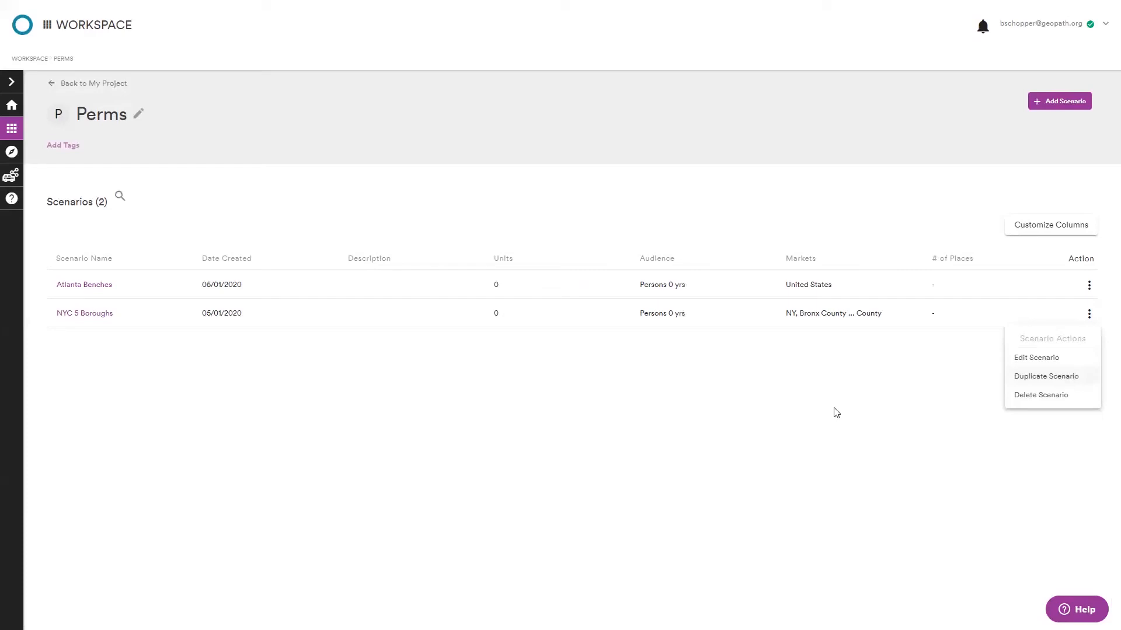
{"action": "left_click", "coordinate": [754, 459]}
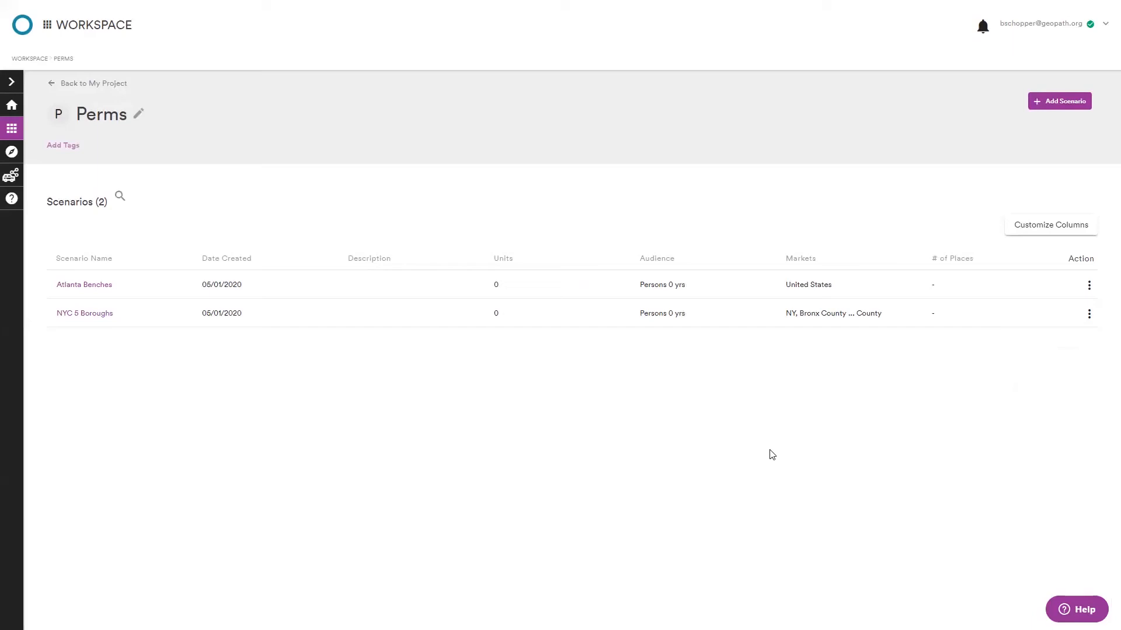
{"action": "left_click", "coordinate": [1089, 314]}
{"action": "left_click", "coordinate": [1036, 379]}
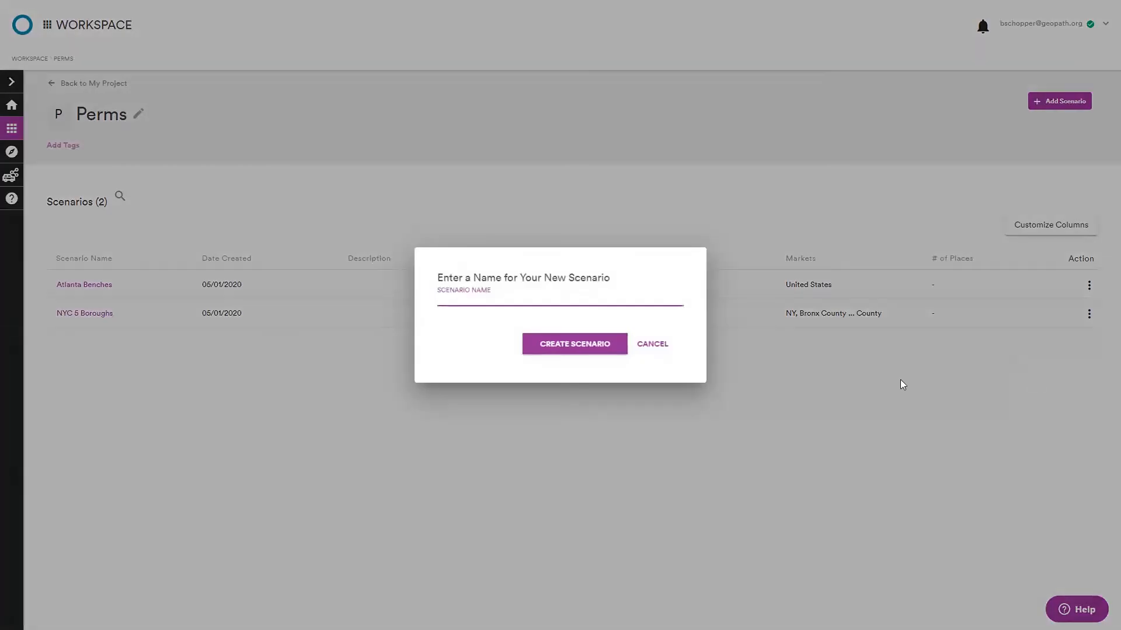
{"action": "left_click", "coordinate": [655, 349]}
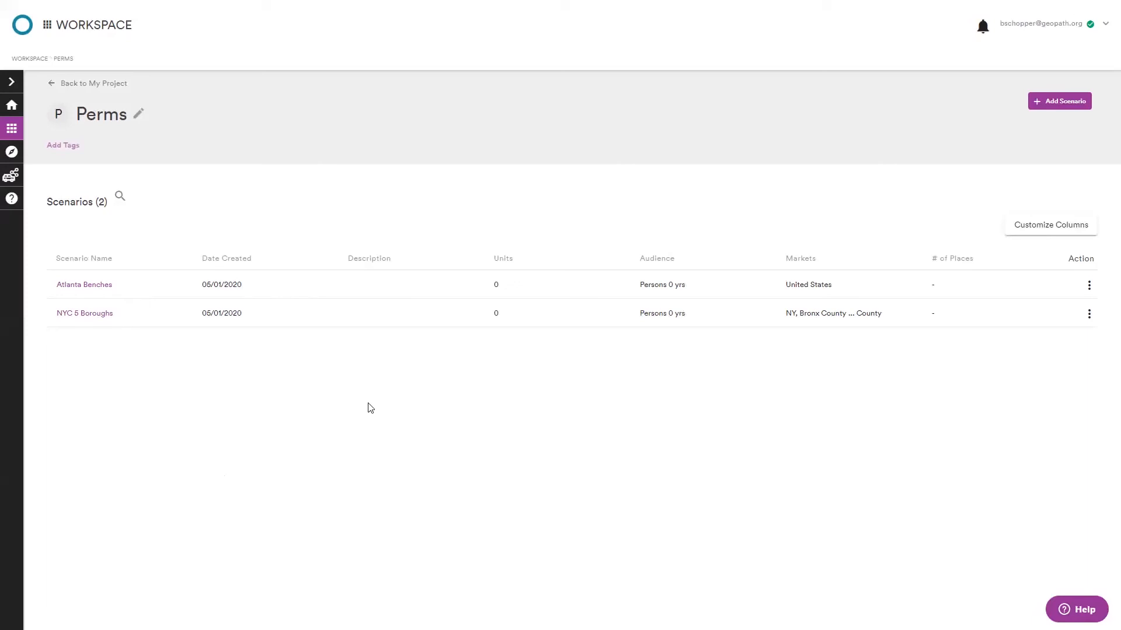
{"action": "left_click", "coordinate": [1091, 282]}
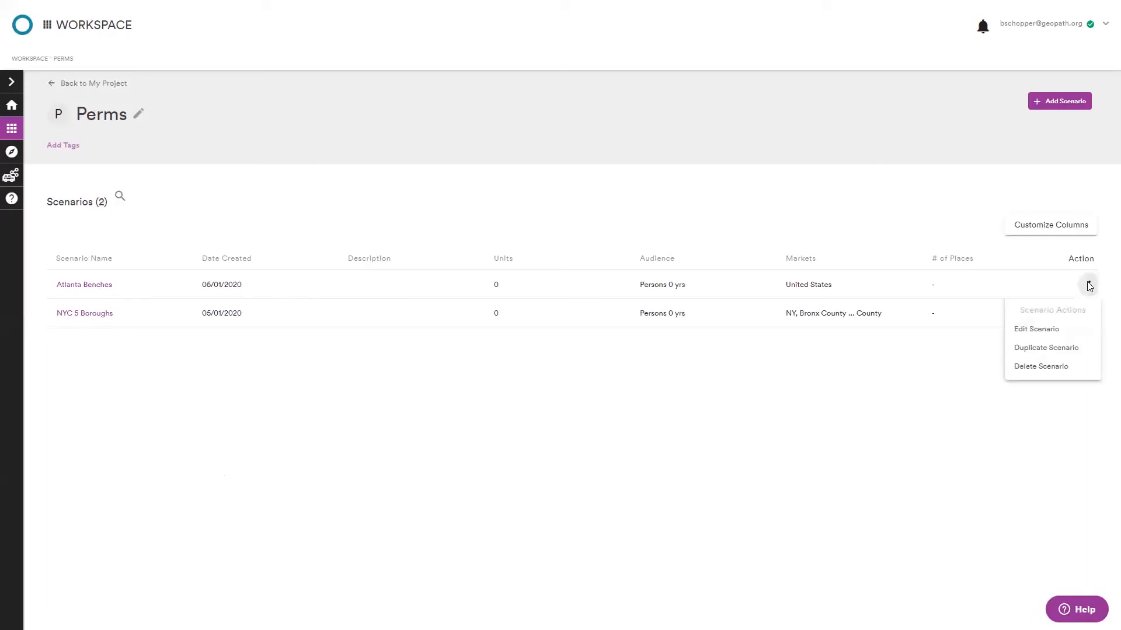
{"action": "left_click", "coordinate": [906, 403]}
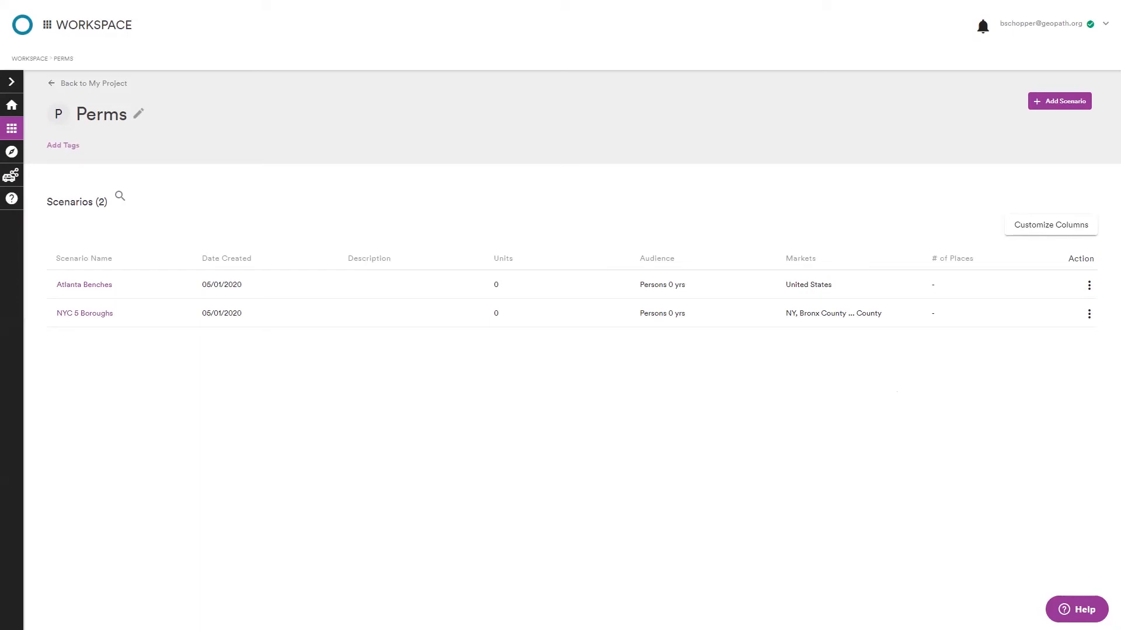
Open Explore and switch to the Population Library map of the geography set.
{"action": "left_click", "coordinate": [11, 153]}
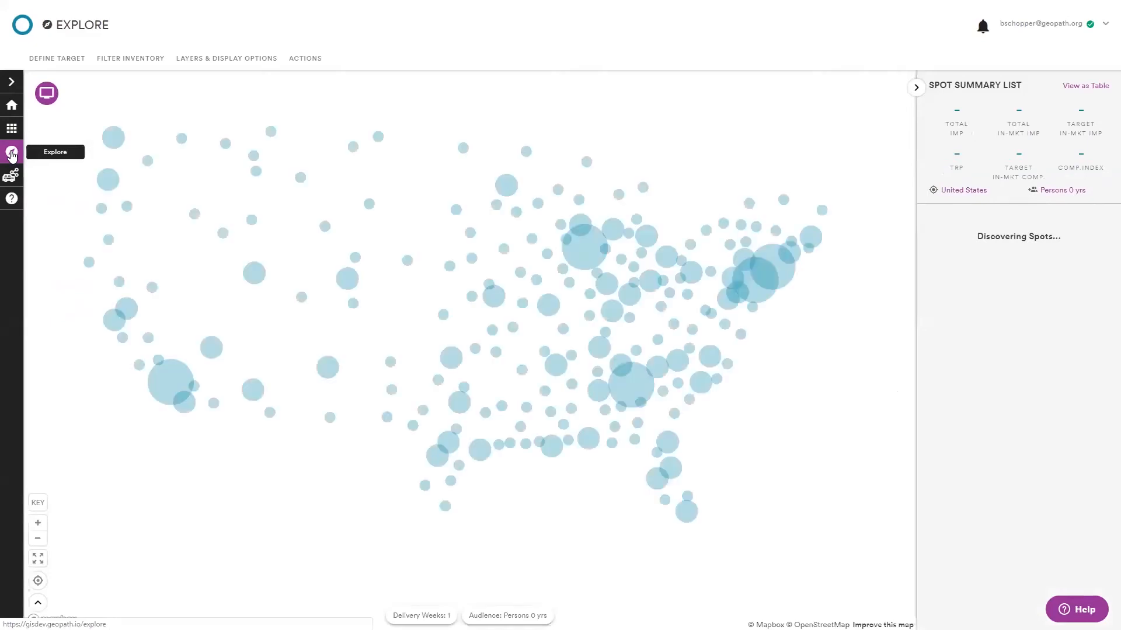
{"action": "left_click", "coordinate": [47, 94]}
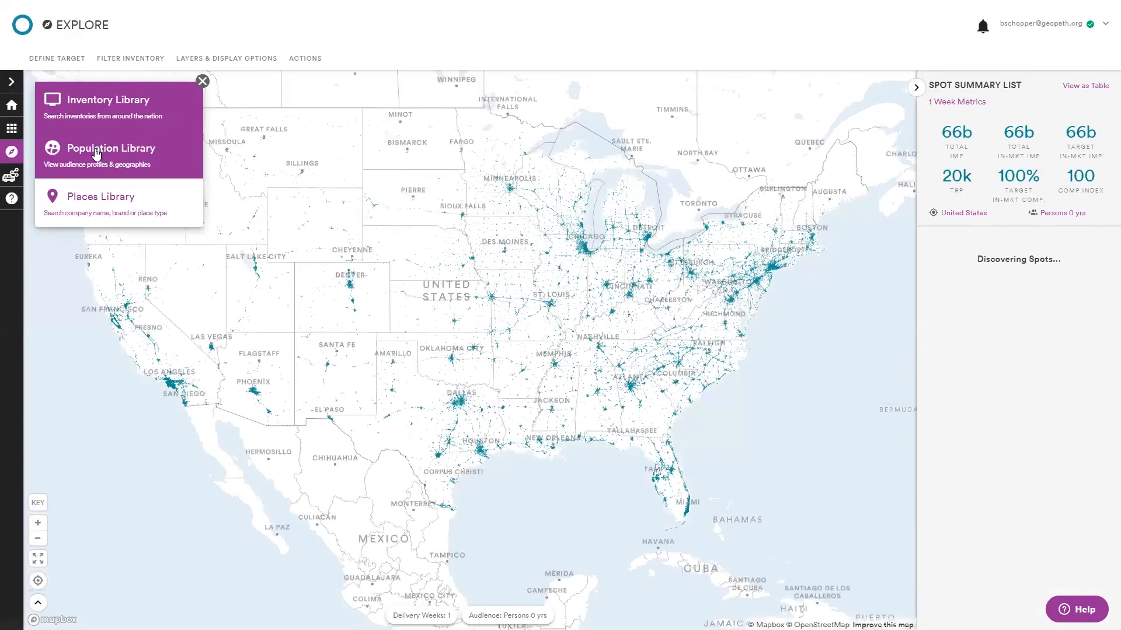
{"action": "left_click", "coordinate": [98, 151]}
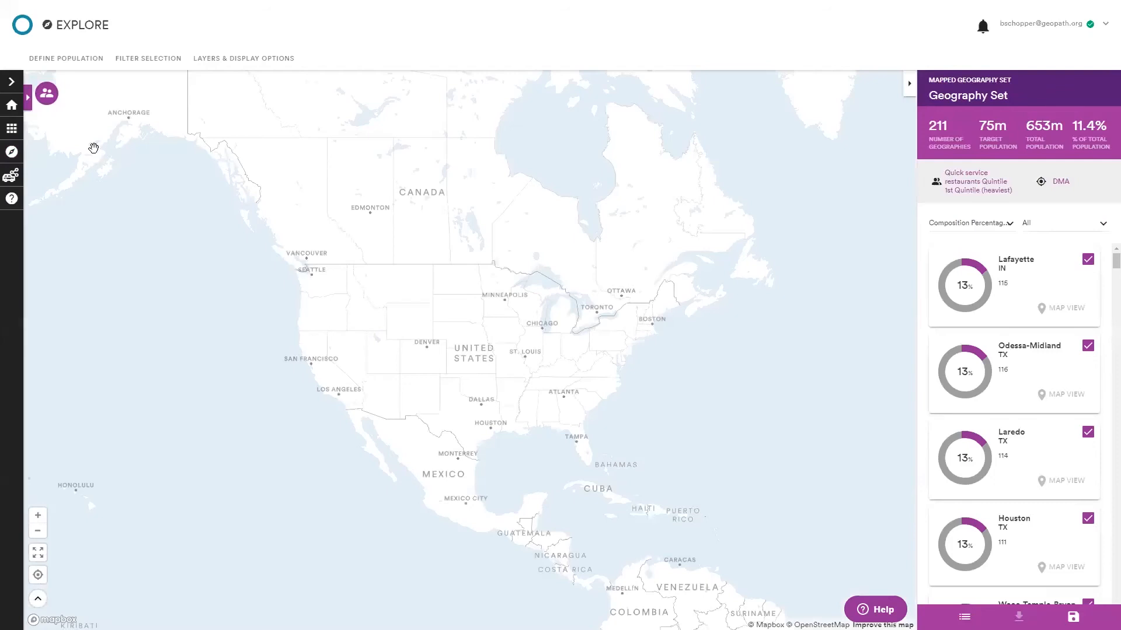
{"action": "scroll", "coordinate": [561, 333], "scroll_direction": "up", "scroll_amount": 1}
{"action": "scroll", "coordinate": [561, 332], "scroll_direction": "up", "scroll_amount": 1}
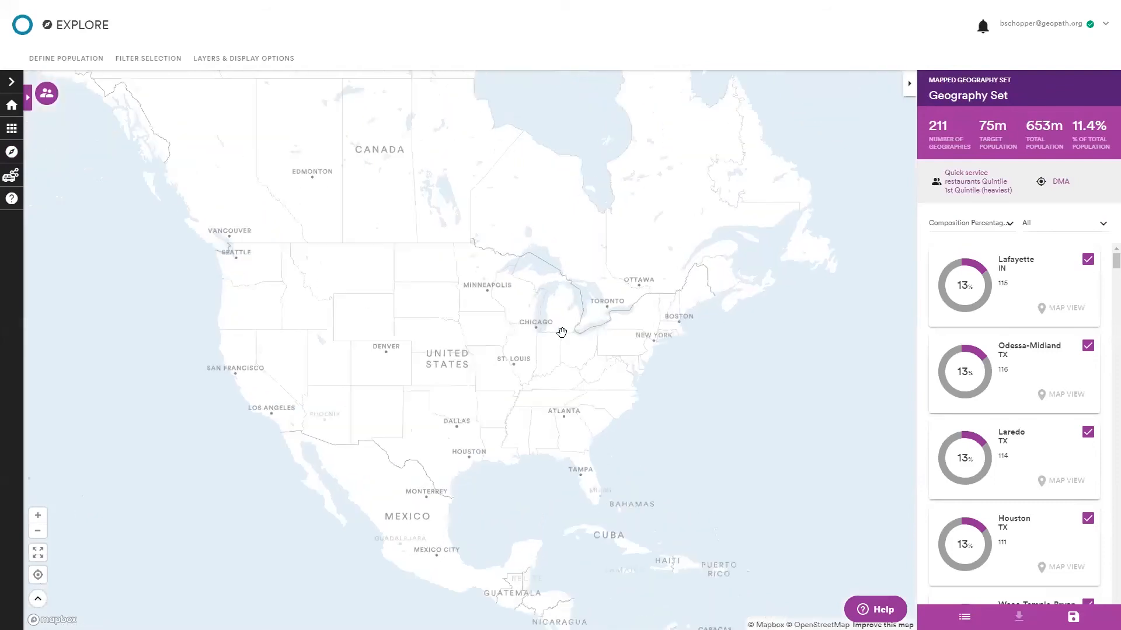
{"action": "scroll", "coordinate": [548, 356], "scroll_direction": "up", "scroll_amount": 1}
{"action": "scroll", "coordinate": [530, 375], "scroll_direction": "up", "scroll_amount": 1}
{"action": "scroll", "coordinate": [536, 370], "scroll_direction": "up", "scroll_amount": 1}
{"action": "scroll", "coordinate": [536, 370], "scroll_direction": "up", "scroll_amount": 1}
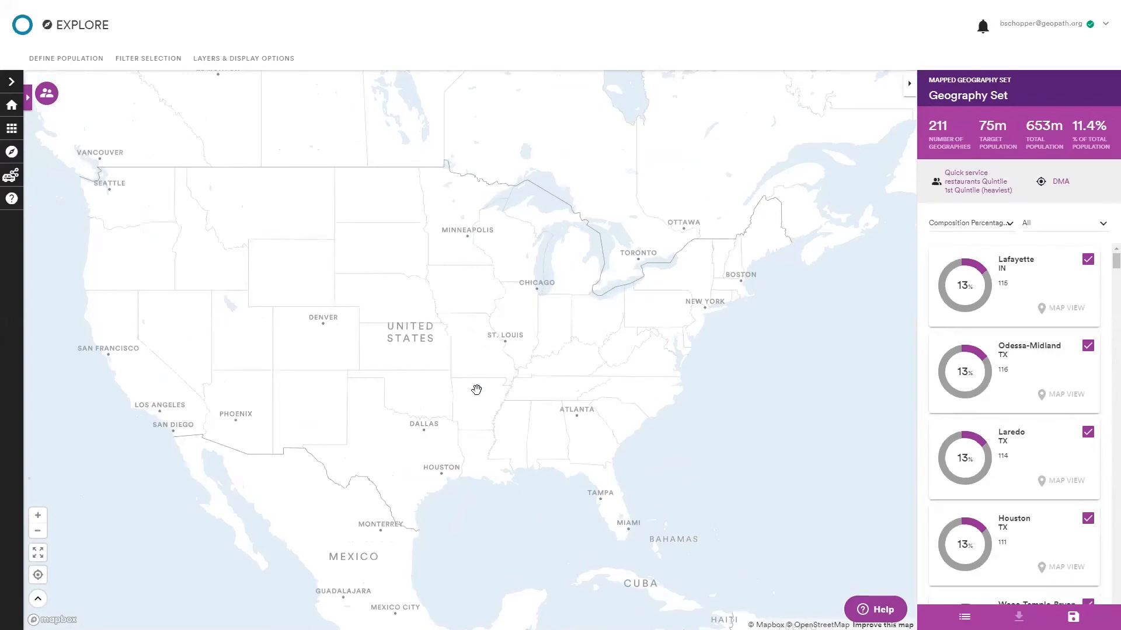
{"action": "left_click_drag", "start_coordinate": [463, 393], "coordinate": [467, 400]}
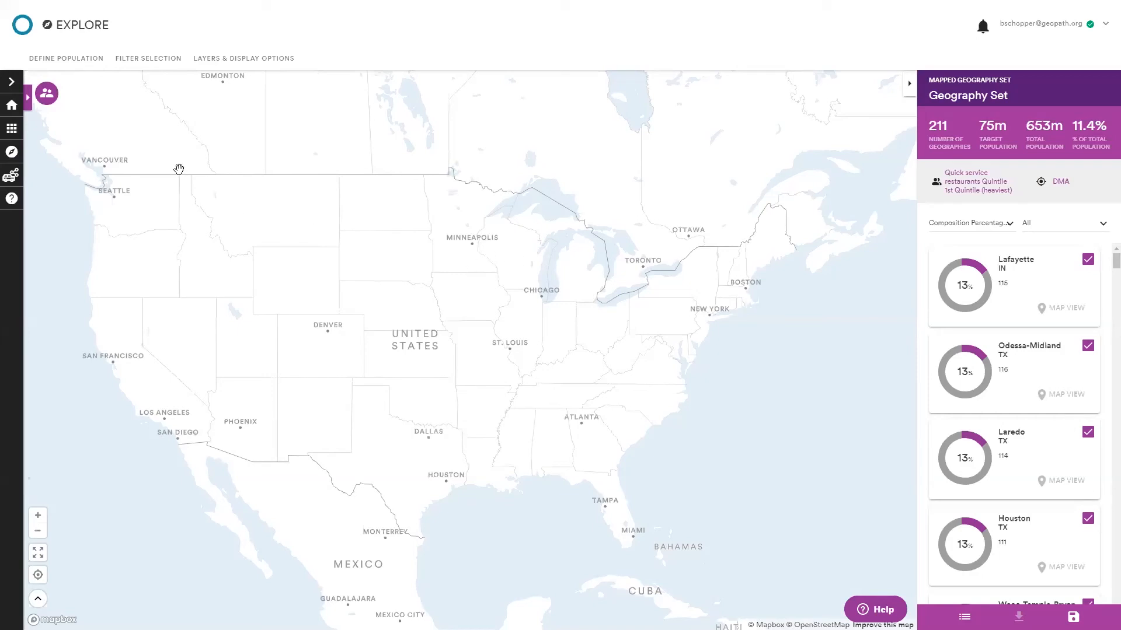
Switch to the Inventory Library and then back to the Population Library.
{"action": "left_click", "coordinate": [50, 101]}
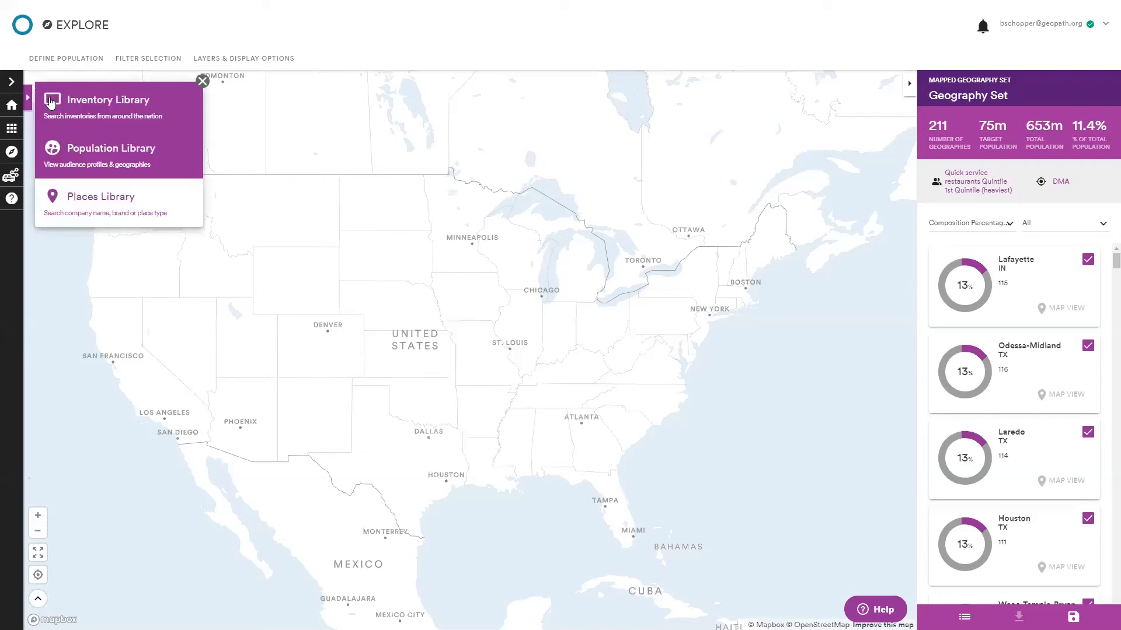
{"action": "left_click", "coordinate": [124, 104]}
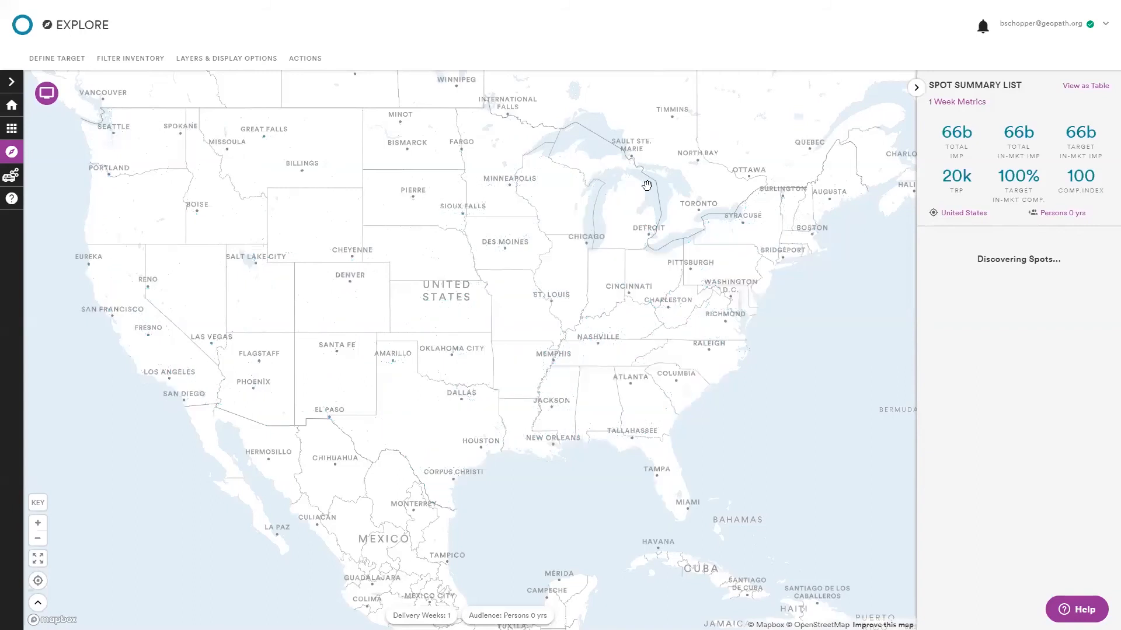
{"action": "left_click", "coordinate": [51, 102]}
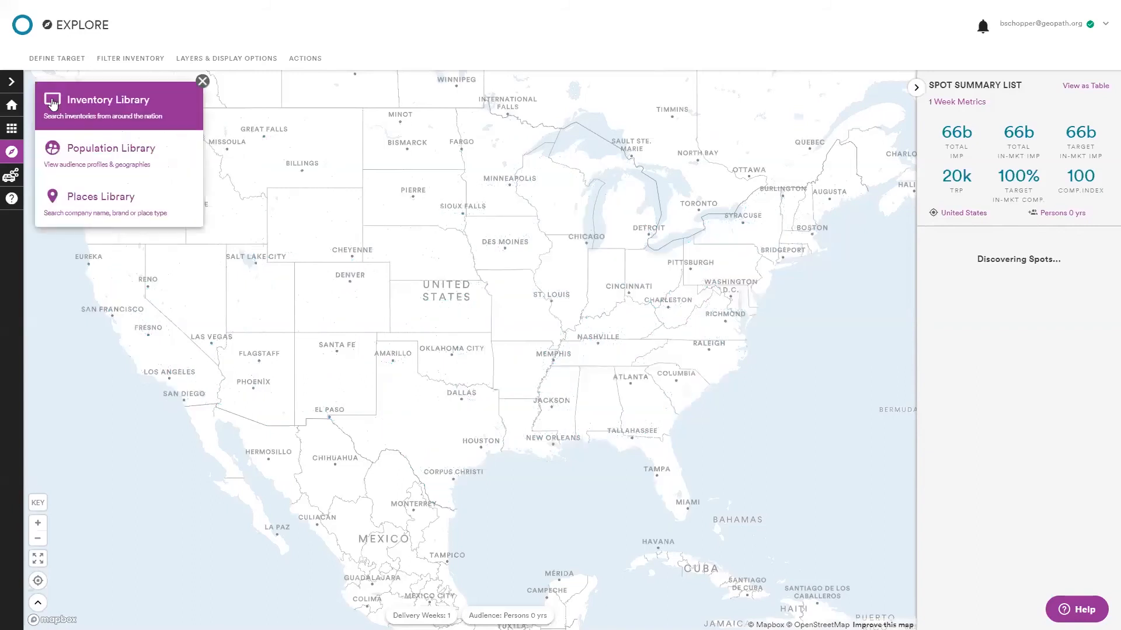
{"action": "left_click", "coordinate": [128, 166]}
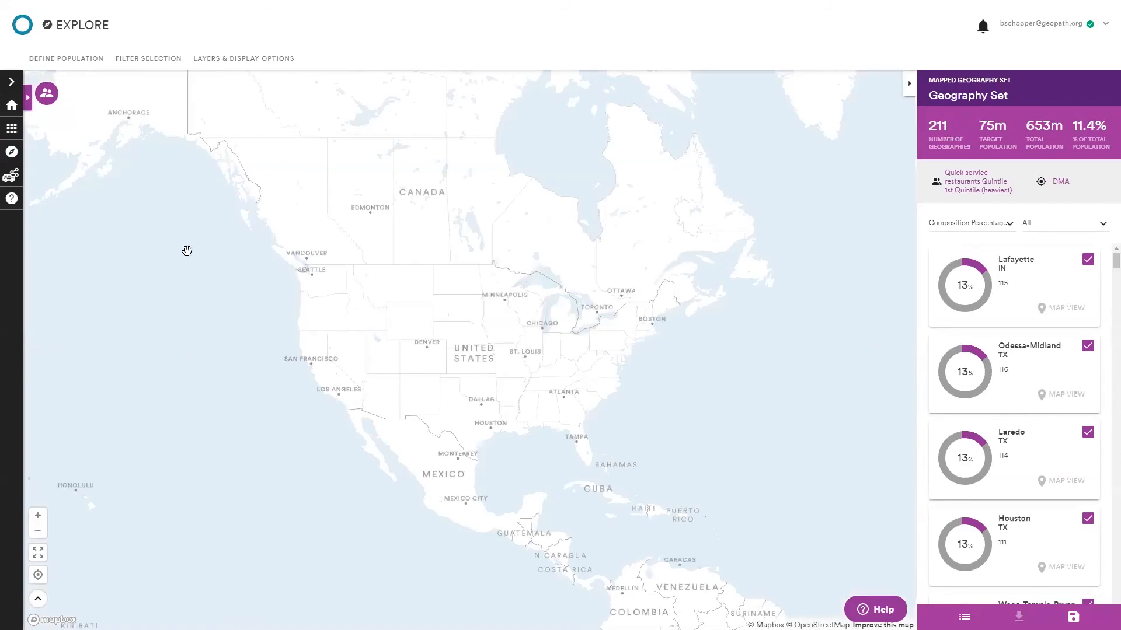
{"action": "scroll", "coordinate": [533, 383], "scroll_direction": "up", "scroll_amount": 5}
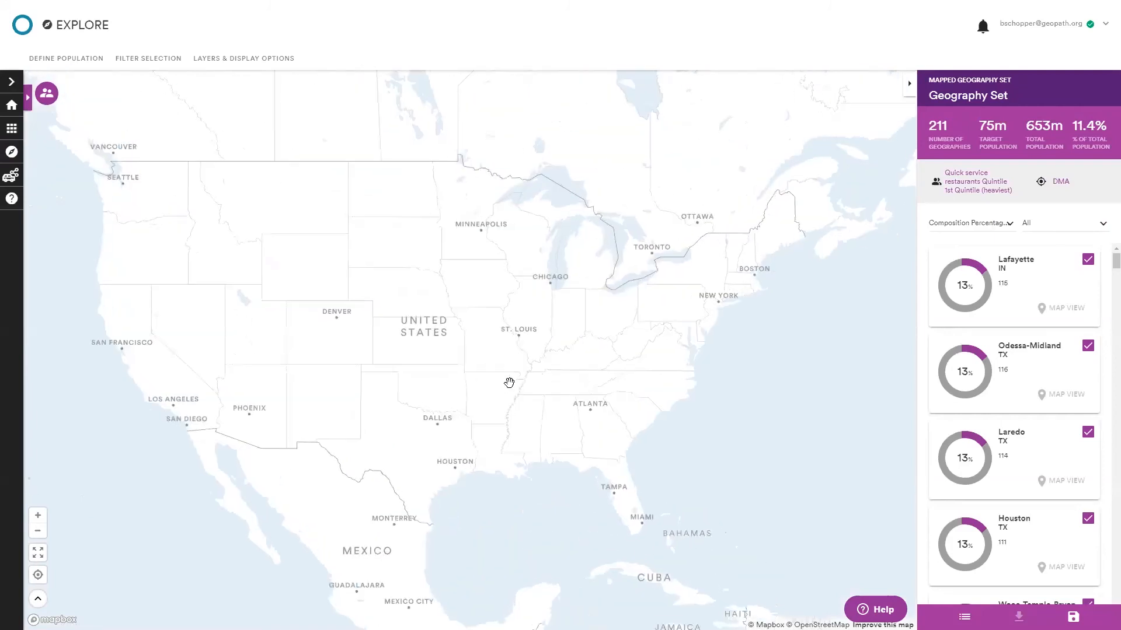
{"action": "left_click_drag", "start_coordinate": [483, 373], "coordinate": [491, 377]}
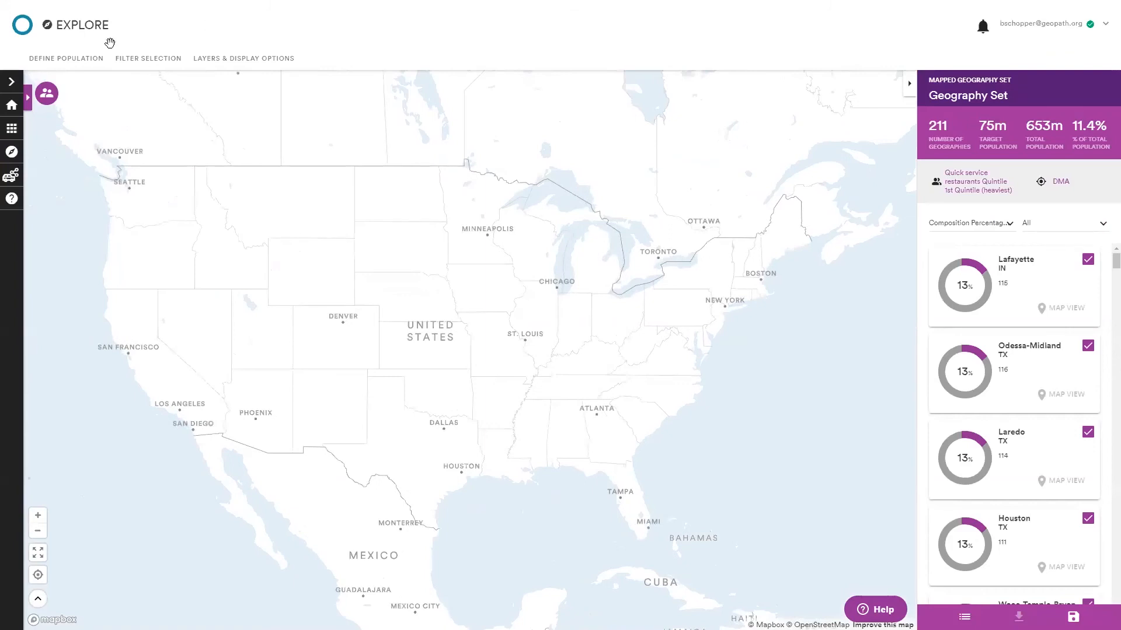
Open the population definition panel and set Define By to County.
{"action": "left_click", "coordinate": [145, 64]}
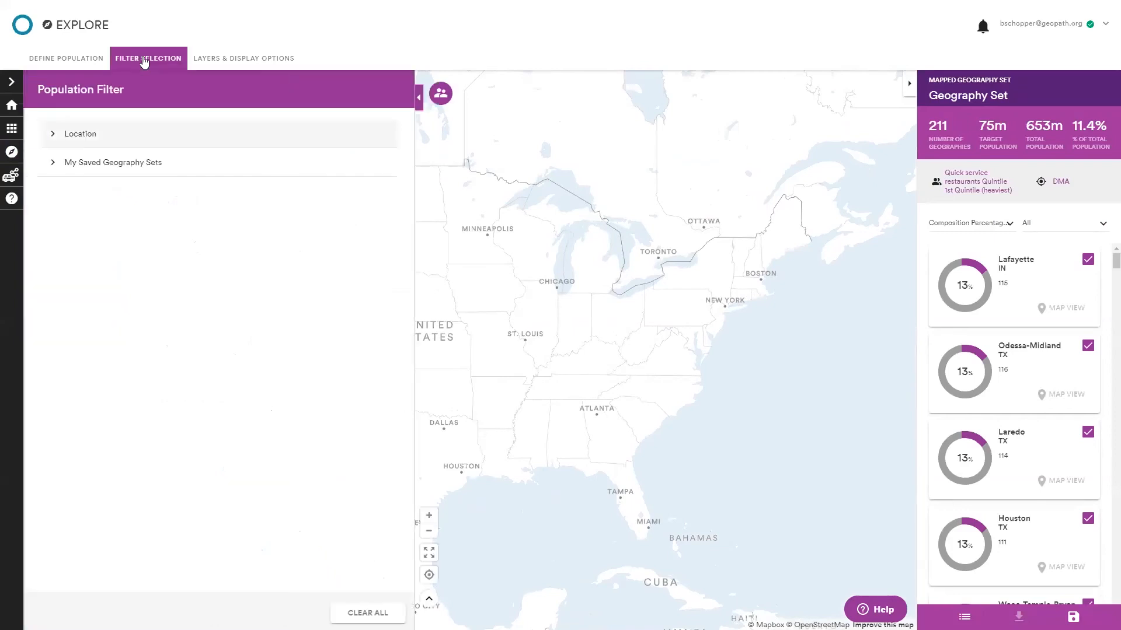
{"action": "left_click", "coordinate": [148, 63]}
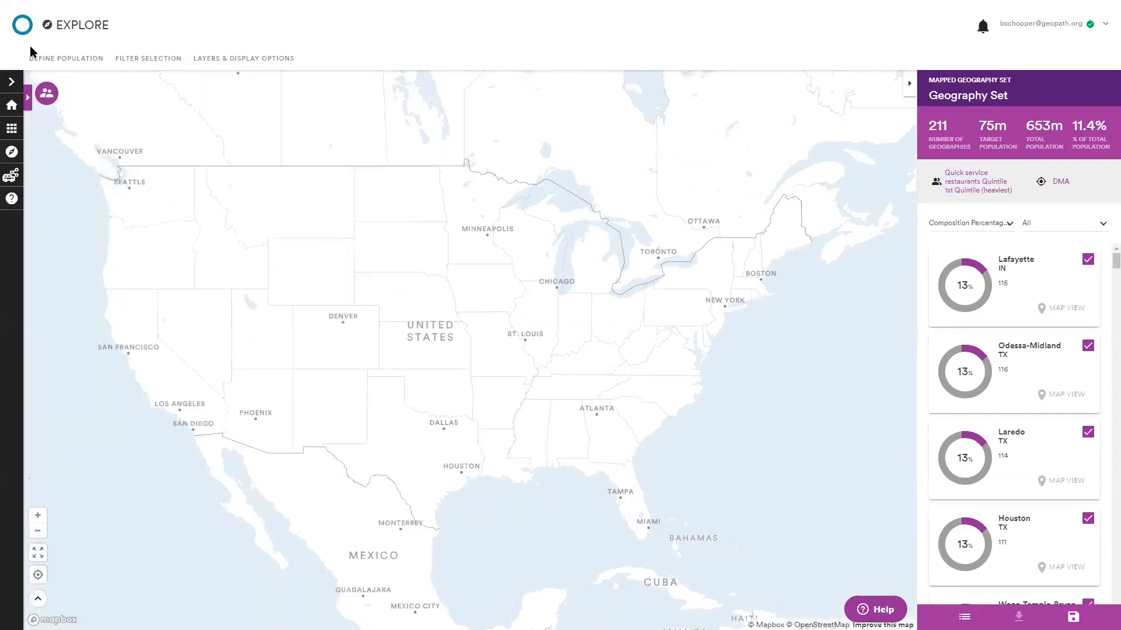
{"action": "left_click", "coordinate": [70, 62]}
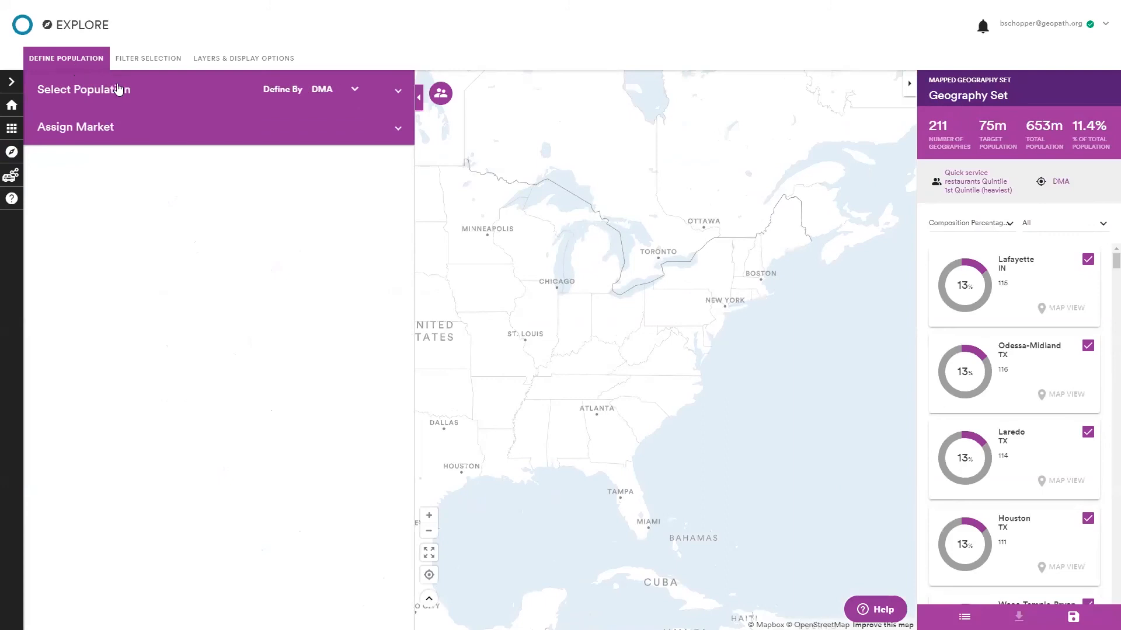
{"action": "left_click", "coordinate": [353, 93]}
{"action": "left_click", "coordinate": [344, 87]}
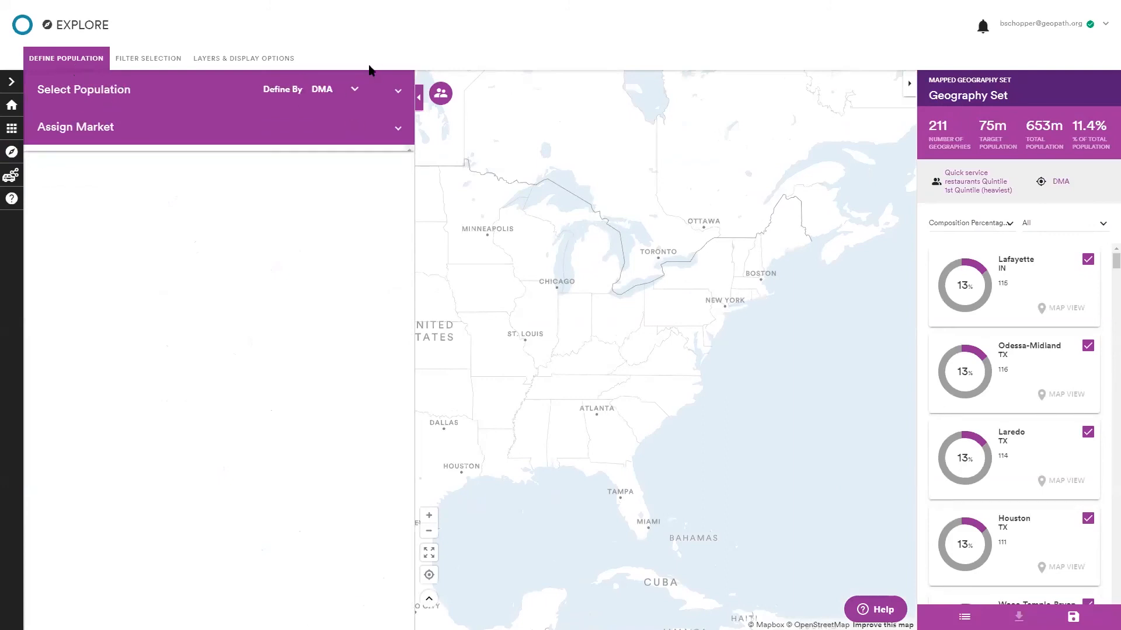
{"action": "left_click", "coordinate": [352, 98]}
{"action": "left_click", "coordinate": [350, 142]}
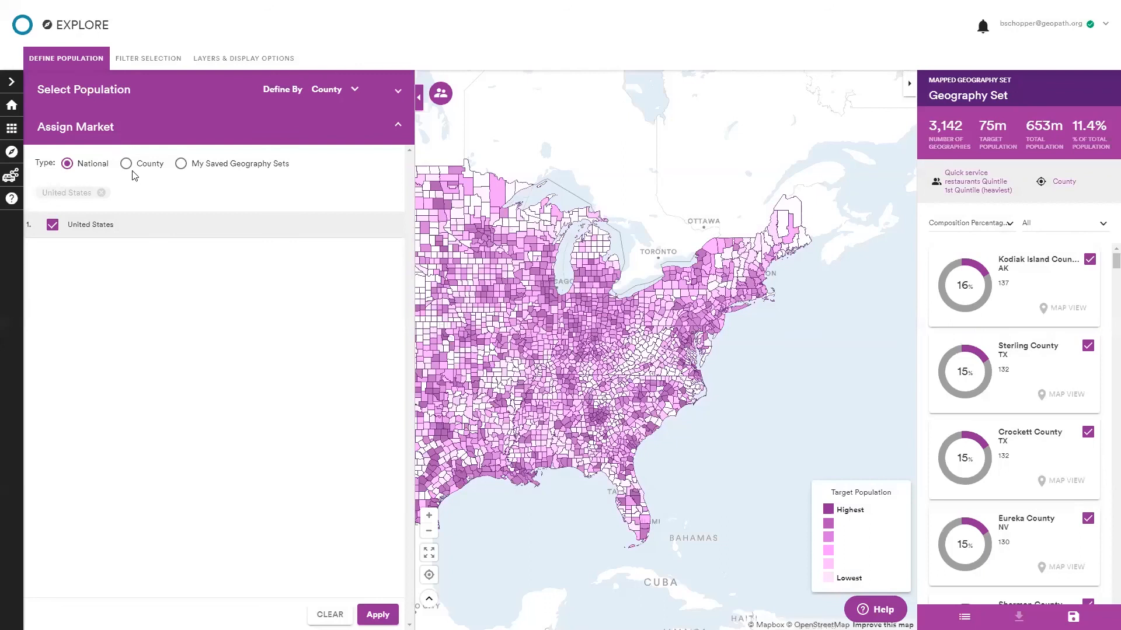
Switch the market type to County and search the markets for ct,.
{"action": "left_click", "coordinate": [126, 165]}
{"action": "left_click", "coordinate": [109, 200]}
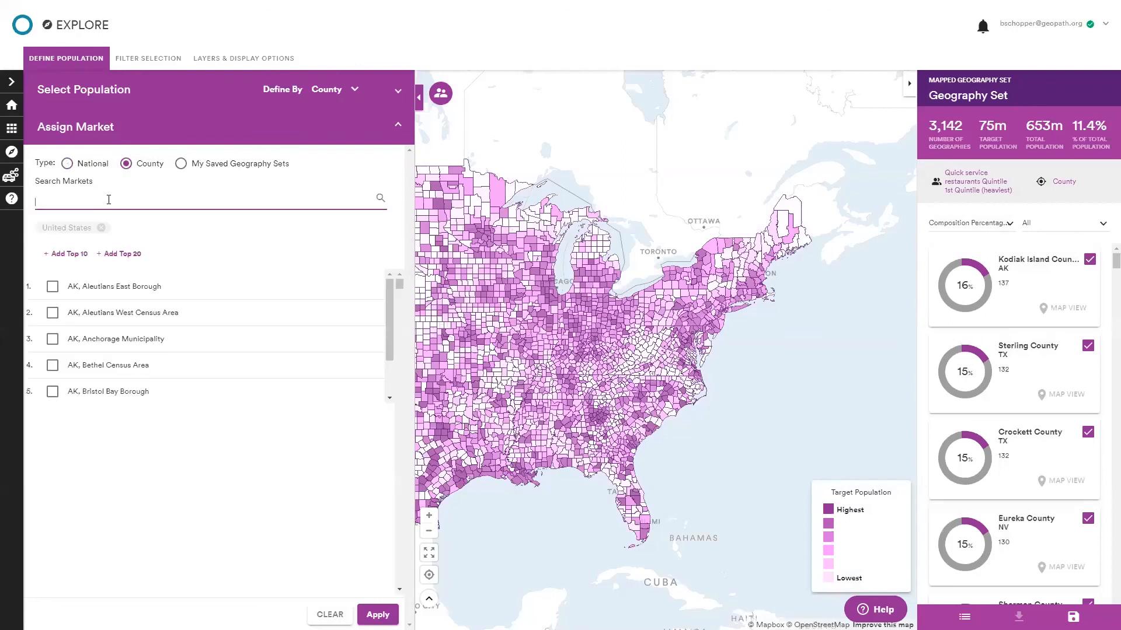
{"action": "type", "text": "ct,"}
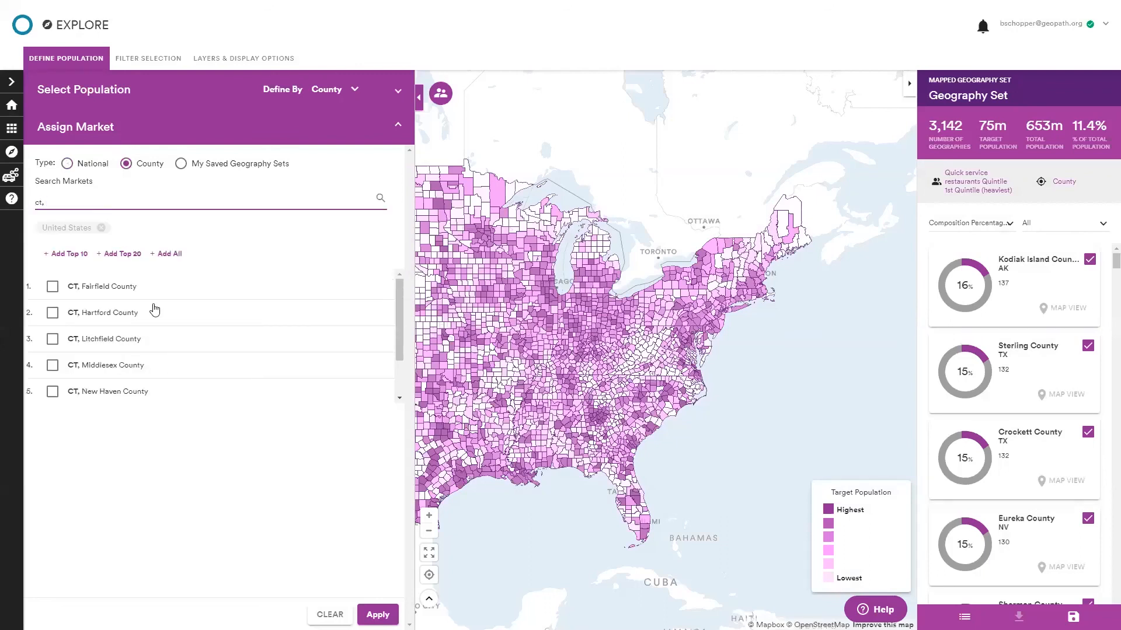
{"action": "scroll", "coordinate": [143, 373], "scroll_direction": "down", "scroll_amount": 2}
{"action": "scroll", "coordinate": [146, 365], "scroll_direction": "up", "scroll_amount": 2}
{"action": "scroll", "coordinate": [193, 359], "scroll_direction": "down", "scroll_amount": 2}
{"action": "scroll", "coordinate": [194, 353], "scroll_direction": "up", "scroll_amount": 2}
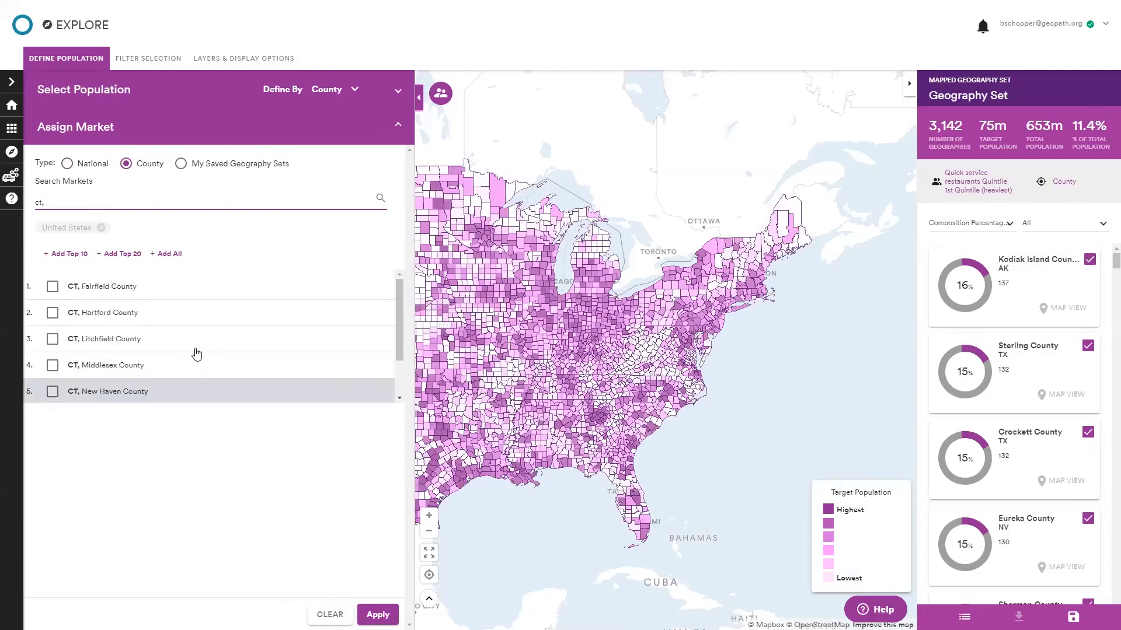
Assign the saved geography set Top 3 CT Counties - Online Groceries as the market and apply it.
{"action": "left_click", "coordinate": [248, 166]}
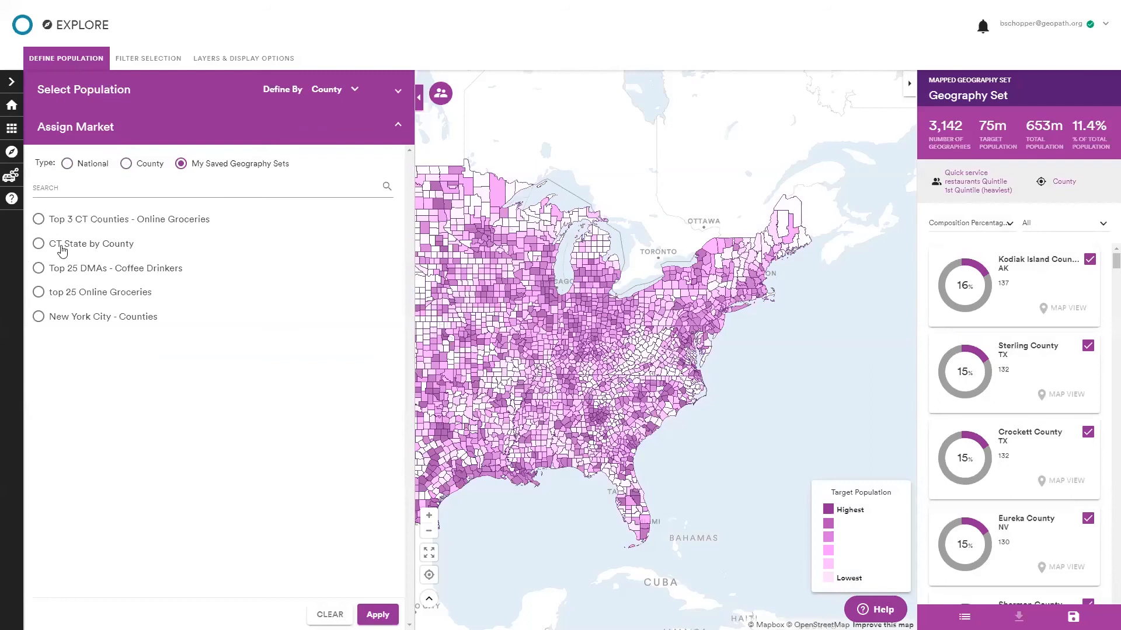
{"action": "left_click", "coordinate": [141, 227]}
{"action": "left_click", "coordinate": [377, 616]}
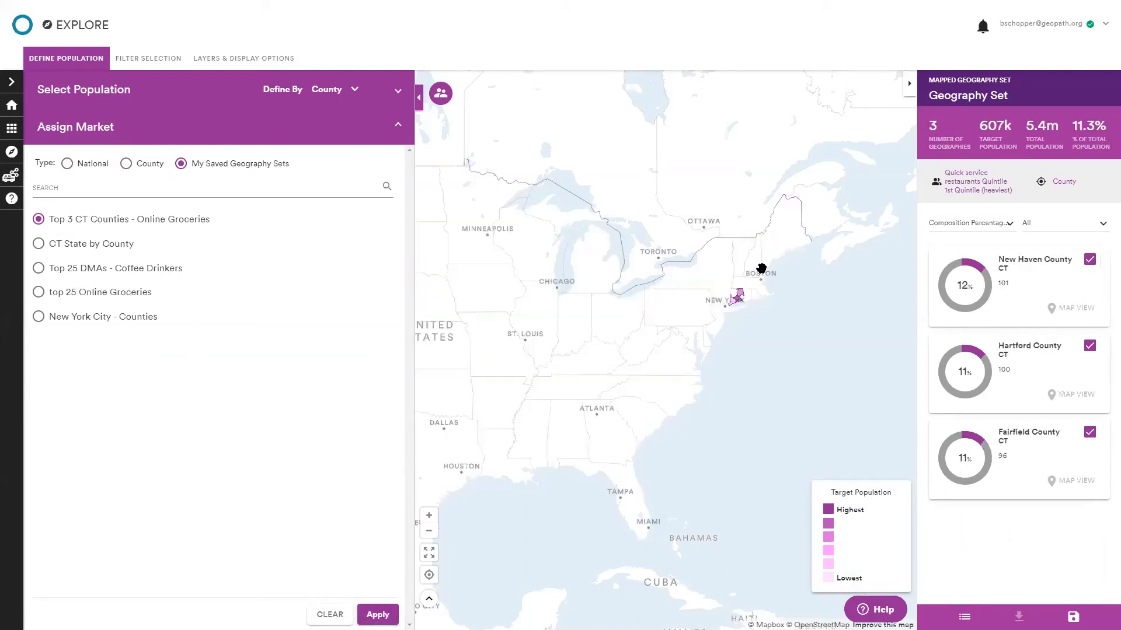
Set the population to the consumer profile Items bought on the Internet past 12 mo Groceries, candy, other food items and apply it.
{"action": "scroll", "coordinate": [741, 301], "scroll_direction": "up", "scroll_amount": 3}
{"action": "scroll", "coordinate": [730, 313], "scroll_direction": "up", "scroll_amount": 3}
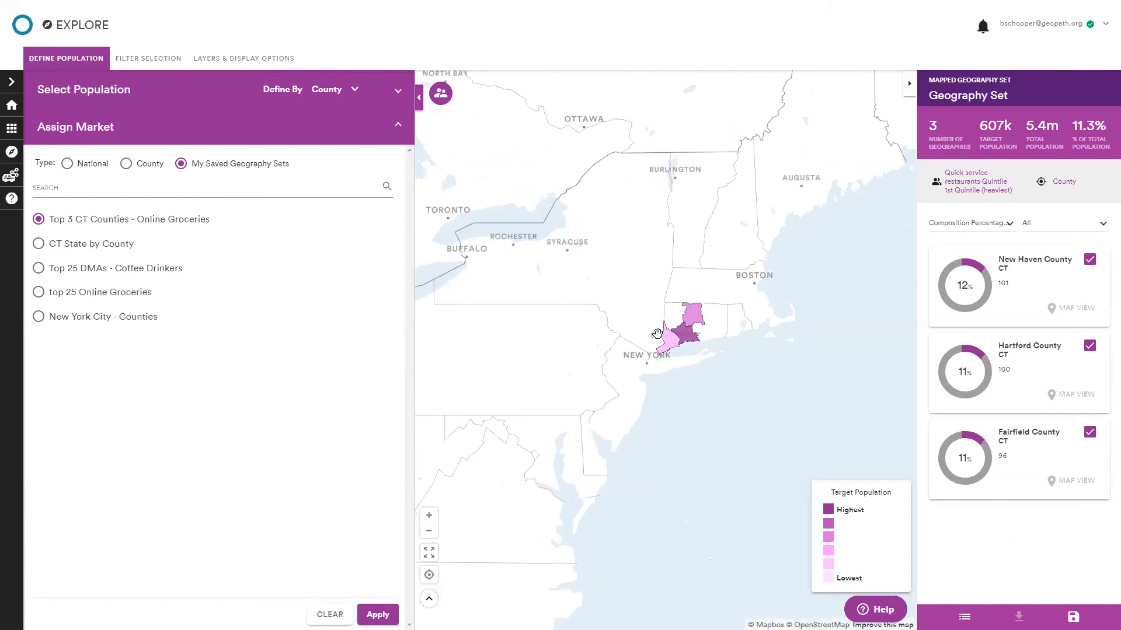
{"action": "scroll", "coordinate": [658, 326], "scroll_direction": "up", "scroll_amount": 2}
{"action": "left_click", "coordinate": [137, 93]}
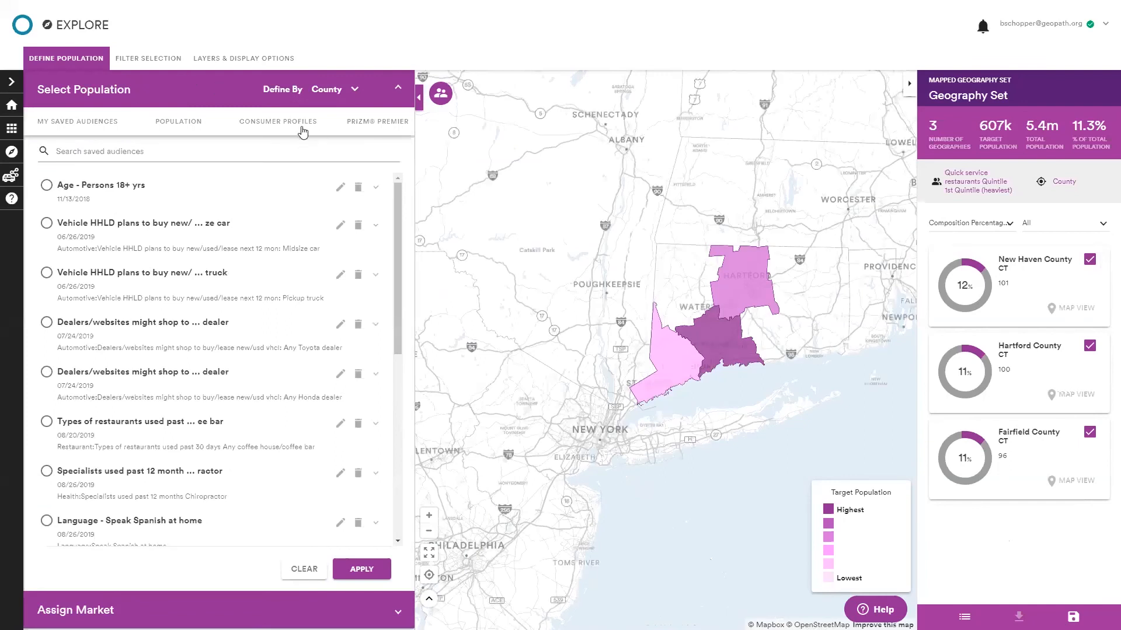
{"action": "left_click", "coordinate": [302, 130]}
{"action": "left_click", "coordinate": [258, 183]}
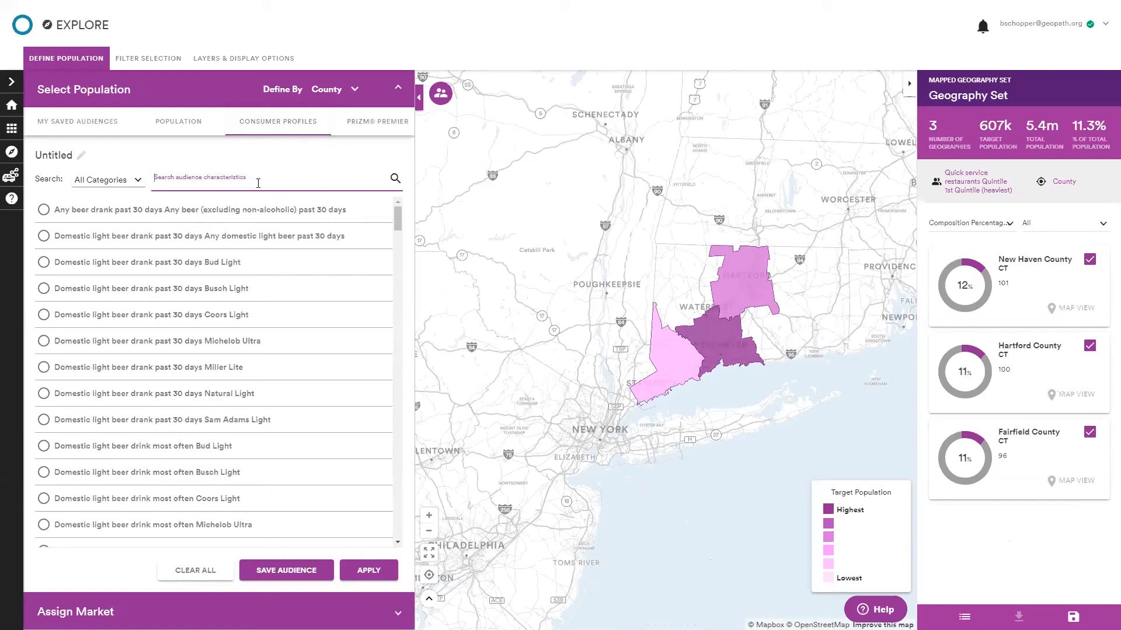
{"action": "type", "text": "greo"}
{"action": "key", "text": "BackSpace"}
{"action": "key", "text": "BackSpace"}
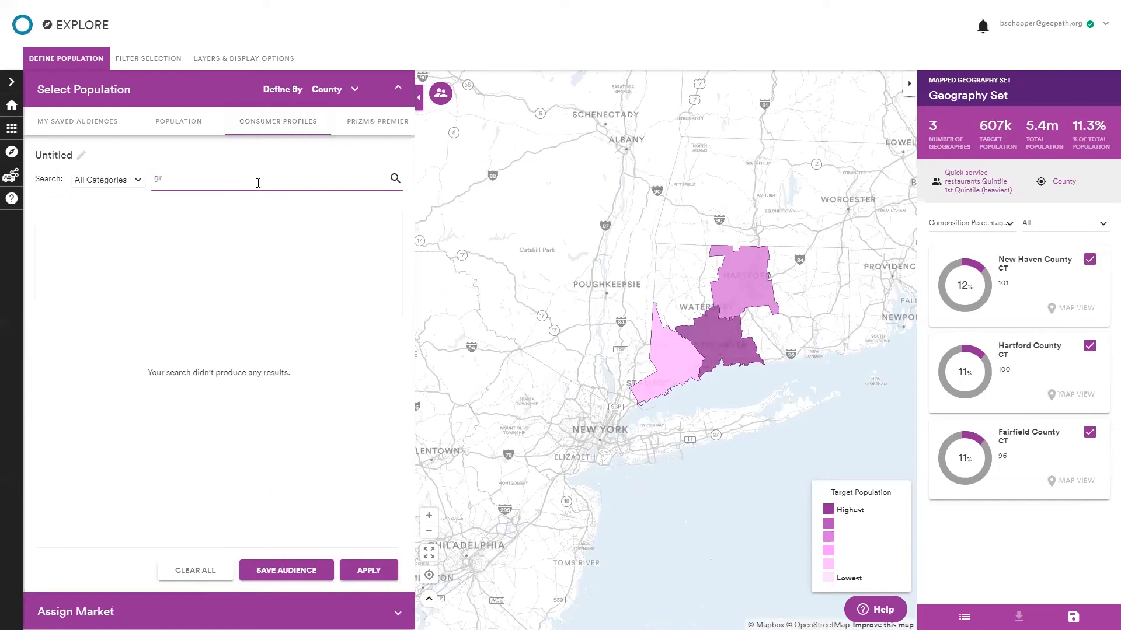
{"action": "type", "text": "oceries"}
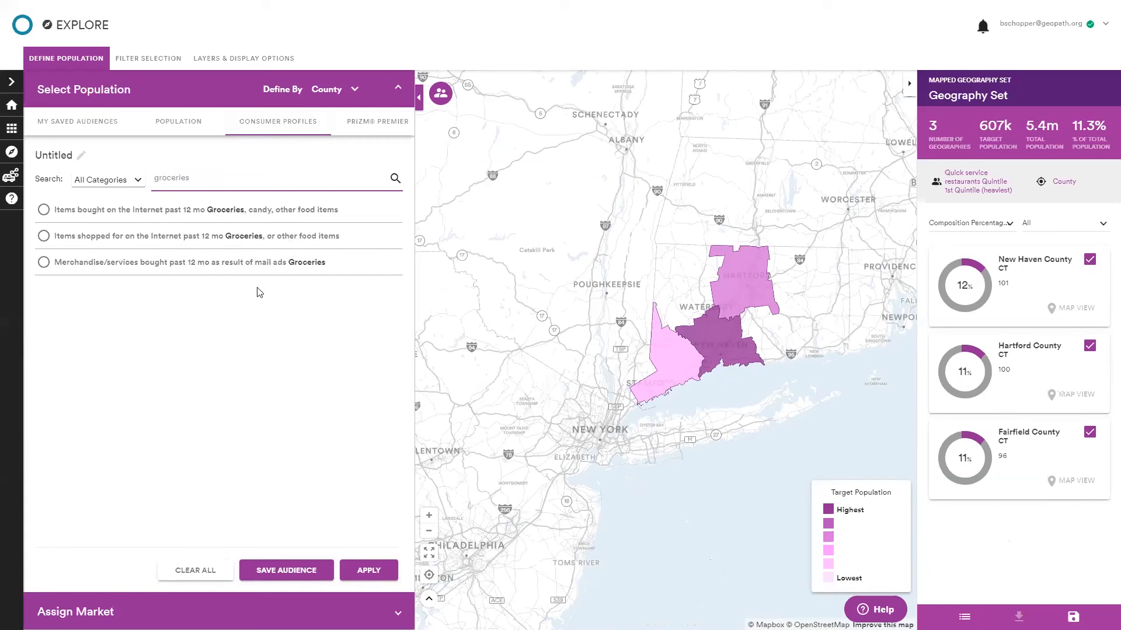
{"action": "left_click", "coordinate": [235, 214]}
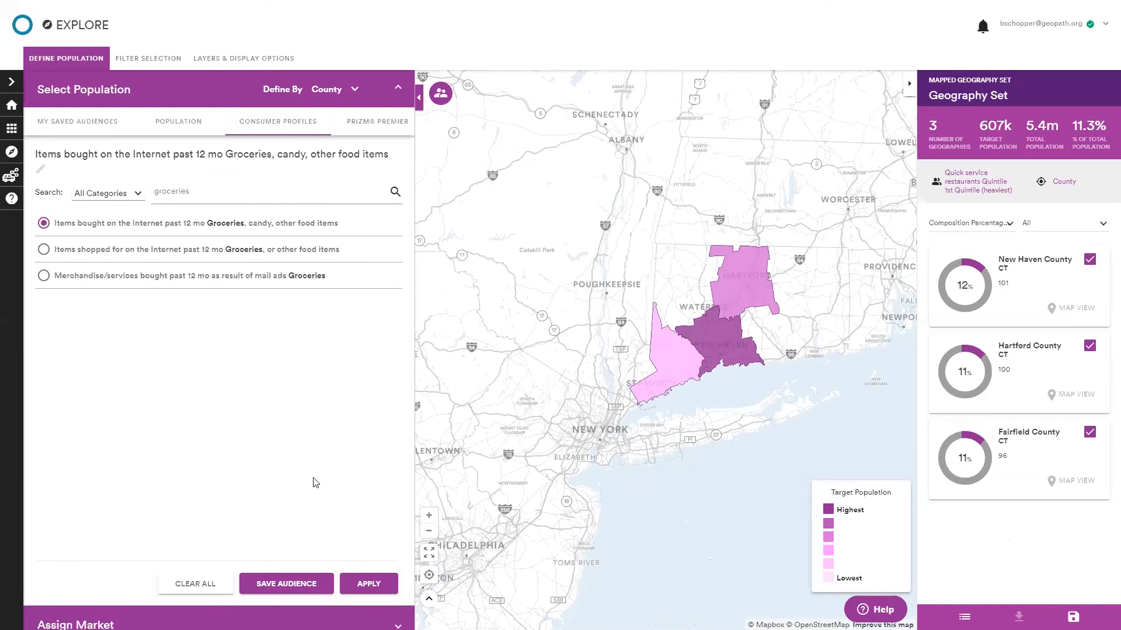
{"action": "left_click", "coordinate": [382, 581]}
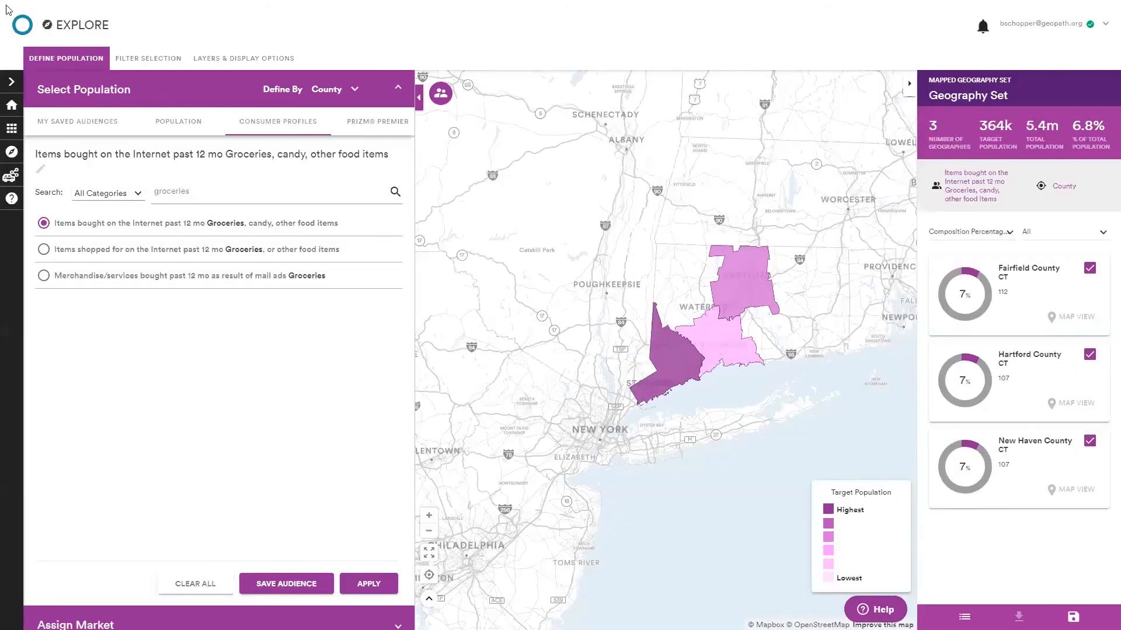
Add the inventory set CT - Top 100 Spots - Online Groceries to the selected map layers.
{"action": "left_click", "coordinate": [68, 62]}
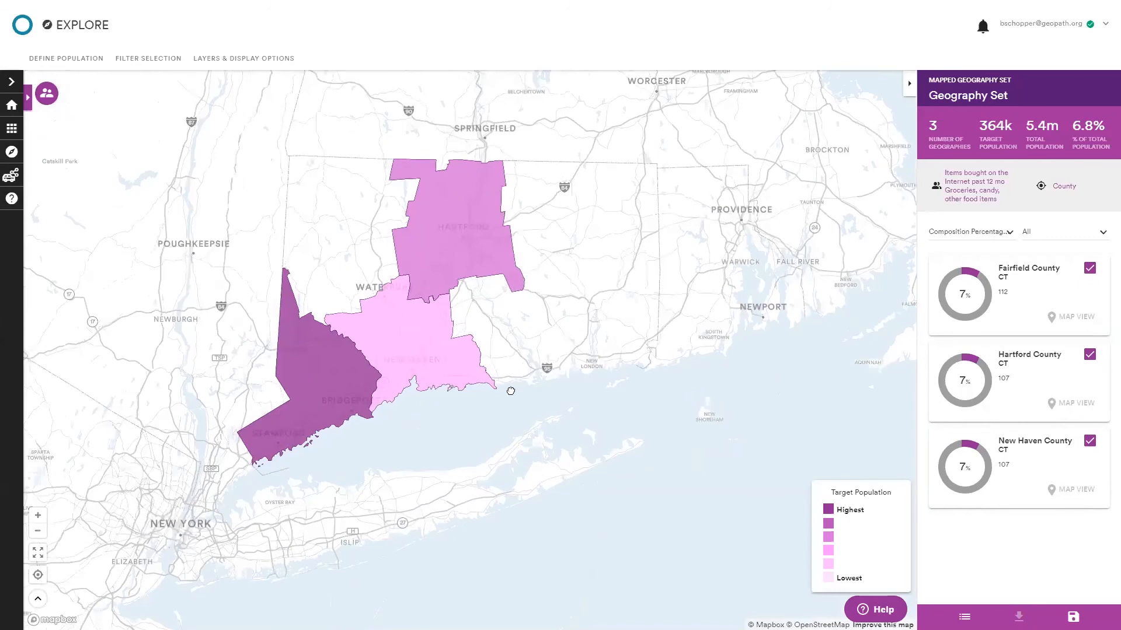
{"action": "left_click_drag", "start_coordinate": [492, 364], "coordinate": [487, 389]}
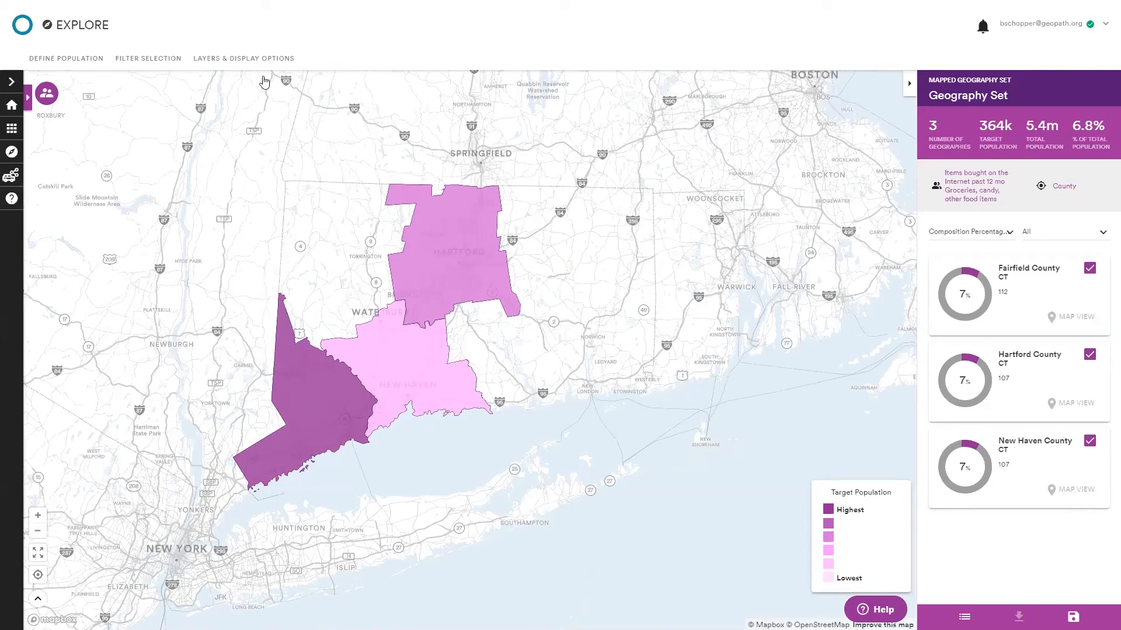
{"action": "left_click", "coordinate": [249, 62]}
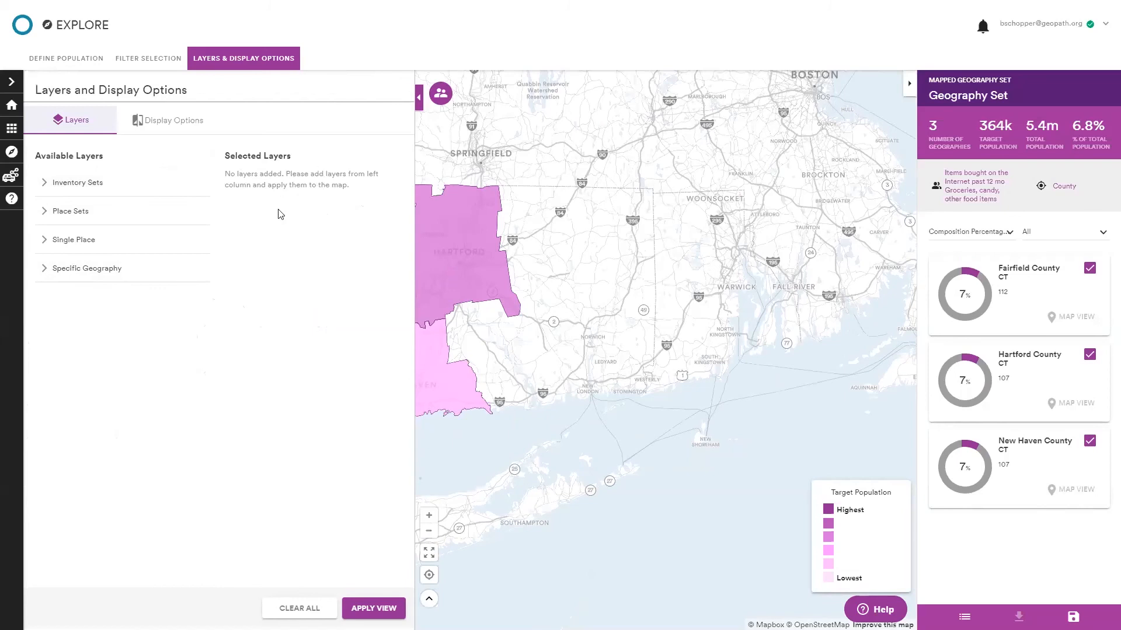
{"action": "left_click", "coordinate": [168, 120]}
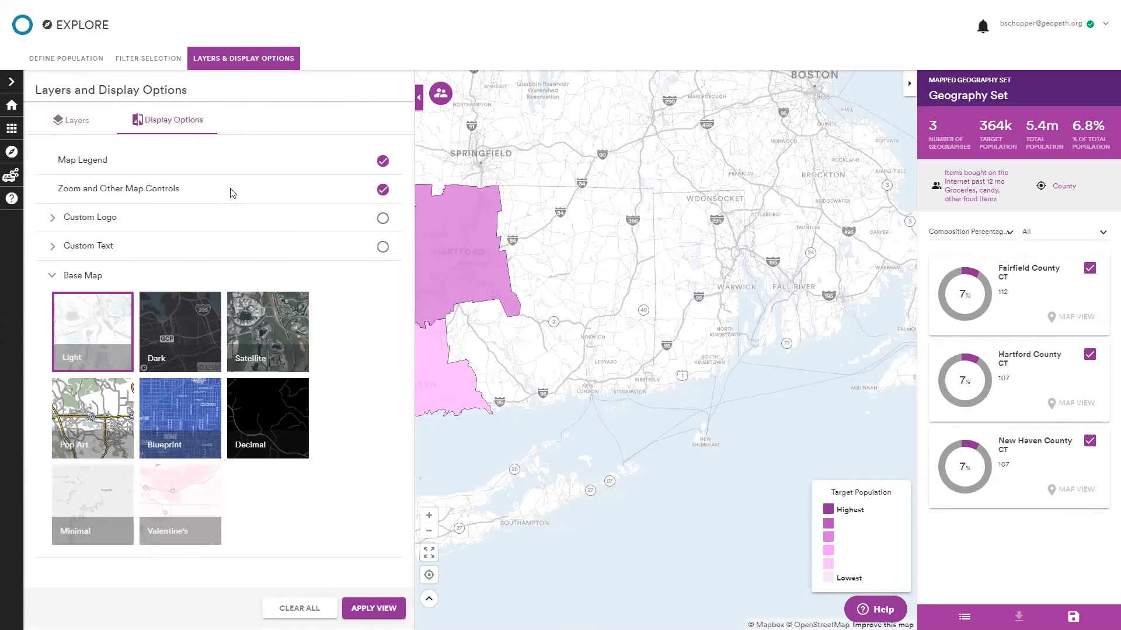
{"action": "left_click", "coordinate": [76, 121]}
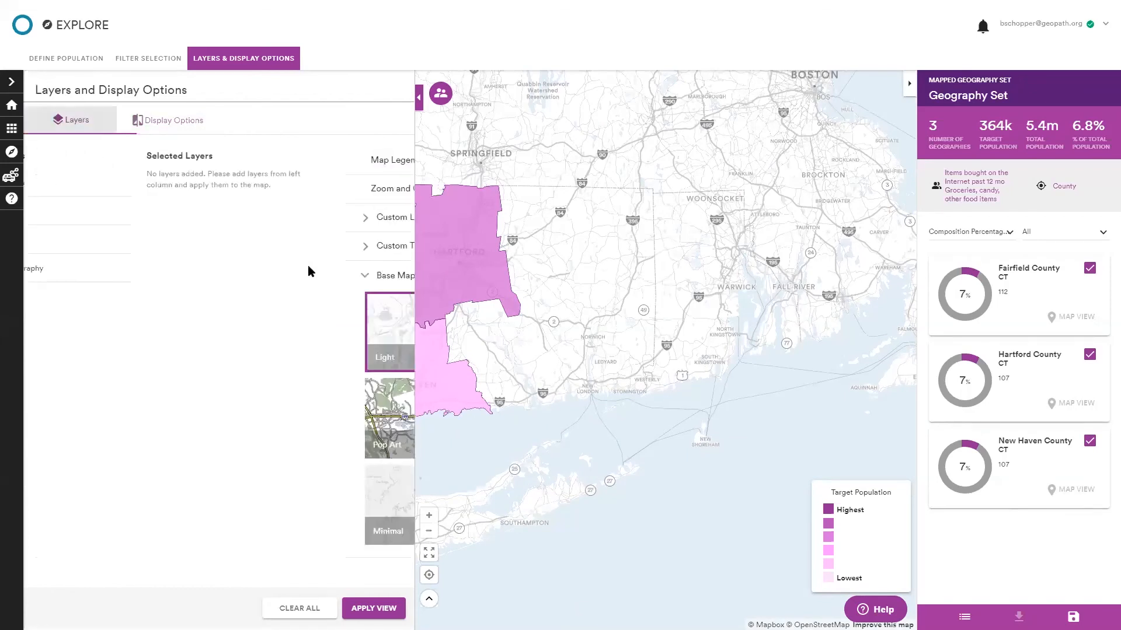
{"action": "left_click", "coordinate": [132, 181]}
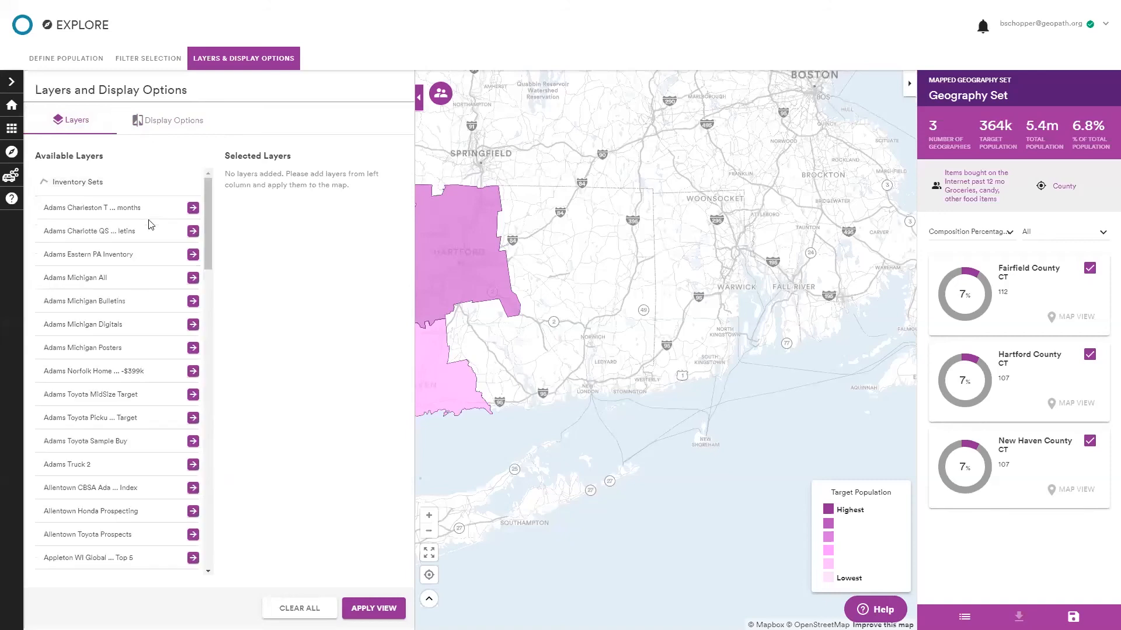
{"action": "scroll", "coordinate": [151, 351], "scroll_direction": "down", "scroll_amount": 6}
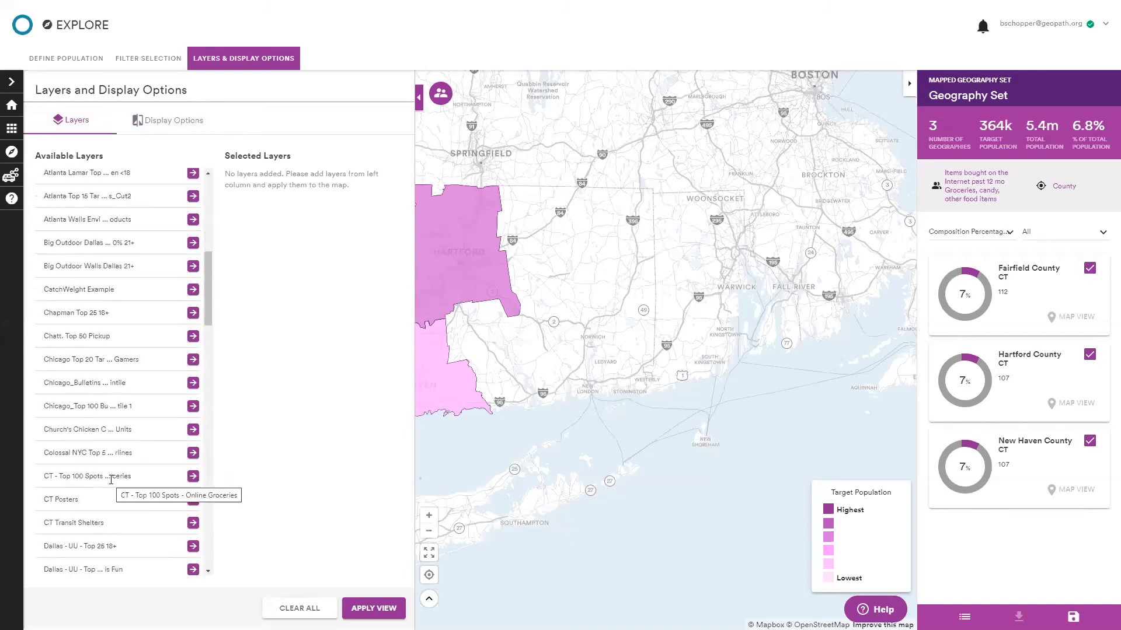
{"action": "left_click", "coordinate": [193, 477]}
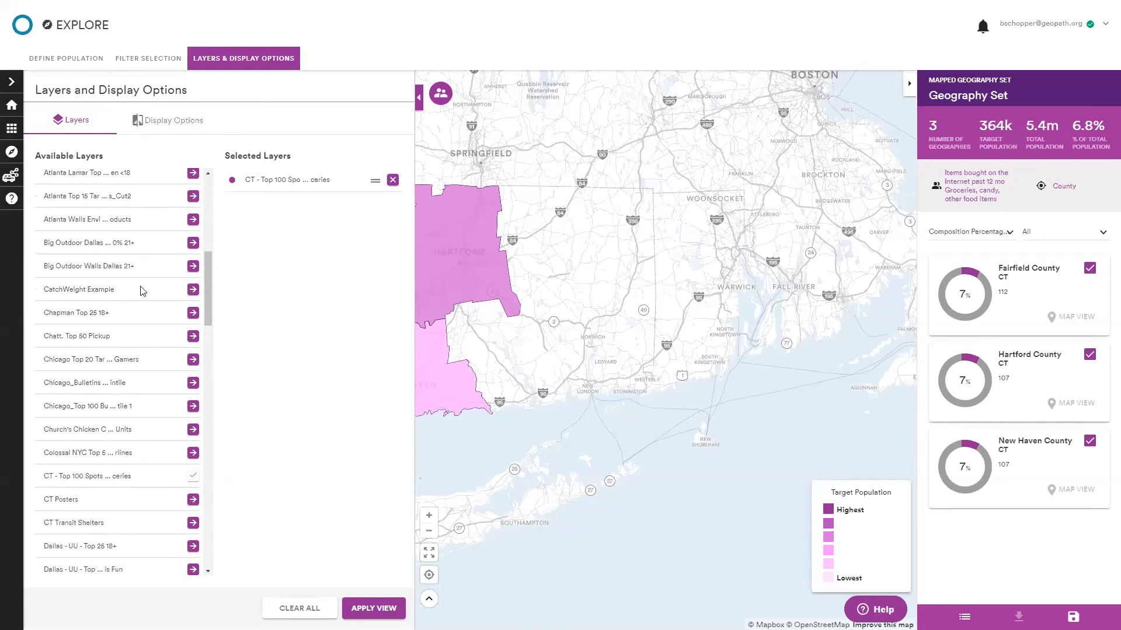
{"action": "scroll", "coordinate": [143, 290], "scroll_direction": "up", "scroll_amount": 10}
{"action": "left_click", "coordinate": [100, 181]}
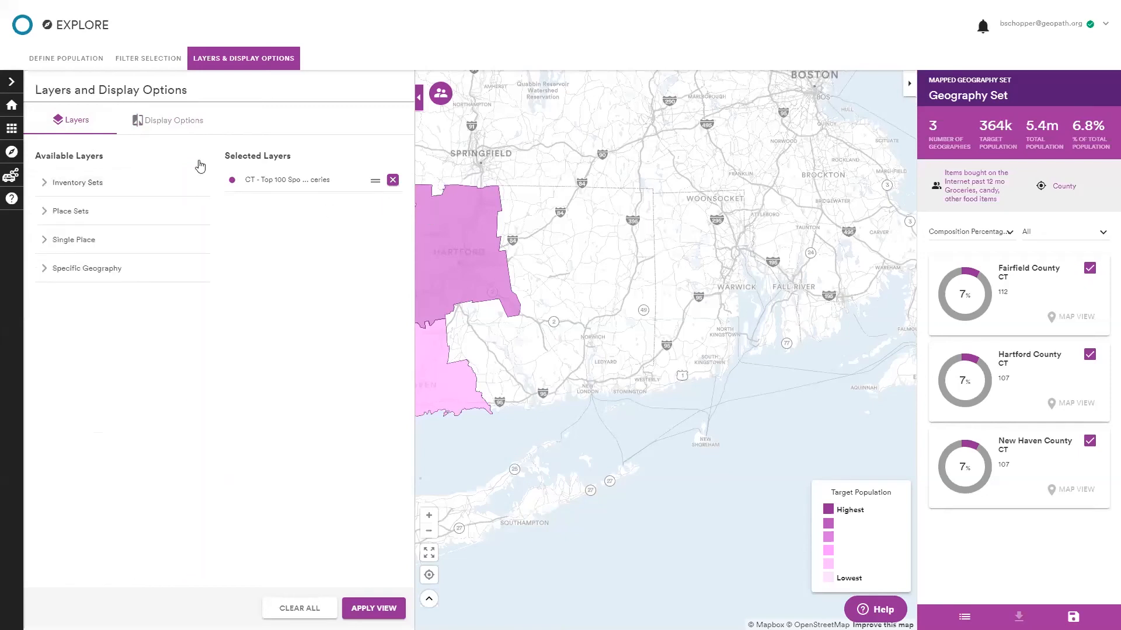
Set the layer's icon color to yellow #ECFF00 and apply the view.
{"action": "left_click", "coordinate": [233, 181]}
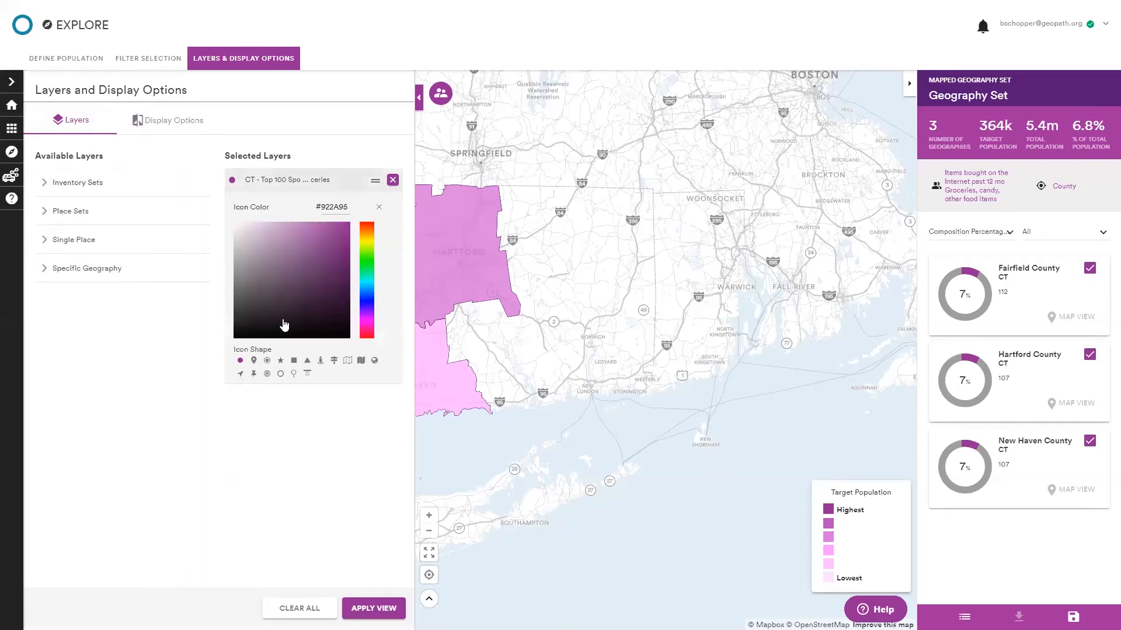
{"action": "left_click", "coordinate": [364, 268]}
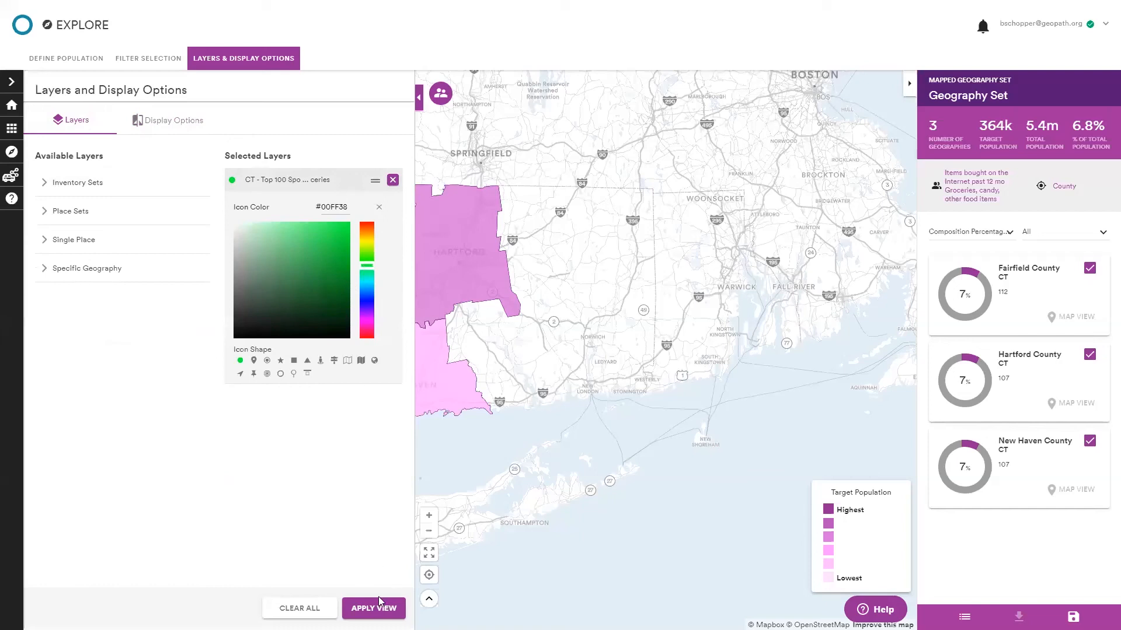
{"action": "left_click_drag", "start_coordinate": [372, 277], "coordinate": [366, 249]}
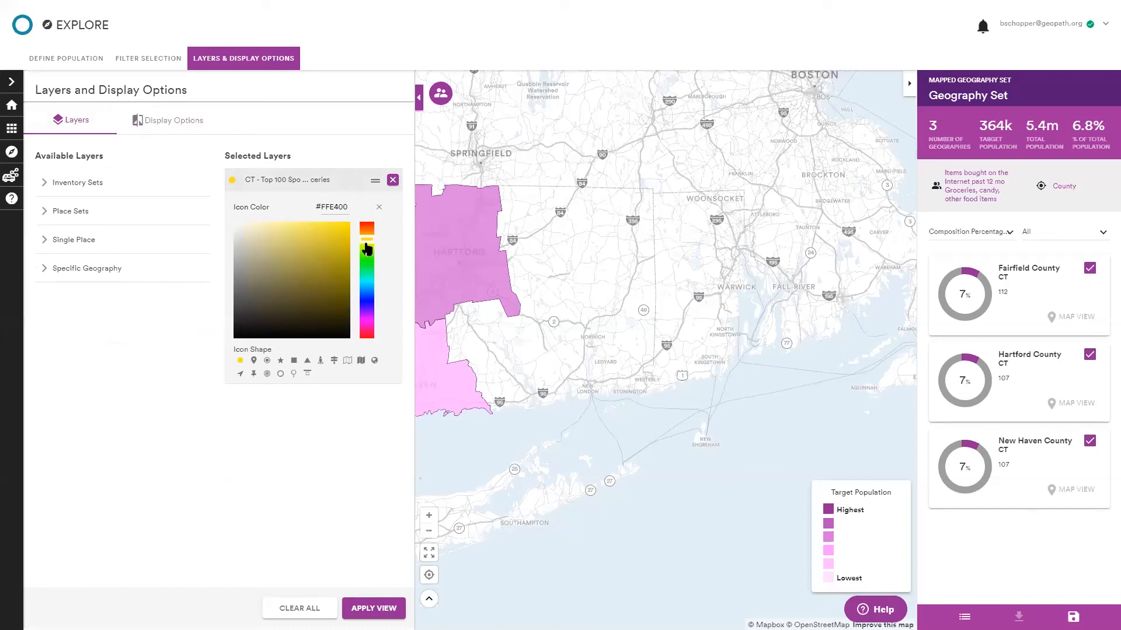
{"action": "left_click", "coordinate": [303, 244]}
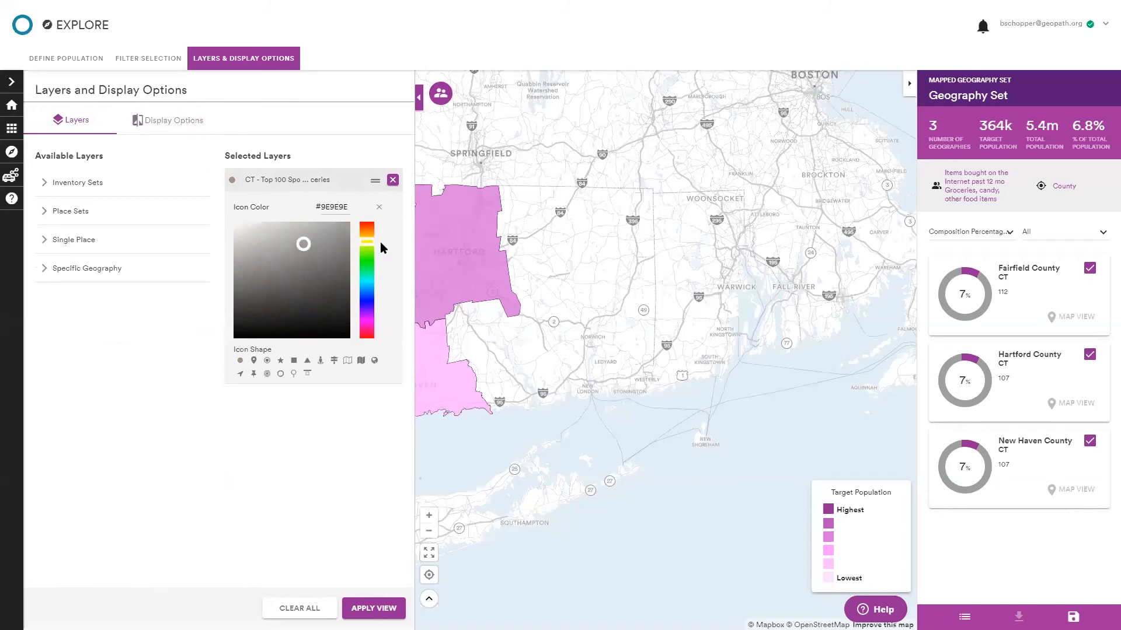
{"action": "left_click_drag", "start_coordinate": [366, 249], "coordinate": [366, 248]}
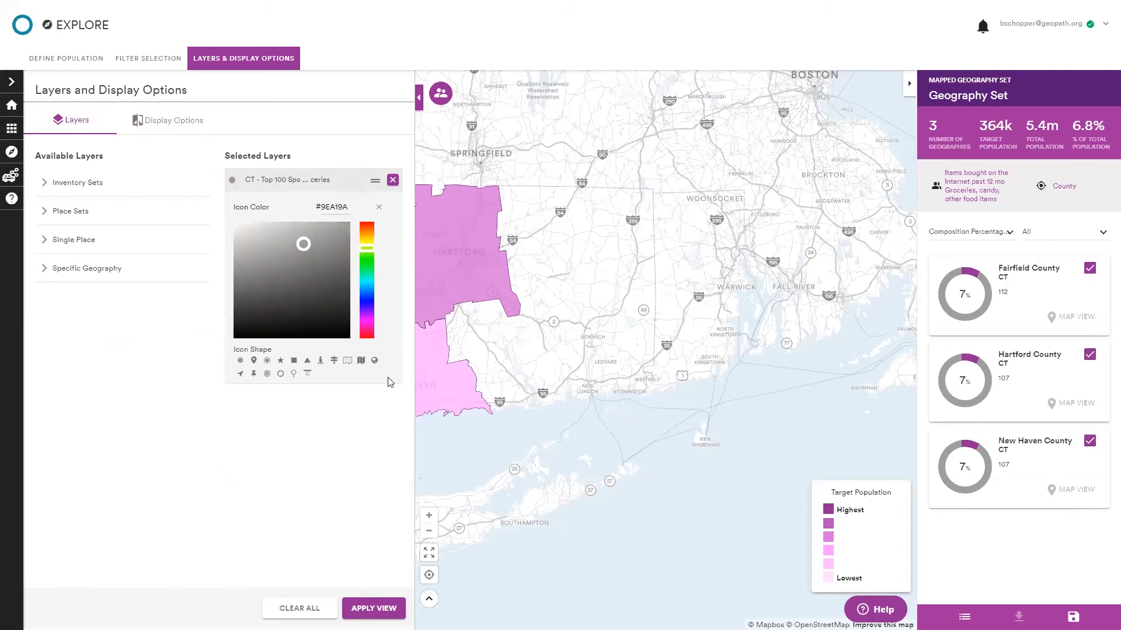
{"action": "left_click", "coordinate": [372, 608]}
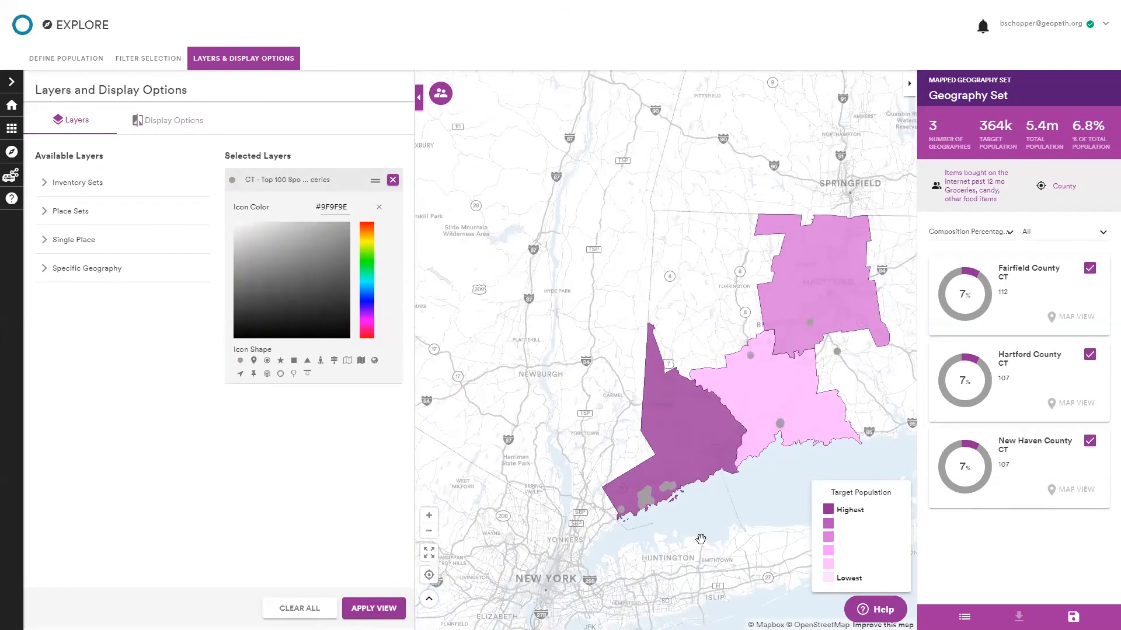
{"action": "left_click", "coordinate": [370, 243]}
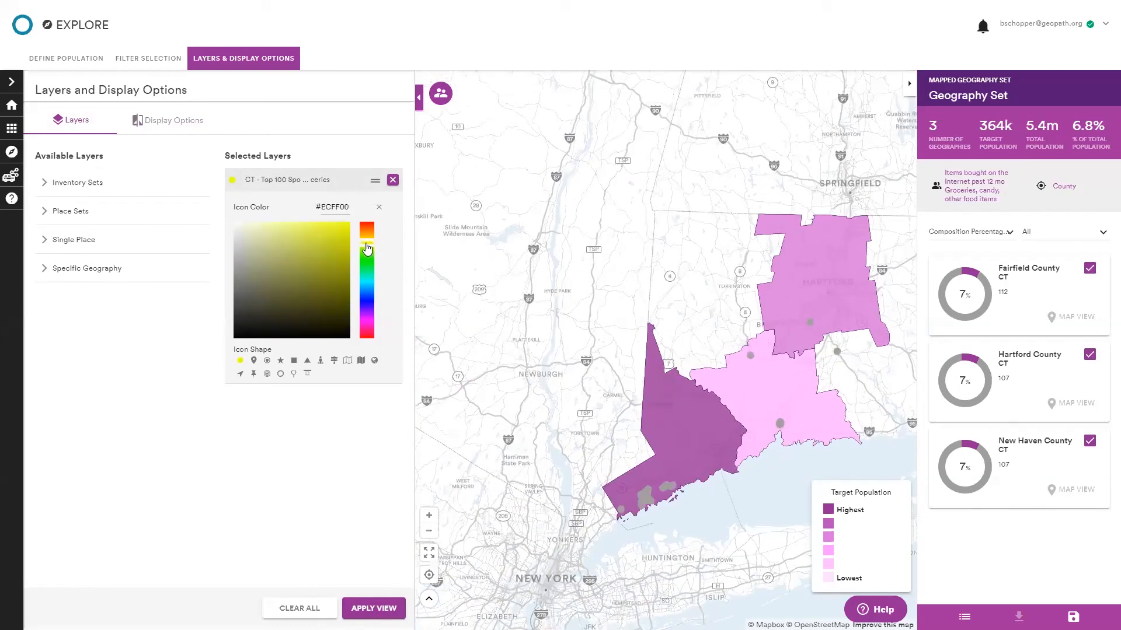
{"action": "left_click", "coordinate": [372, 608]}
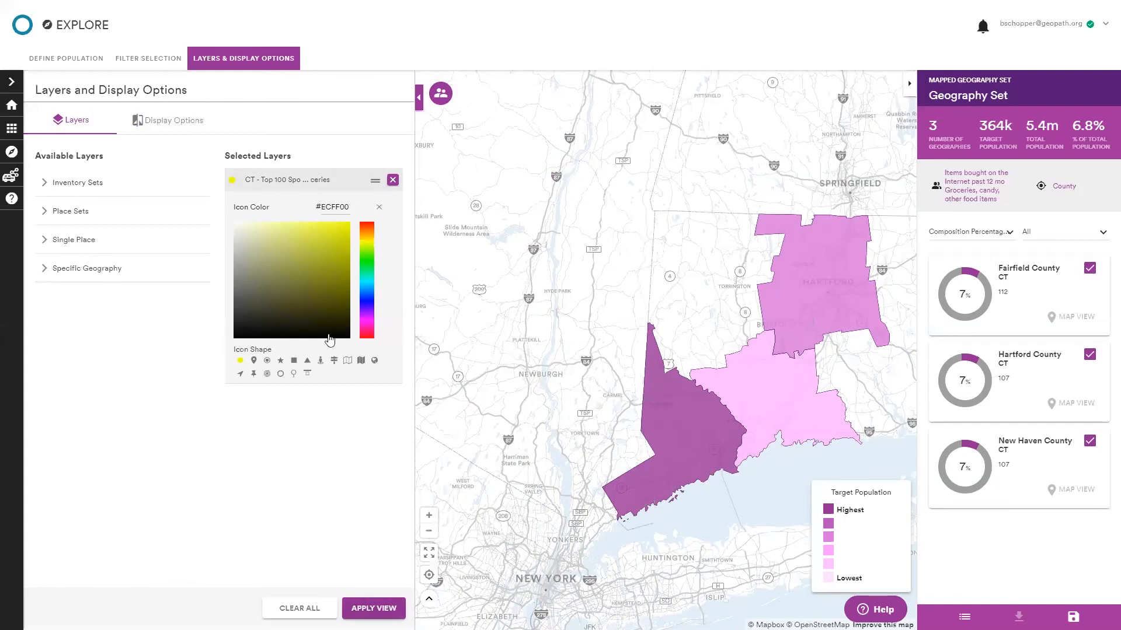
Zoom into the map to examine the yellow inventory spots along the Fairfield County coast.
{"action": "left_click", "coordinate": [519, 533]}
{"action": "left_click_drag", "start_coordinate": [519, 532], "coordinate": [401, 510]}
{"action": "left_click_drag", "start_coordinate": [677, 451], "coordinate": [617, 471]}
{"action": "scroll", "coordinate": [624, 468], "scroll_direction": "up", "scroll_amount": 3}
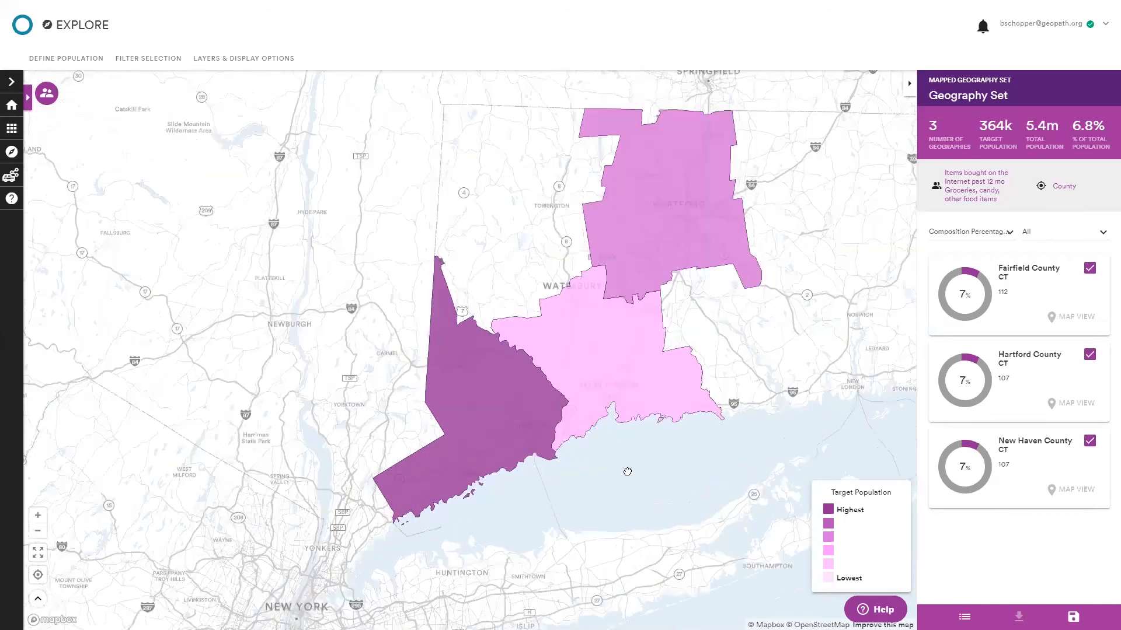
{"action": "left_click_drag", "start_coordinate": [572, 506], "coordinate": [553, 545]}
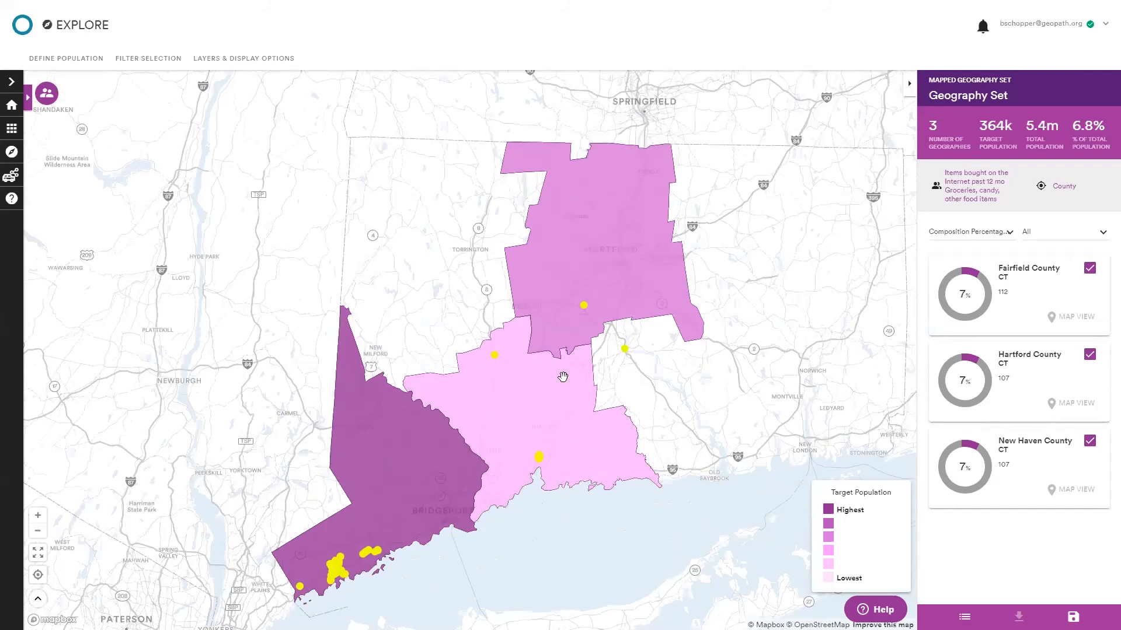
{"action": "scroll", "coordinate": [364, 572], "scroll_direction": "up", "scroll_amount": 2}
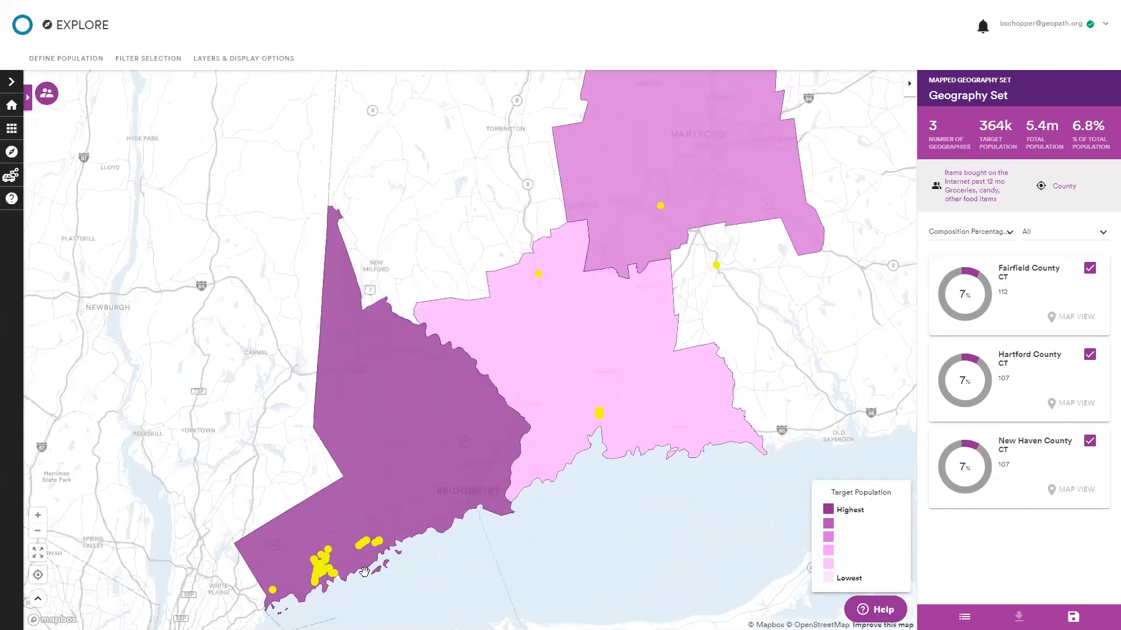
{"action": "scroll", "coordinate": [365, 572], "scroll_direction": "up", "scroll_amount": 1}
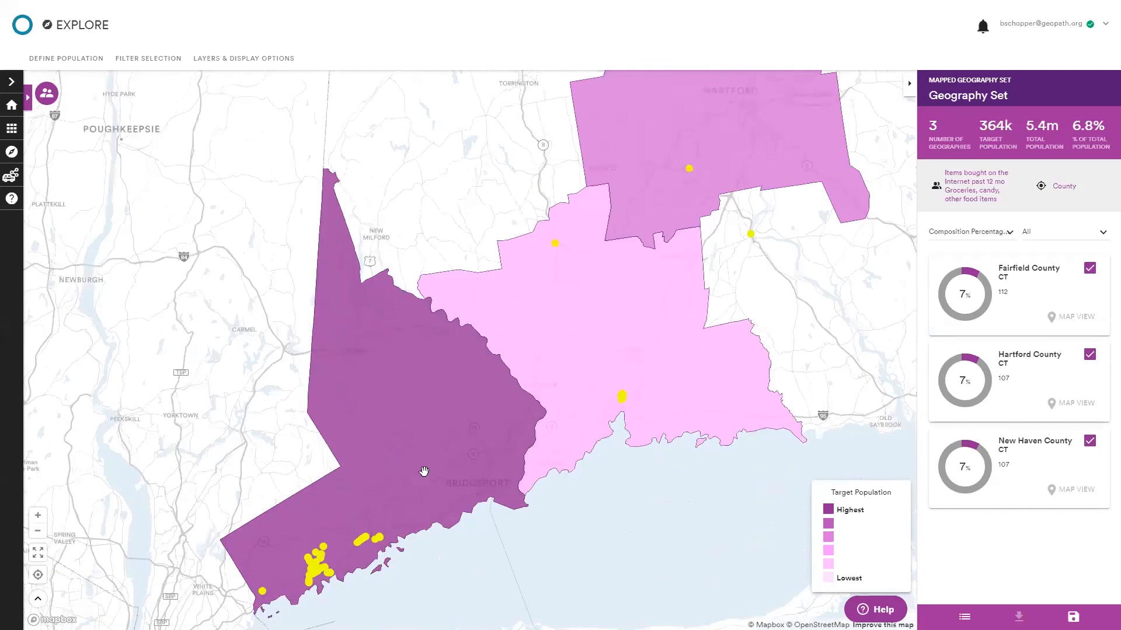
{"action": "left_click_drag", "start_coordinate": [331, 558], "coordinate": [424, 472]}
{"action": "scroll", "coordinate": [401, 478], "scroll_direction": "up", "scroll_amount": 5}
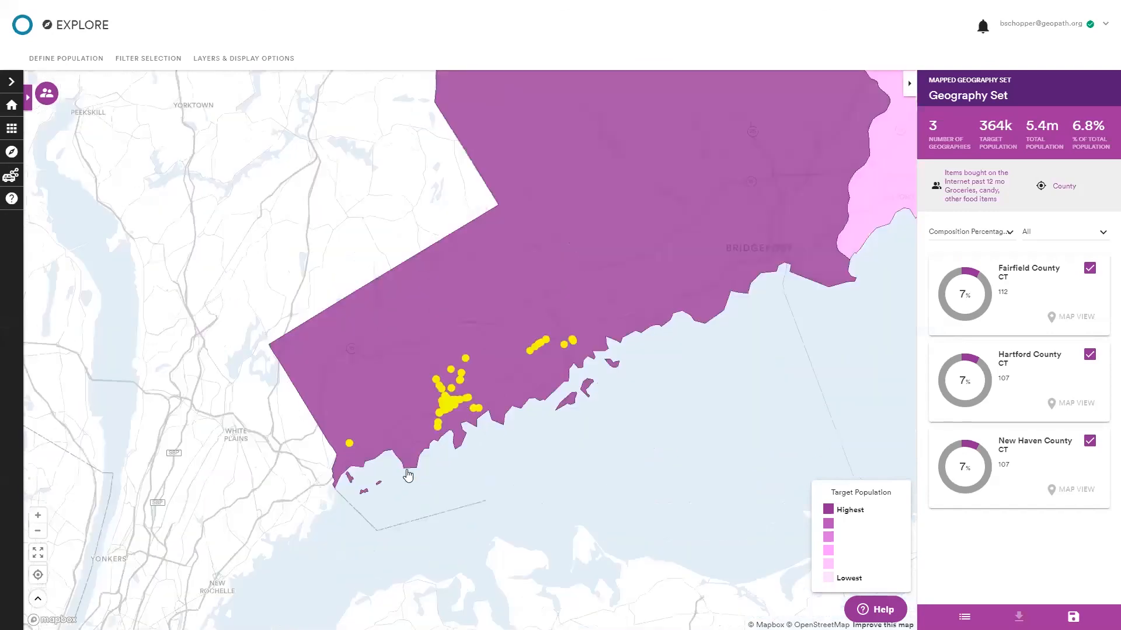
{"action": "scroll", "coordinate": [430, 405], "scroll_direction": "up", "scroll_amount": 4}
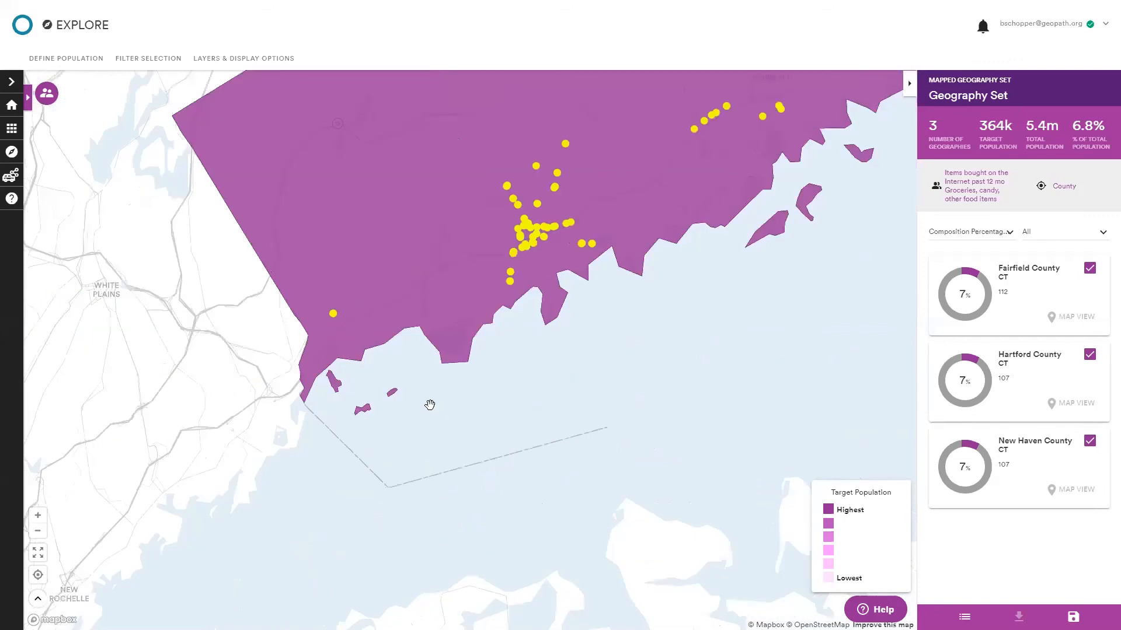
{"action": "scroll", "coordinate": [429, 404], "scroll_direction": "up", "scroll_amount": 3}
{"action": "left_click_drag", "start_coordinate": [558, 280], "coordinate": [532, 330]}
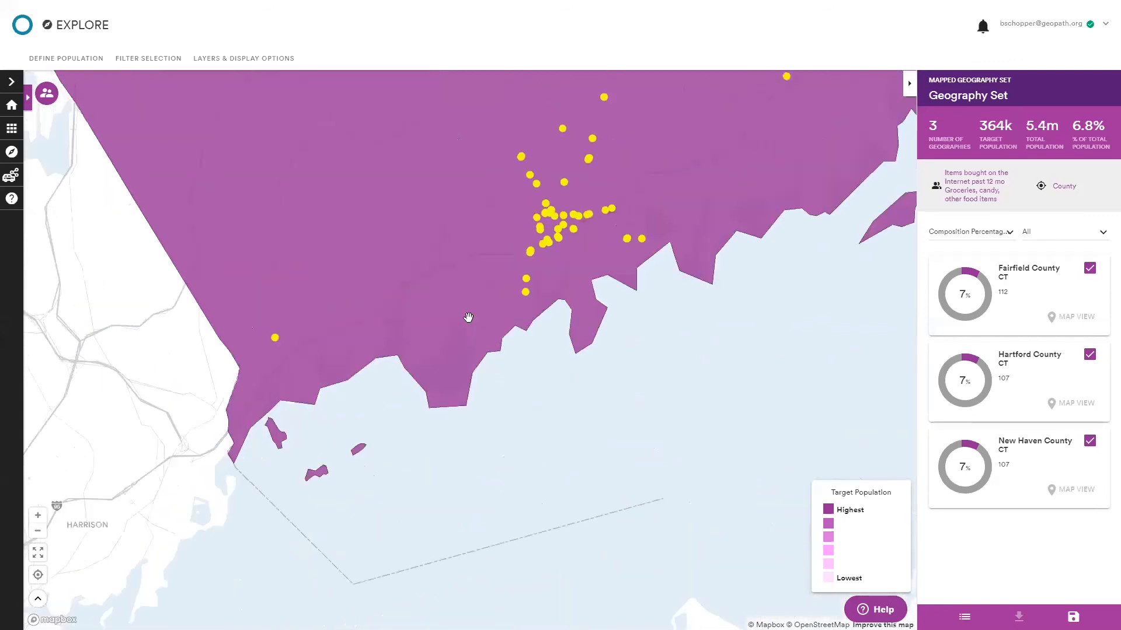
{"action": "scroll", "coordinate": [468, 317], "scroll_direction": "down", "scroll_amount": 1}
{"action": "scroll", "coordinate": [469, 317], "scroll_direction": "down", "scroll_amount": 1}
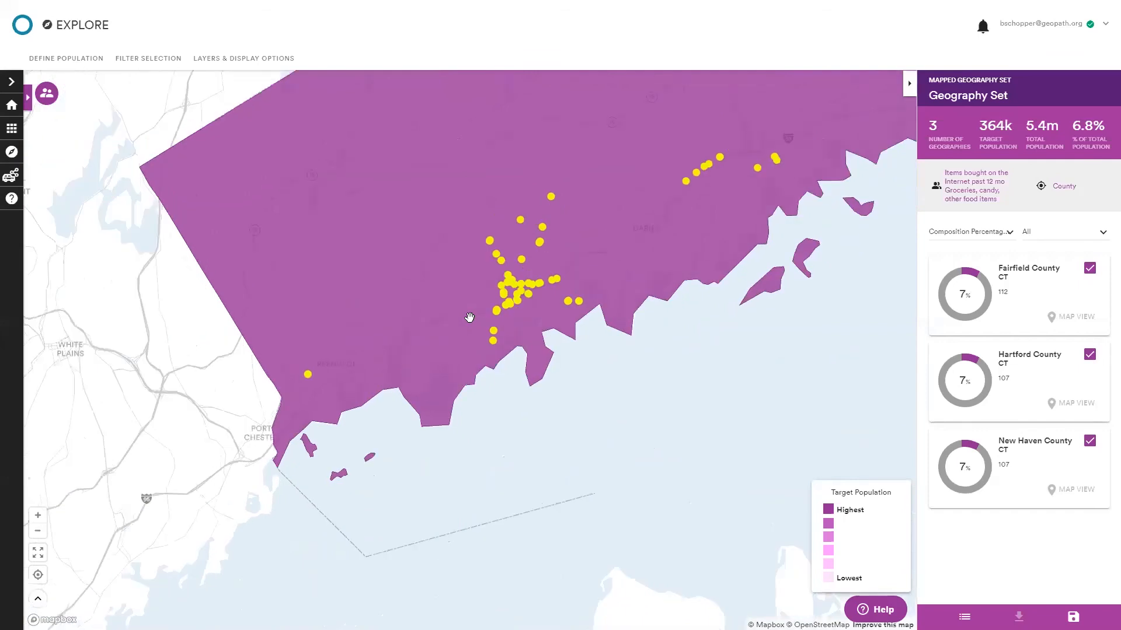
Zoom out and pan the map to view all three Connecticut counties with their inventory spots.
{"action": "scroll", "coordinate": [463, 322], "scroll_direction": "down", "scroll_amount": 1}
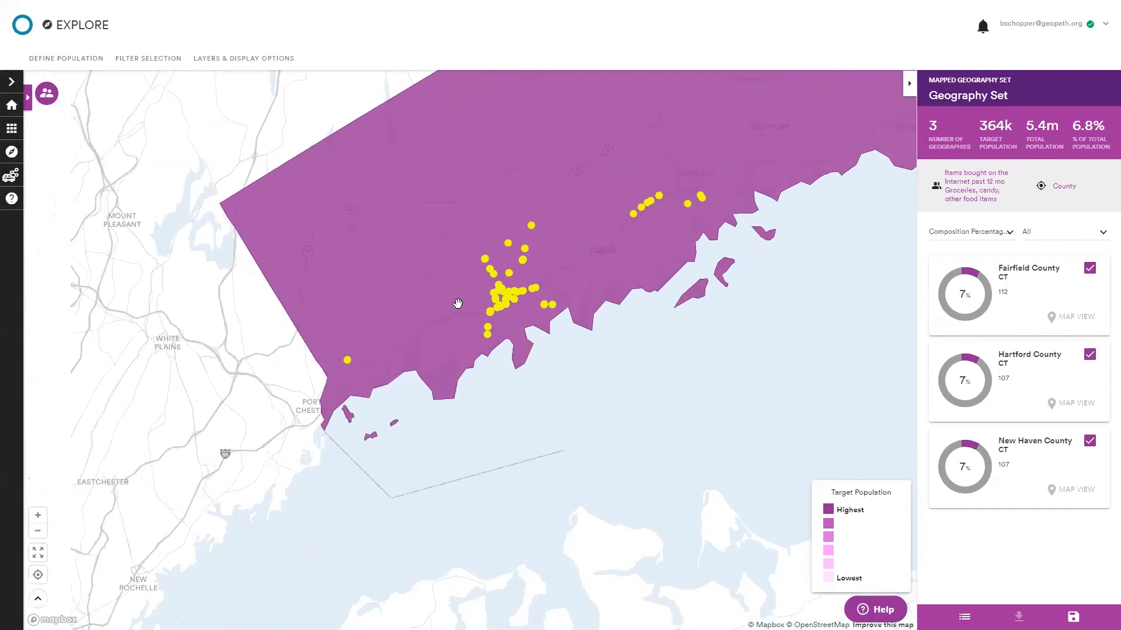
{"action": "scroll", "coordinate": [466, 314], "scroll_direction": "down", "scroll_amount": 1}
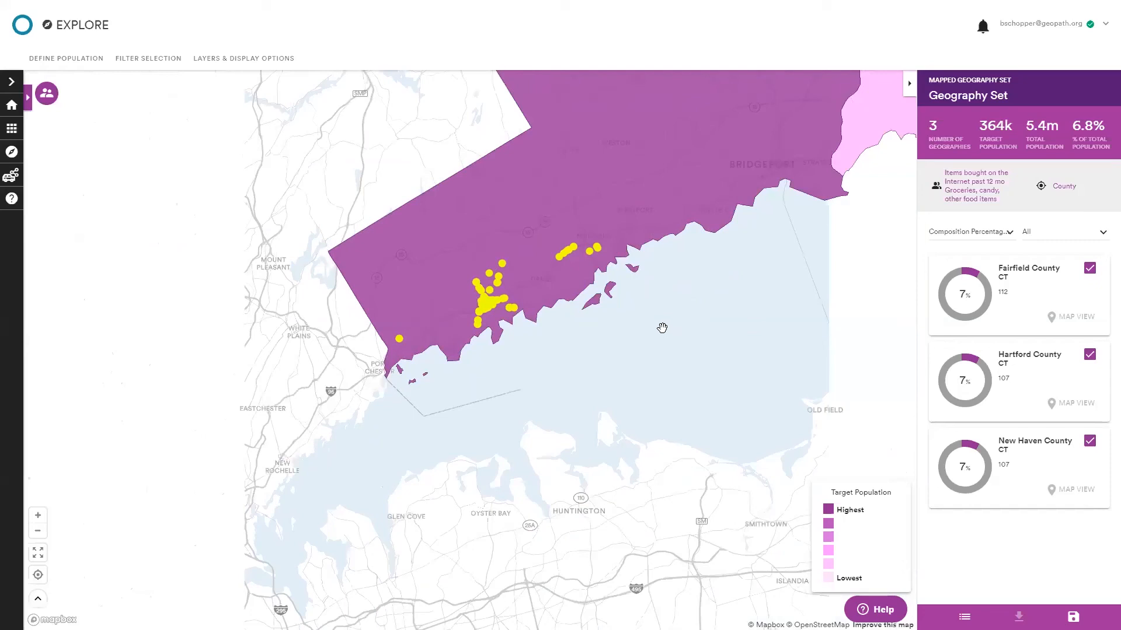
{"action": "scroll", "coordinate": [661, 326], "scroll_direction": "down", "scroll_amount": 3}
{"action": "left_click_drag", "start_coordinate": [757, 296], "coordinate": [581, 467]}
{"action": "left_click_drag", "start_coordinate": [613, 409], "coordinate": [589, 475]}
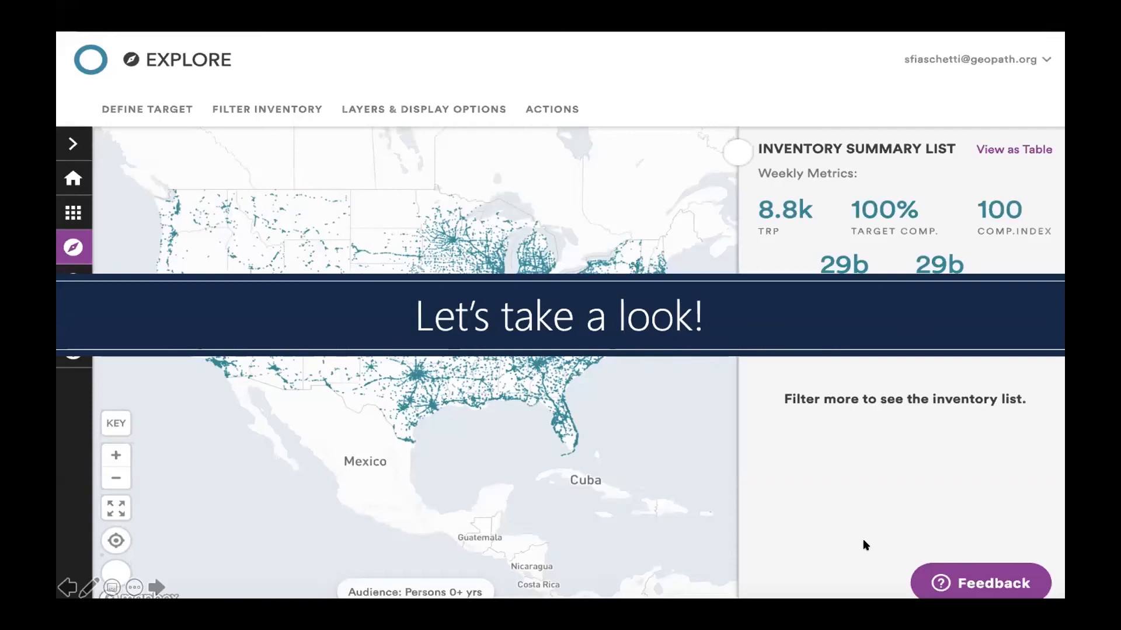
Open the Inventory Library from the library menu.
{"action": "left_click", "coordinate": [447, 534]}
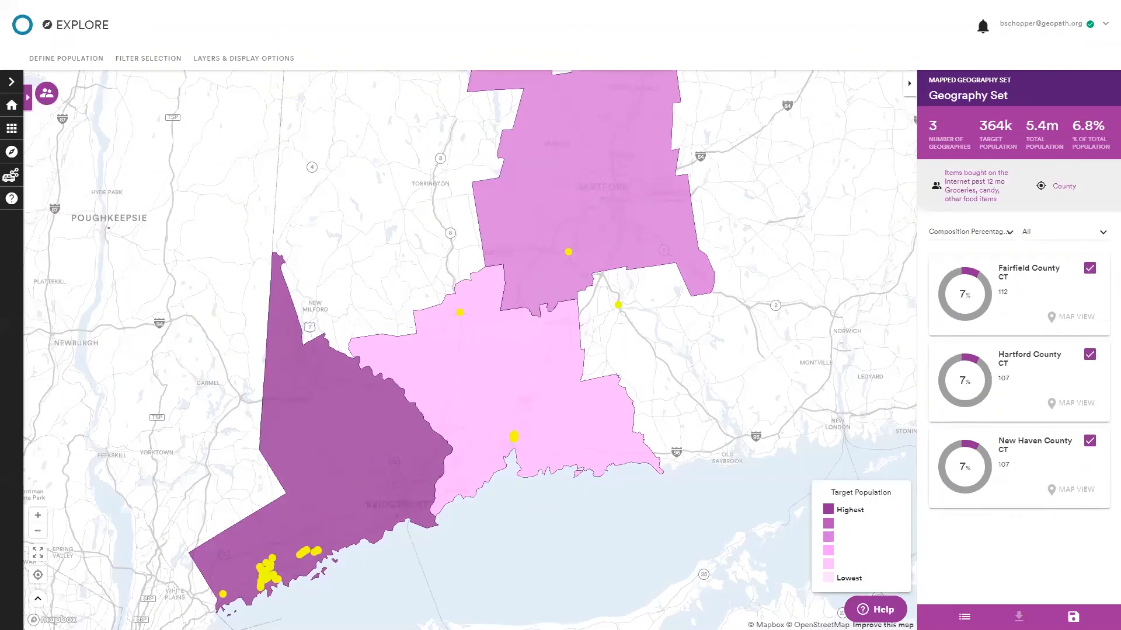
{"action": "left_click", "coordinate": [47, 92]}
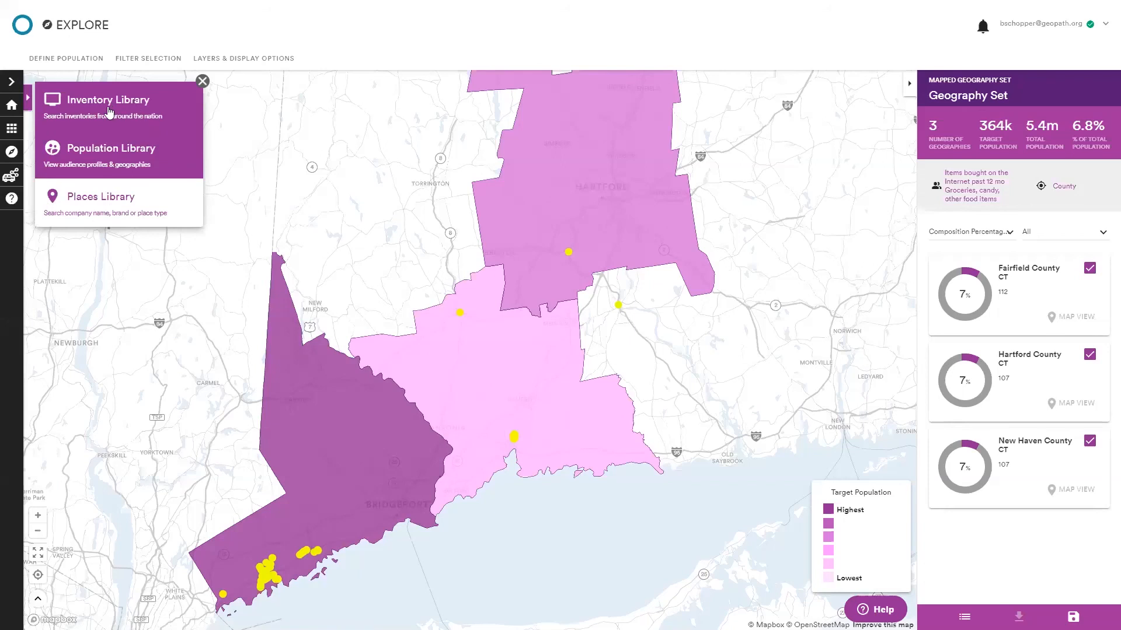
{"action": "left_click", "coordinate": [151, 109]}
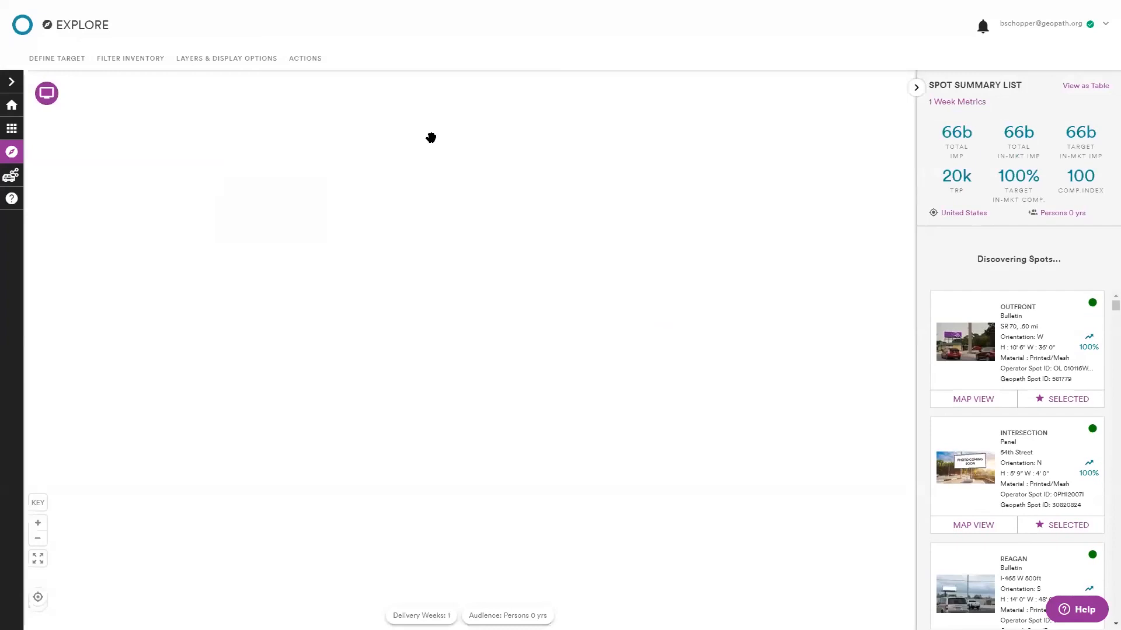
Open the Define Target options and expand the Assign Market section.
{"action": "left_click", "coordinate": [76, 63]}
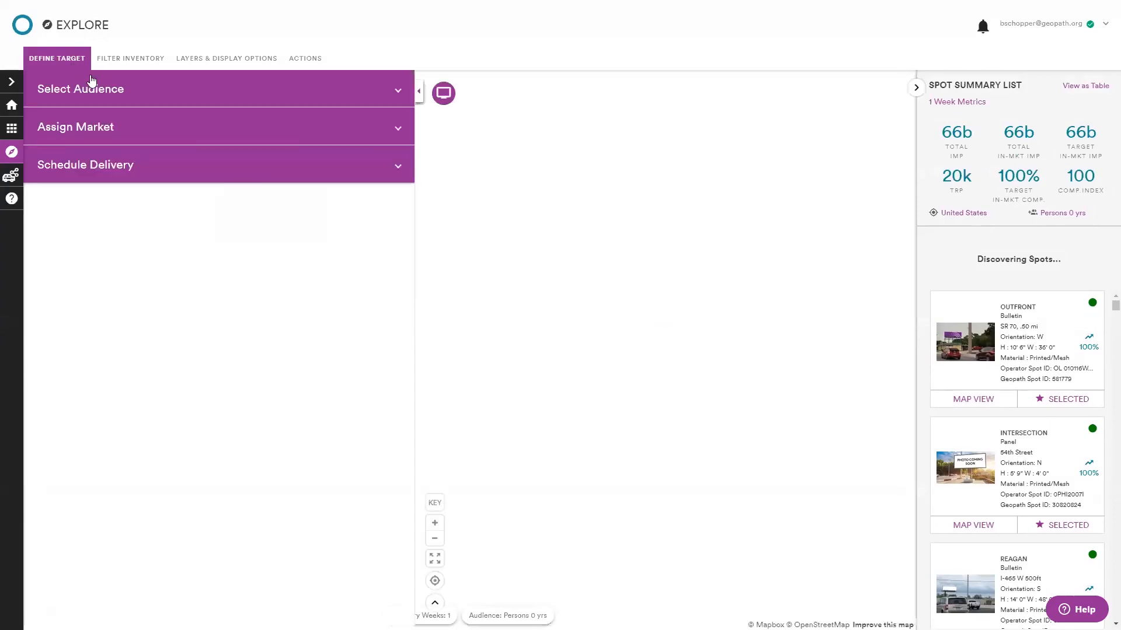
{"action": "left_click", "coordinate": [203, 136]}
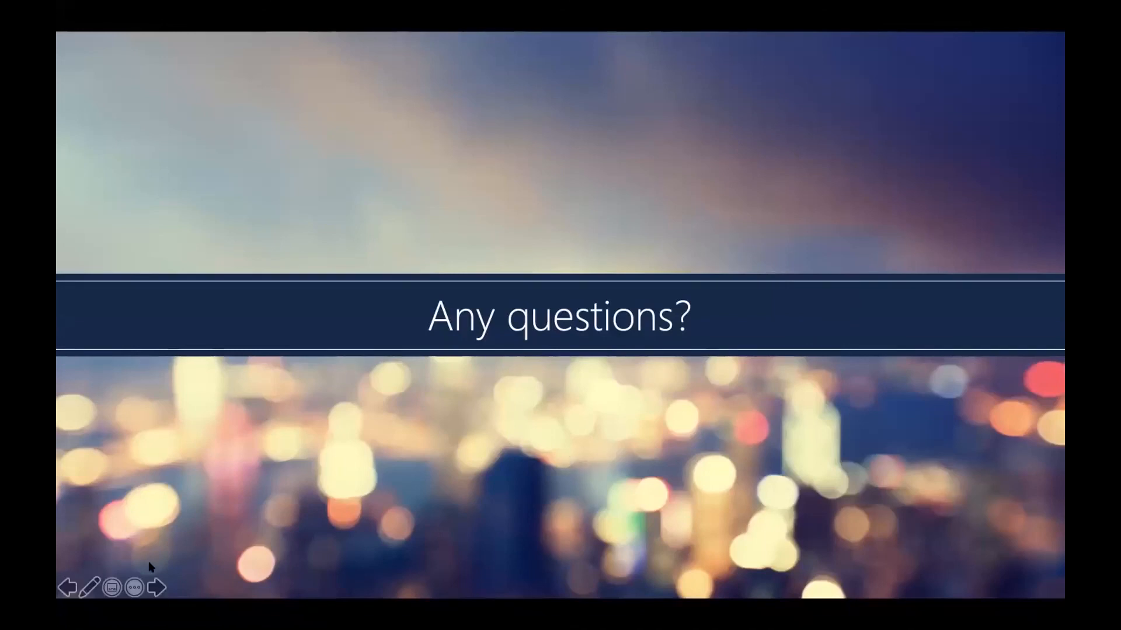
{"action": "left_click", "coordinate": [156, 587]}
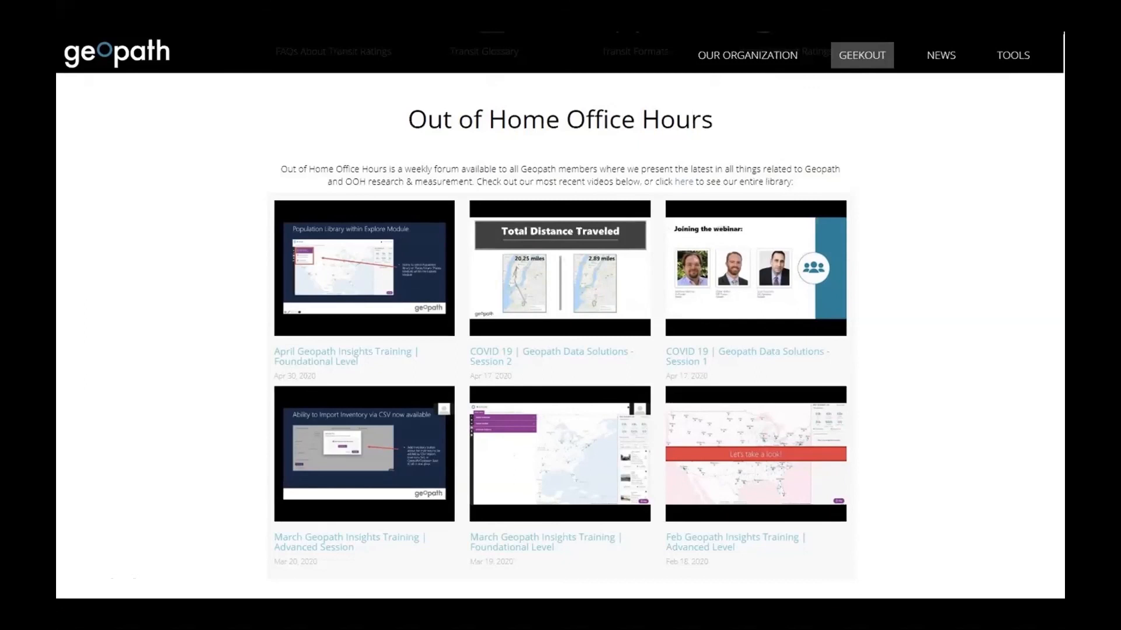
{"action": "left_click", "coordinate": [547, 141]}
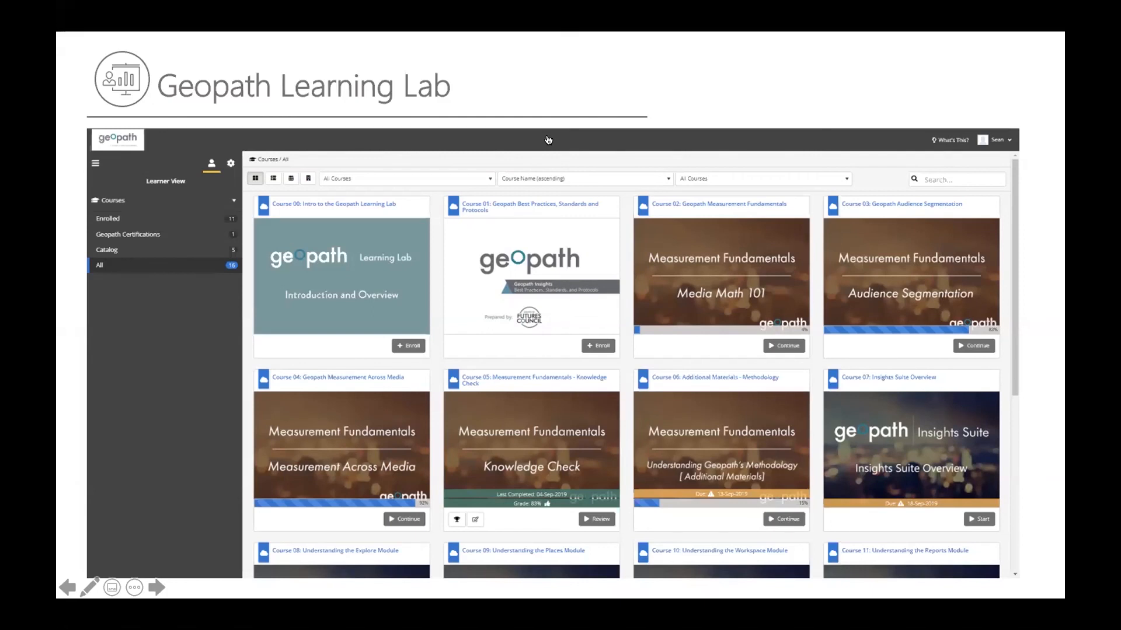
{"action": "key", "text": "Right"}
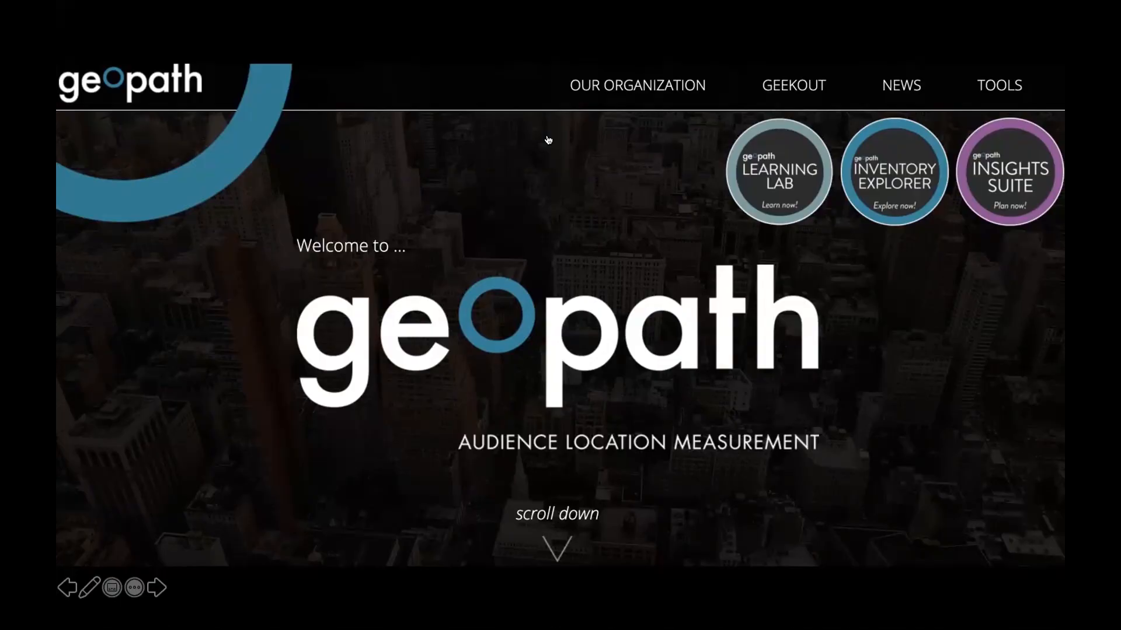
{"action": "key", "text": "Right"}
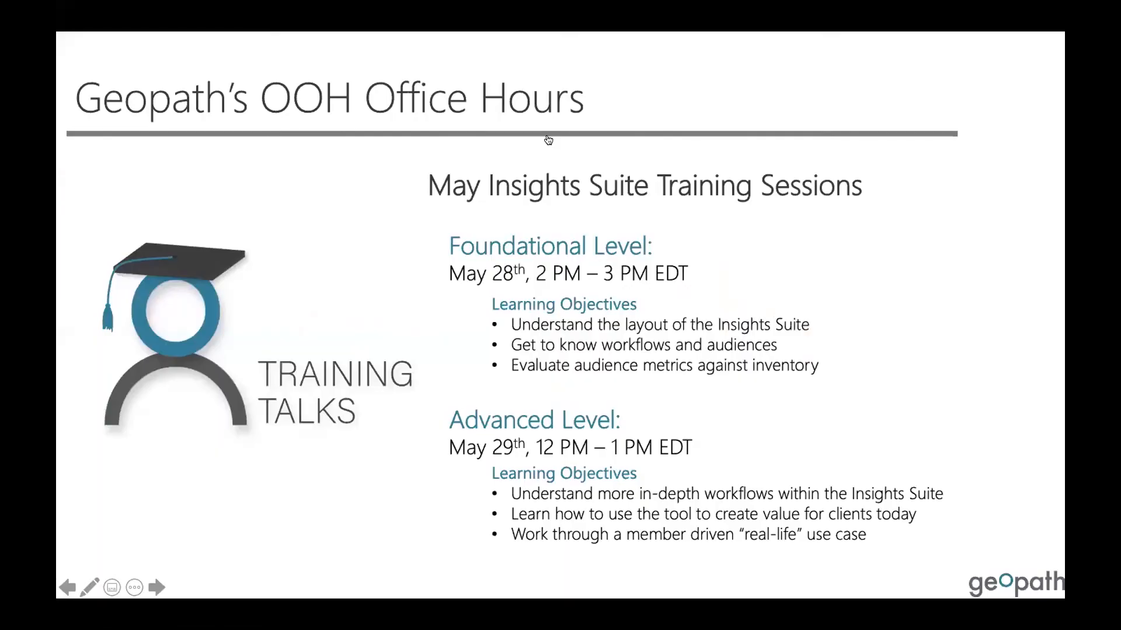
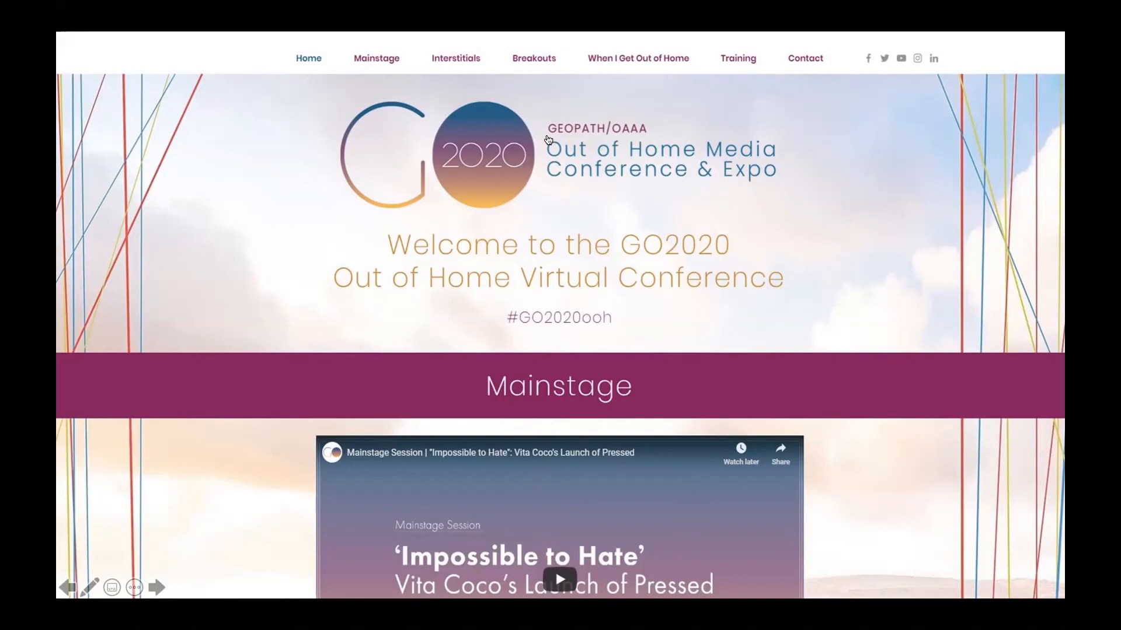
{"action": "left_click", "coordinate": [766, 270]}
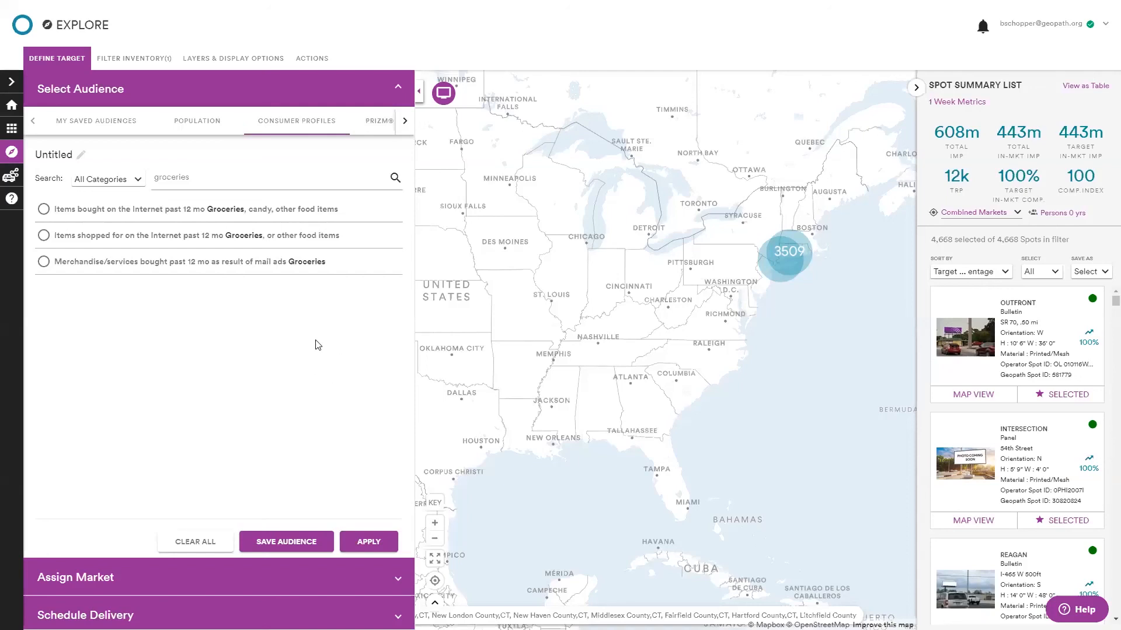
Expand the Assign Market section and review the assigned Connecticut county markets.
{"action": "left_click", "coordinate": [221, 577]}
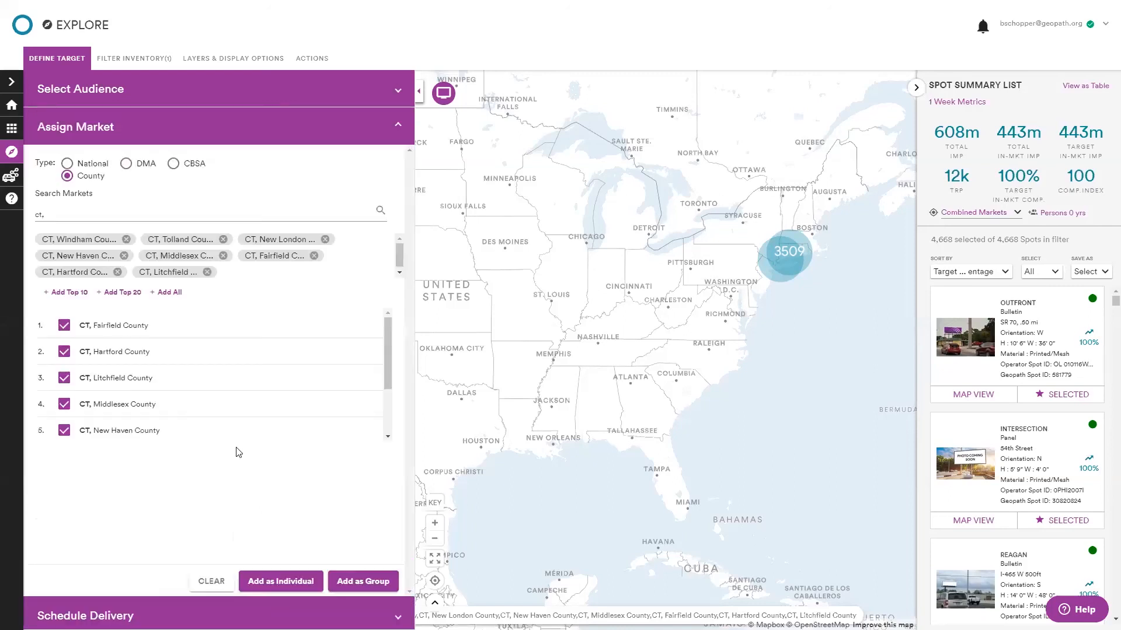
{"action": "scroll", "coordinate": [219, 388], "scroll_direction": "down", "scroll_amount": 2}
{"action": "scroll", "coordinate": [219, 387], "scroll_direction": "up", "scroll_amount": 2}
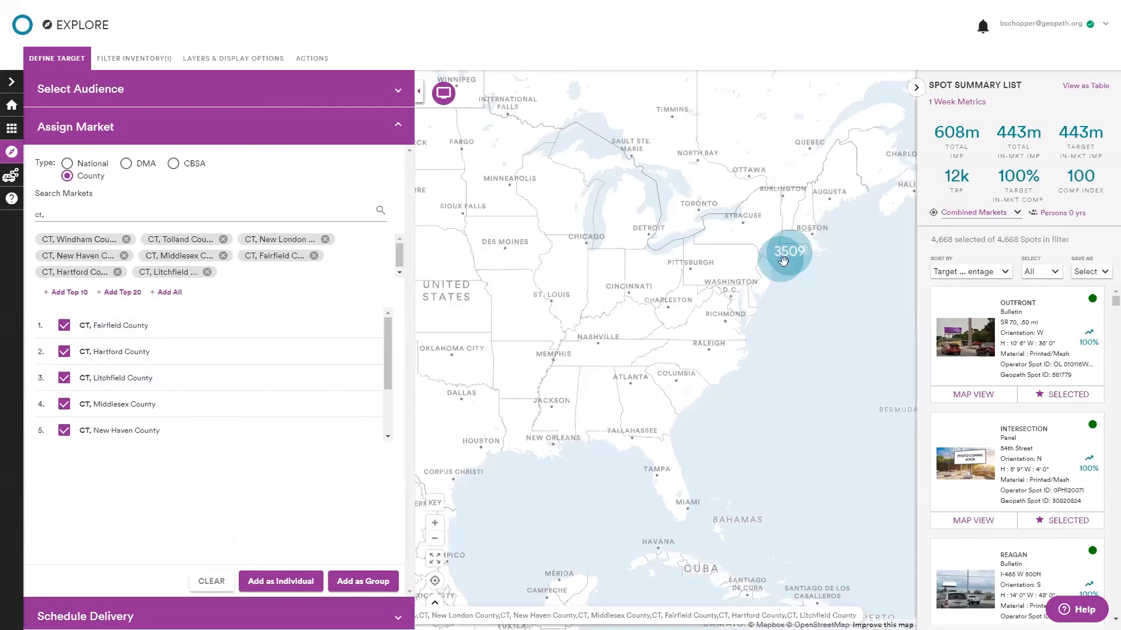
Pick the audience 'Items bought on the Internet past 12 mo Groceries, candy, other food items' and save it as an audience.
{"action": "left_click", "coordinate": [143, 136]}
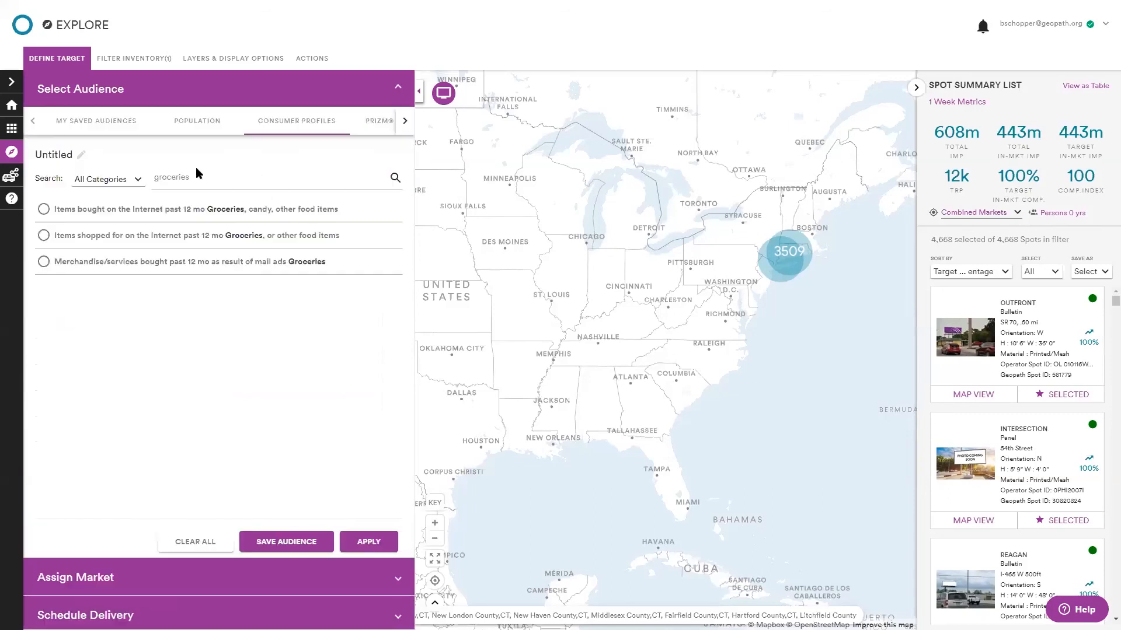
{"action": "left_click", "coordinate": [238, 216]}
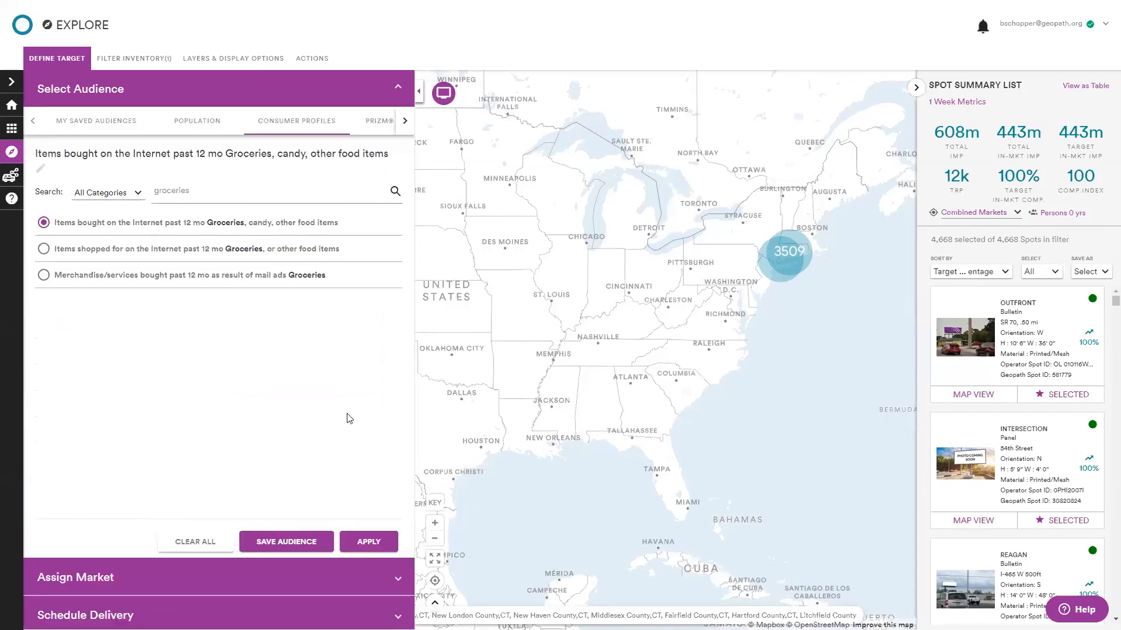
{"action": "left_click", "coordinate": [304, 543]}
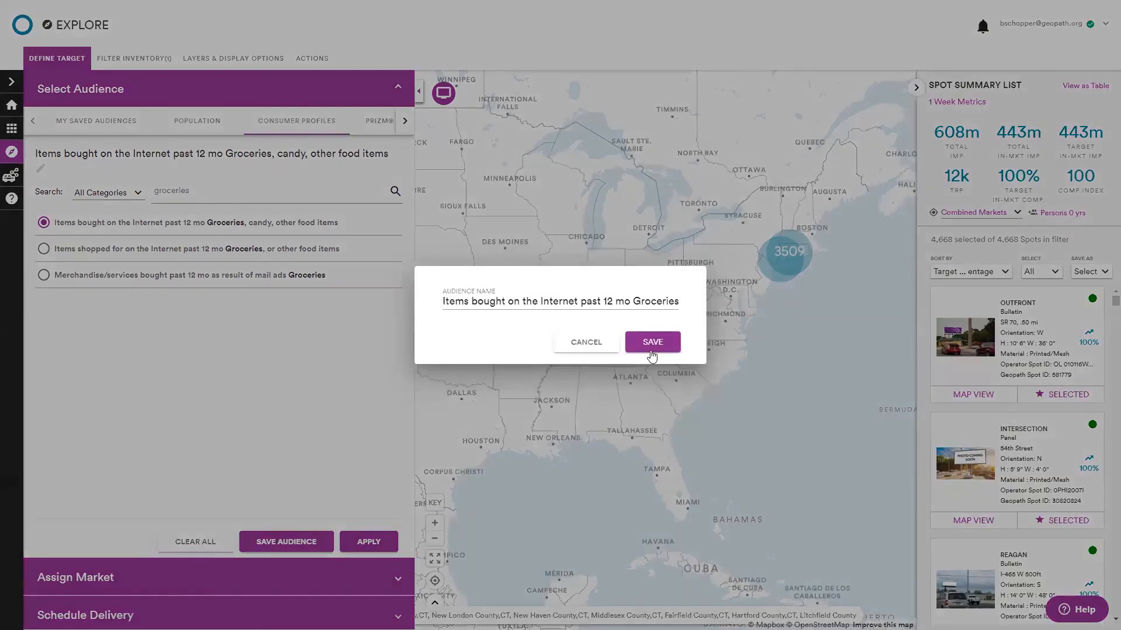
{"action": "left_click", "coordinate": [652, 343]}
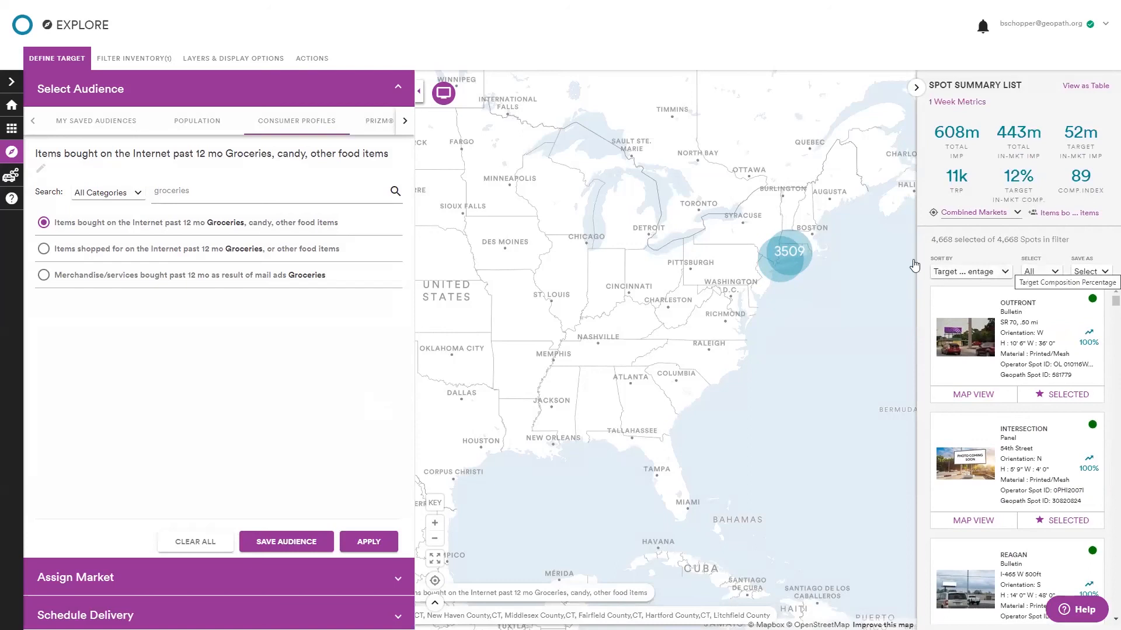
Select the top 100 spots in the spot summary list, sorted by Target Composition Percentage.
{"action": "left_click", "coordinate": [1005, 272]}
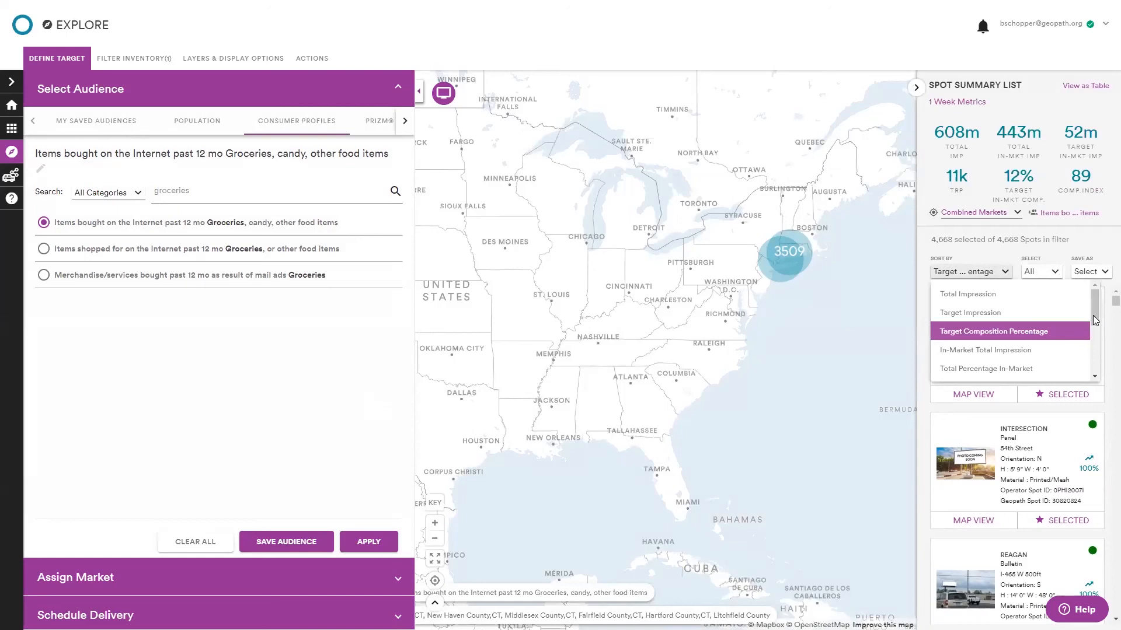
{"action": "left_click_drag", "start_coordinate": [1094, 320], "coordinate": [1091, 378]}
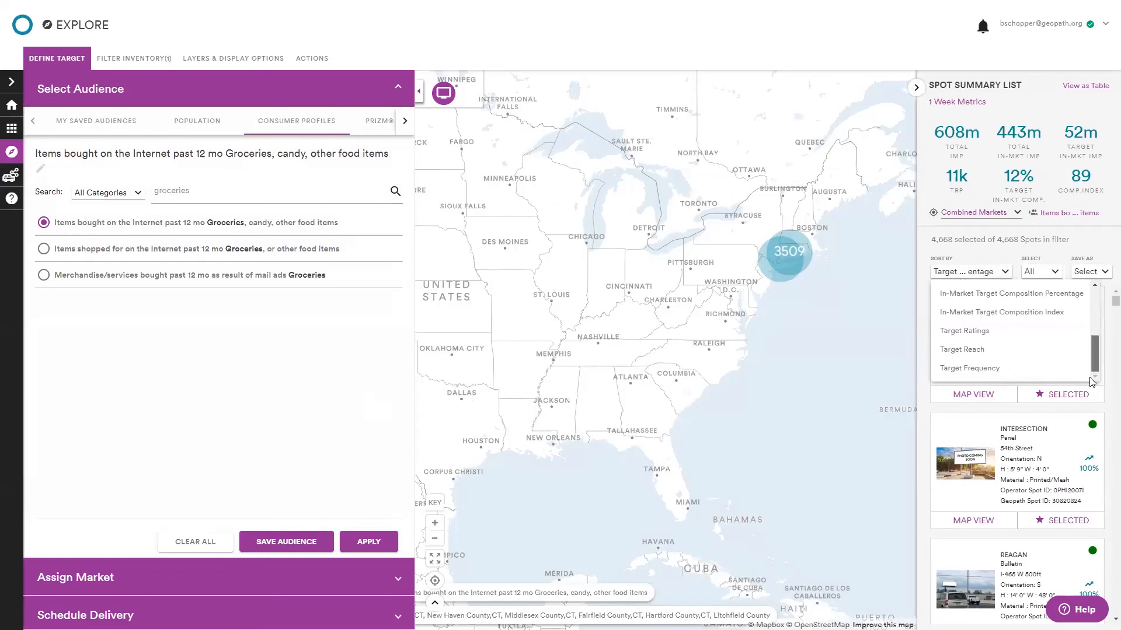
{"action": "scroll", "coordinate": [1092, 362], "scroll_direction": "up", "scroll_amount": 5}
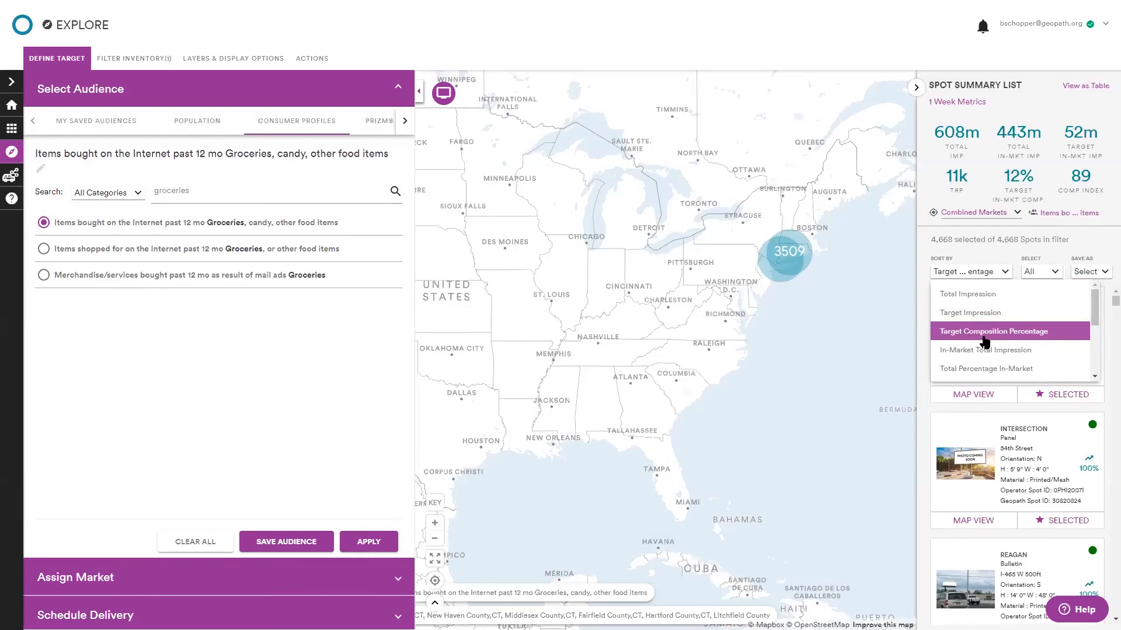
{"action": "left_click", "coordinate": [1053, 275]}
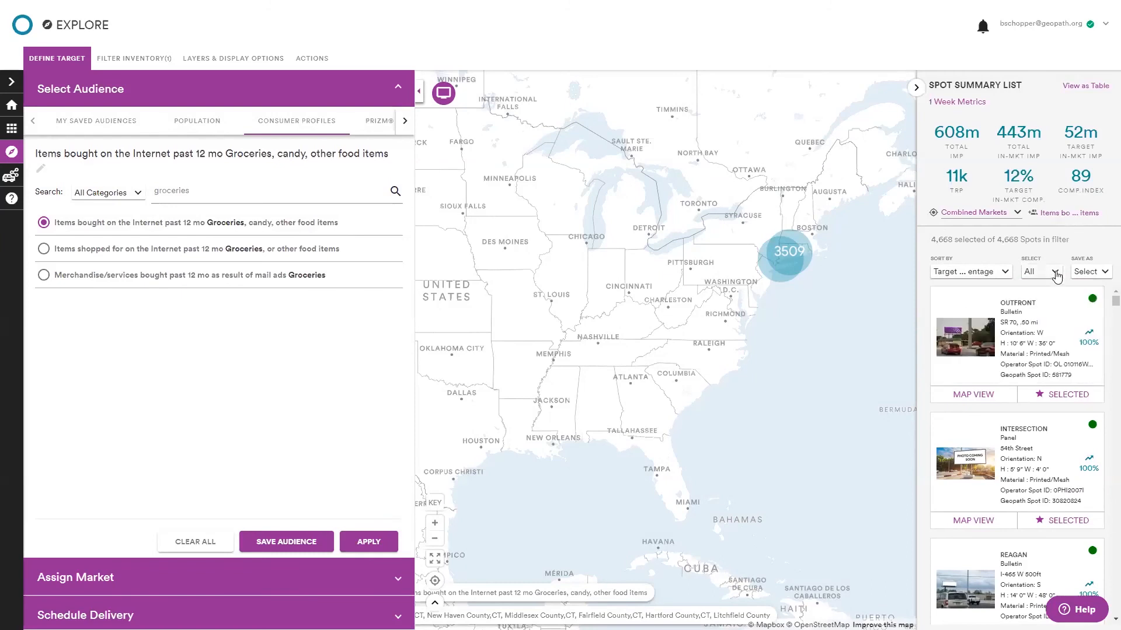
{"action": "left_click", "coordinate": [1055, 274]}
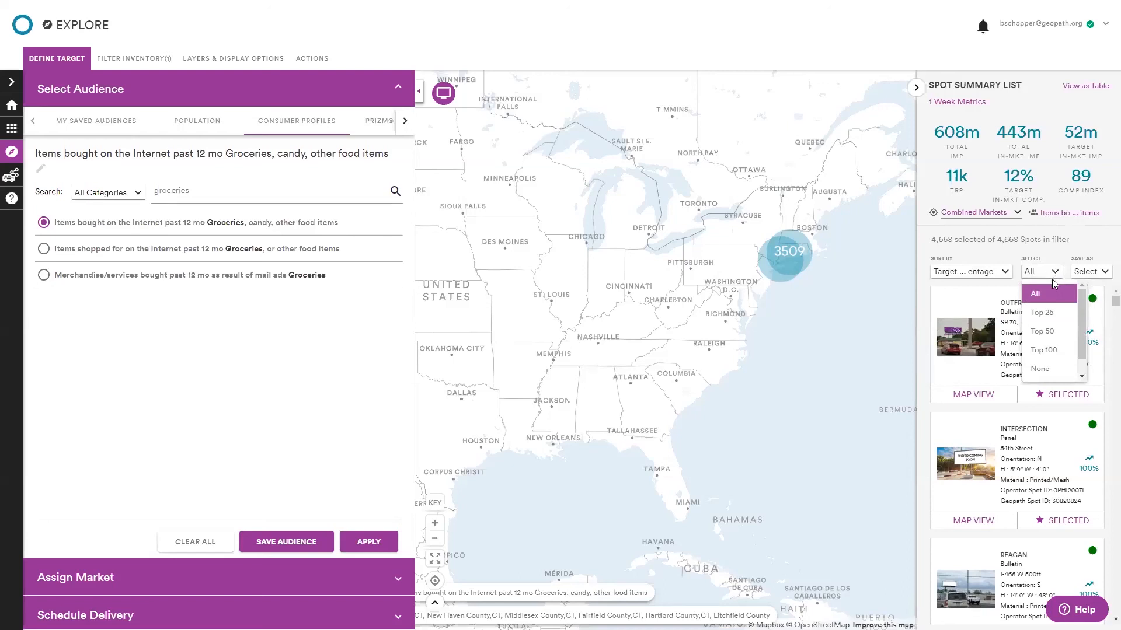
{"action": "left_click", "coordinate": [1056, 354]}
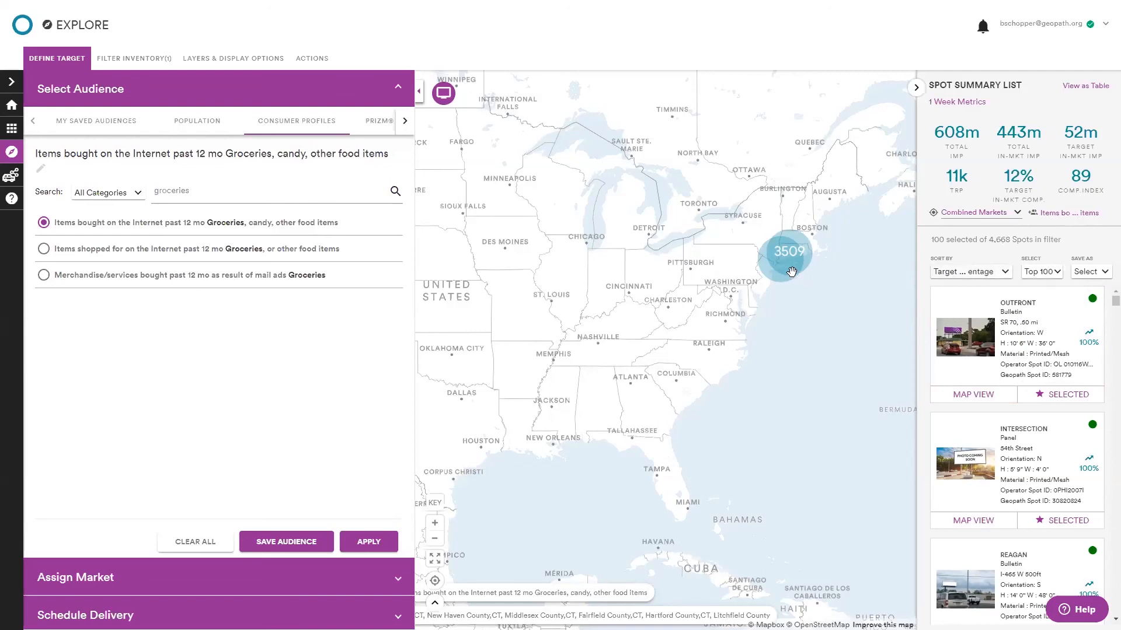
Zoom and pan the map to locate the top 100 selected spots near the Connecticut coast.
{"action": "scroll", "coordinate": [789, 269], "scroll_direction": "up", "scroll_amount": 5}
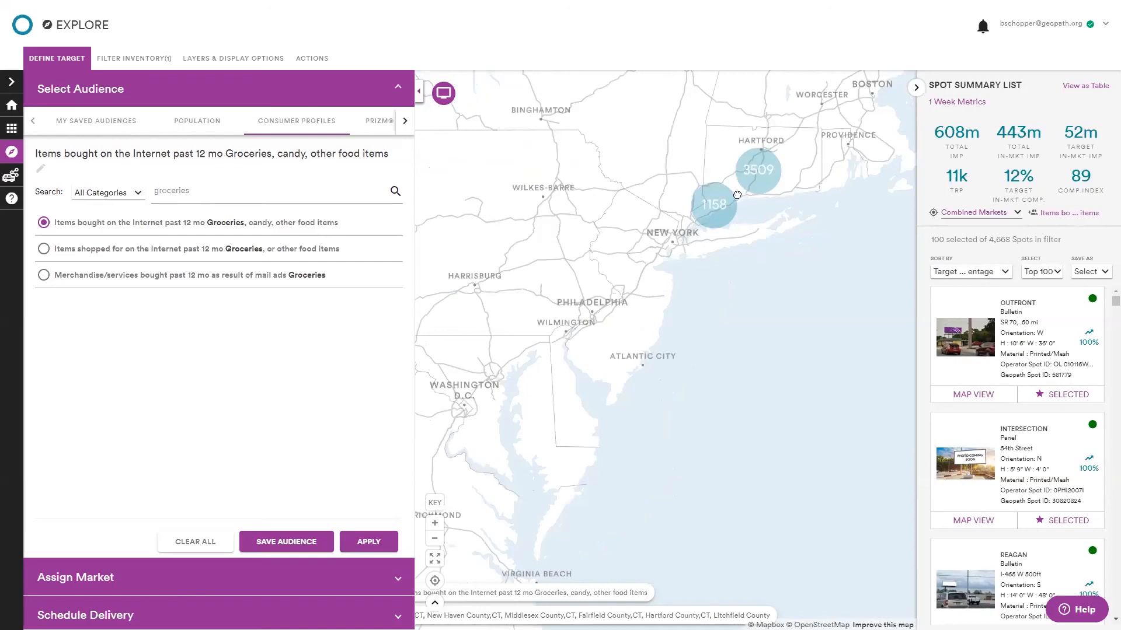
{"action": "scroll", "coordinate": [733, 194], "scroll_direction": "up", "scroll_amount": 2}
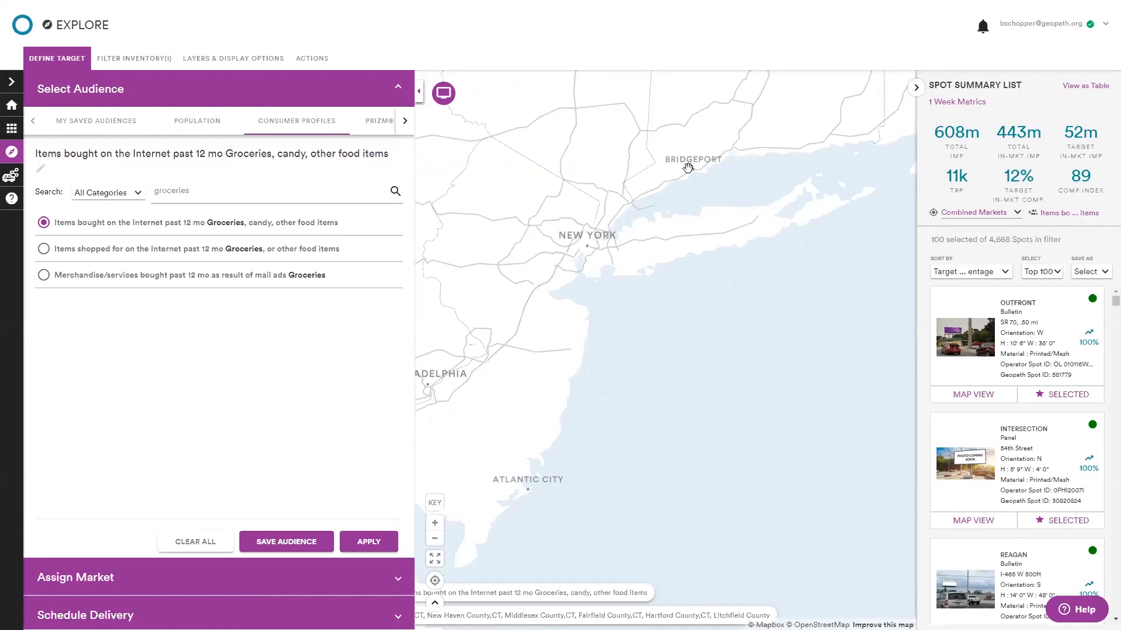
{"action": "scroll", "coordinate": [687, 168], "scroll_direction": "up", "scroll_amount": 1}
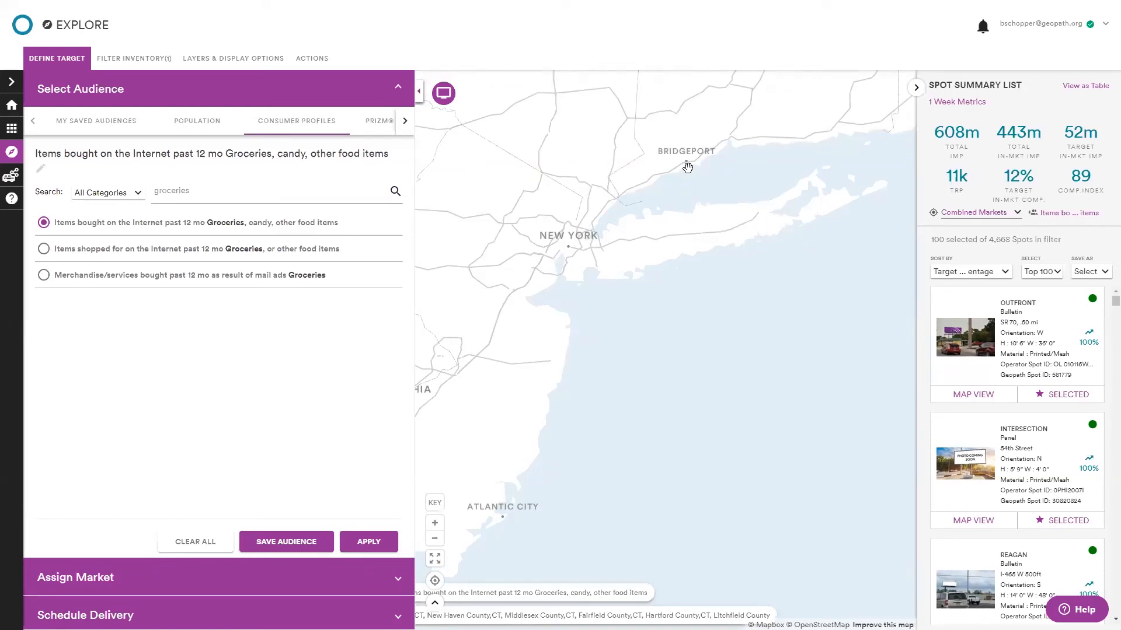
{"action": "scroll", "coordinate": [688, 168], "scroll_direction": "up", "scroll_amount": 1}
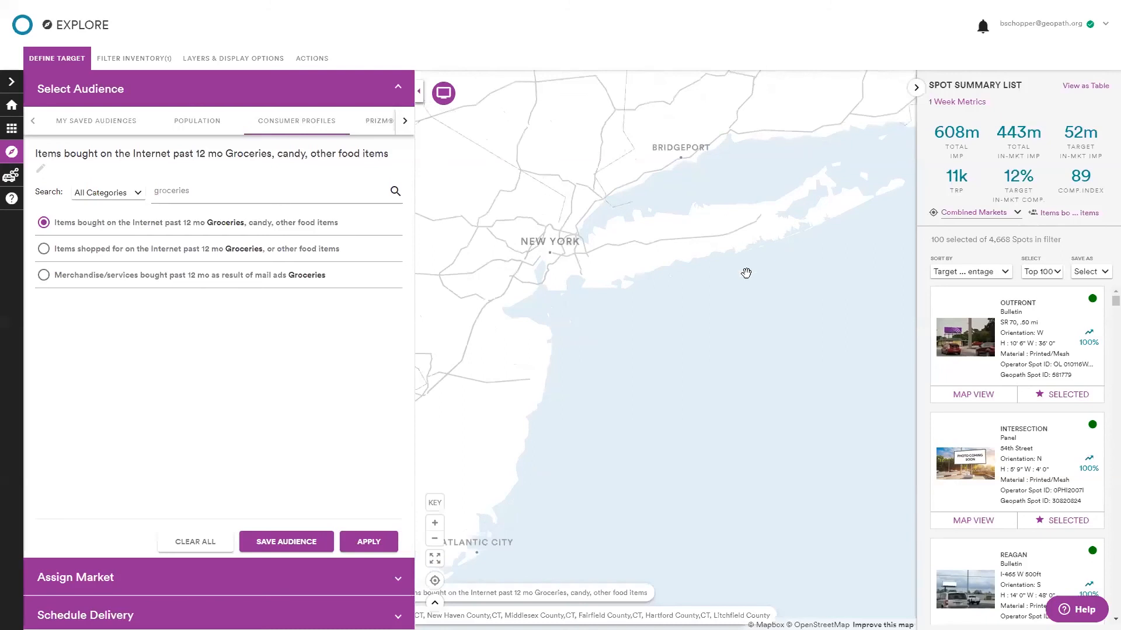
{"action": "left_click_drag", "start_coordinate": [733, 263], "coordinate": [695, 354]}
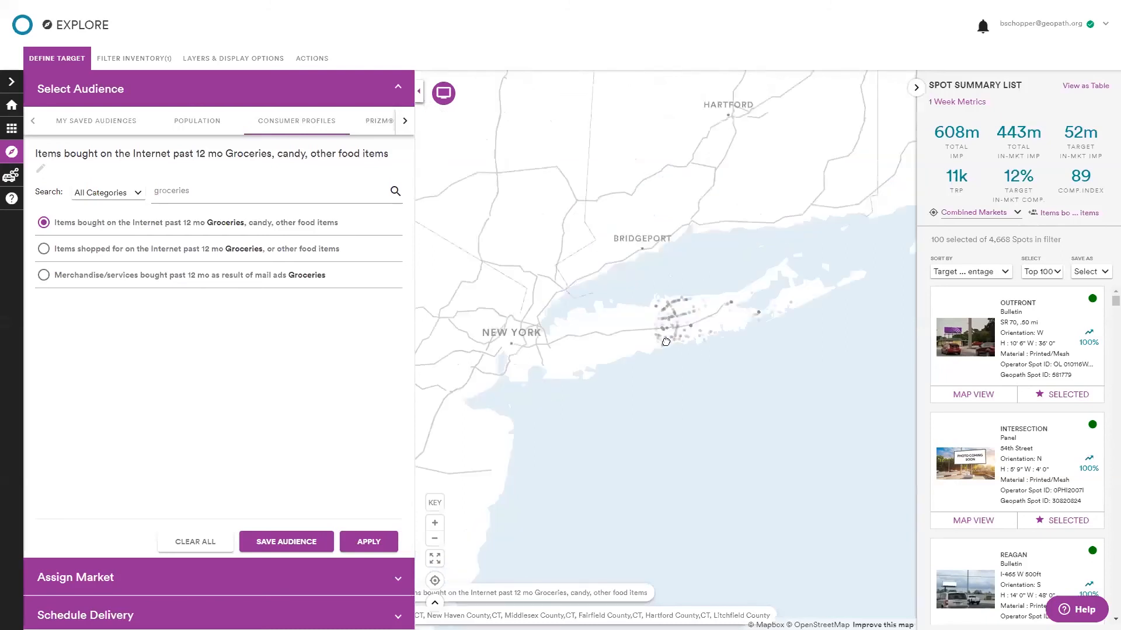